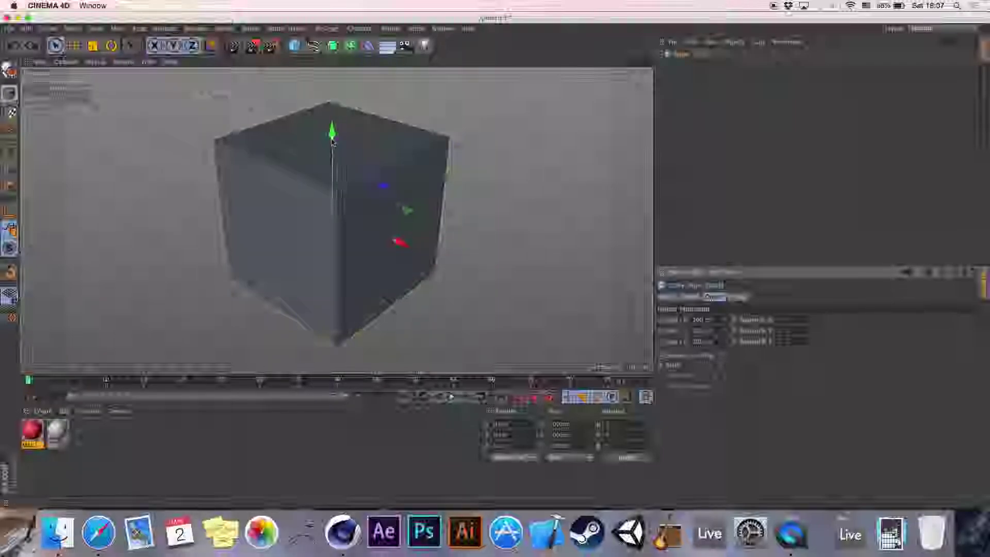
- Flatten the cube into a thin floor slab and apply the white material to it
drag(332, 140, 384, 183)
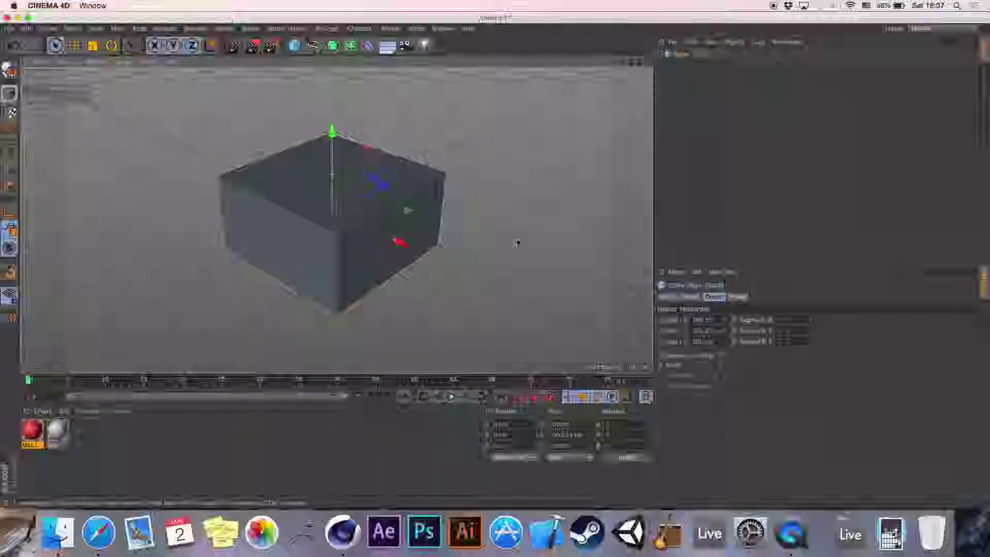
drag(733, 334, 672, 341)
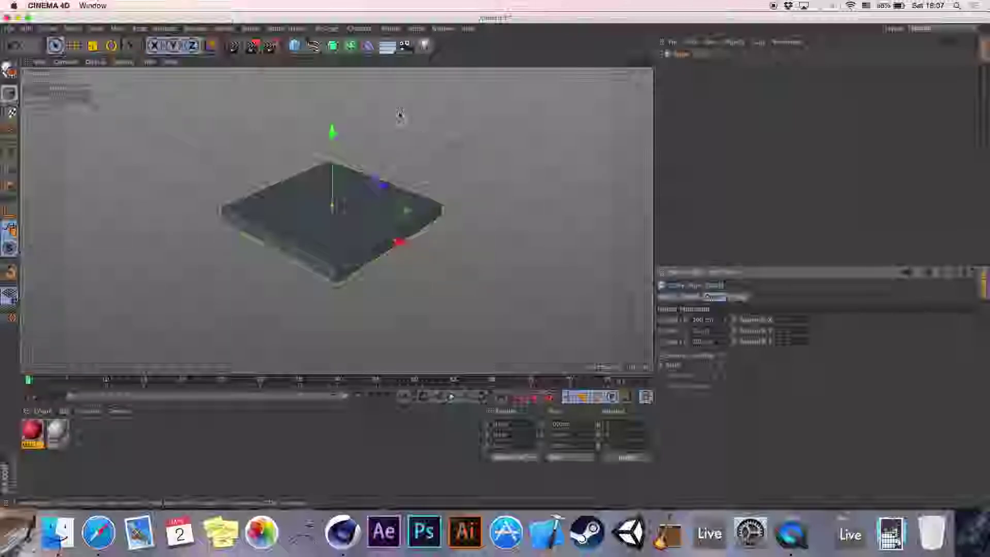
drag(57, 432, 296, 230)
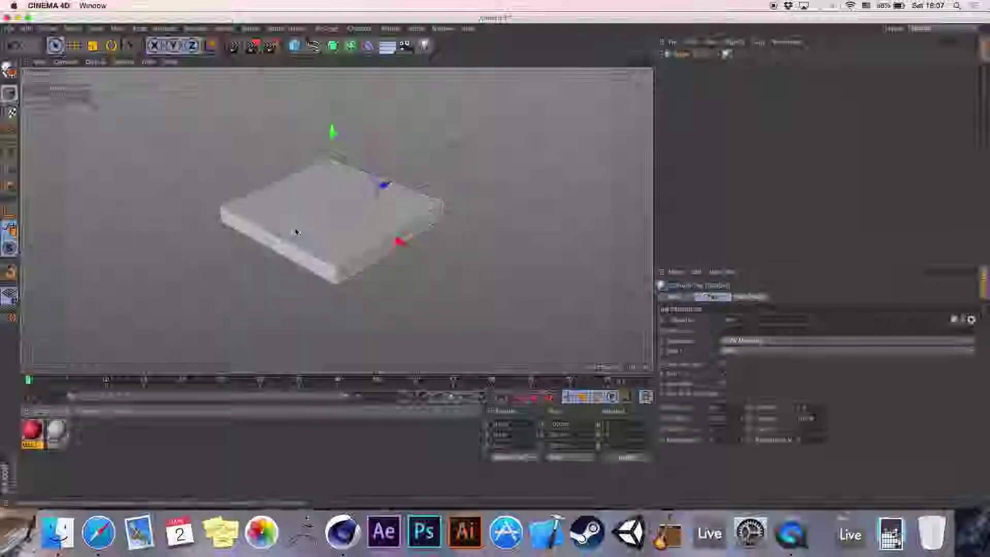
- Add a second cube and scale it down uniformly until it is smaller than the floor slab
click(300, 50)
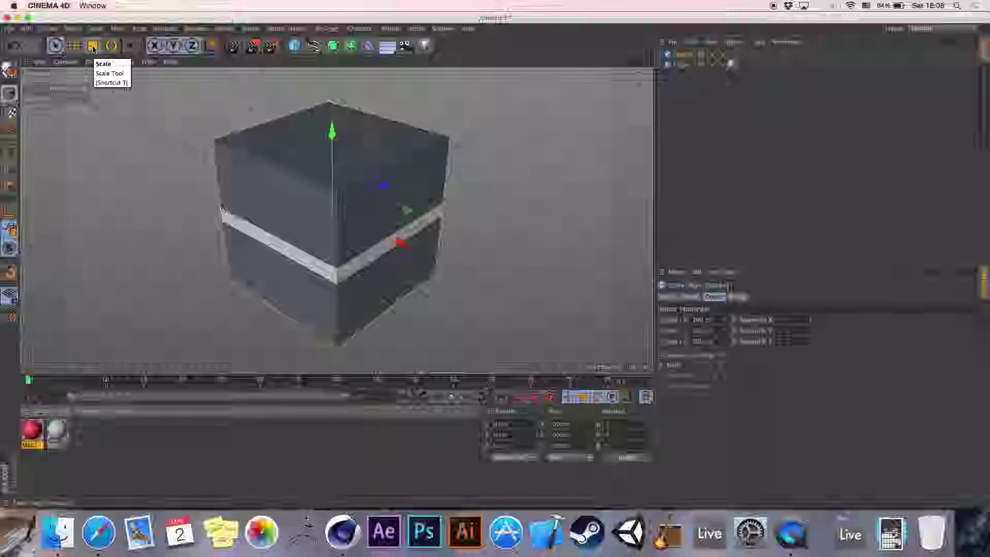
click(92, 46)
drag(516, 104, 428, 170)
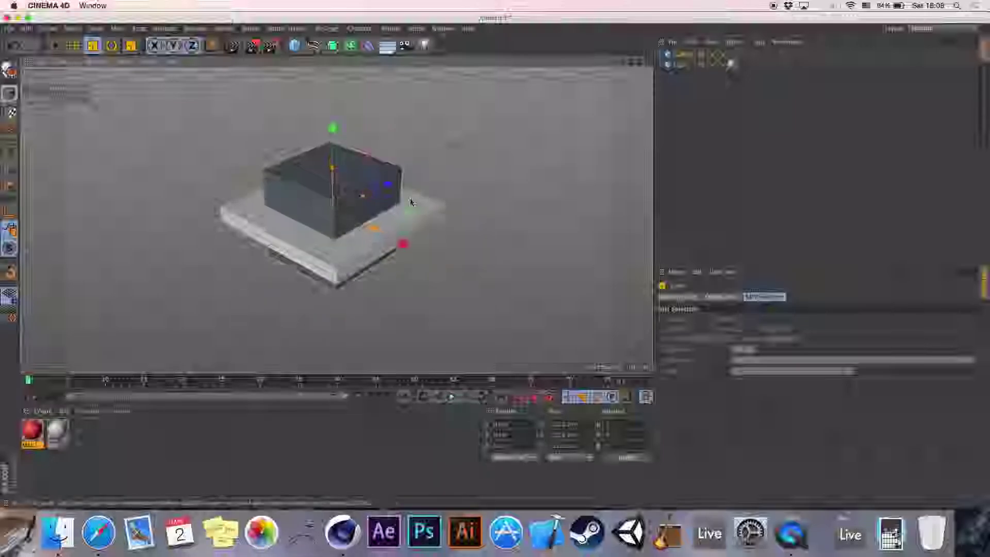
click(682, 56)
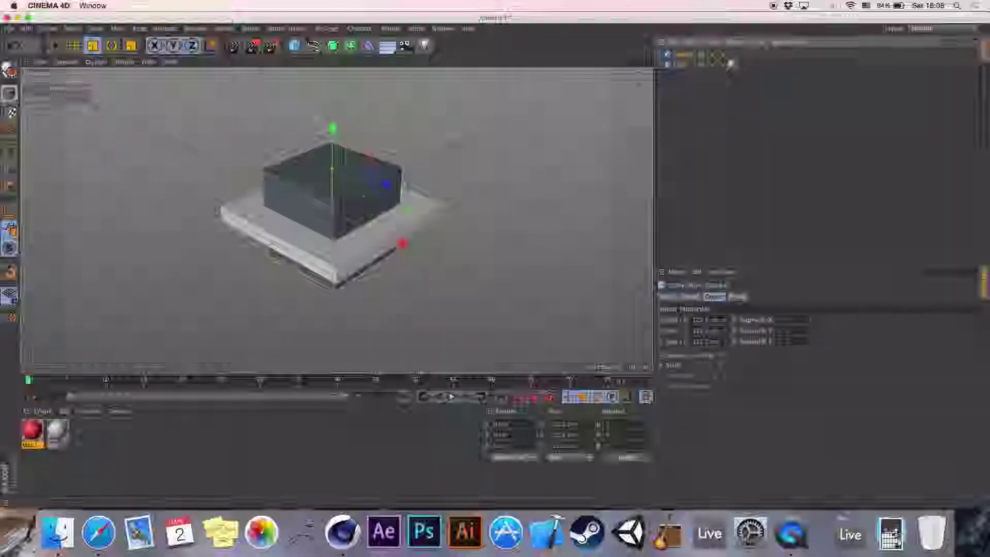
drag(582, 193, 514, 236)
drag(607, 173, 543, 215)
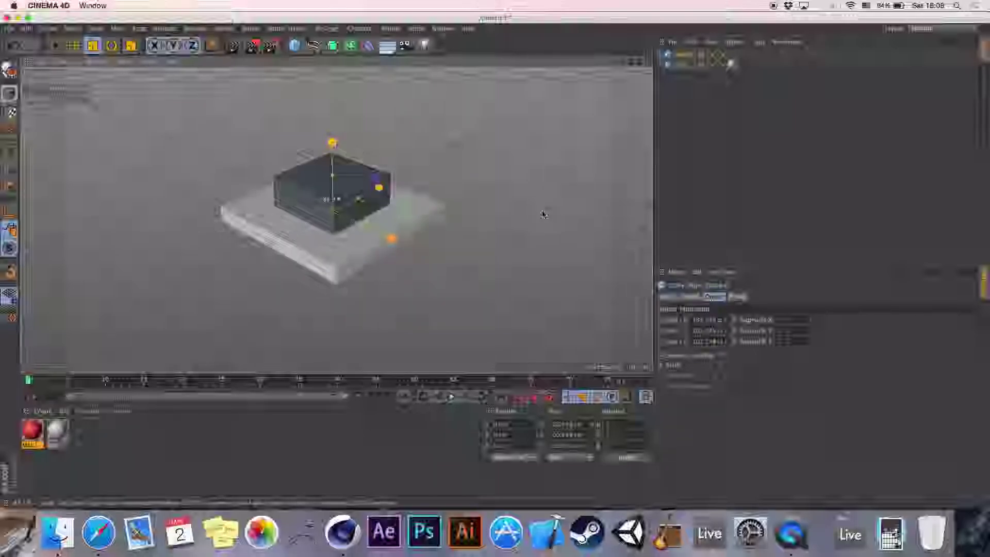
drag(542, 215, 498, 247)
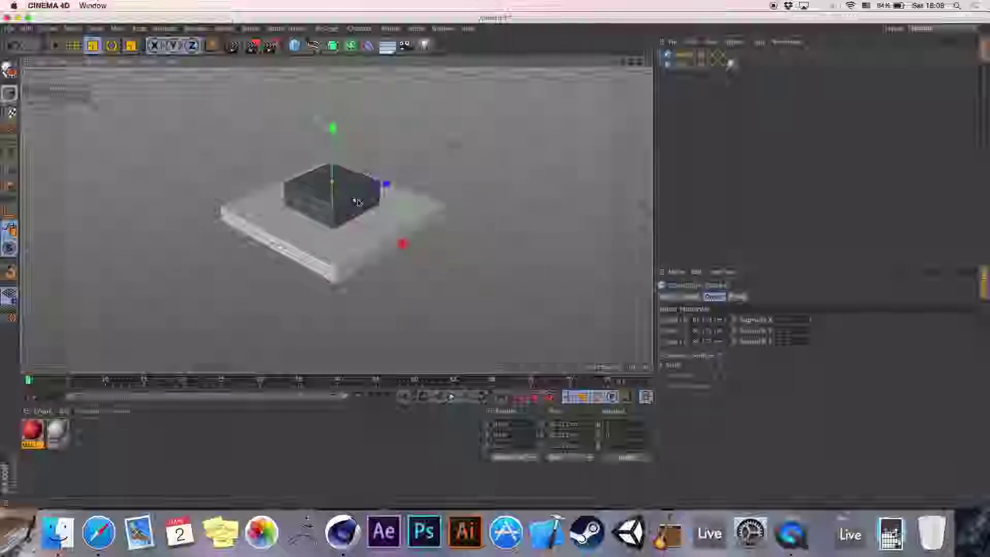
- Reshape the second cube into a thin upright wall and place it along the slab's rear edge
drag(354, 204, 392, 230)
drag(332, 184, 333, 160)
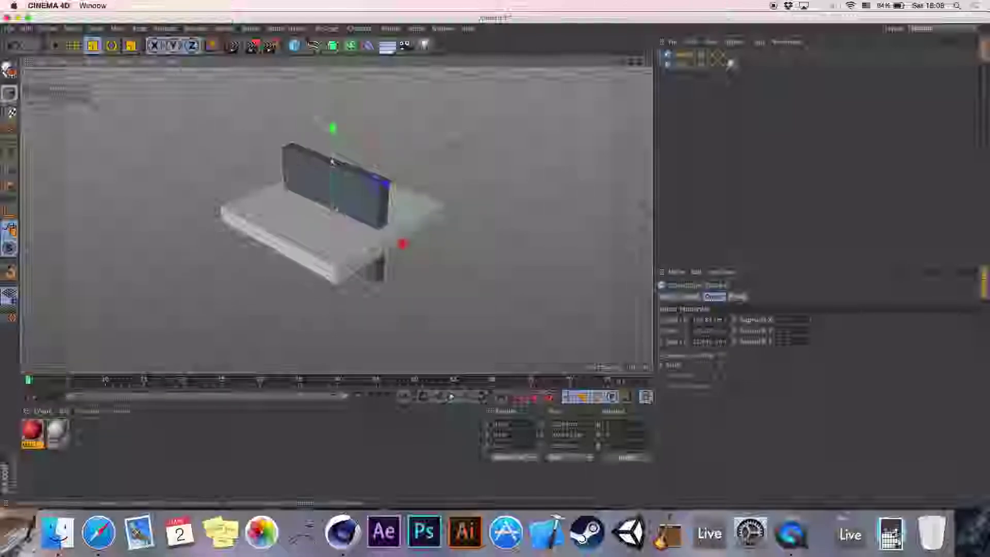
click(74, 45)
drag(334, 126, 340, 96)
drag(382, 137, 398, 117)
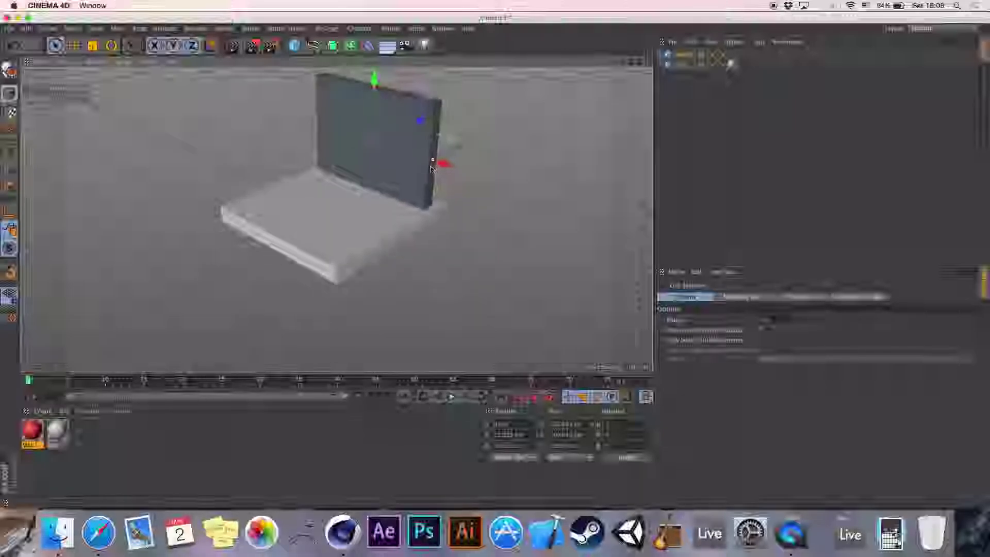
- Create a new material and apply it to the upright wall
double_click(115, 485)
drag(82, 432, 389, 101)
- Change the colour of the floor slab's material to a light brown
click(87, 428)
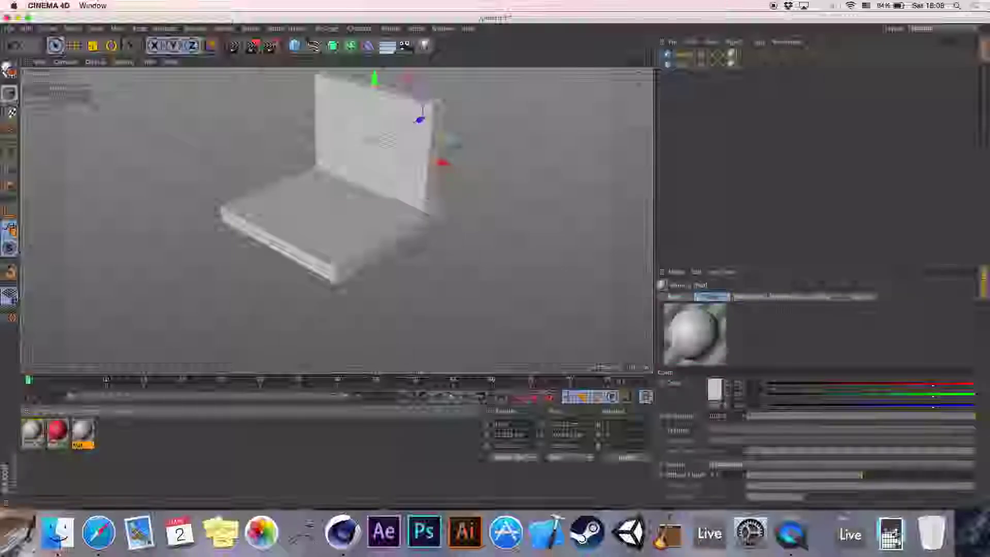
click(714, 389)
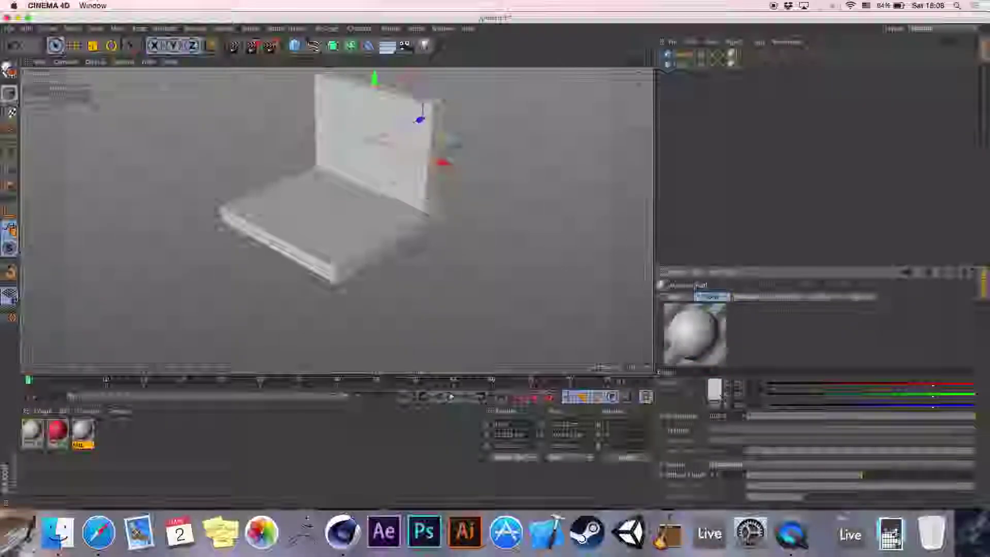
click(712, 390)
click(700, 357)
click(678, 375)
click(682, 380)
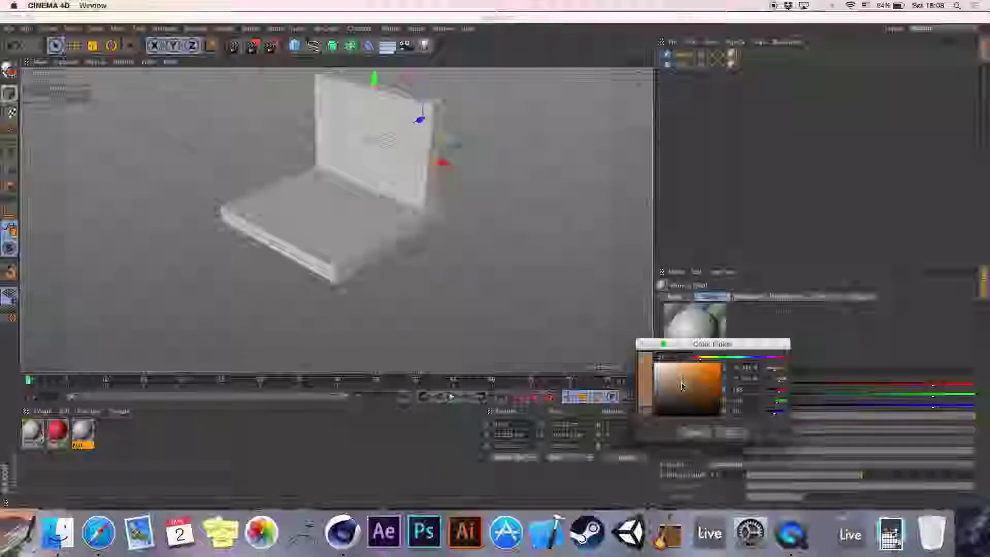
click(727, 434)
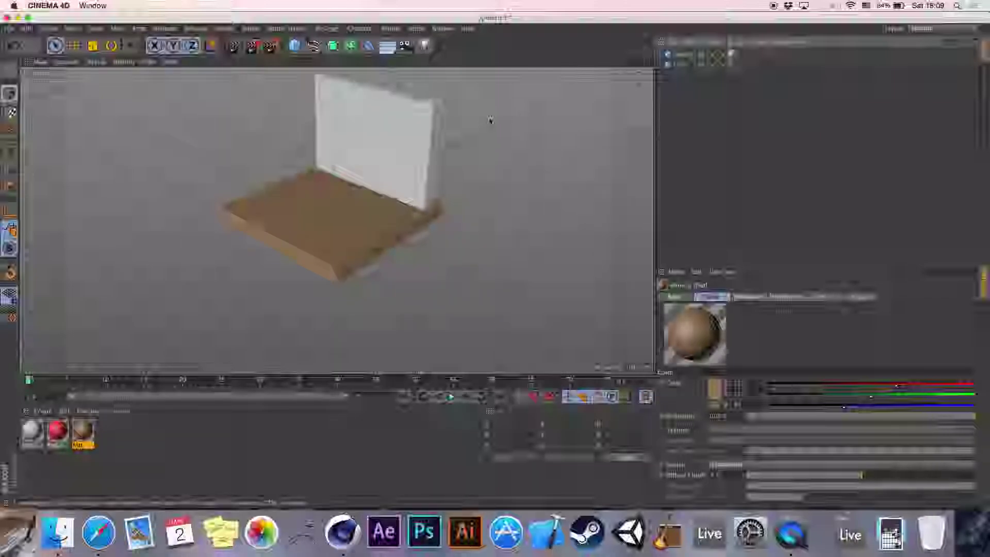
- Add a third cube, reshape it into a picture panel about 77 × 54 × 5 cm, and place it against the front of the wall
click(295, 45)
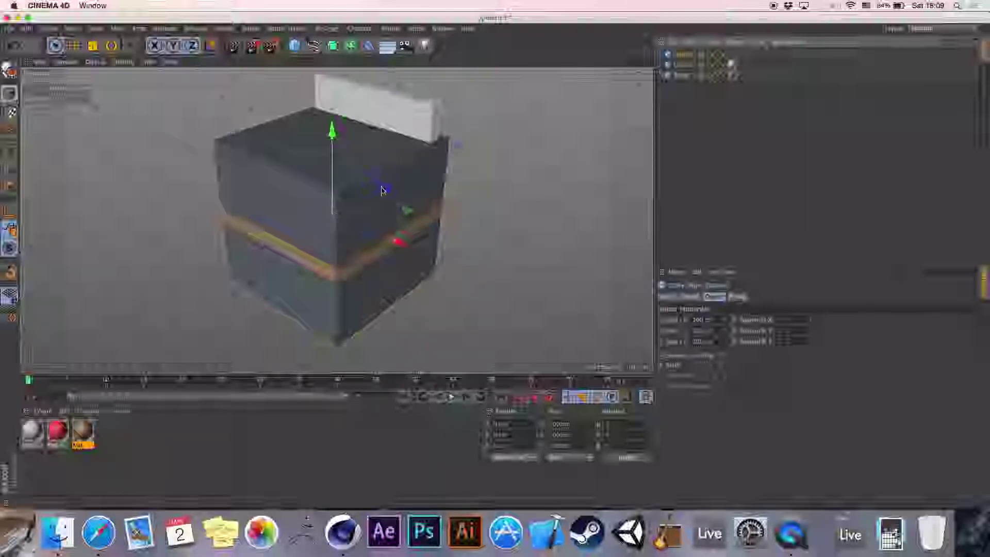
drag(384, 191, 334, 214)
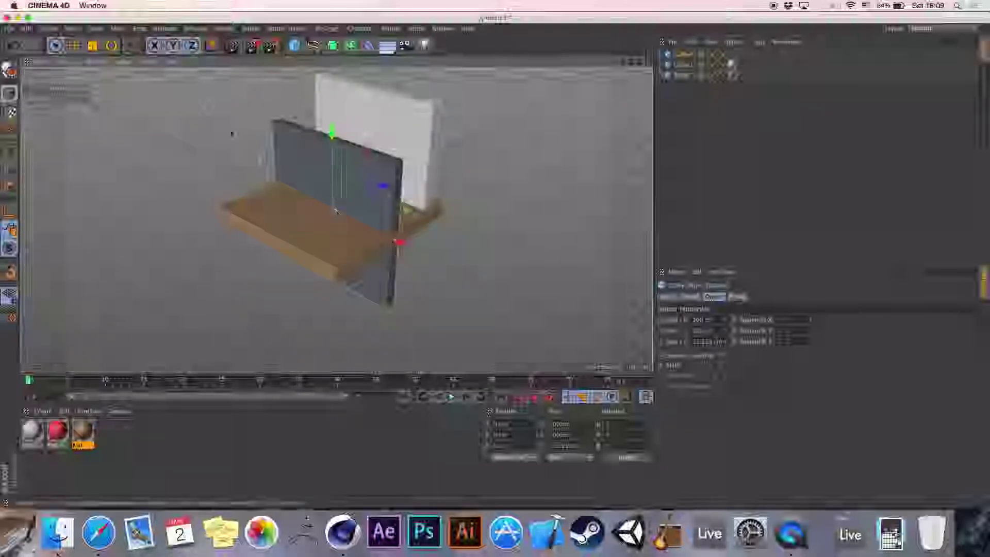
key(t)
drag(392, 170, 301, 236)
key(r)
drag(378, 184, 411, 111)
key(e)
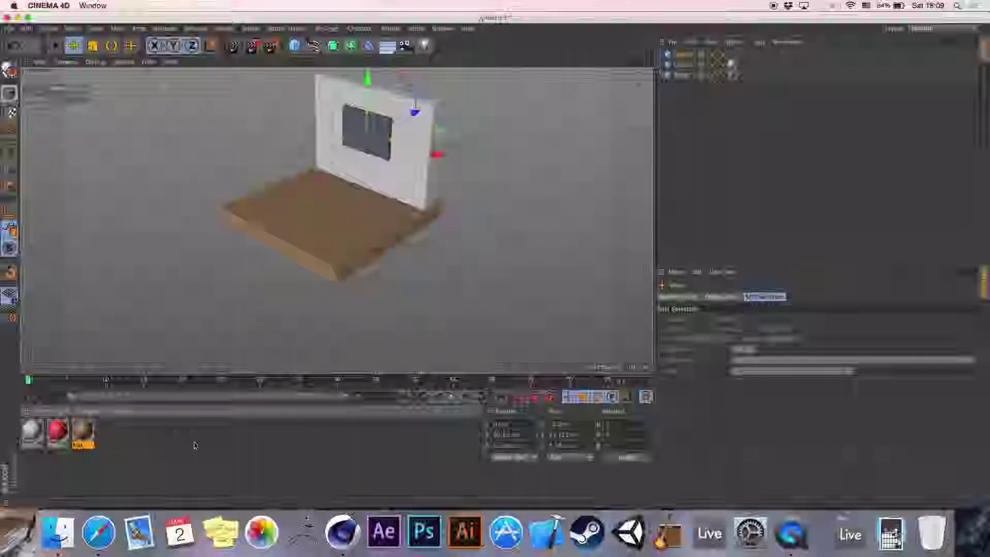
- Create another new material and apply it to the small picture panel on the wall
double_click(195, 445)
drag(32, 431, 274, 187)
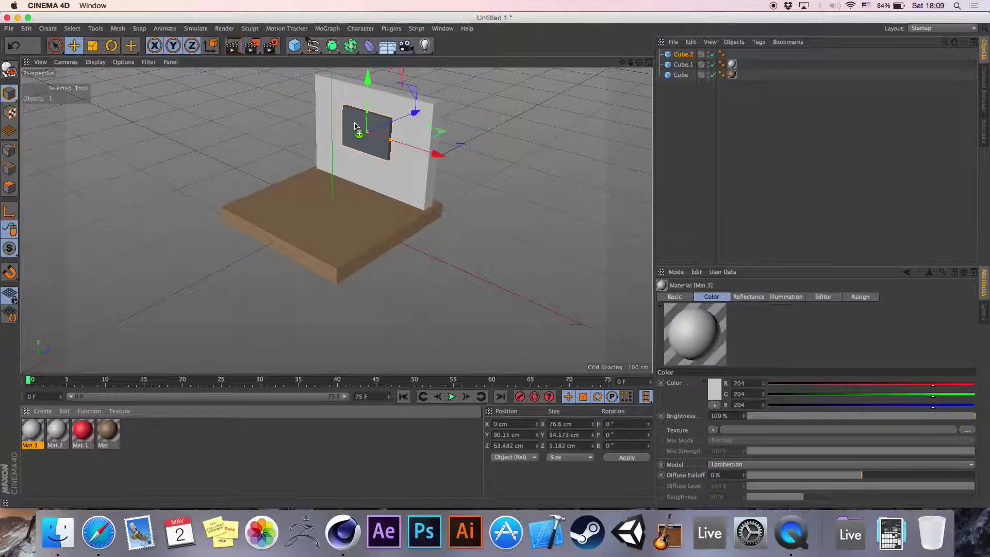
drag(355, 126, 355, 126)
- Switch to Safari and browse the Cambodia texture category on cgtextures.com
click(99, 531)
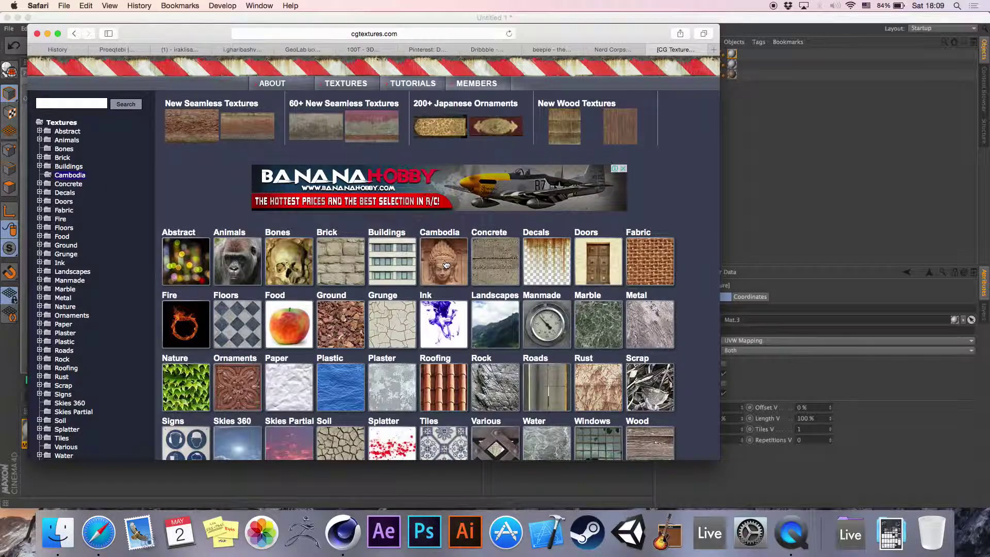
click(446, 265)
scroll(285, 261, down, 5)
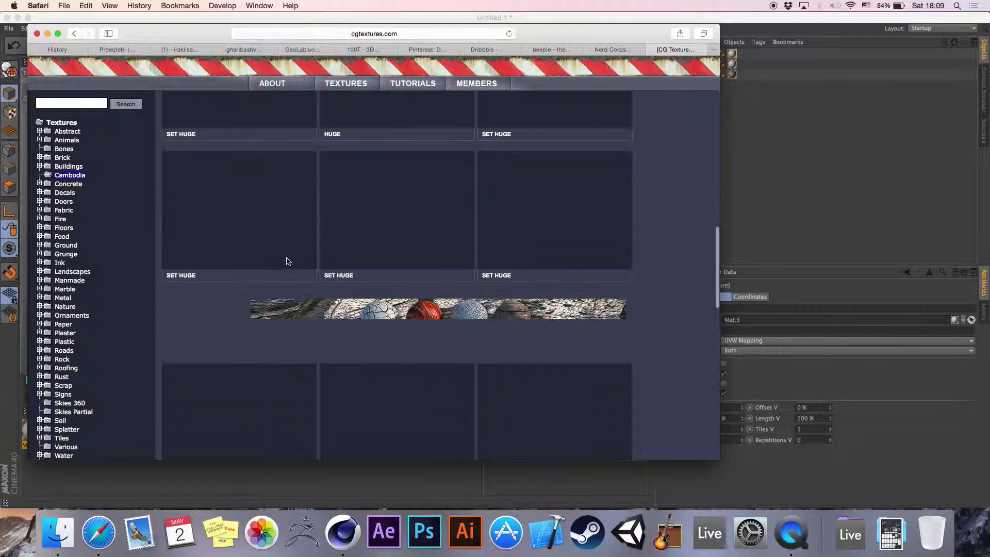
scroll(287, 261, up, 5)
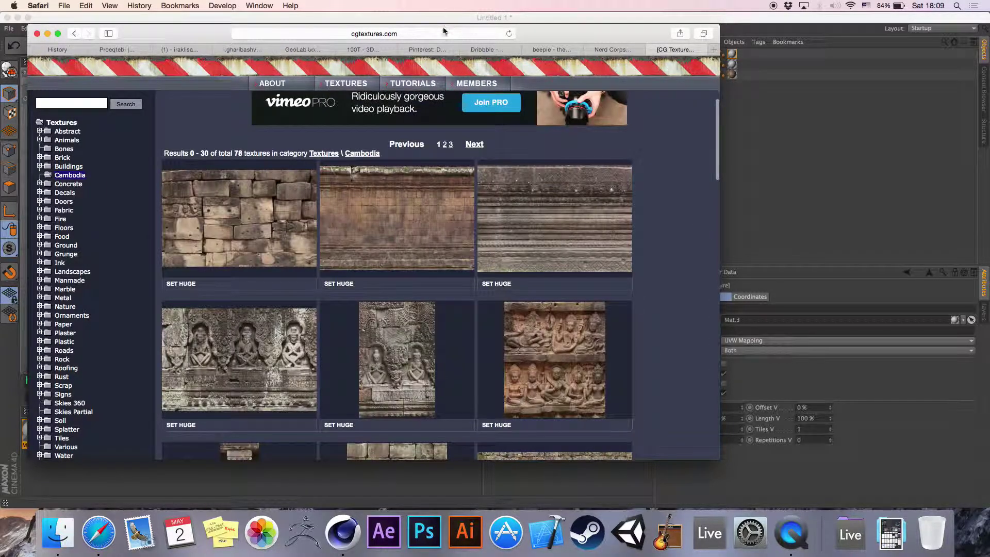
- Load google.com in the current browser window
click(443, 32)
text(googee)
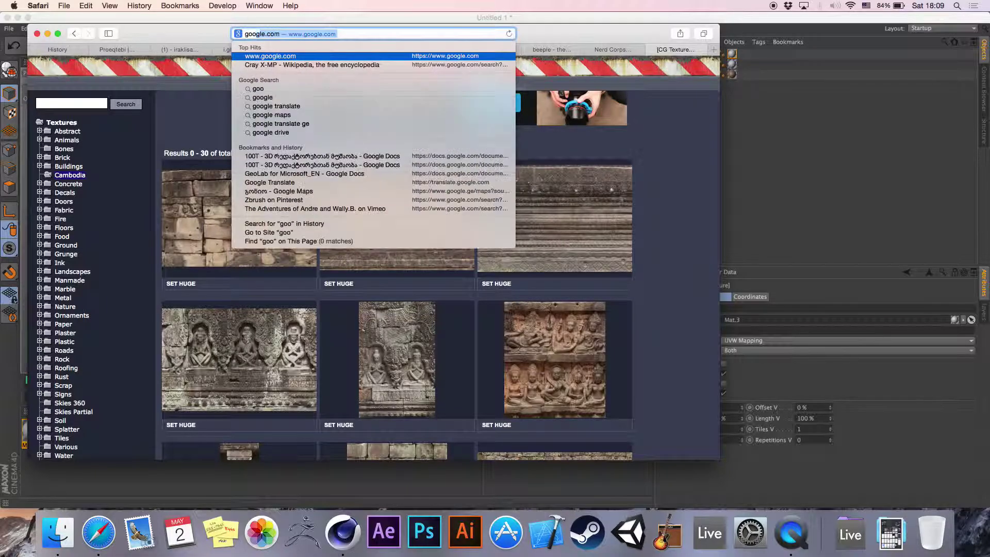
key(BackSpace)
key(BackSpace)
text(le.)
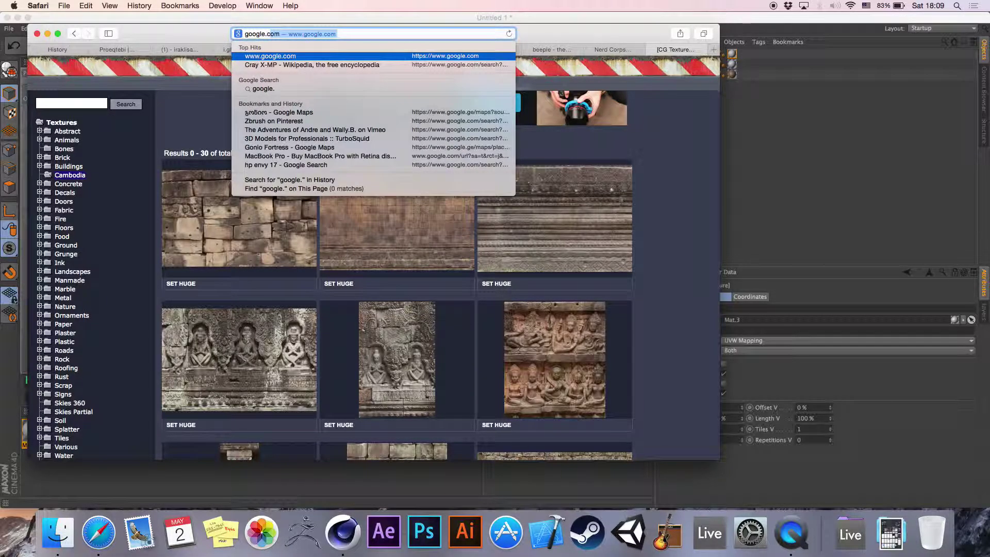
key(Return)
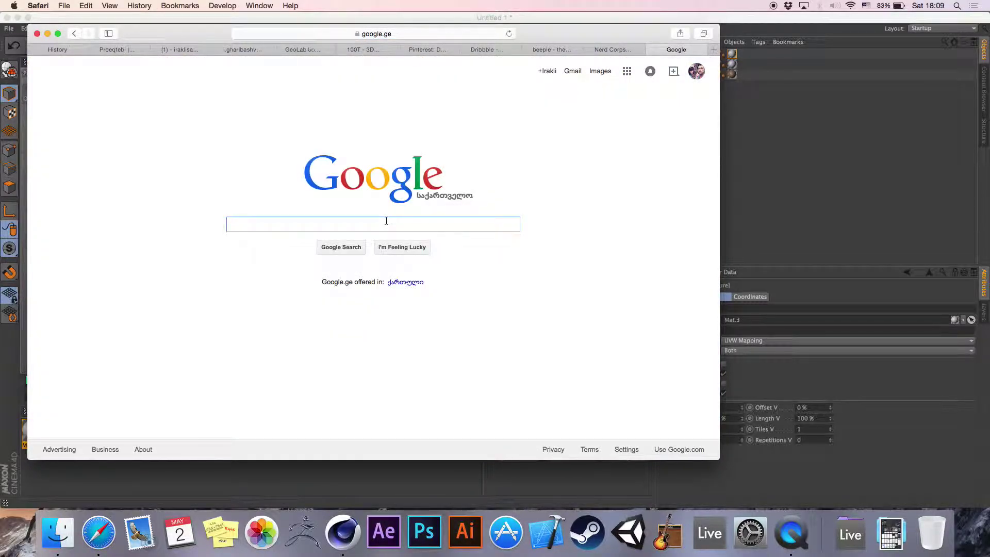
- Search Google Images for "portrait" and look through the general and drawing results
text(portr)
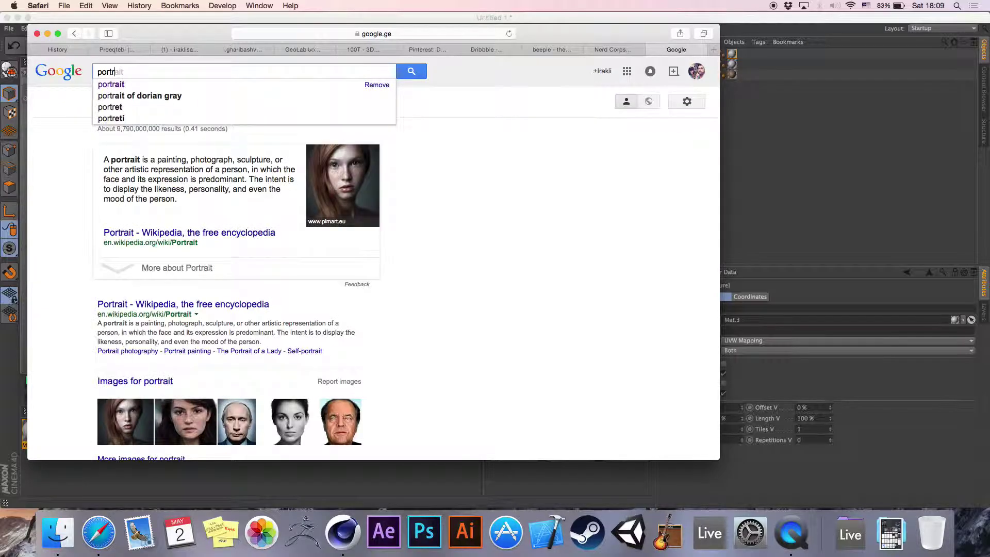
click(137, 85)
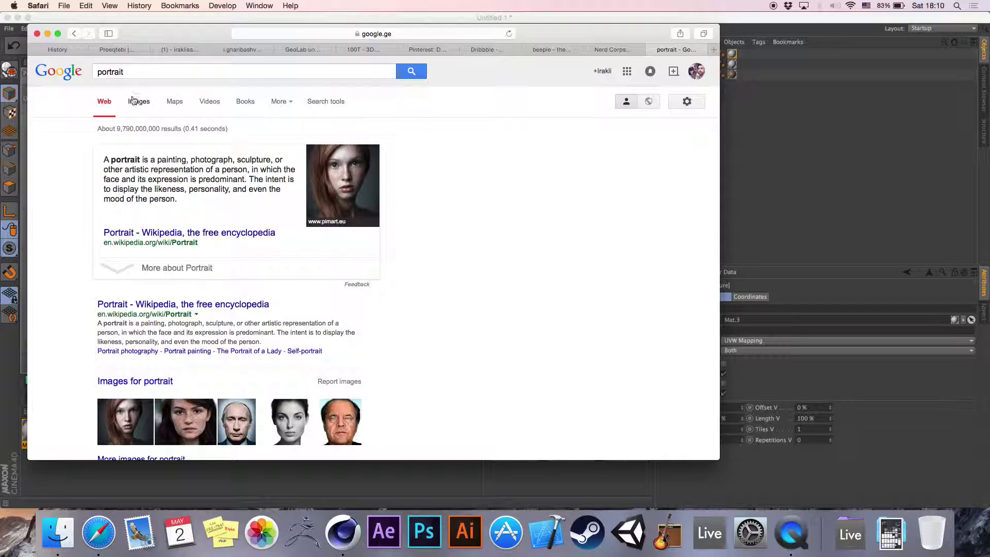
click(132, 100)
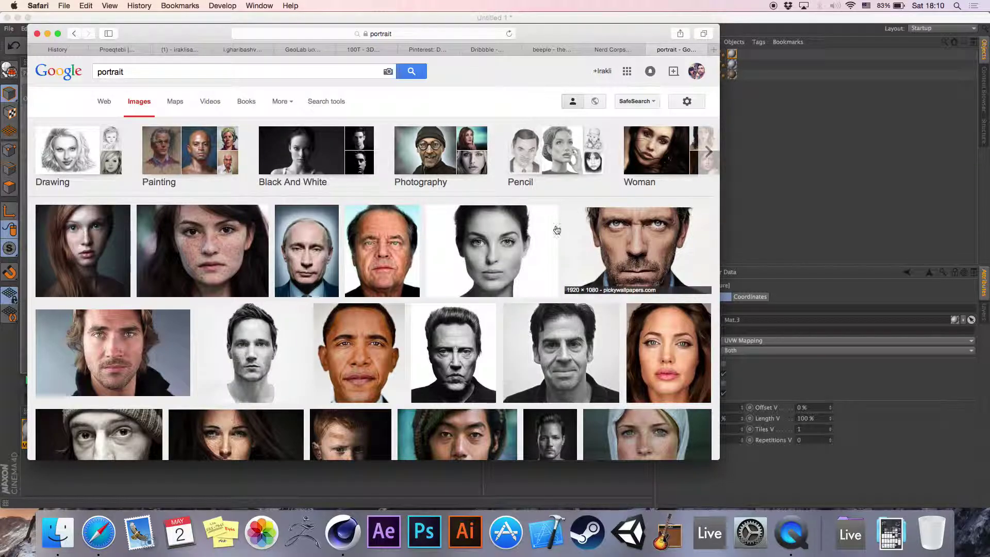
click(85, 142)
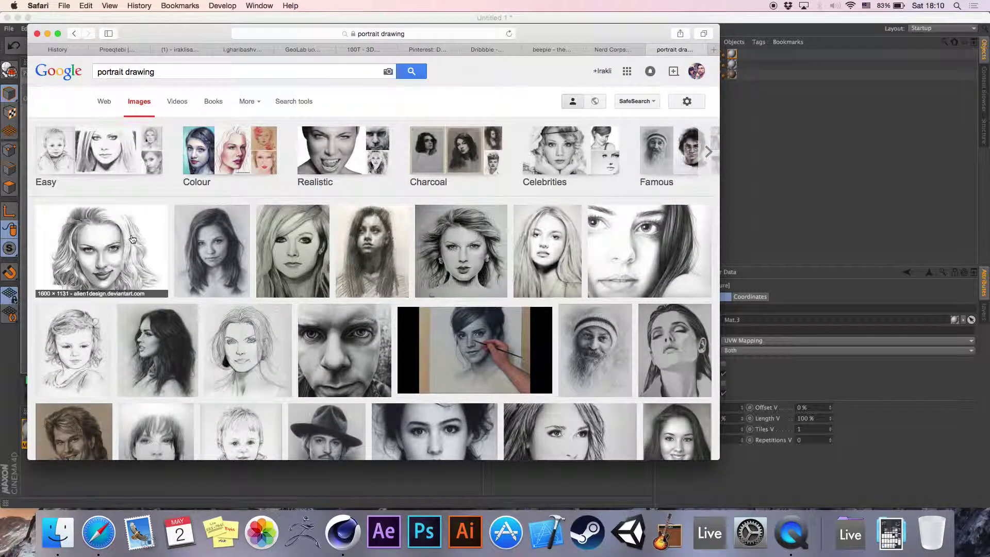
click(74, 33)
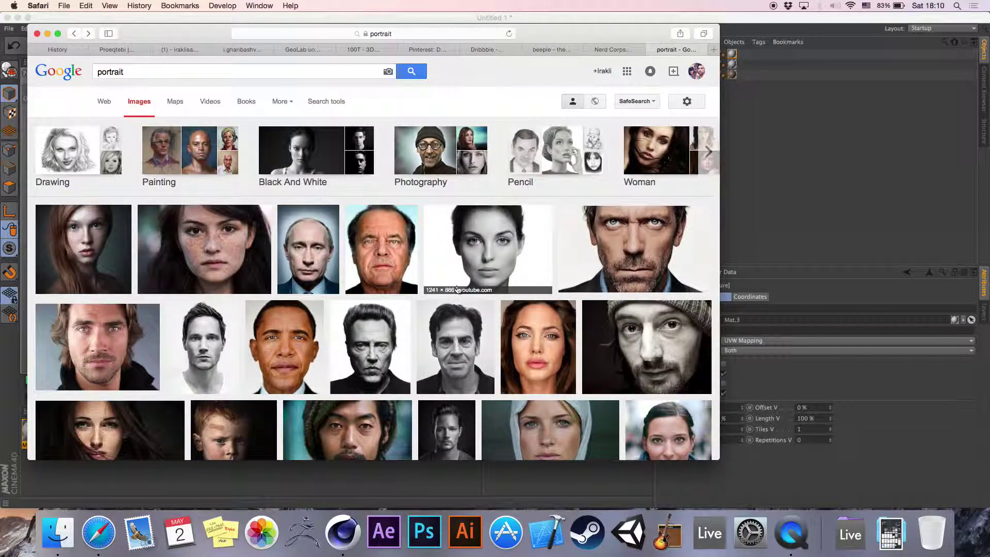
scroll(456, 288, down, 3)
scroll(330, 124, up, 3)
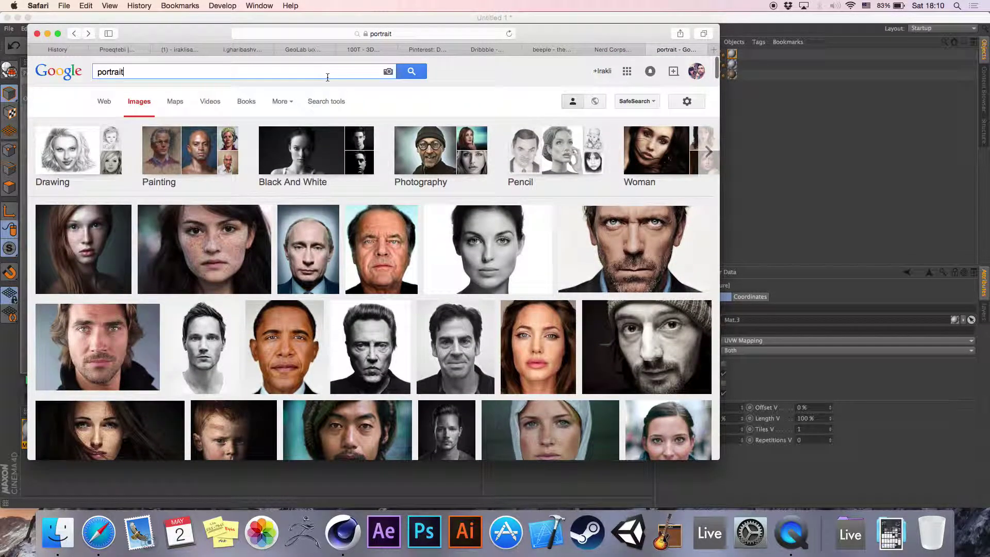
- Search the images for "painting" instead and narrow the results to "famous painting"
text(ting)
key(Return)
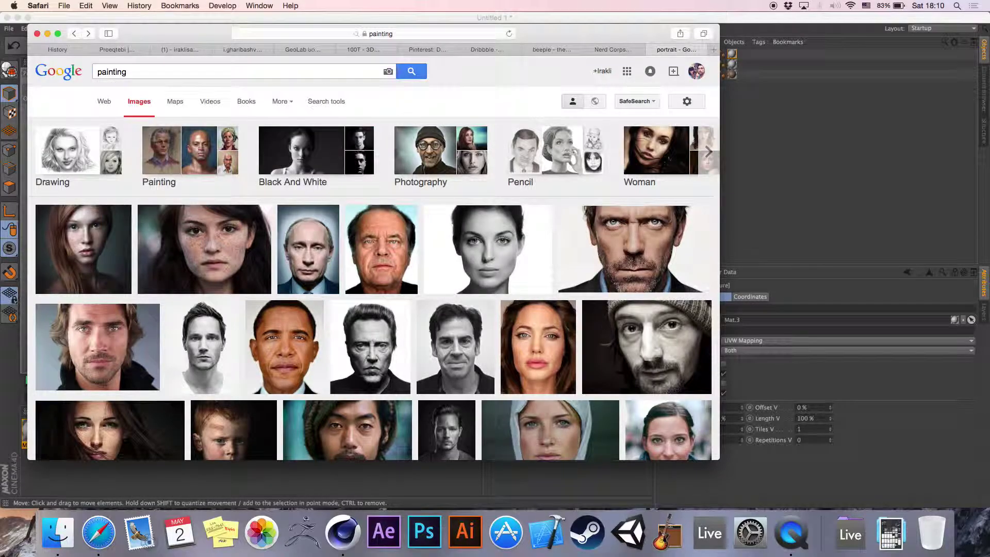
click(122, 146)
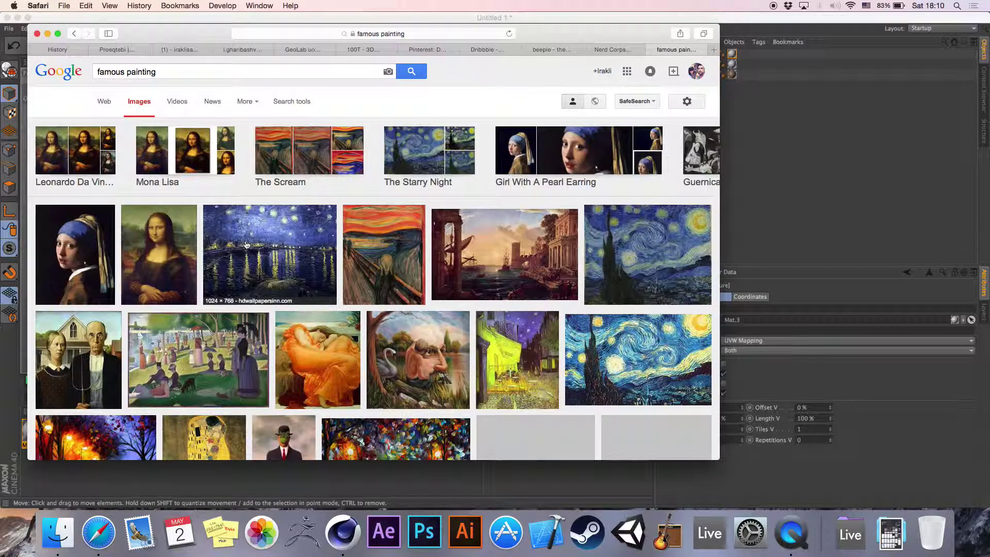
- Open the 1280 × 1014 Starry Night image and save it to the Downloads folder
click(636, 245)
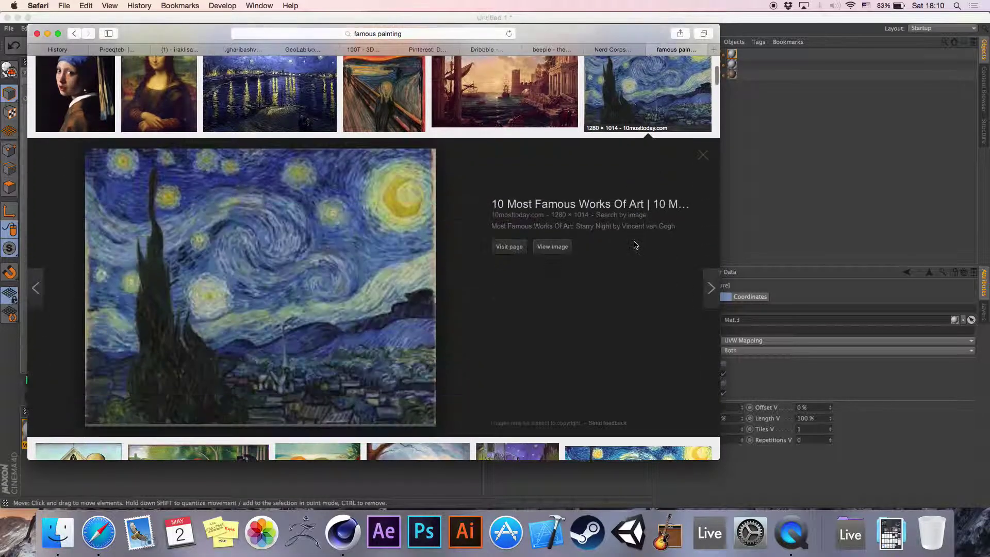
right_click(310, 236)
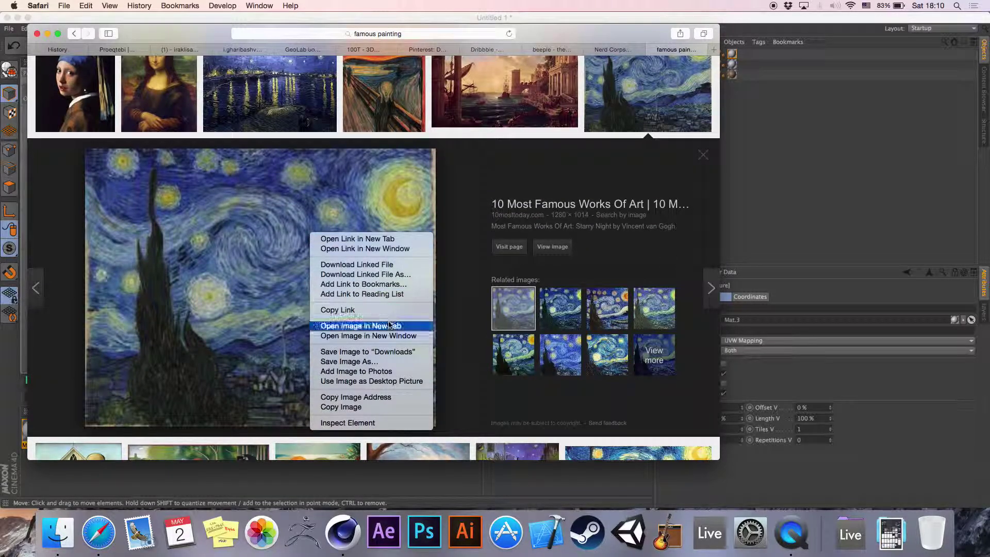
click(402, 353)
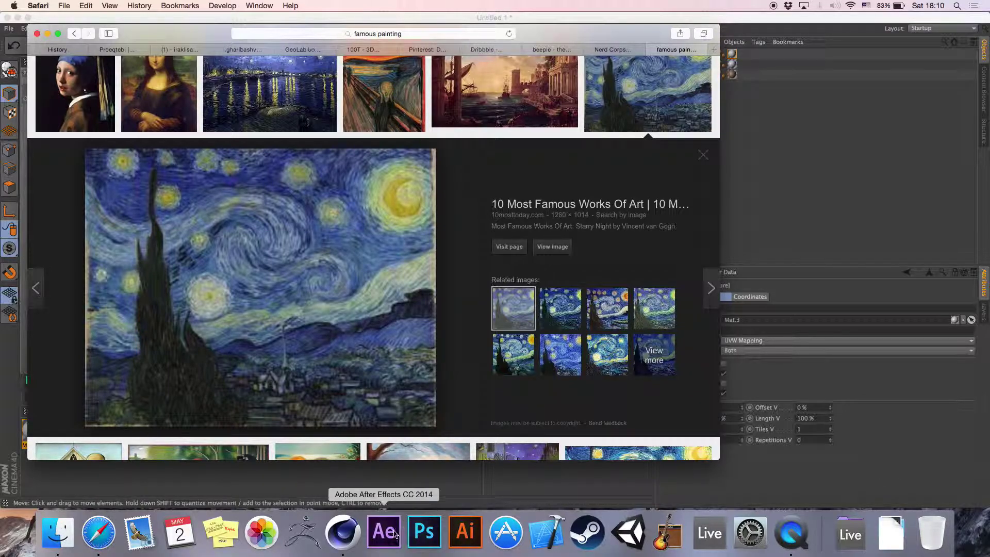
- Switch to Cinema 4D and browse the Downloads folder for a color texture image for material Mat.3
click(343, 532)
click(42, 432)
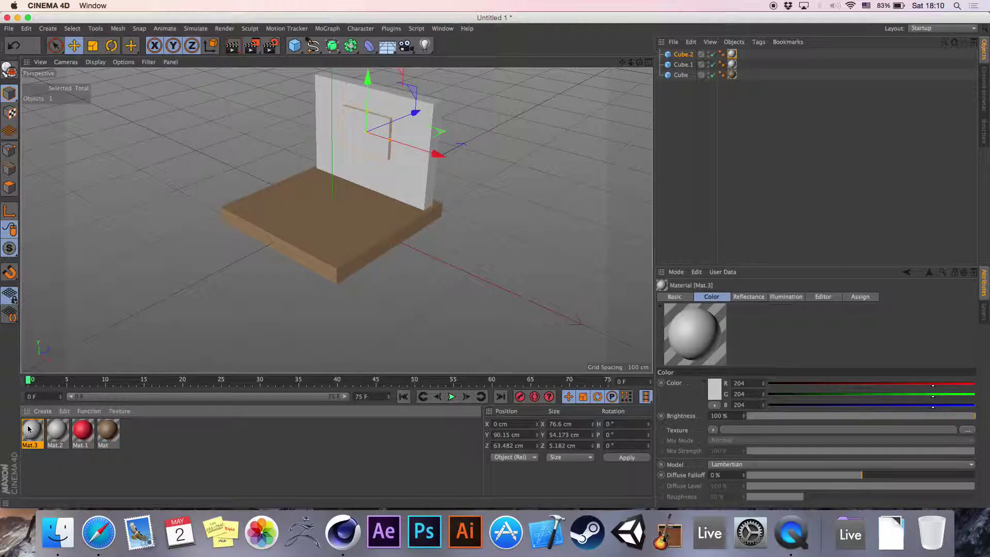
click(968, 436)
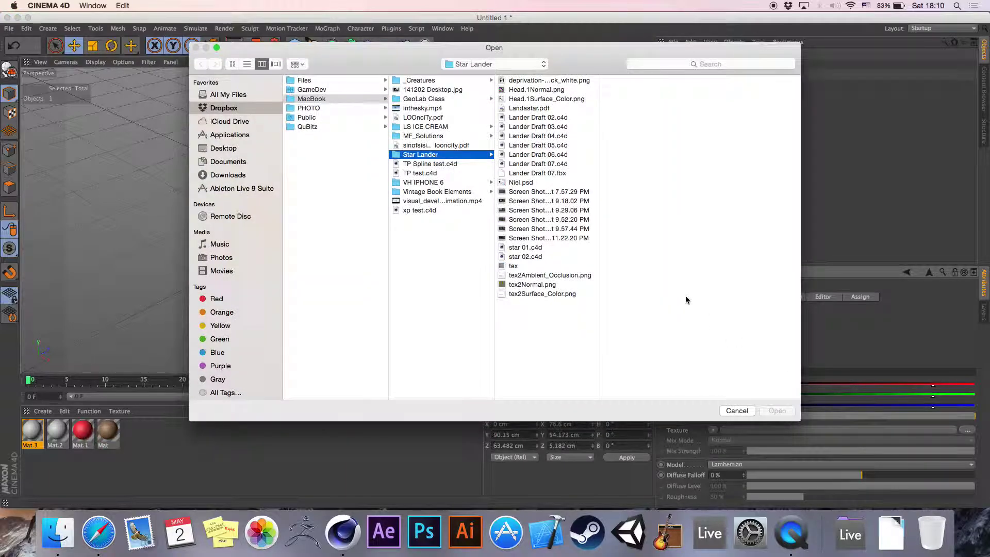
click(231, 175)
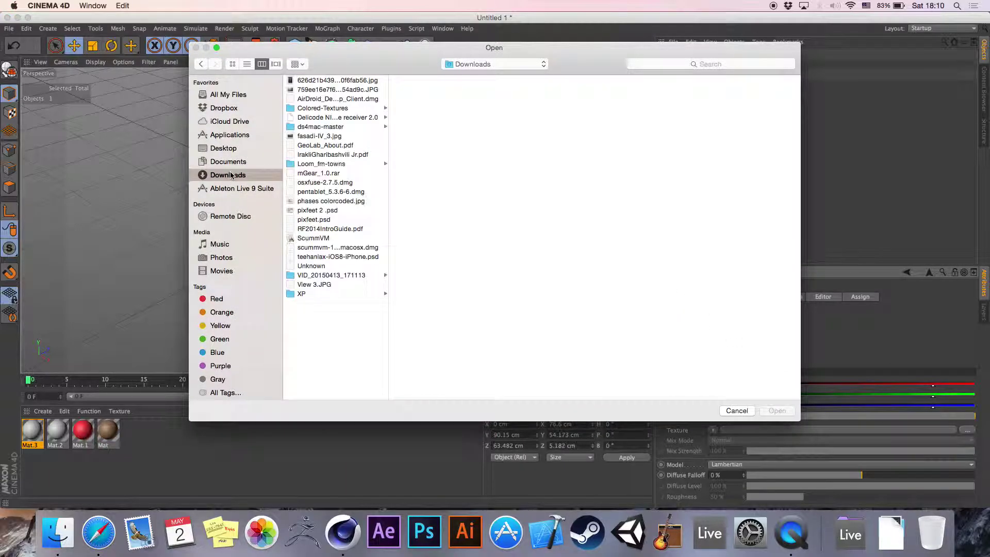
- Preview the files in the Downloads folder to find the saved Starry Night image
click(347, 89)
click(355, 80)
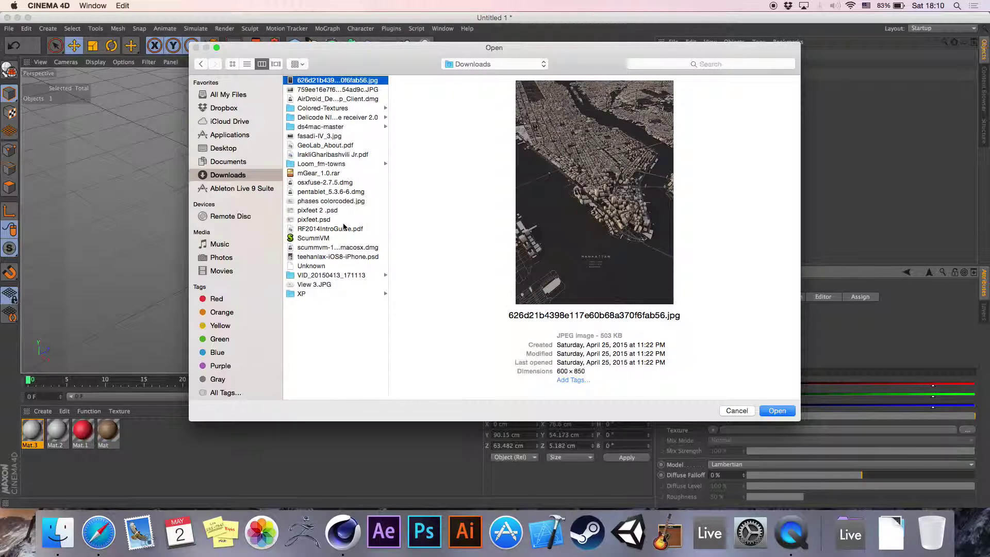
click(334, 137)
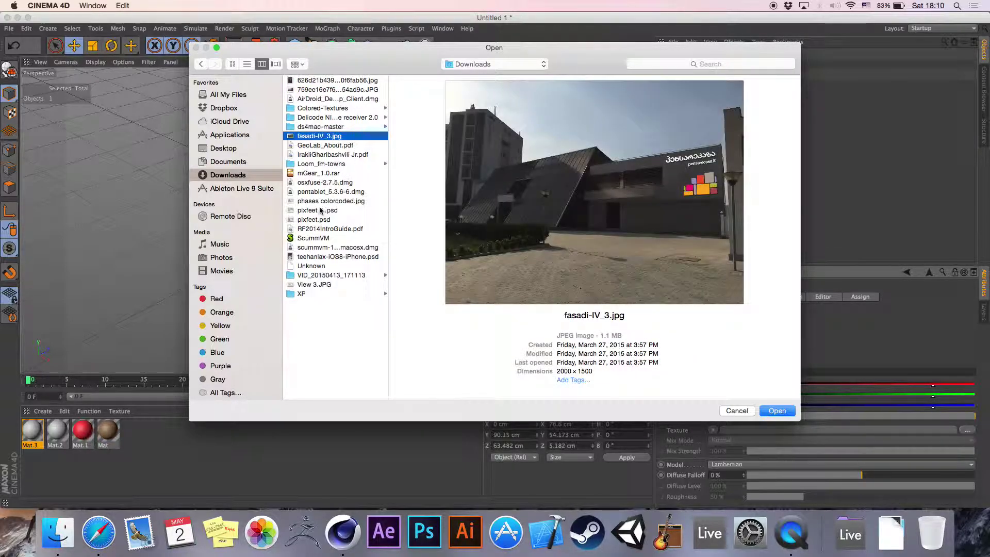
click(316, 220)
key(Up)
key(Up)
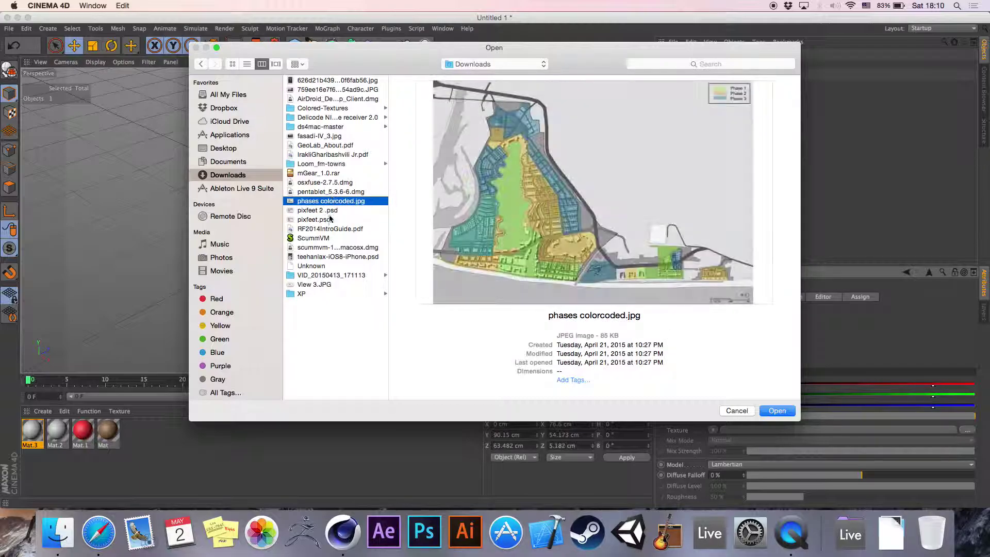
click(324, 239)
click(322, 255)
key(Up)
key(Down)
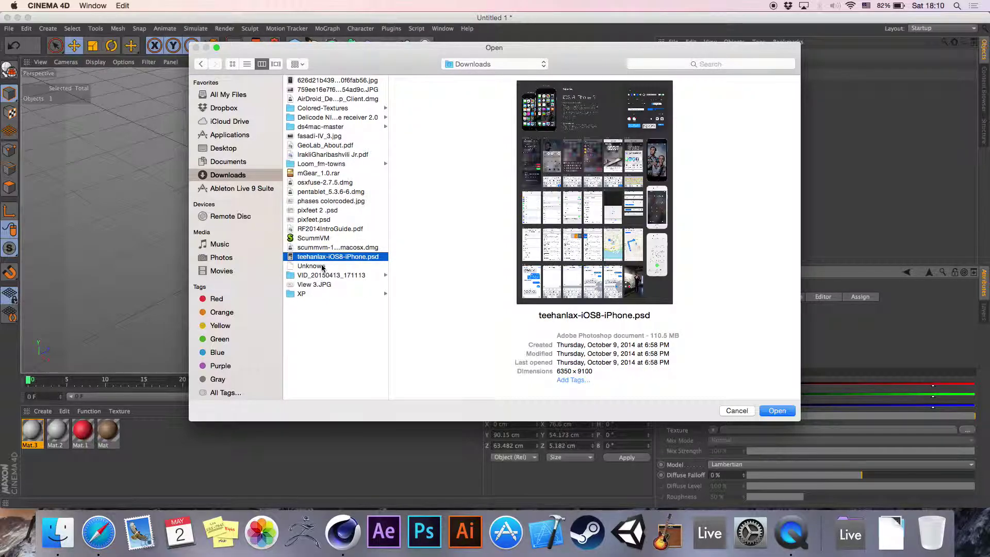
click(320, 284)
click(325, 275)
- Load the Starry Night file named Unknown as Mat.3's color texture without copying it to the project location
click(329, 266)
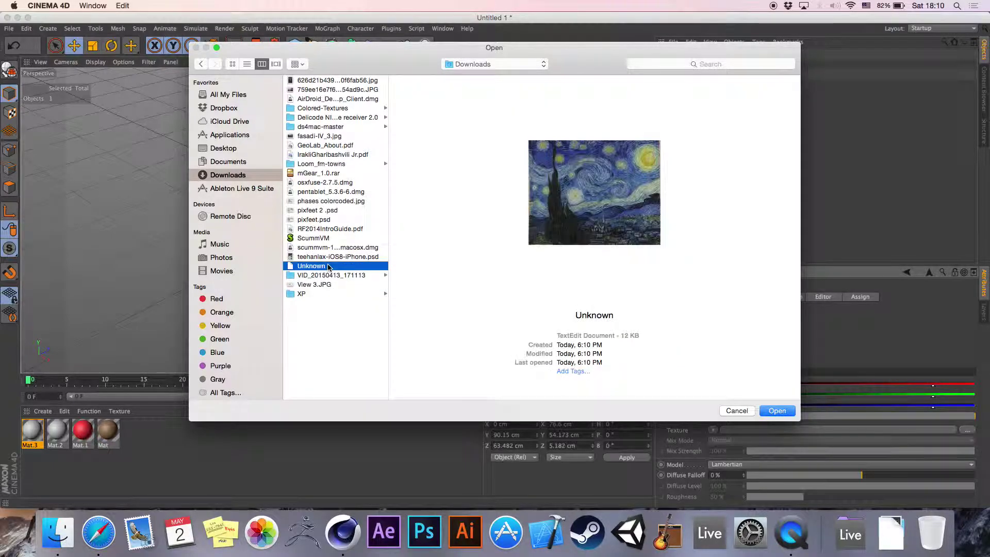
click(777, 411)
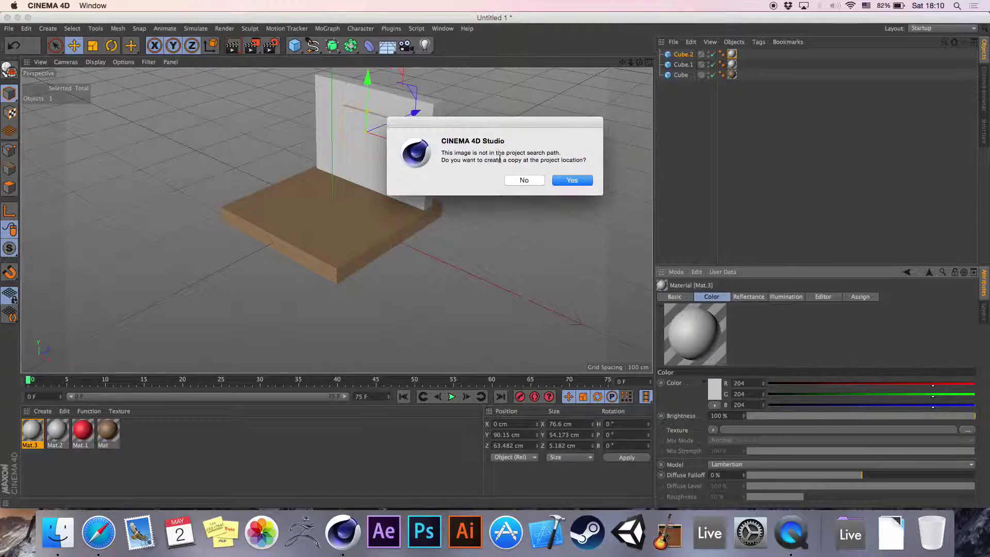
click(524, 180)
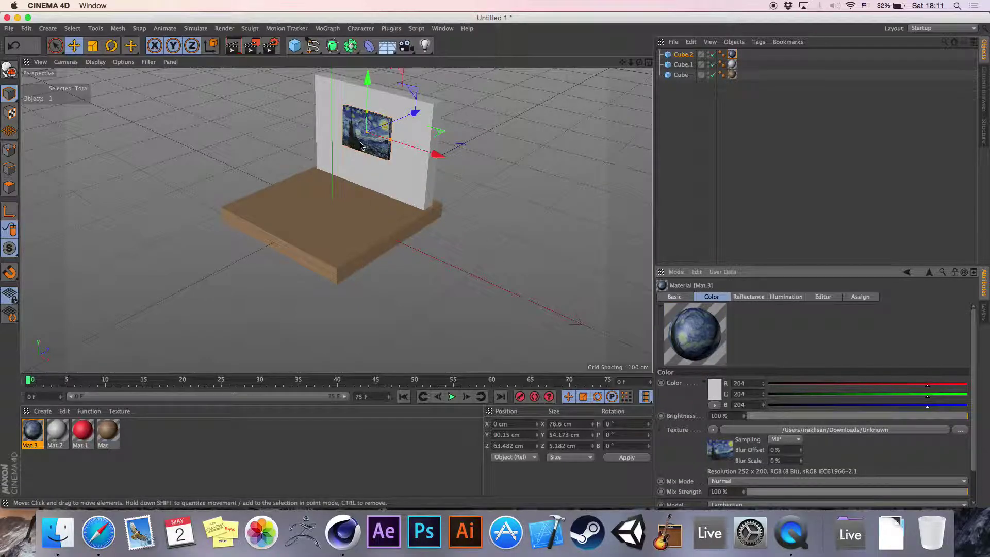
click(719, 181)
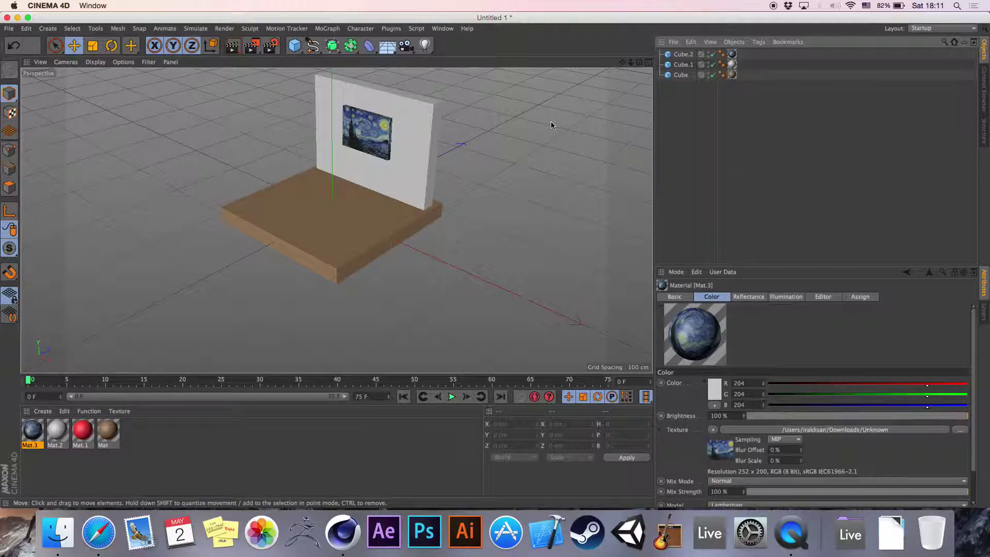
- Add a cylinder, scale it to about 5.7 cm wide and 20.4 cm high, and raise it to about Y 53.6 cm
click(295, 46)
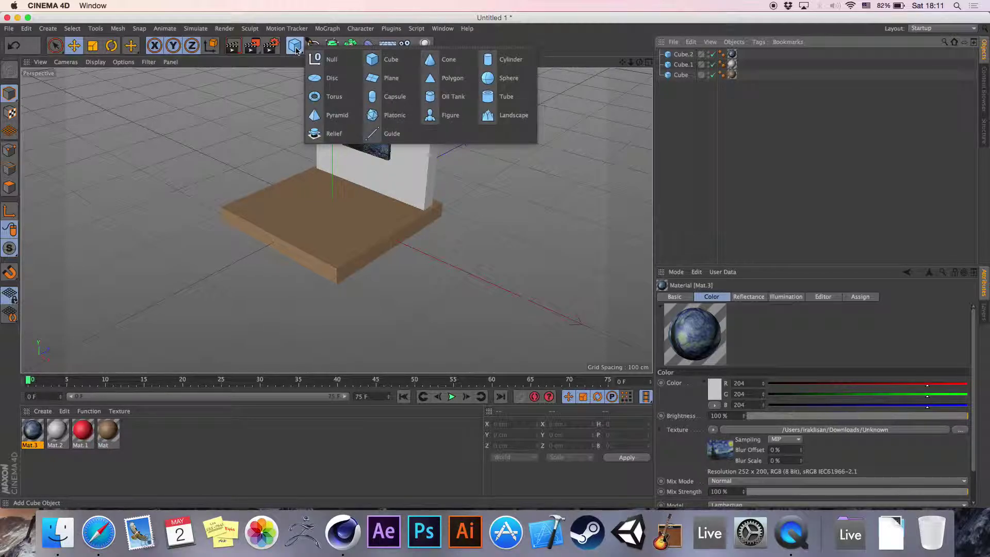
click(496, 59)
click(92, 45)
drag(452, 132, 118, 230)
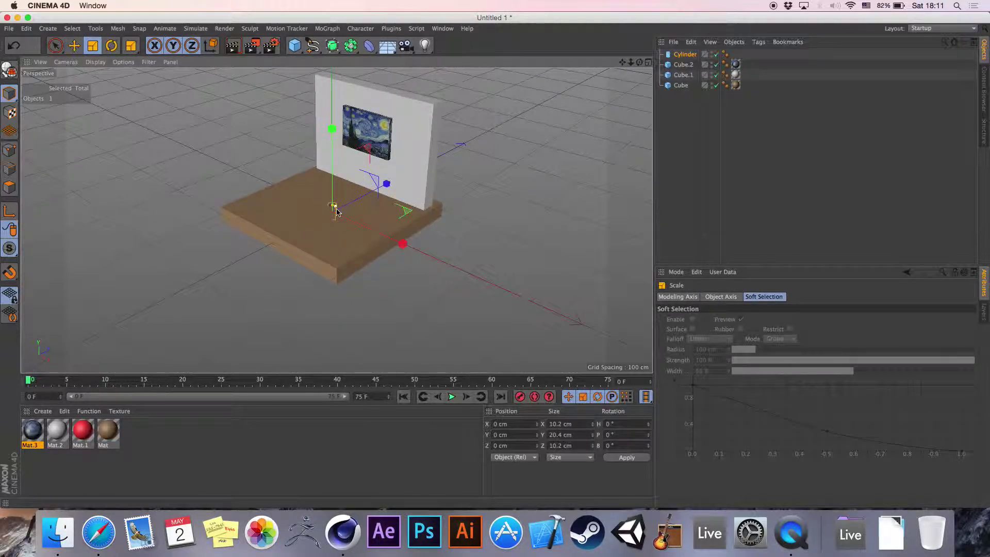
drag(336, 211, 330, 213)
key(e)
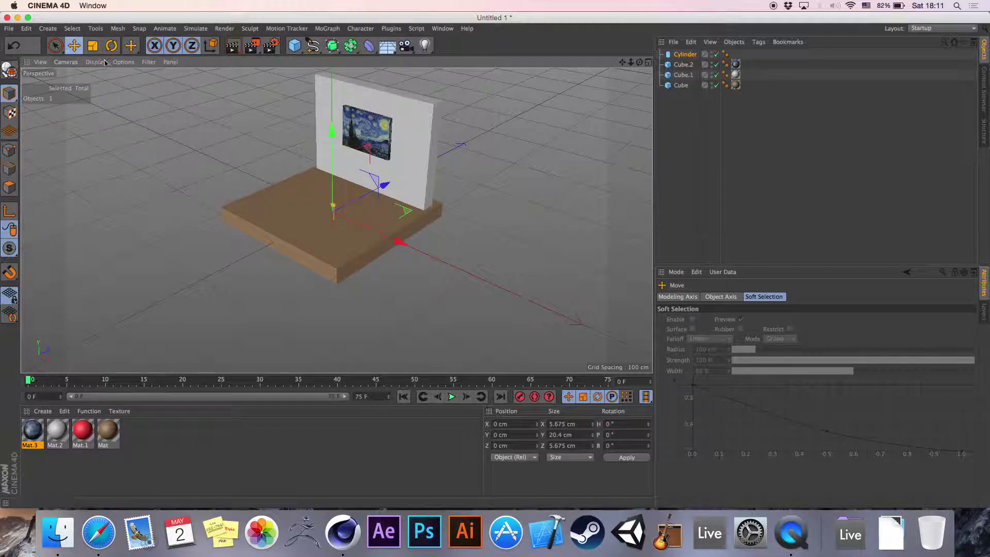
drag(334, 164, 334, 133)
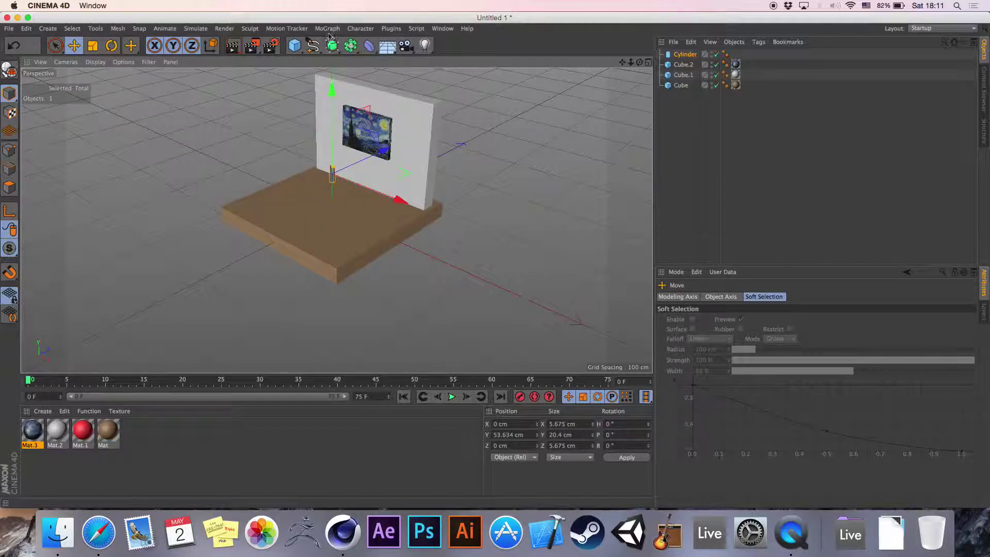
- Add a cube, flatten it to a tabletop of about 47.4 × 5.7 × 47.4 cm, and raise it to about Y 72.4 cm
click(295, 46)
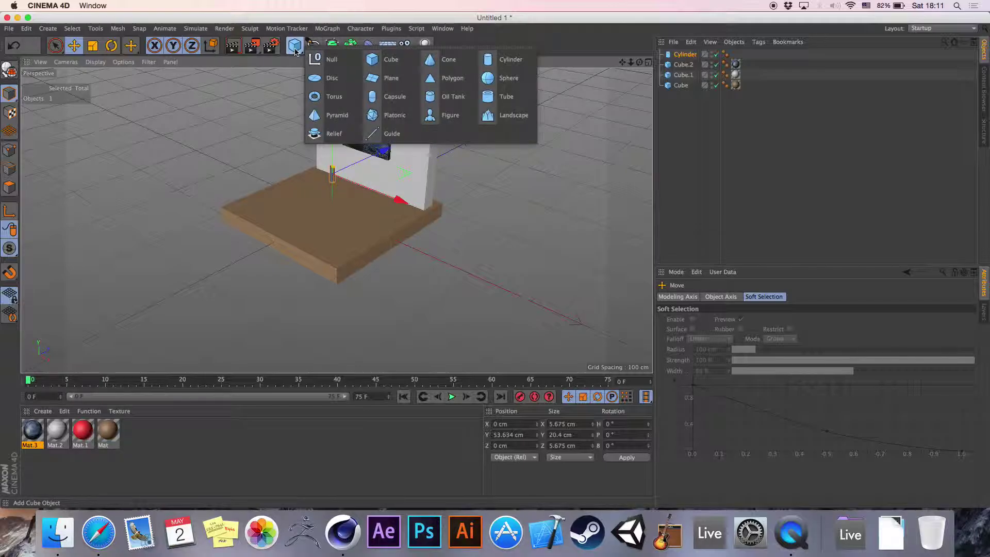
click(388, 61)
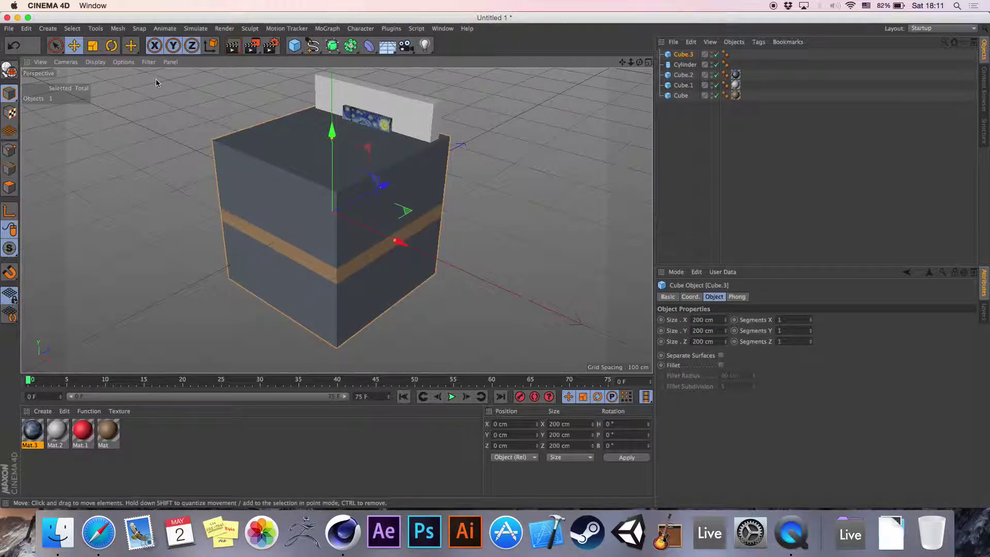
click(93, 45)
drag(530, 128, 275, 243)
drag(332, 194, 334, 212)
key(e)
drag(335, 178, 335, 122)
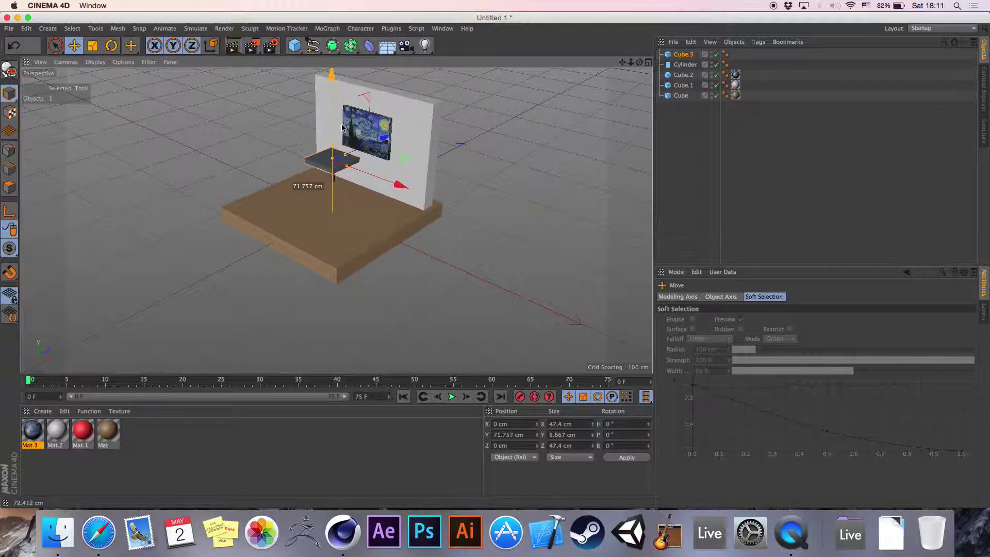
- Move the cylinder horizontally beneath the tabletop, to about X 8.7 cm and Z -10.2 cm
click(686, 64)
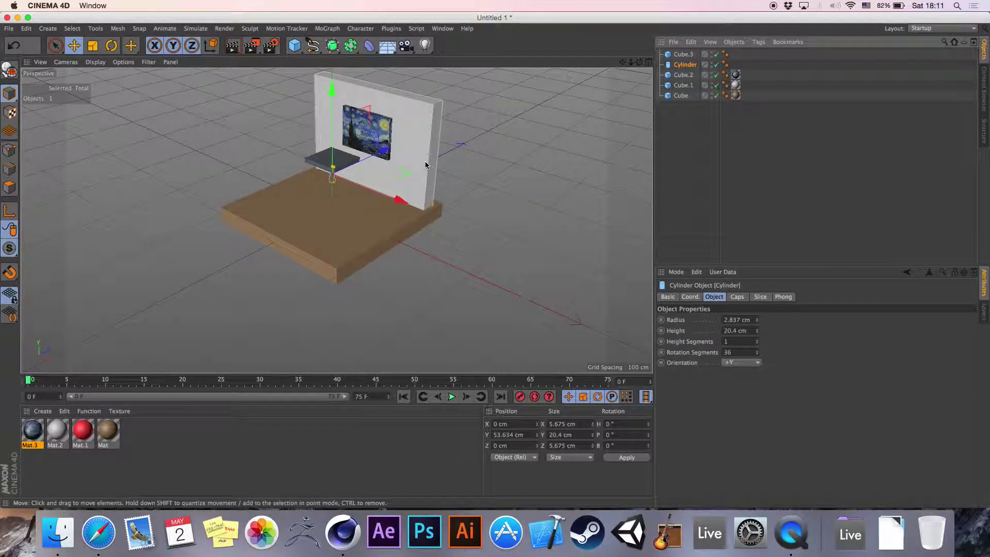
mouse_move(397, 204)
mouse_down()
mouse_move(405, 182)
mouse_move(397, 202)
mouse_up()
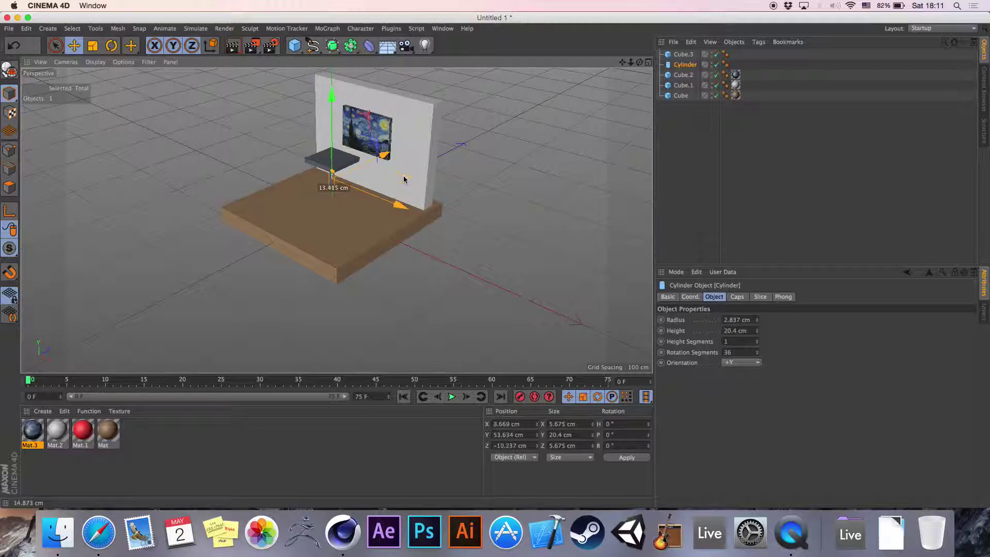
click(340, 154)
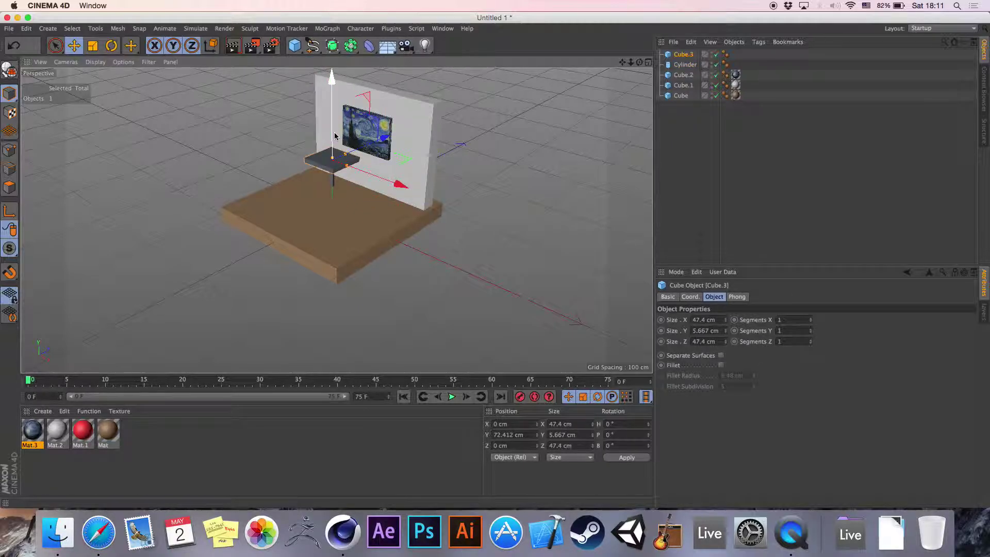
- Duplicate the cylinder three times and place the copies as the remaining table legs under the tabletop
click(685, 65)
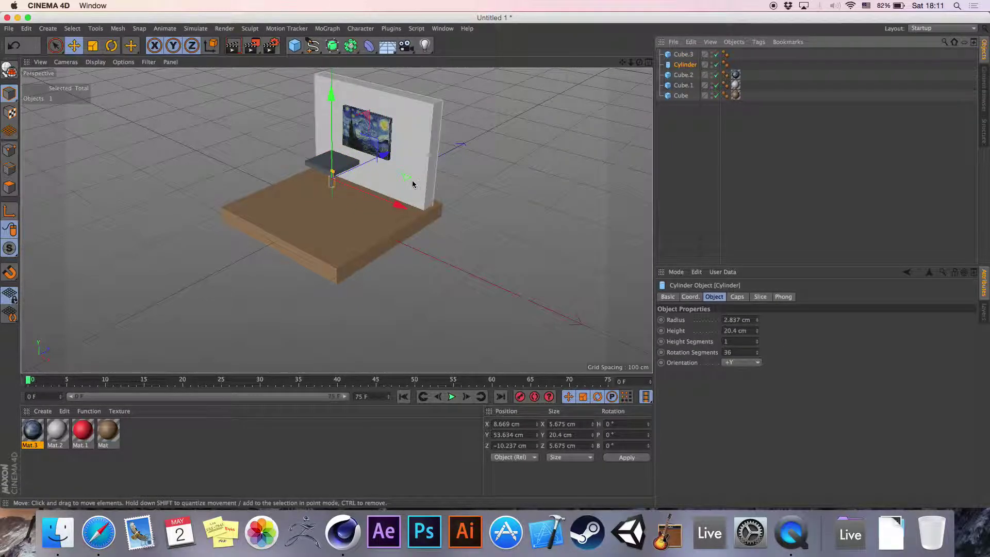
ctrl+drag(398, 204, 386, 169)
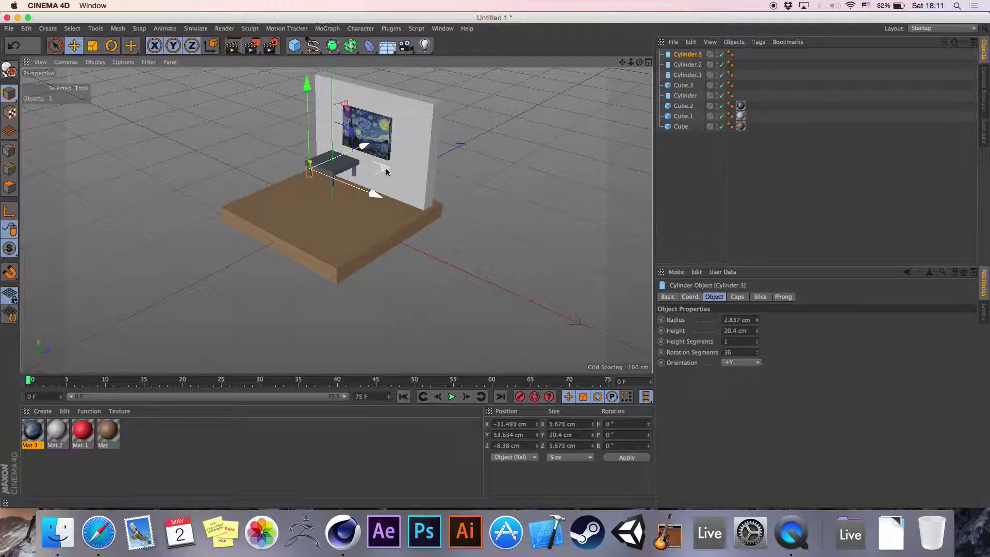
click(728, 165)
drag(725, 164, 744, 162)
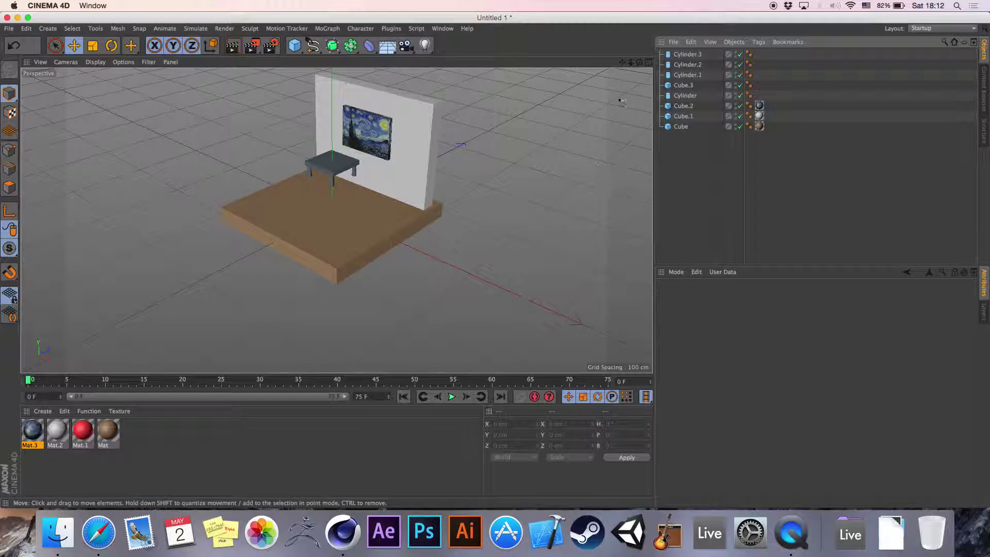
- Center the four cylinder legs together under the tabletop in the Top view, to about X 0 and Z -0.3 cm
drag(639, 62, 557, 80)
alt+drag(336, 220, 336, 220)
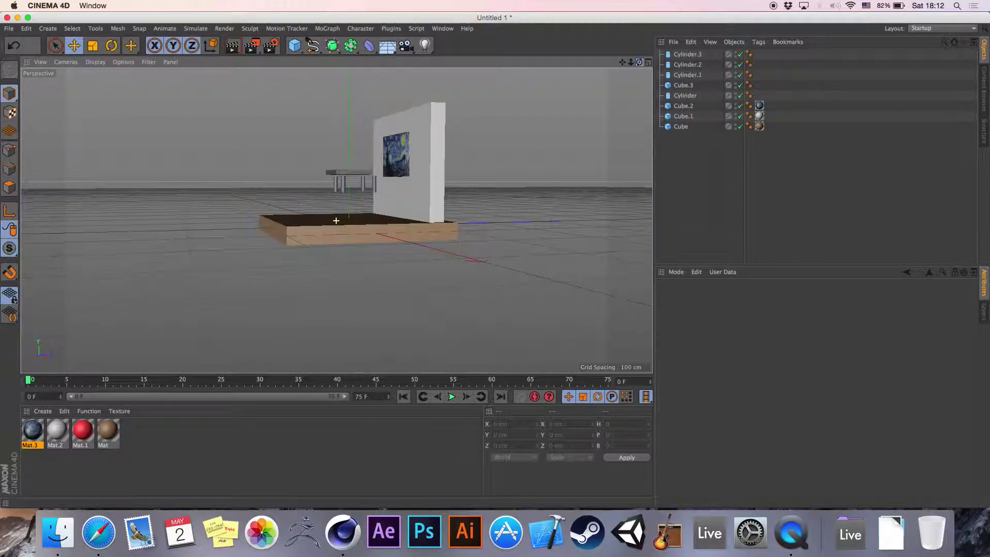
alt+drag(336, 221, 336, 220)
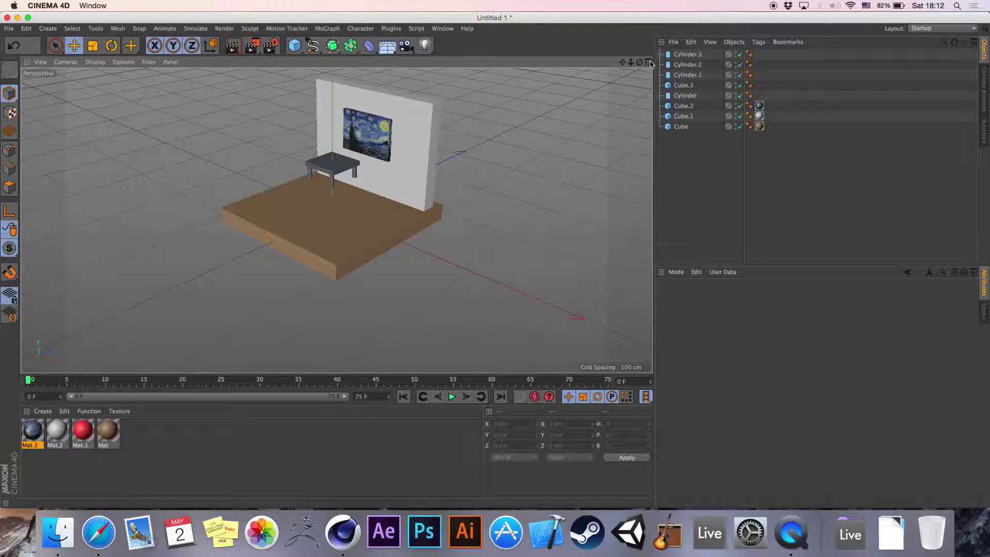
click(648, 62)
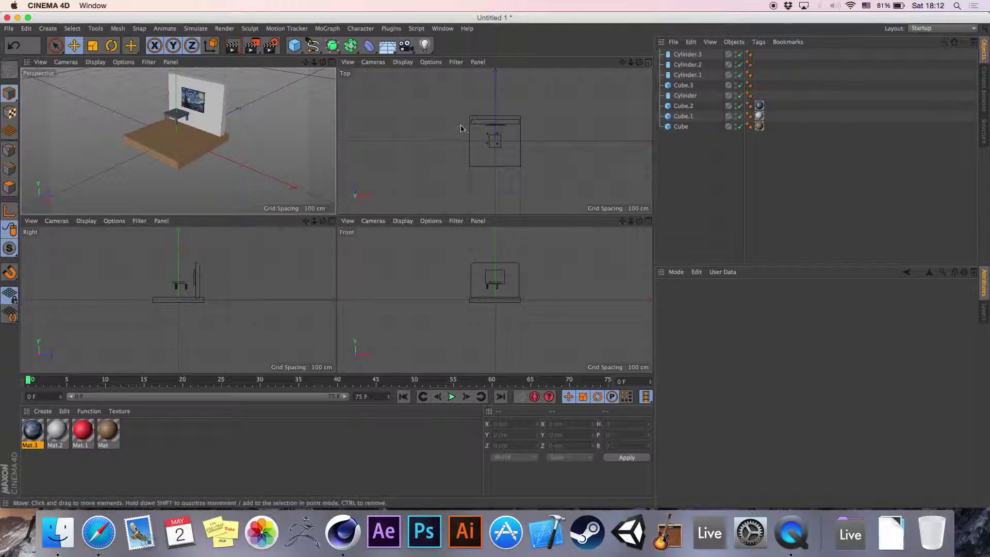
scroll(496, 143, up, 5)
scroll(497, 143, up, 3)
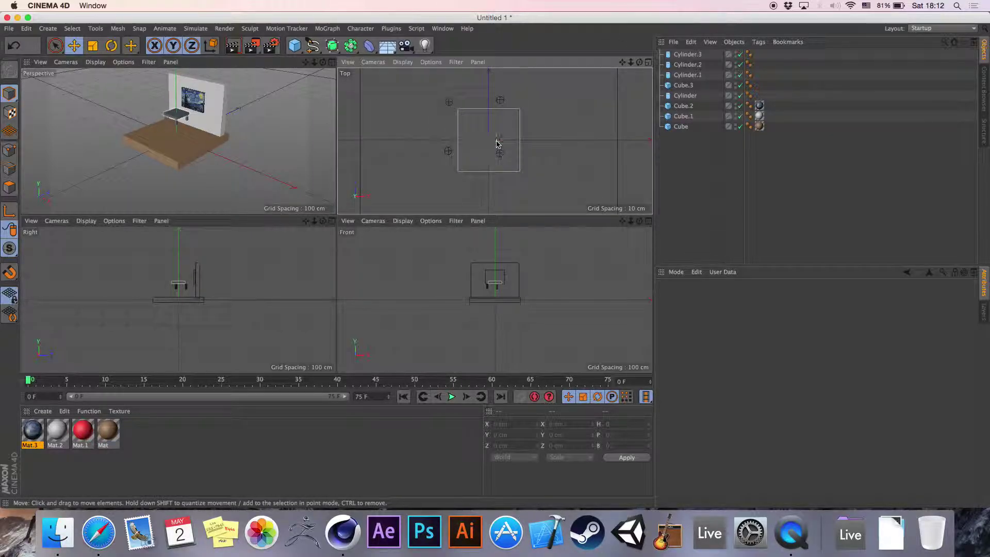
drag(717, 53, 694, 88)
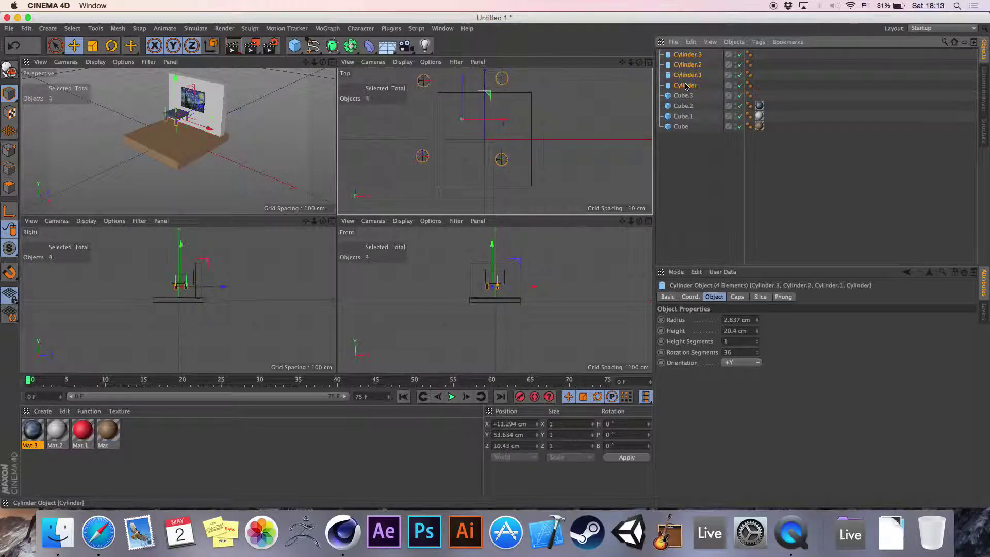
drag(489, 97, 510, 118)
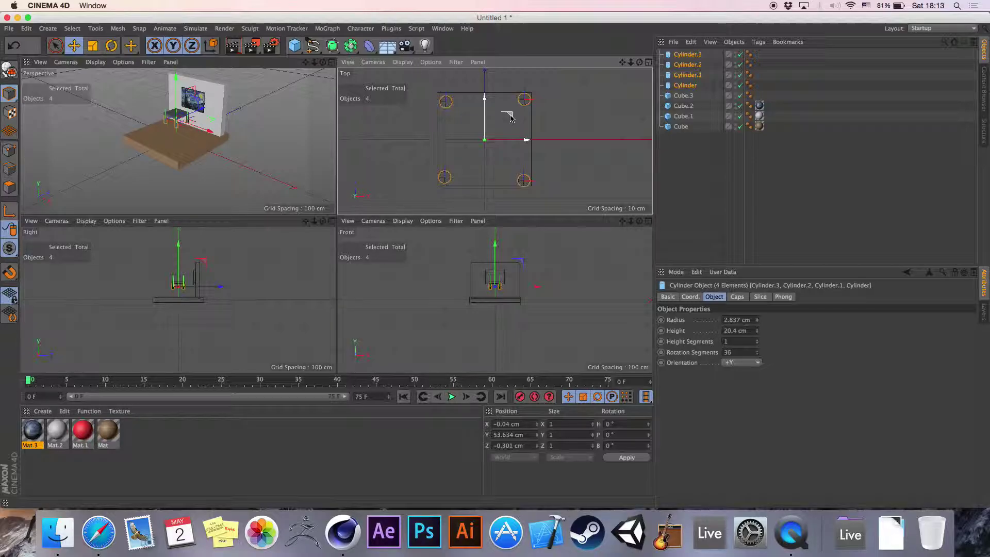
- Adjust the height of the four legs in the Right view to meet the underside of the tabletop
scroll(169, 283, up, 5)
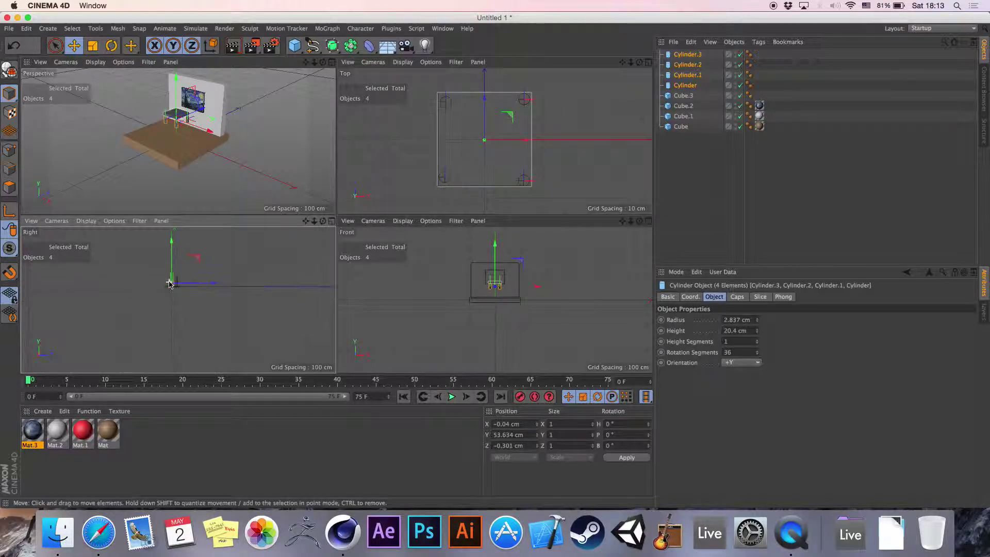
scroll(170, 283, up, 5)
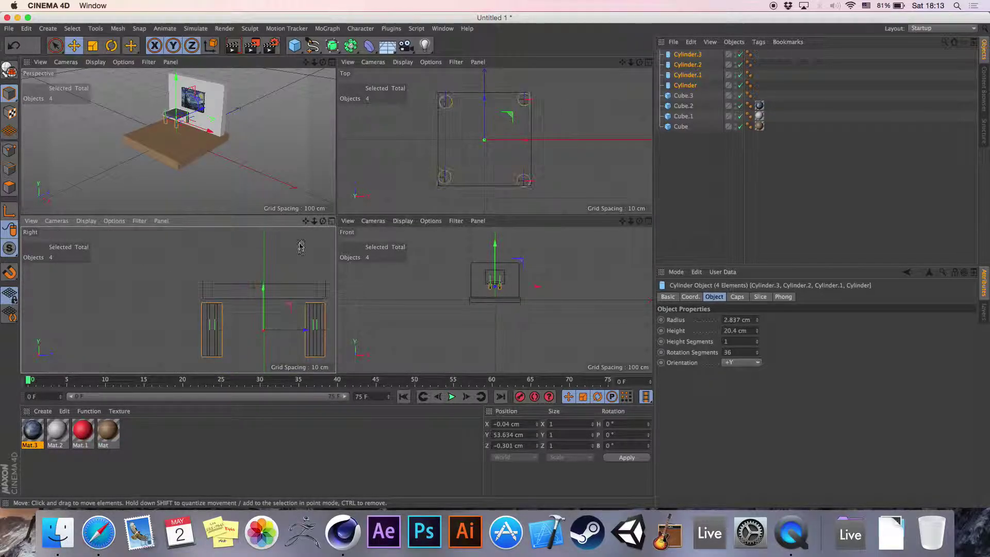
drag(306, 222, 208, 309)
scroll(188, 283, up, 3)
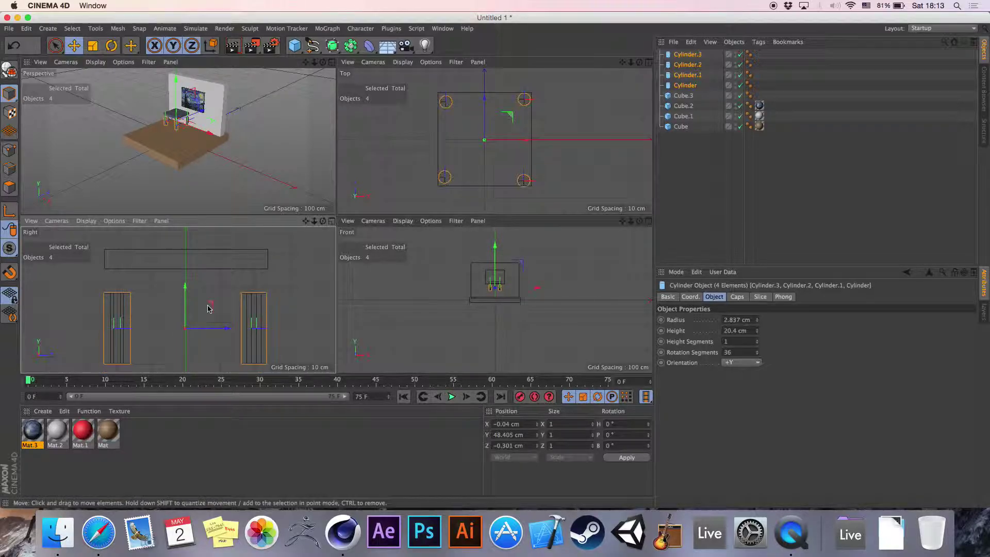
click(689, 105)
click(690, 95)
drag(714, 98, 680, 54)
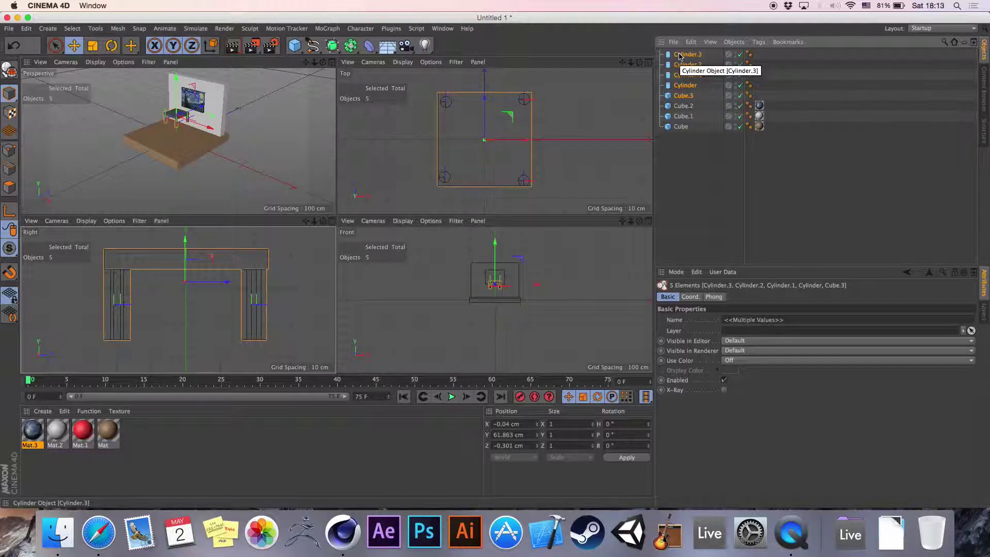
click(691, 170)
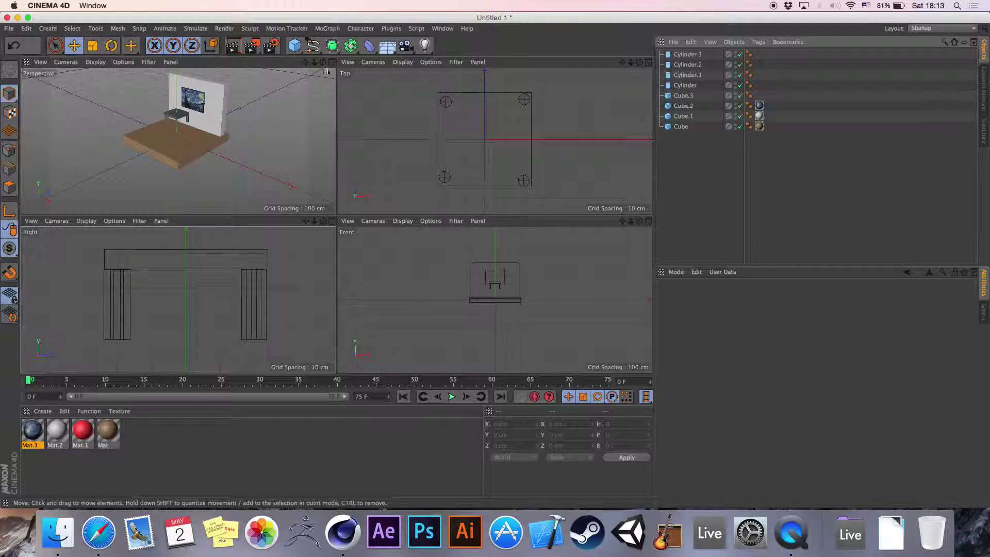
middle_click(187, 117)
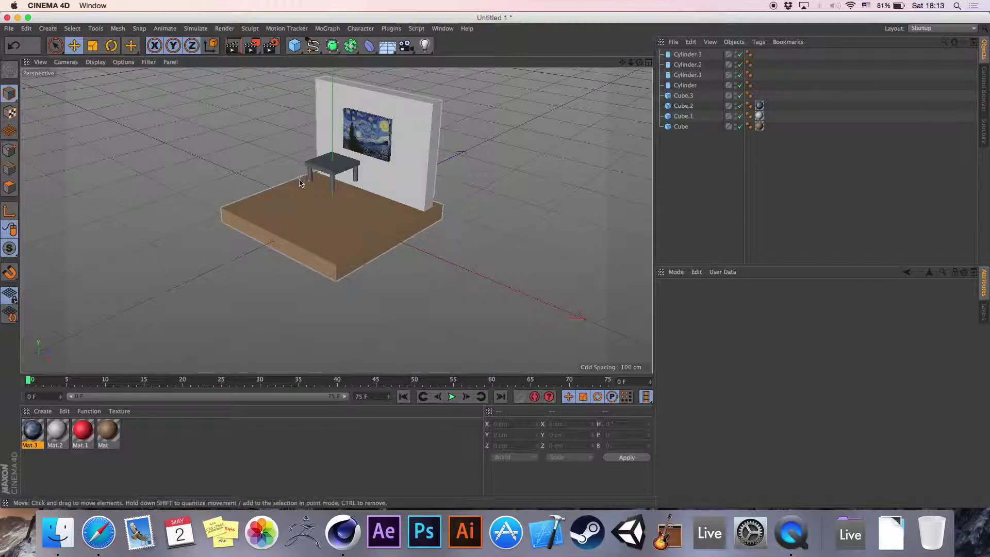
click(330, 168)
shift+click(338, 187)
shift+click(356, 175)
shift+click(311, 180)
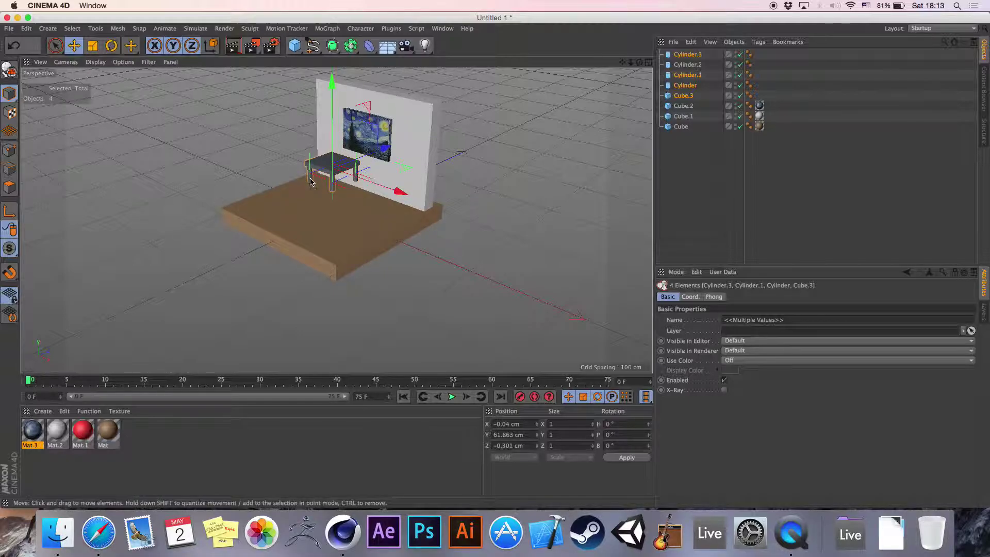
click(686, 190)
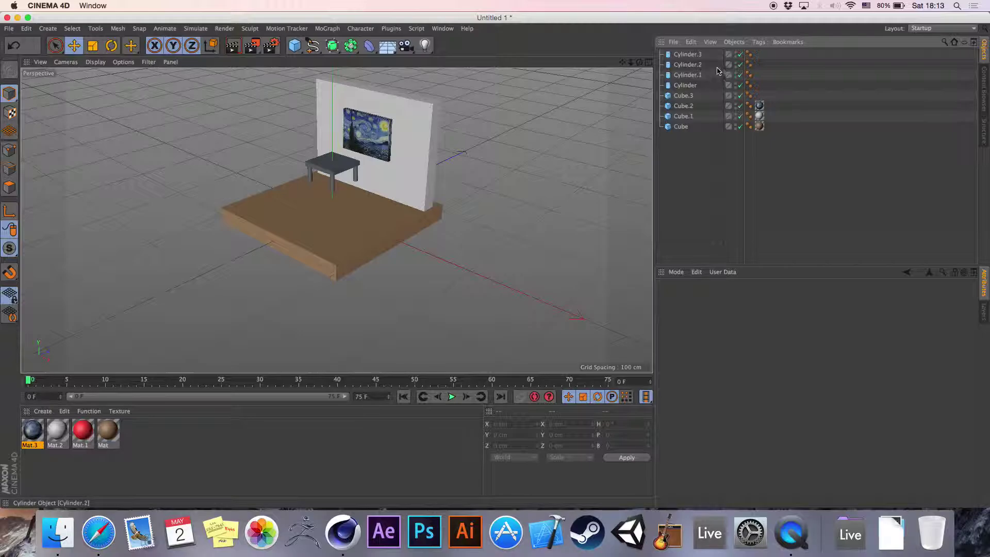
- Select the tabletop and all four legs and lower them onto the floor in the Right view, to about Y 27.3 cm
drag(715, 56, 677, 99)
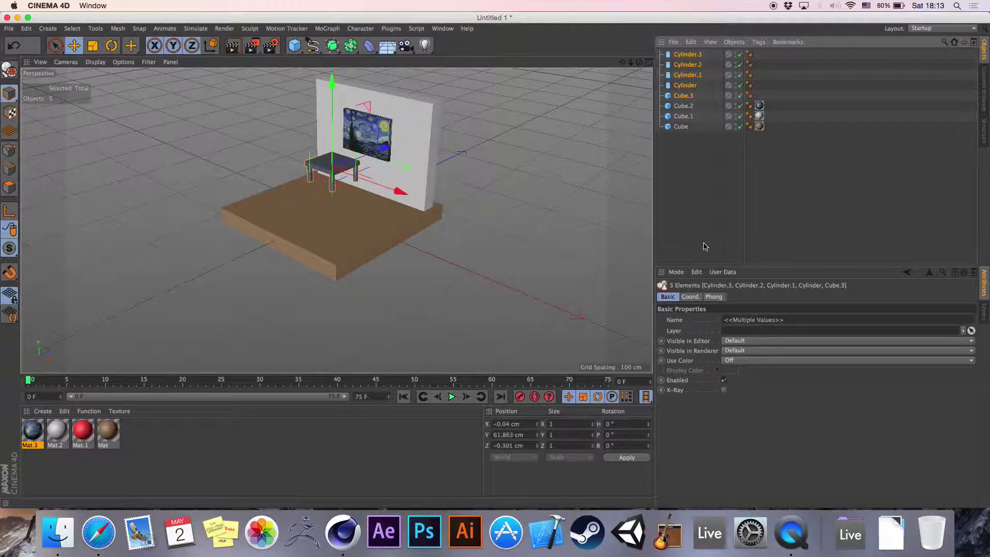
click(649, 61)
scroll(178, 300, down, 5)
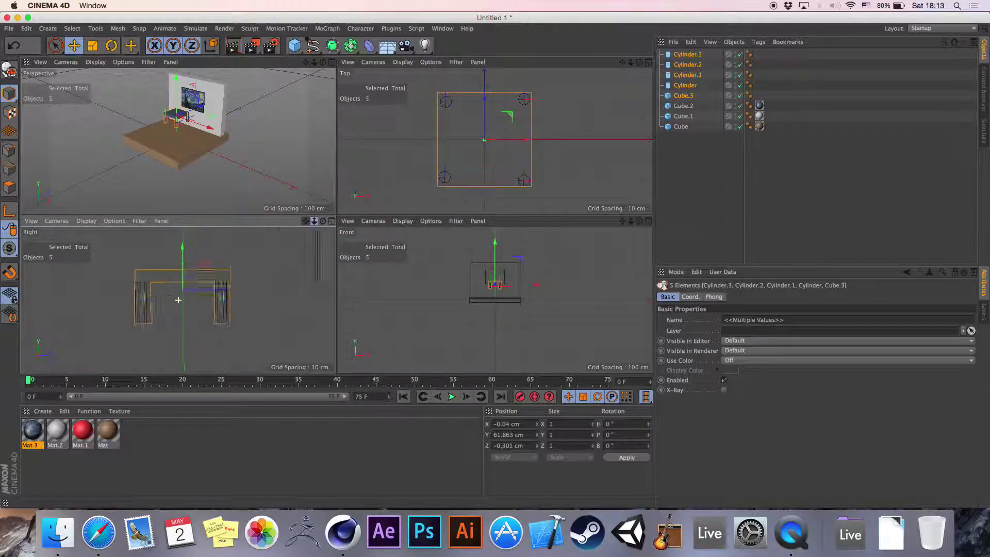
drag(180, 253, 181, 284)
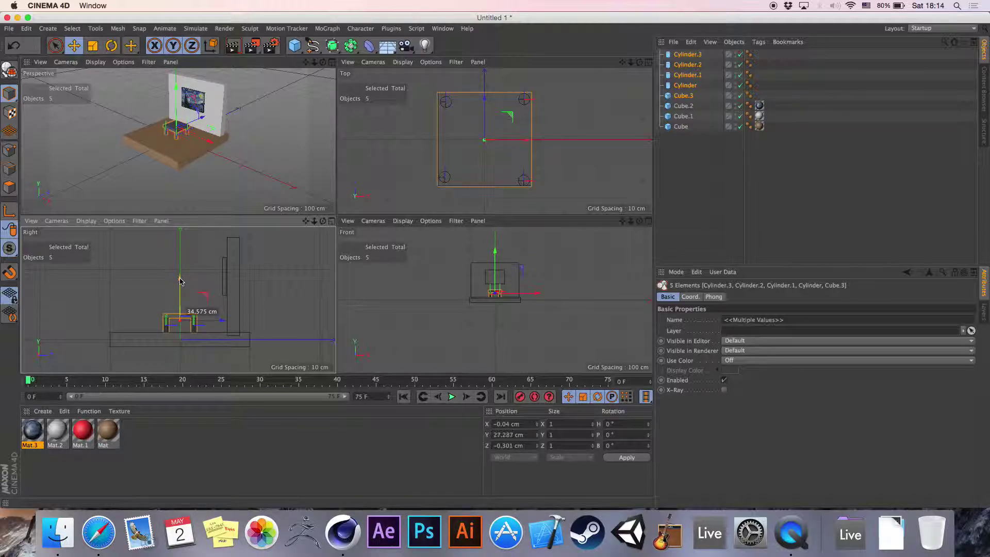
- Move the whole table across the floor to about X -58.1 cm and Z -44.5 cm, then deselect it
drag(212, 322, 184, 322)
scroll(471, 122, down, 5)
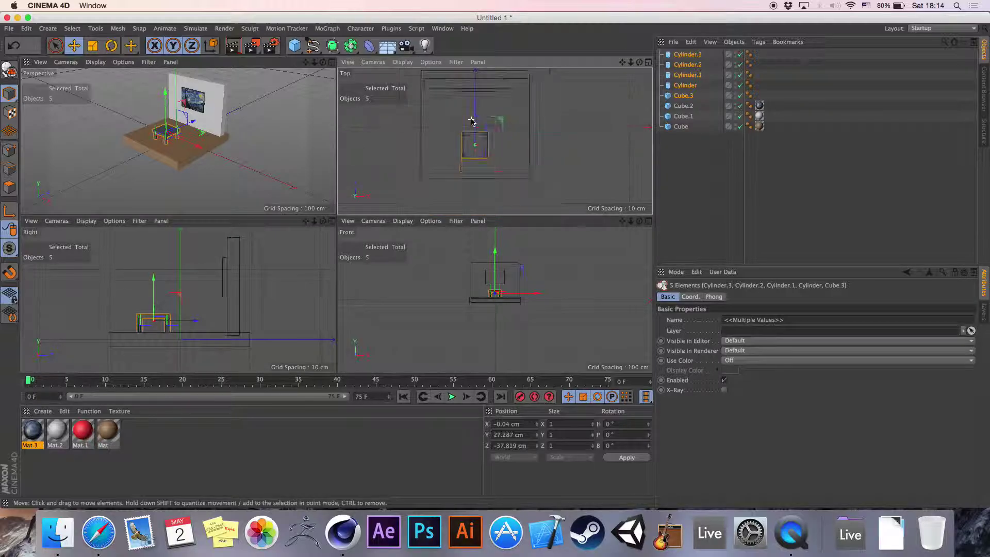
drag(505, 121, 474, 126)
click(282, 116)
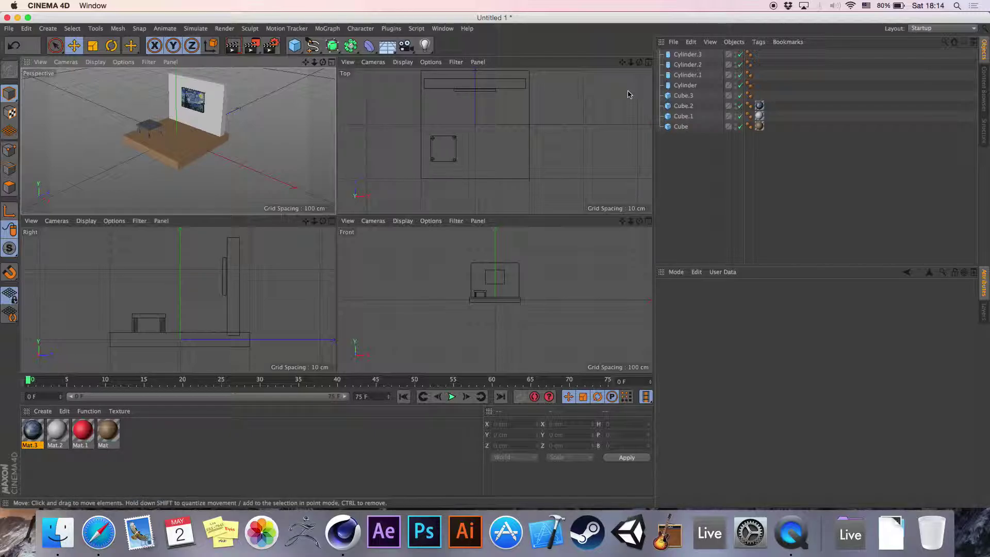
- Select the tabletop and legs again and create a new material coloured light brown, RGB 200, 147, 91
drag(714, 58, 693, 98)
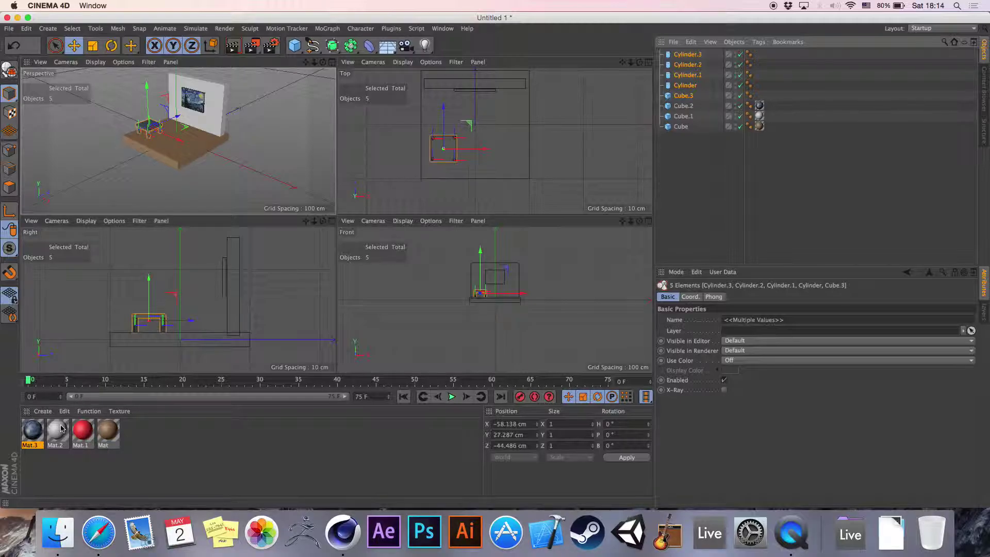
double_click(181, 445)
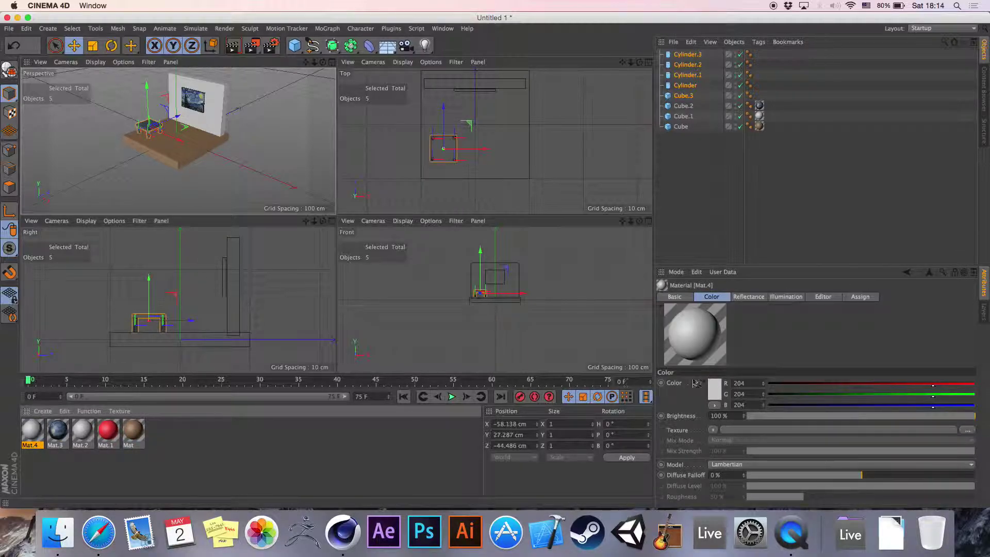
click(716, 389)
click(685, 371)
drag(698, 355, 695, 355)
click(725, 429)
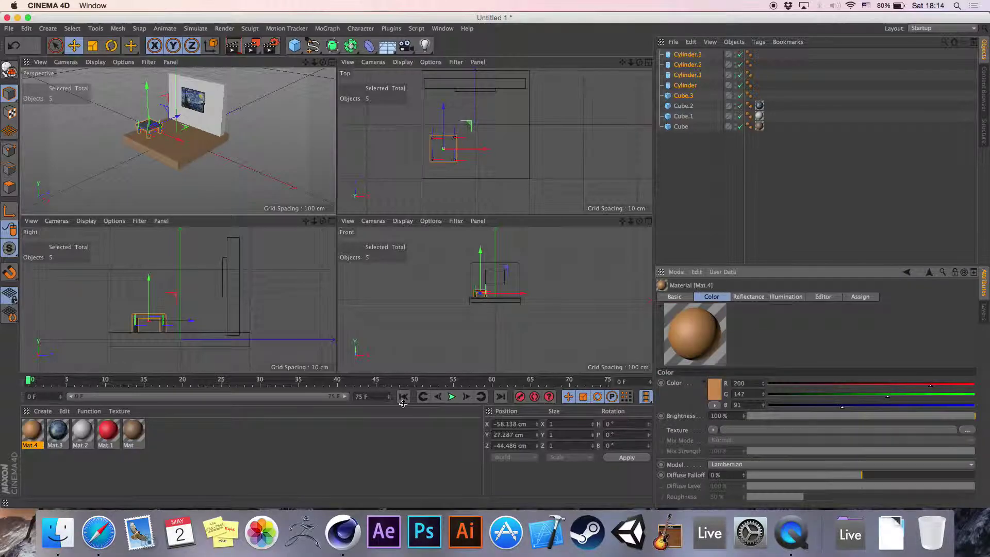
- Apply the new light brown material to the selected tabletop and four legs, then clear the selection
right_click(35, 430)
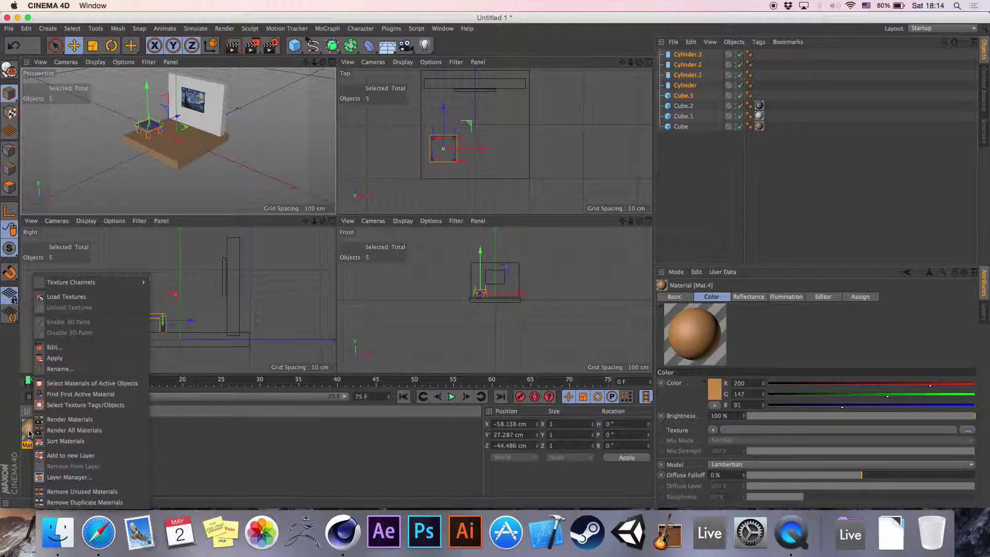
click(64, 361)
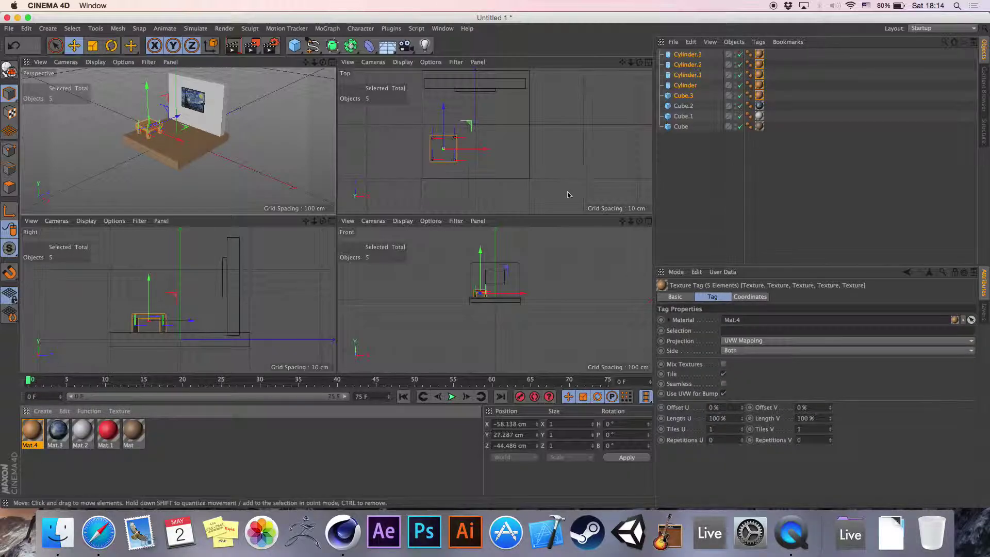
click(695, 210)
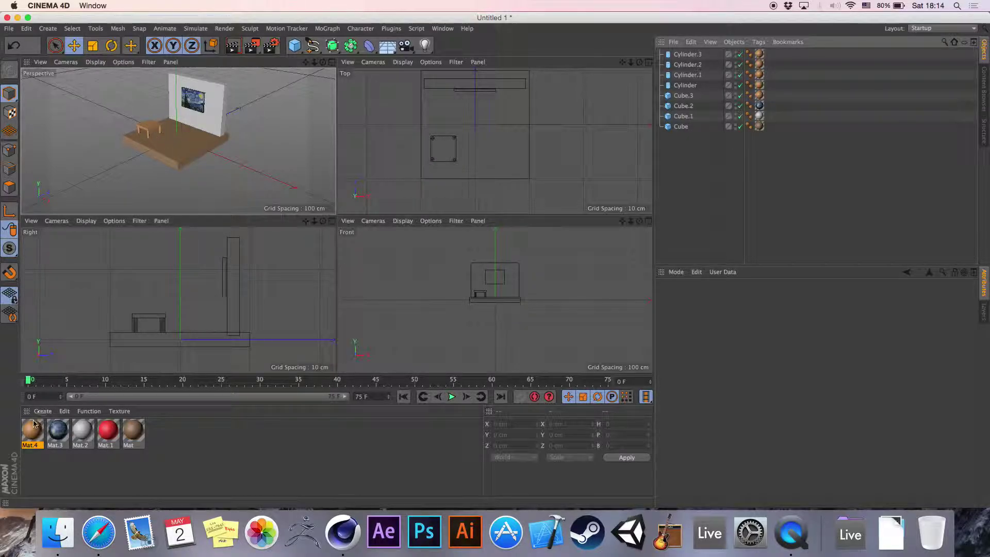
- Change the table material's colour to pure blue, RGB 0, 0, 255
click(39, 436)
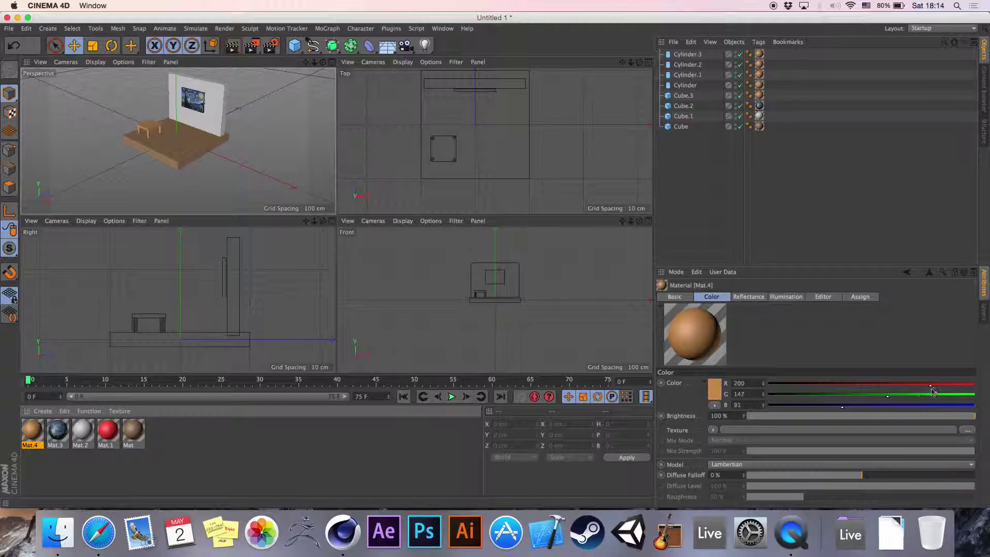
drag(935, 387, 974, 387)
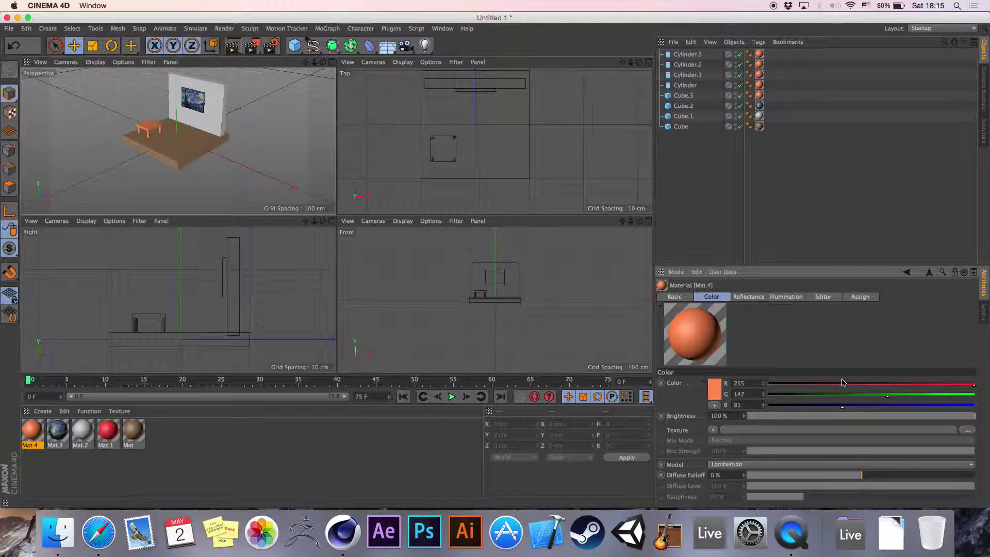
drag(897, 407, 767, 386)
drag(824, 395, 768, 394)
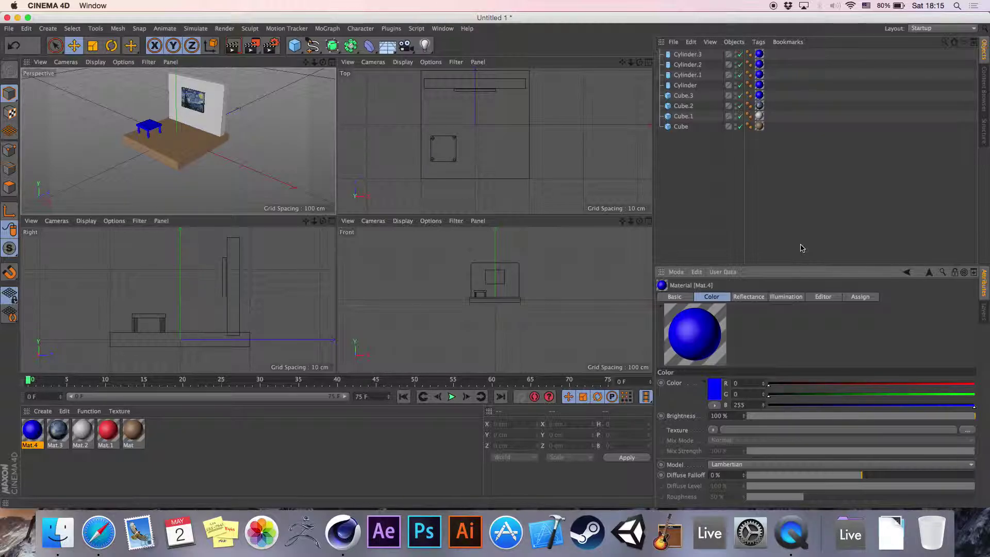
click(182, 132)
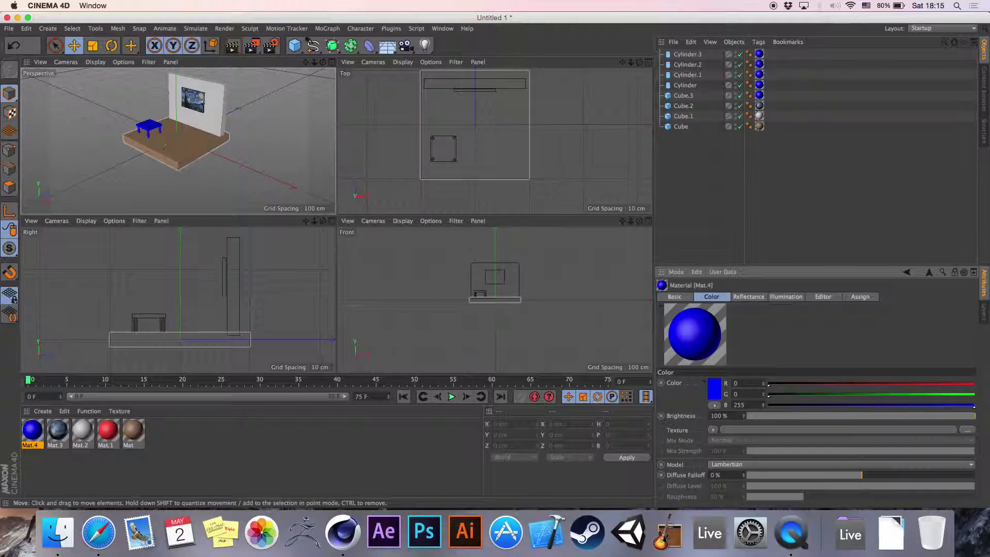
scroll(495, 141, down, 3)
scroll(495, 140, up, 1)
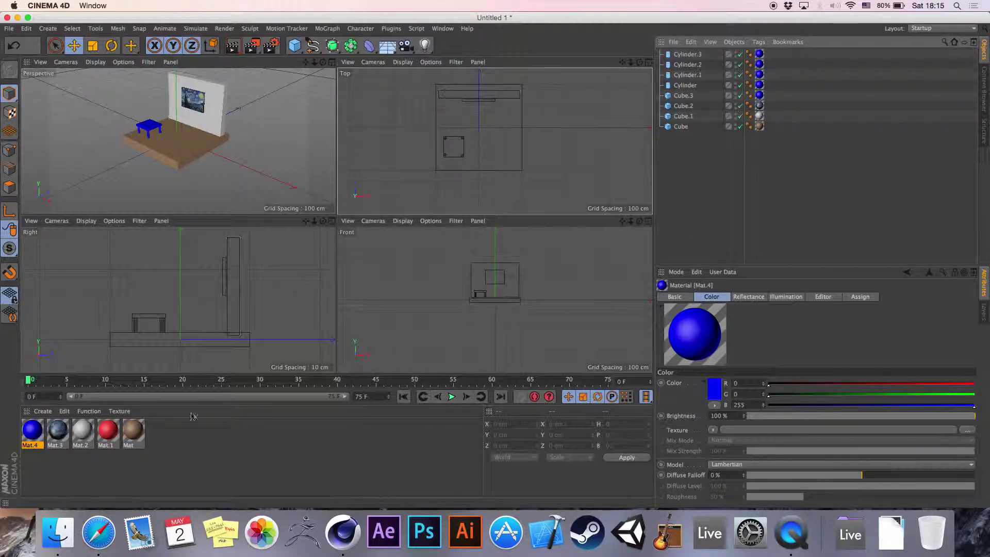
- Set the table material's colour to a greyish beige, RGB 160, 149, 135
click(714, 390)
drag(668, 361, 671, 379)
drag(731, 355, 706, 354)
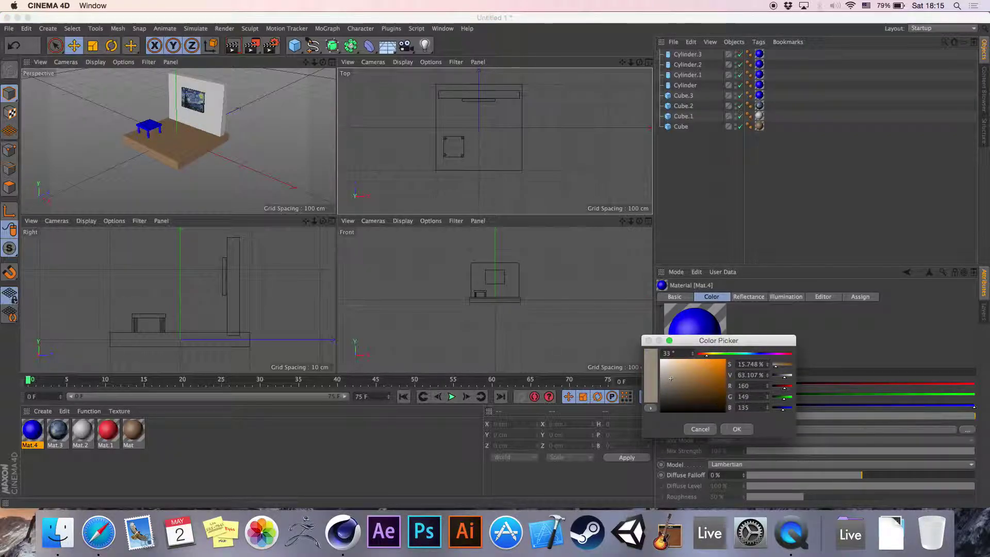
click(737, 429)
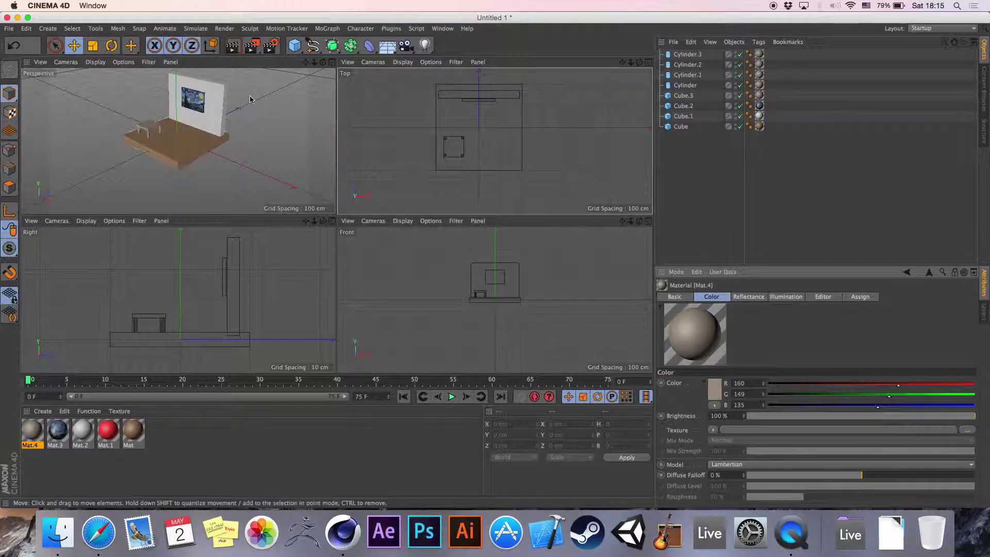
- Add a standard omni light to the room scene
click(332, 62)
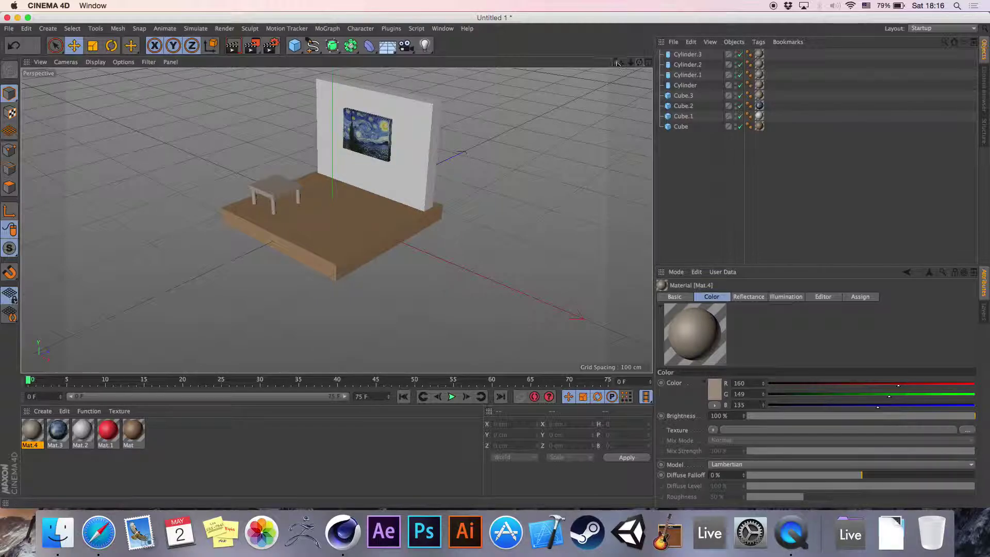
mouse_move(639, 62)
mouse_down()
mouse_move(490, 154)
mouse_move(336, 220)
mouse_move(625, 62)
mouse_move(337, 220)
mouse_up()
drag(630, 64, 626, 64)
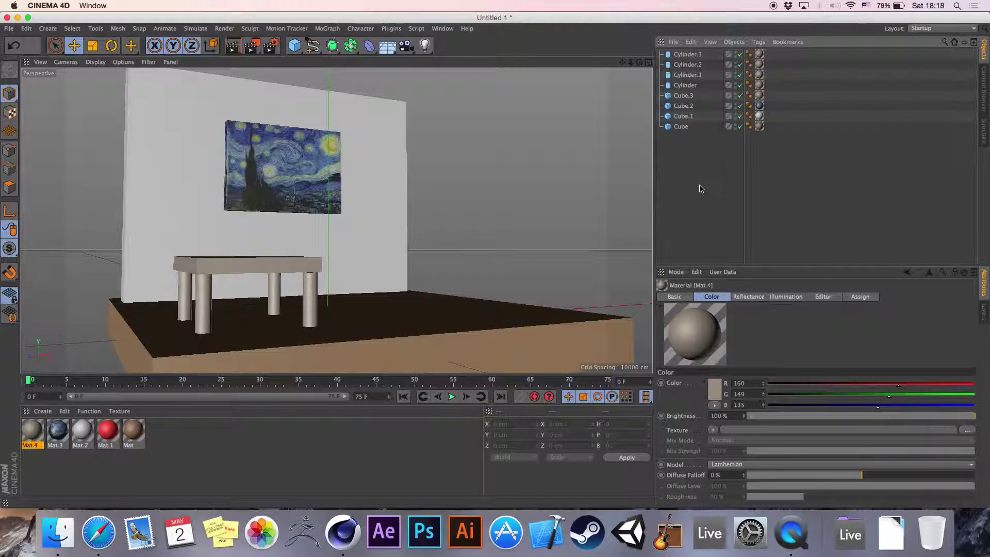
click(425, 50)
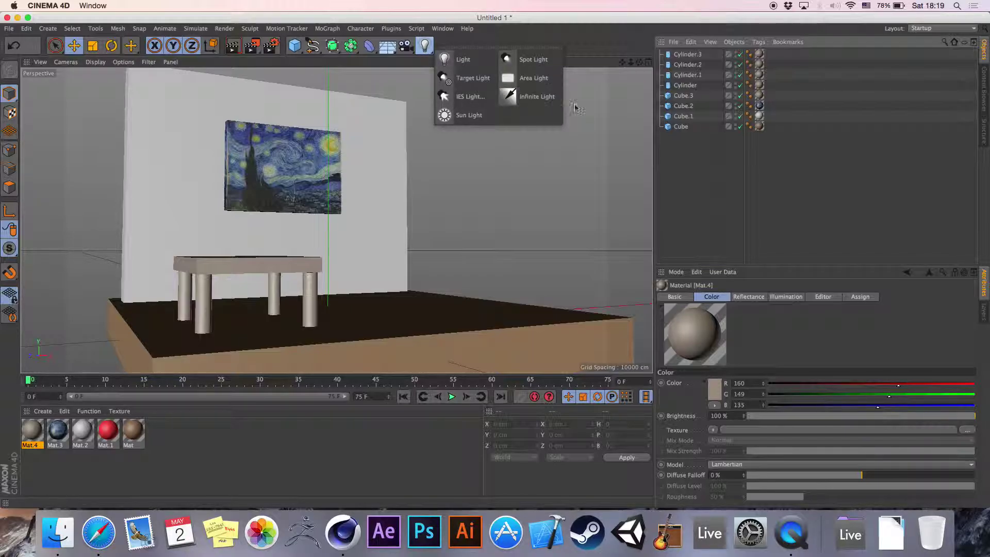
click(702, 208)
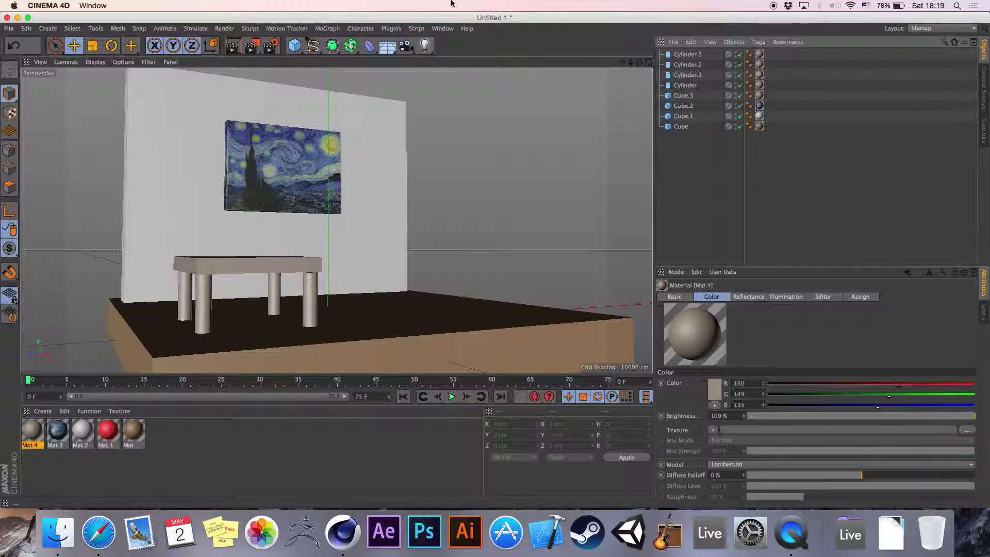
click(426, 45)
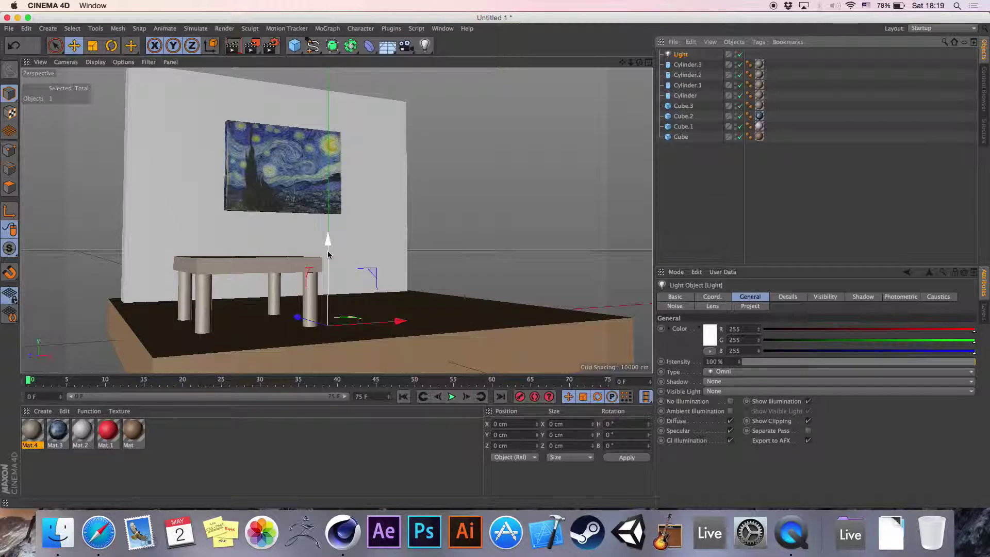
- Position the light above the picture near the wall's upper edge, at about X 4.2, Y 129.4 and Z 47.4 cm
mouse_move(328, 254)
mouse_down()
mouse_move(354, 155)
mouse_move(478, 89)
mouse_move(239, 69)
mouse_move(228, 72)
mouse_move(218, 145)
mouse_move(170, 155)
mouse_move(144, 181)
mouse_move(155, 164)
mouse_up()
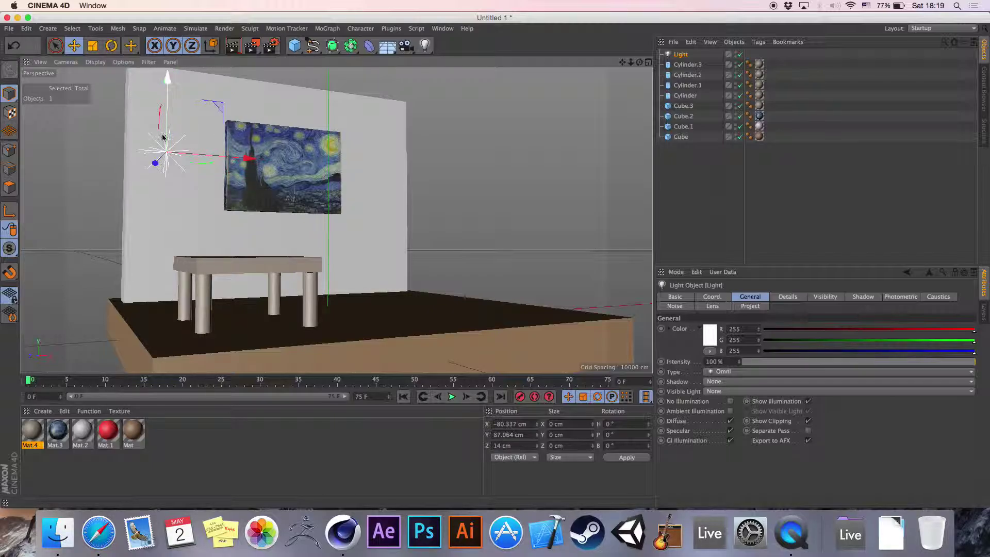
drag(167, 125, 169, 77)
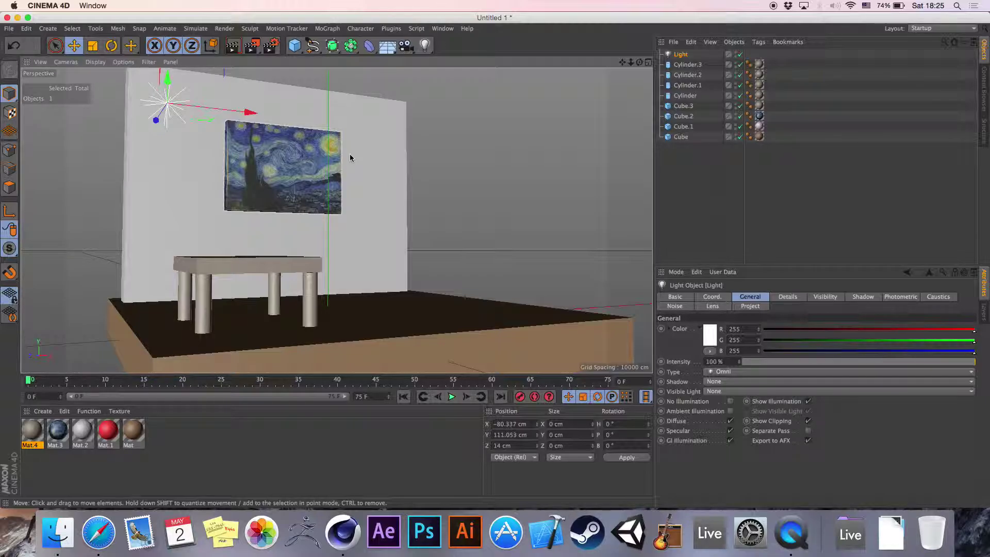
drag(213, 108, 331, 108)
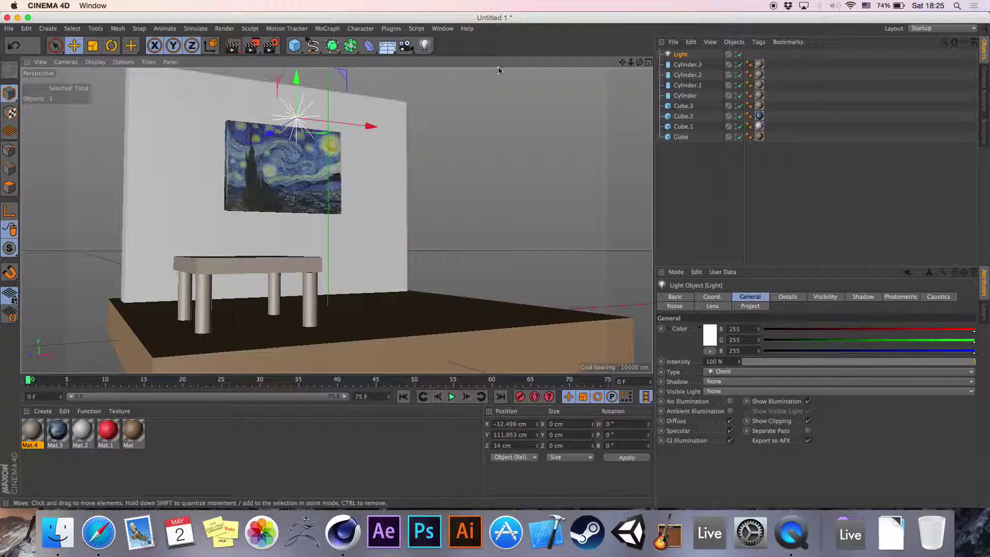
click(648, 61)
drag(500, 99, 506, 85)
drag(501, 252, 501, 248)
click(332, 62)
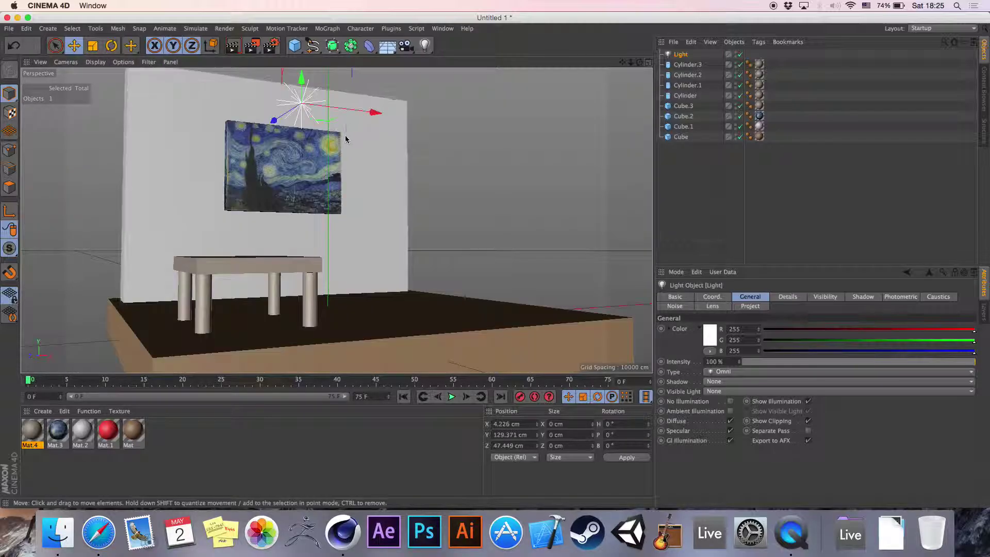
- Toggle the Shadows display option of the Perspective view
click(123, 62)
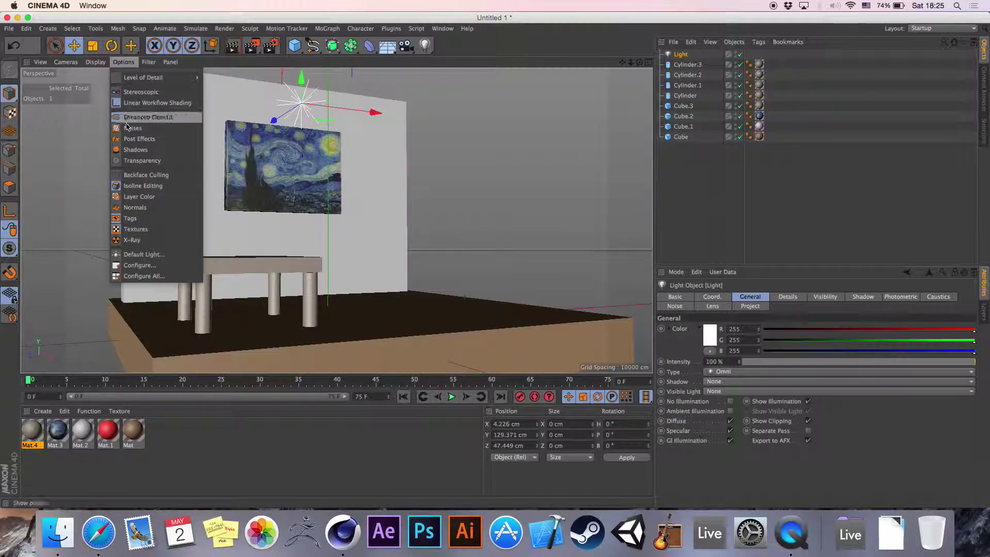
click(134, 150)
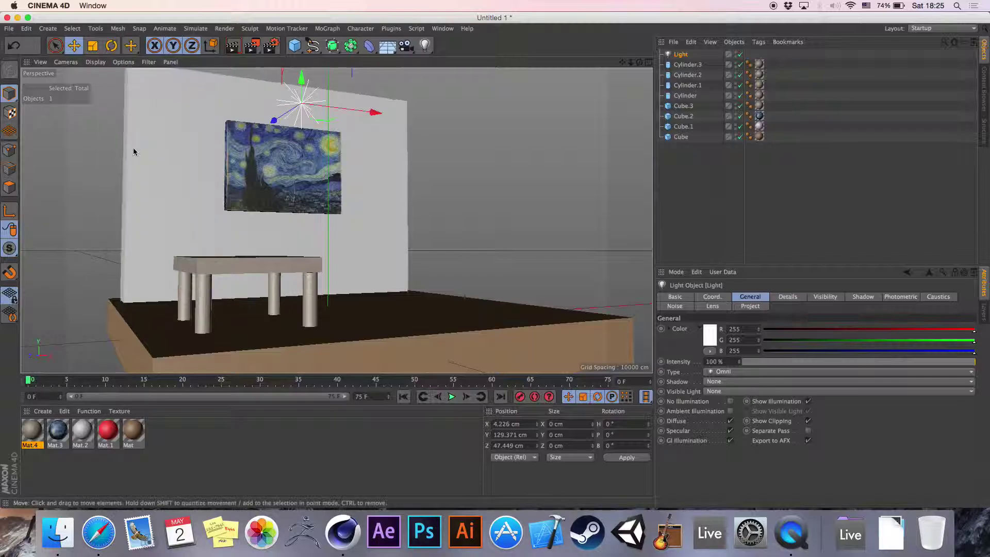
click(131, 62)
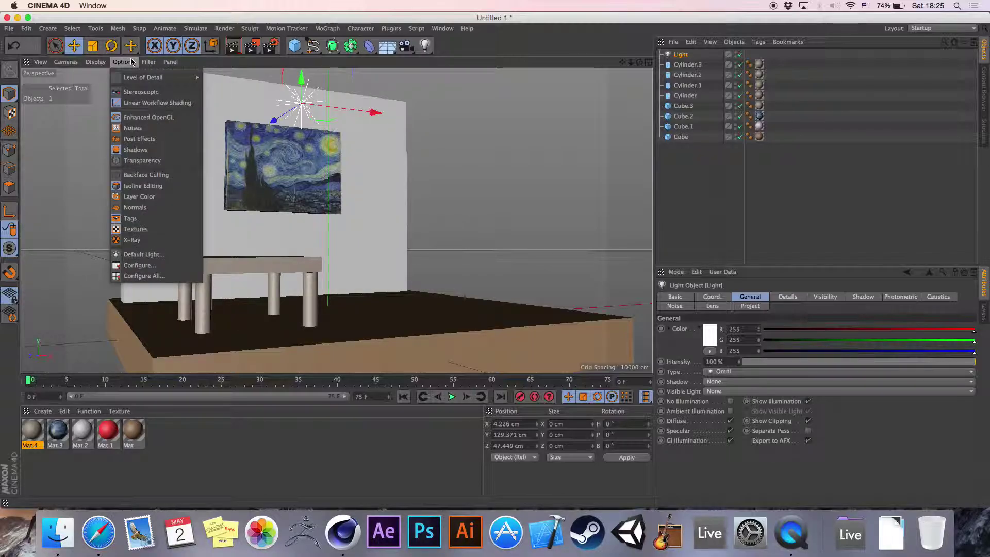
click(135, 150)
click(124, 62)
click(135, 150)
click(124, 62)
click(143, 153)
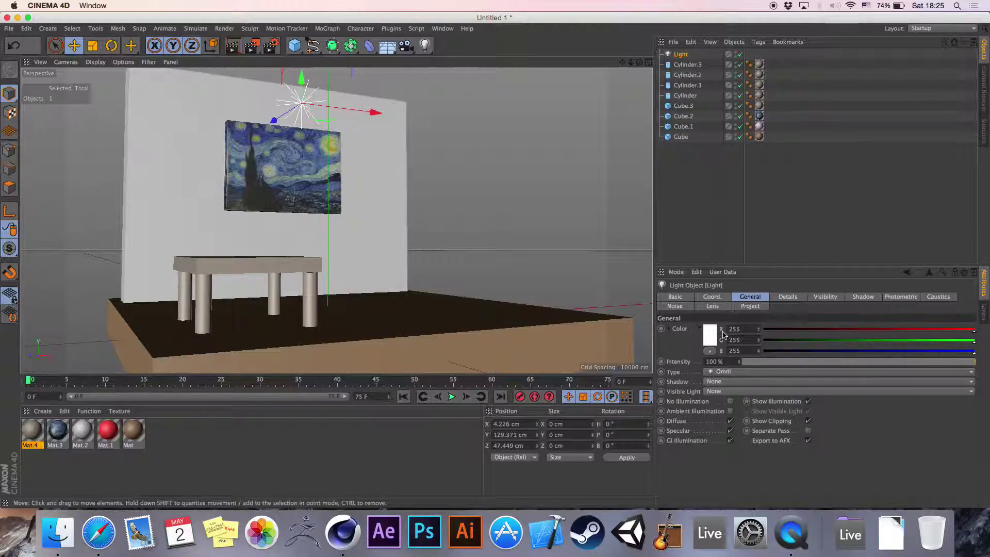
- Set the light's shadow type to Raytraced (Hard) after trying Shadow Maps (Soft)
click(735, 382)
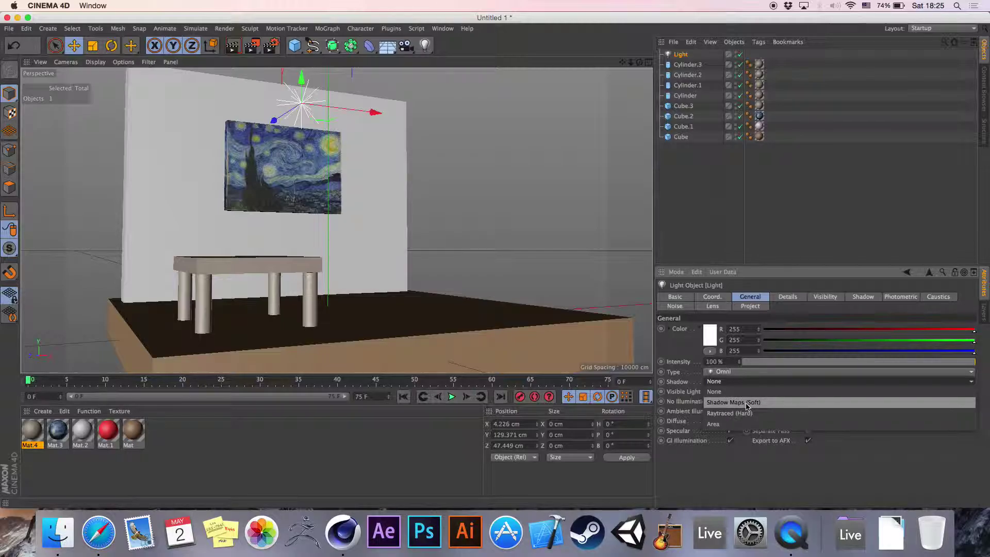
click(746, 402)
click(737, 382)
click(730, 413)
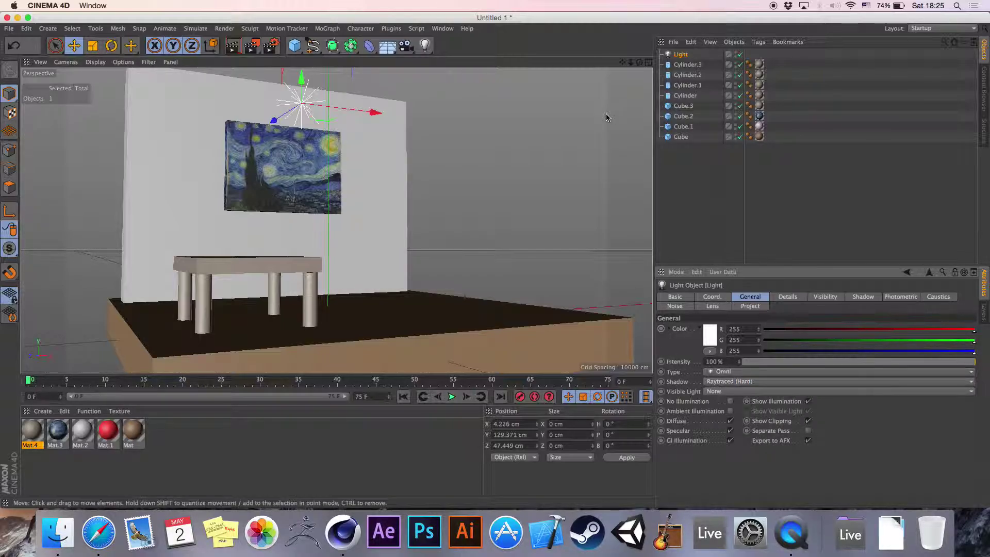
drag(639, 64, 623, 64)
key(h)
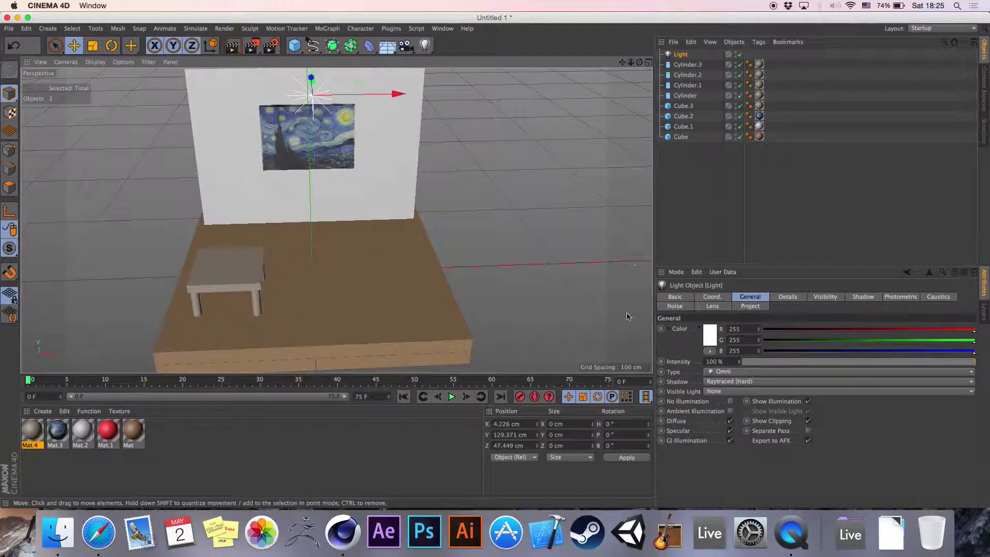
click(732, 382)
click(732, 410)
click(732, 382)
click(732, 411)
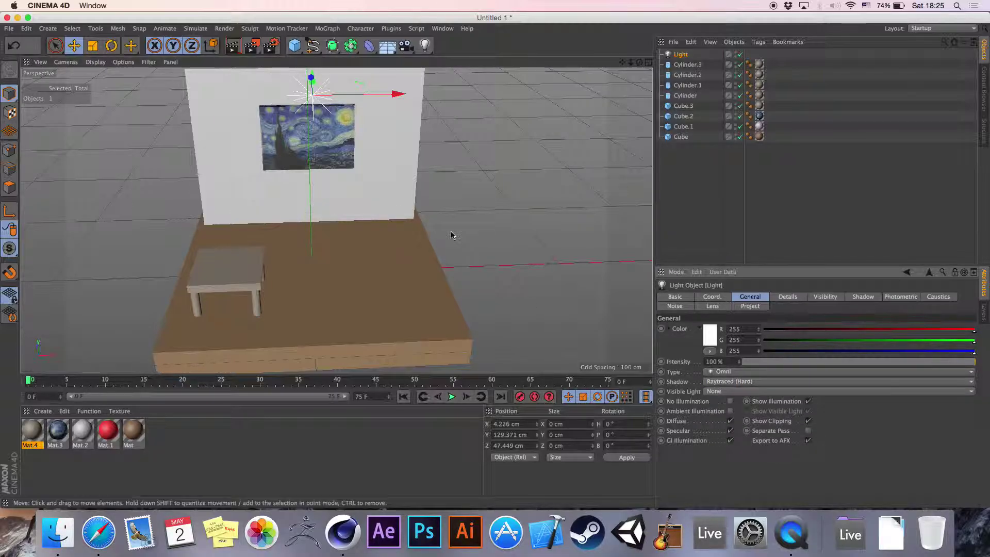
- Switch the Perspective view to Gouraud Shading and view the wall and table shadows from an angle
click(123, 62)
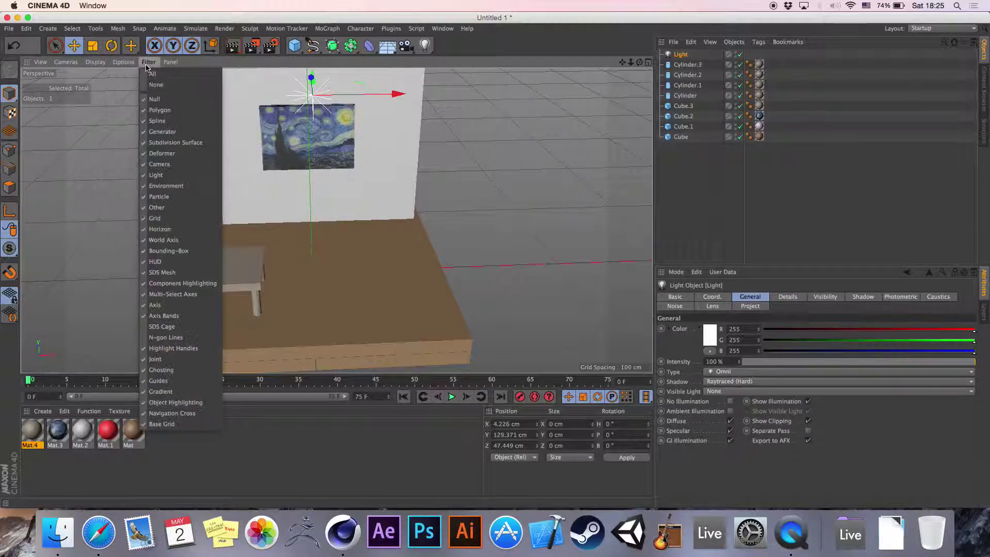
mouse_move(96, 64)
click(120, 77)
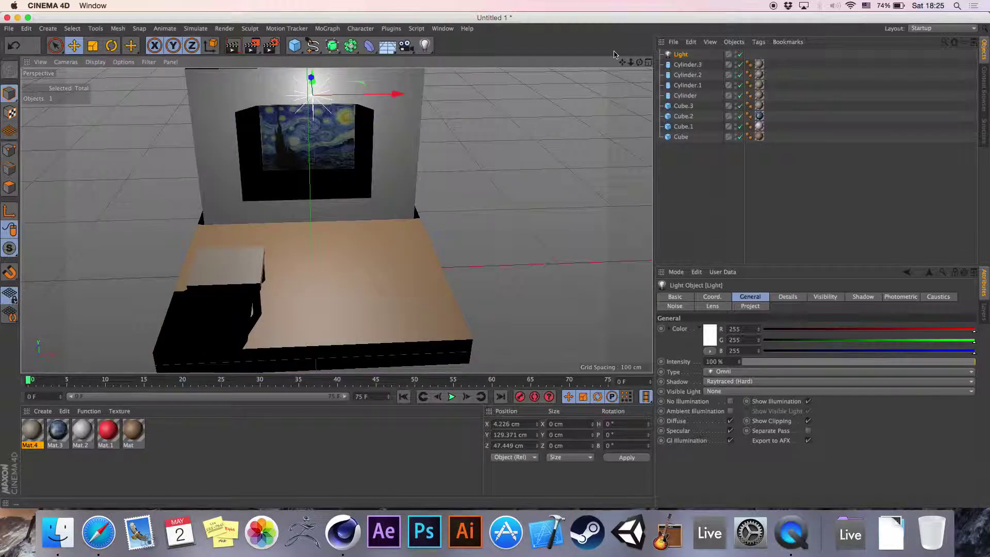
drag(640, 62, 500, 112)
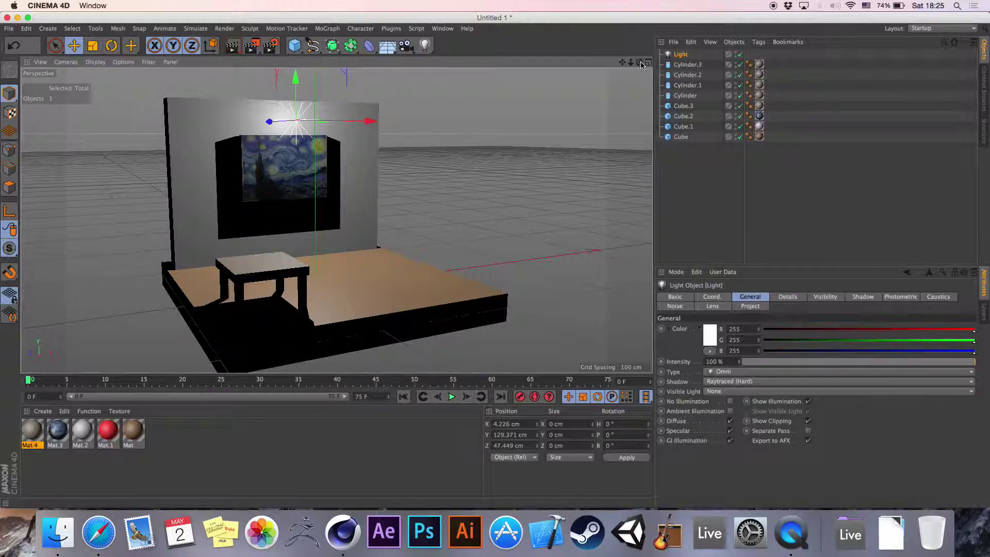
drag(336, 221, 338, 219)
drag(623, 63, 624, 66)
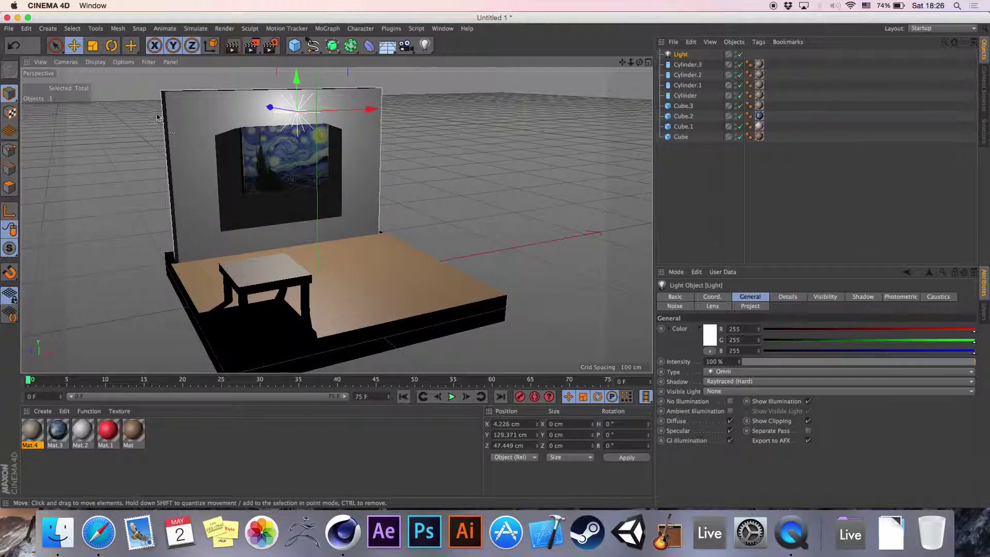
- Try the Lines, Hidden Line, Constant Shading (Lines) and Constant Shading display modes in the Perspective view
click(98, 63)
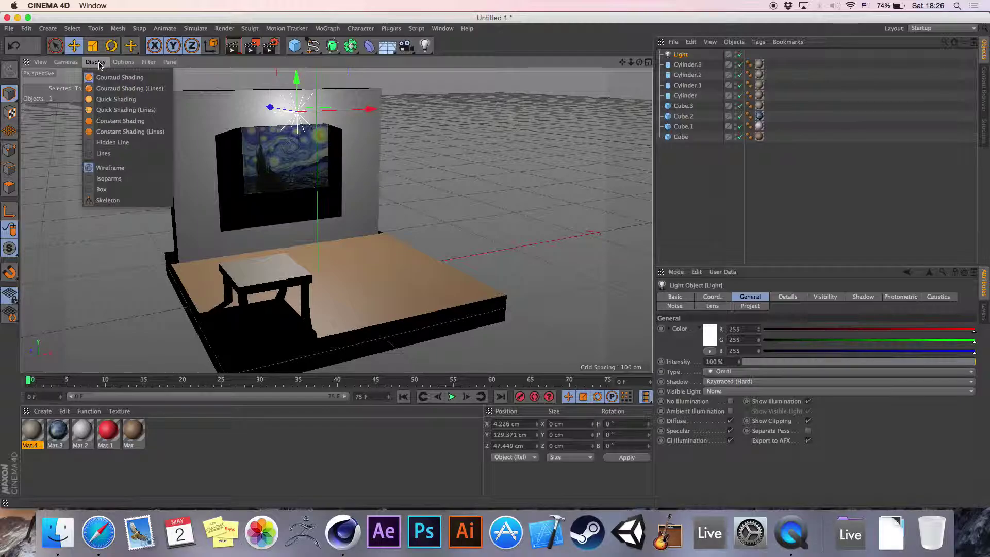
click(112, 155)
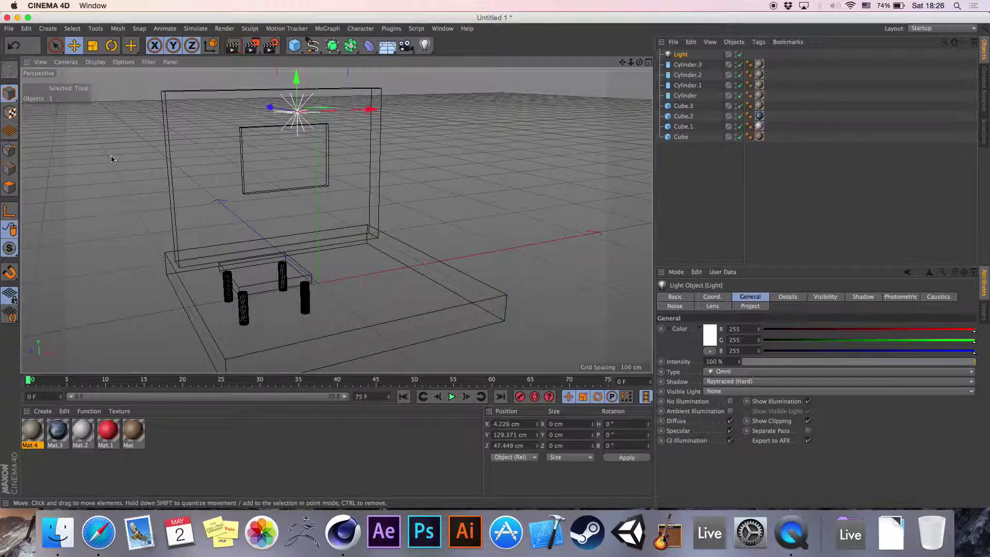
click(98, 63)
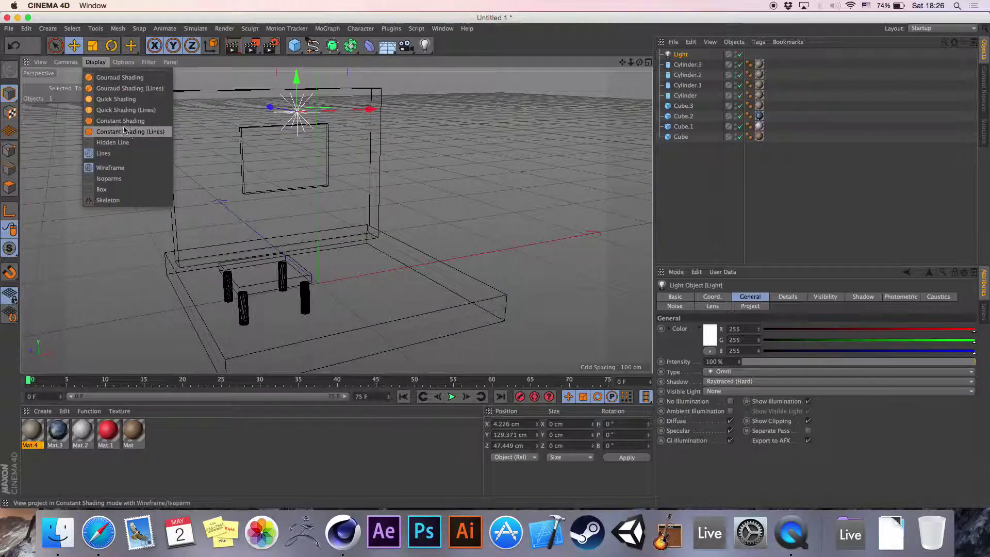
click(131, 143)
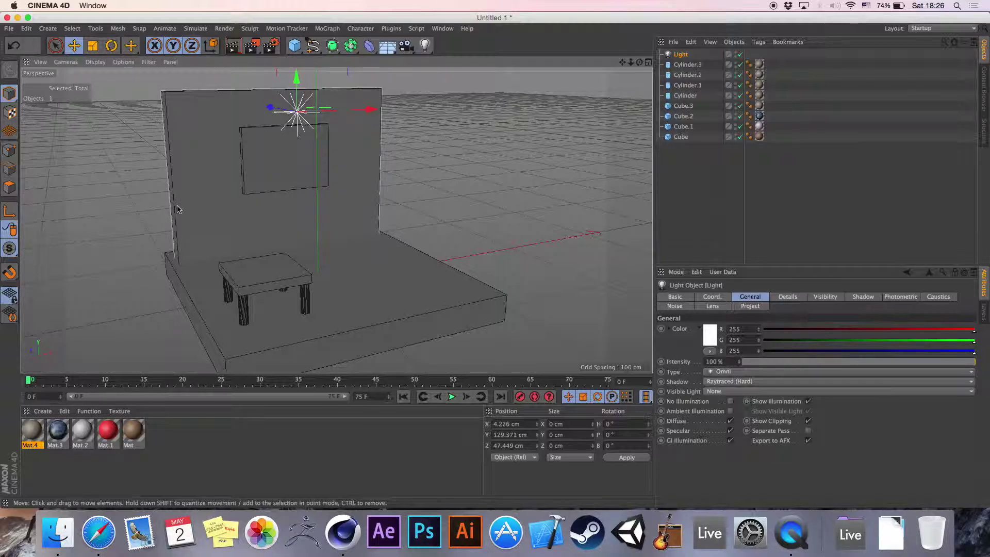
click(95, 62)
click(122, 132)
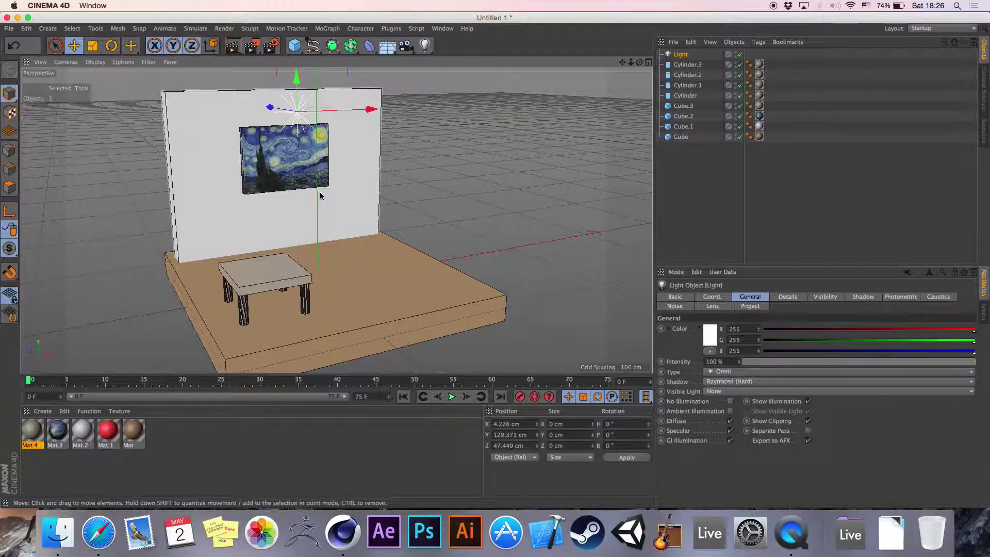
click(100, 65)
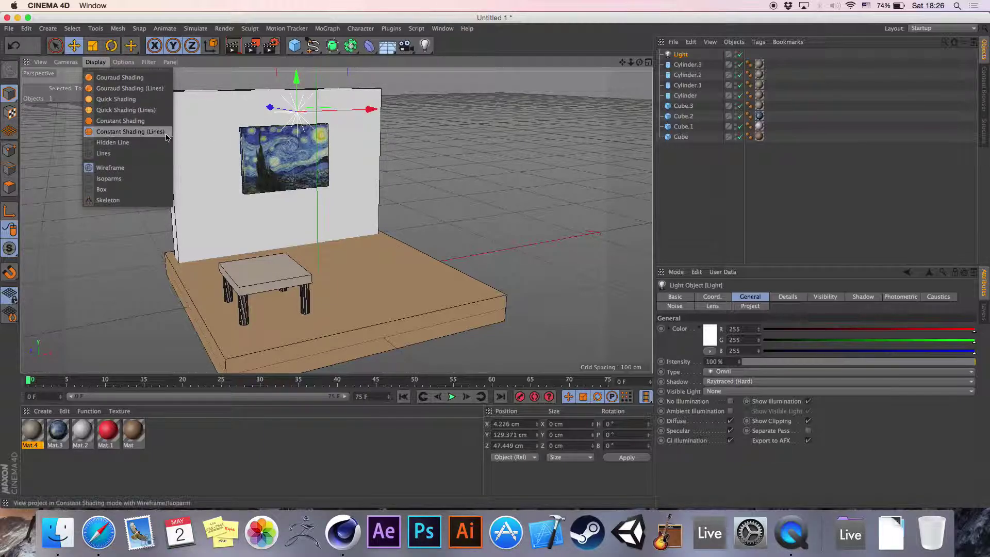
click(153, 126)
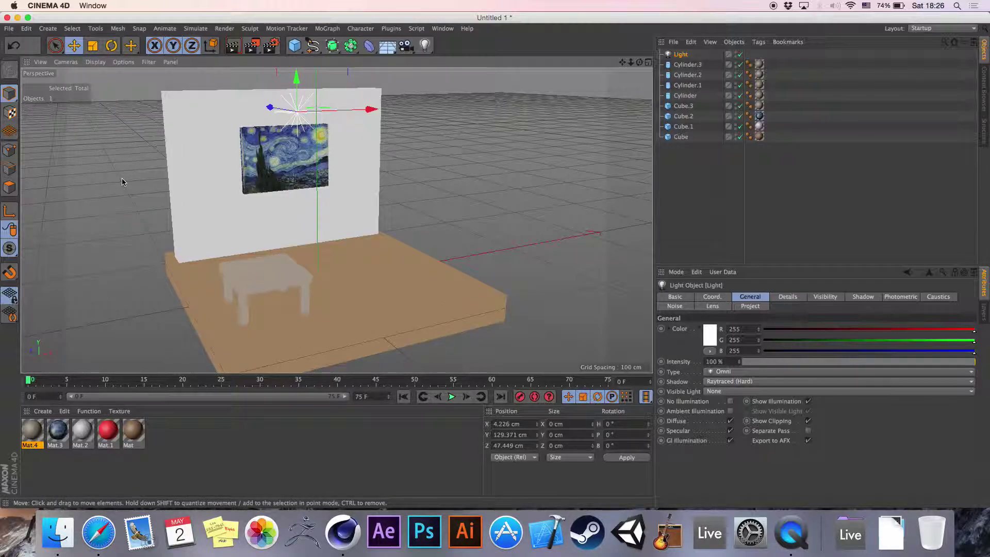
- Restore Gouraud Shading in the Perspective view and move the light out in front of the wall to about Y 130.6, Z -28 cm
click(95, 62)
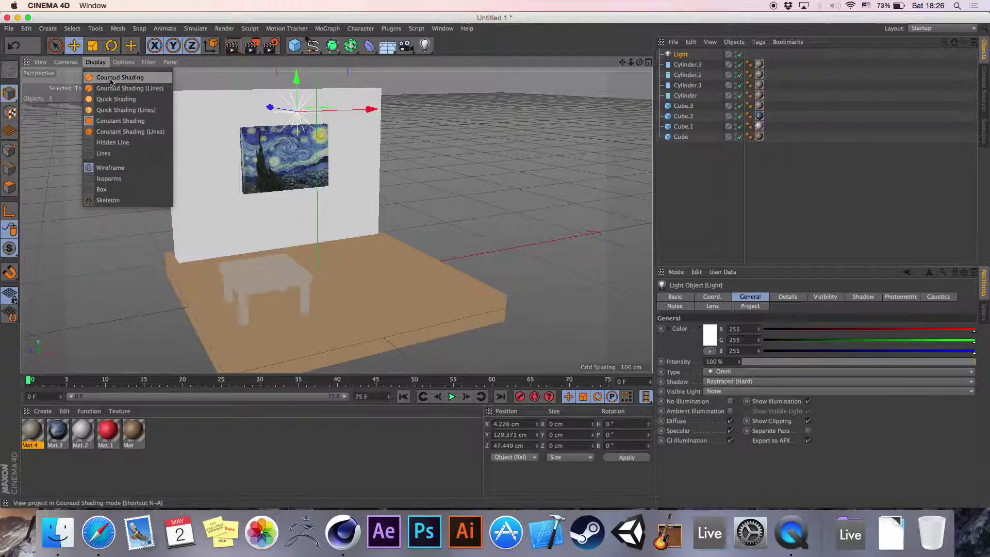
click(111, 78)
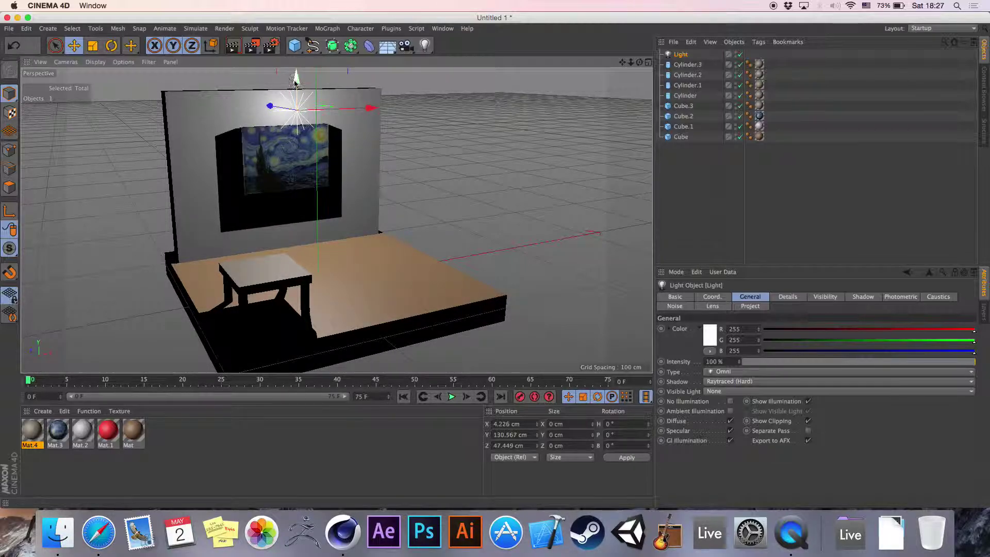
drag(269, 107, 326, 133)
- Check the Perspective view's Shadows option and the light's shadow type setting
click(124, 62)
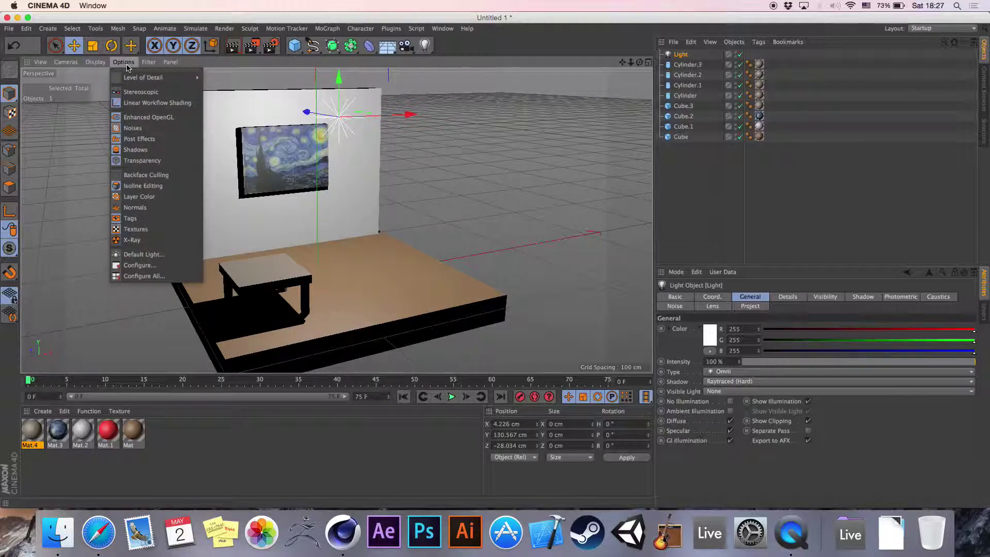
click(143, 160)
click(123, 62)
click(141, 149)
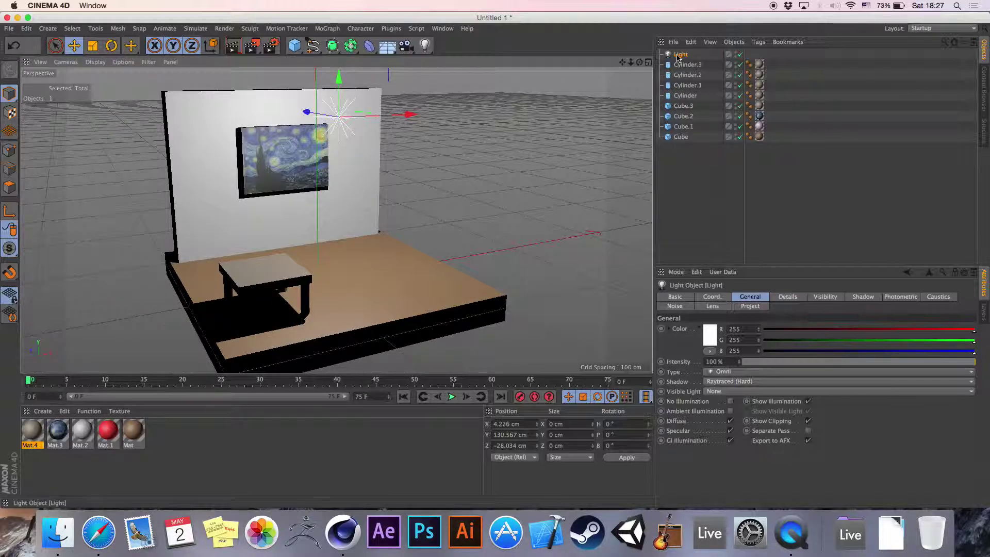
click(725, 381)
click(726, 415)
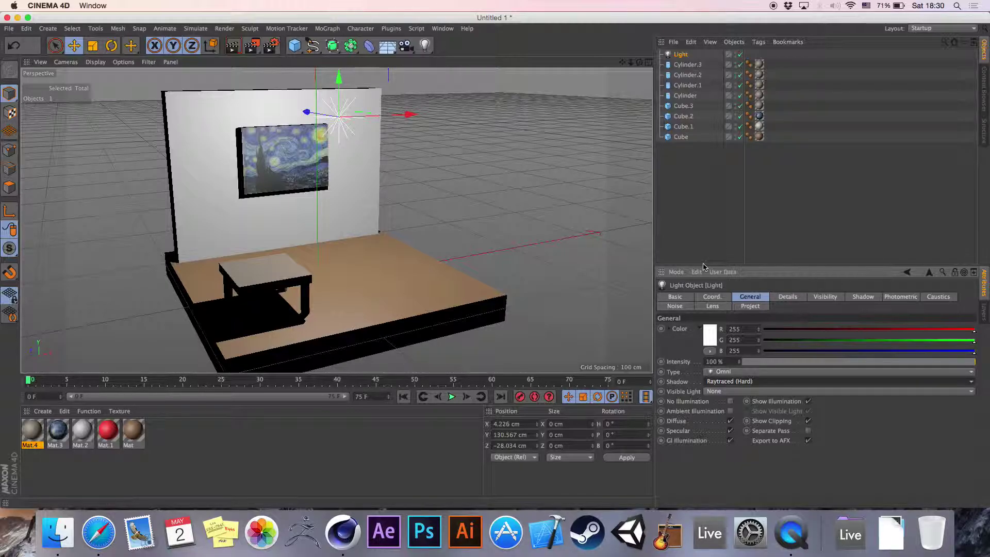
- Show all four views, reframe the whole room in the Perspective view and clear the object selection
click(648, 62)
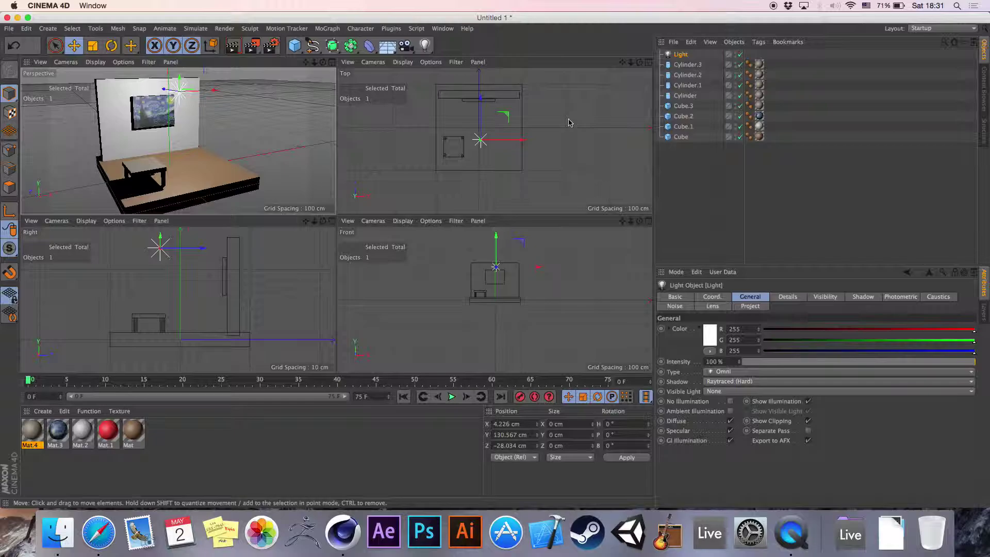
mouse_move(323, 62)
mouse_down()
mouse_move(377, 67)
mouse_move(299, 64)
mouse_move(323, 62)
mouse_up()
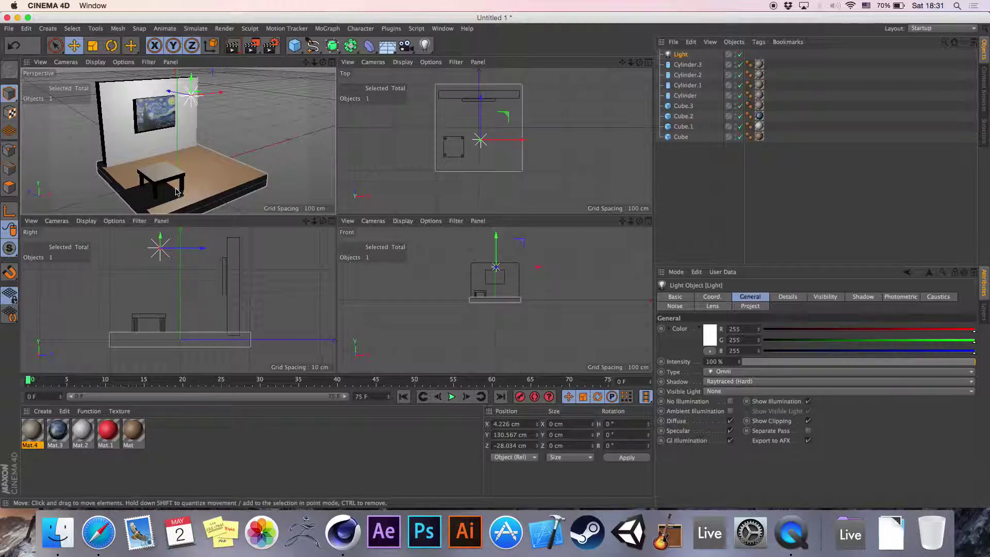
drag(305, 63, 233, 143)
click(192, 155)
key(super+z)
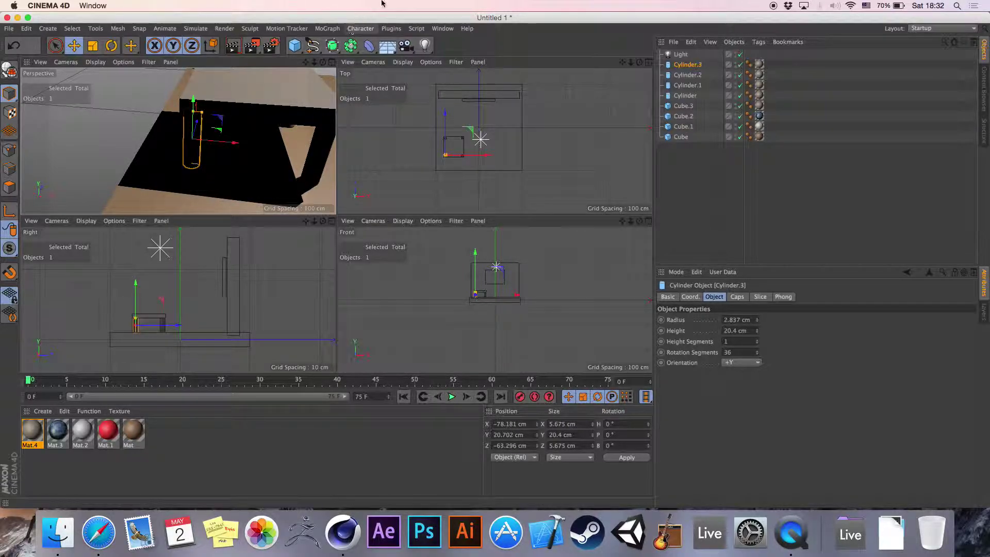
mouse_move(314, 62)
mouse_down()
mouse_move(299, 63)
mouse_move(324, 63)
mouse_move(316, 64)
mouse_up()
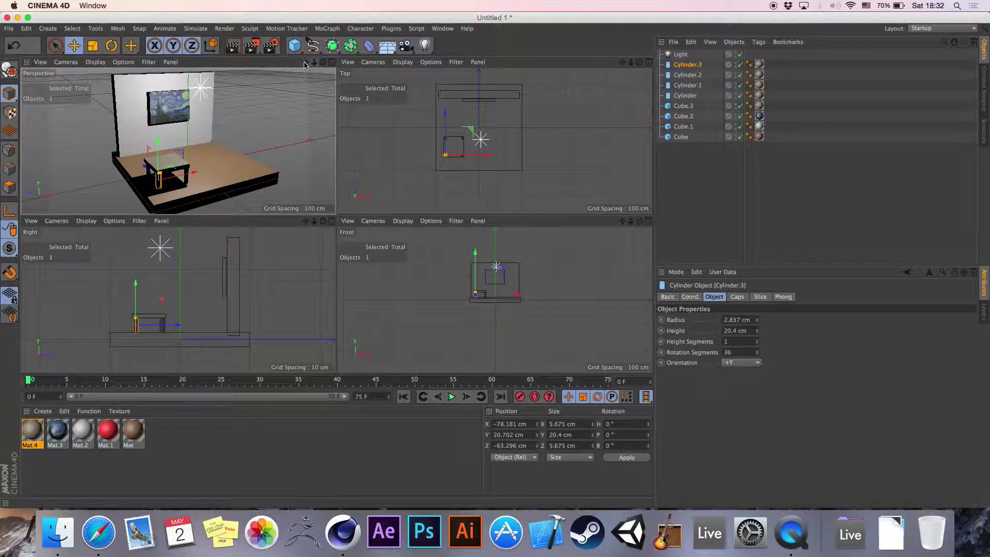
click(694, 197)
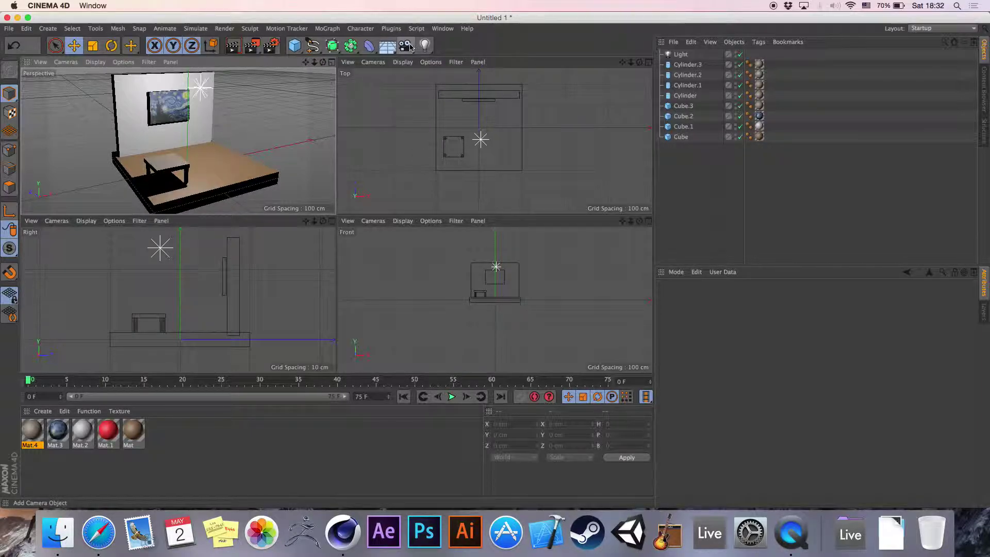
- Add a camera at the current Perspective viewpoint and bring it into frame in the Top, Right and Front views
click(406, 45)
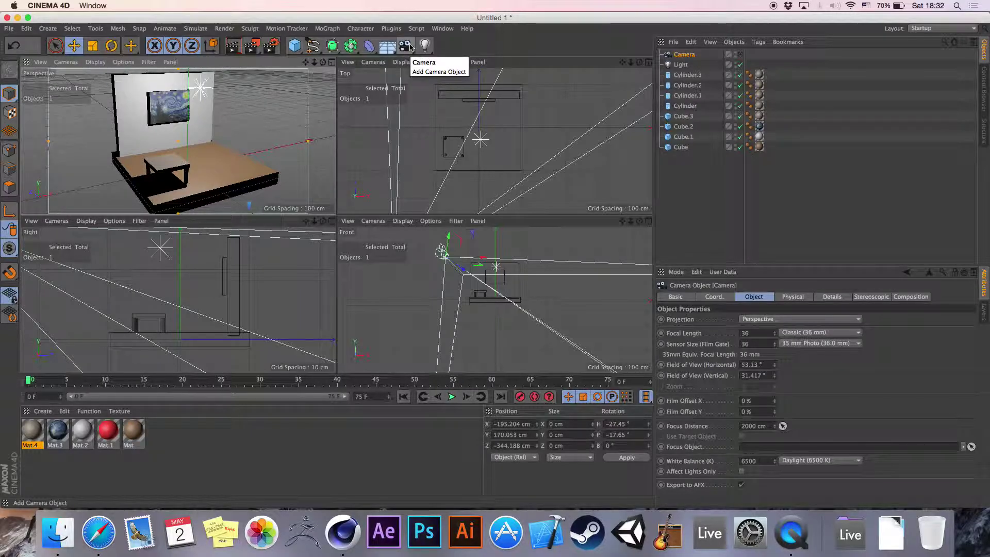
drag(631, 62, 634, 67)
drag(495, 143, 633, 63)
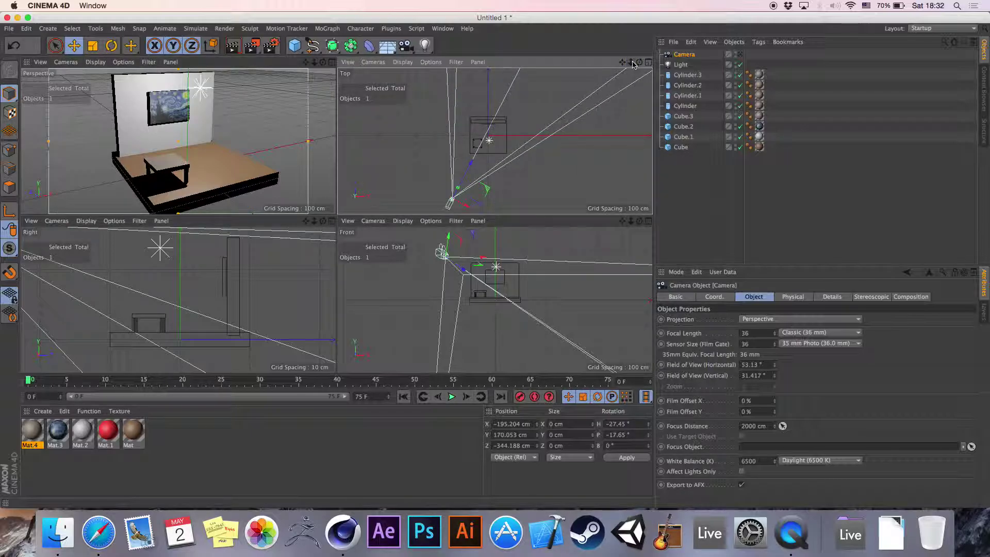
click(709, 256)
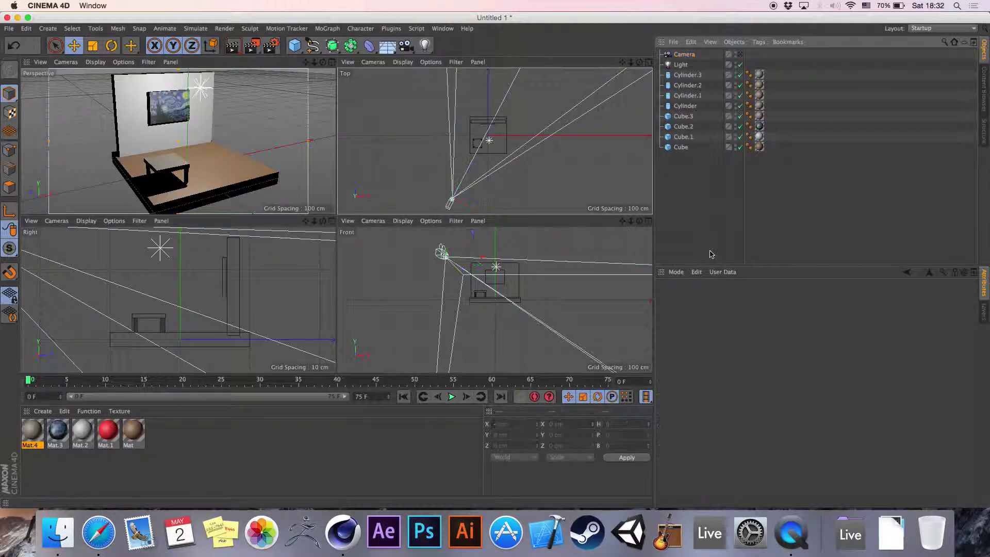
drag(315, 220, 304, 223)
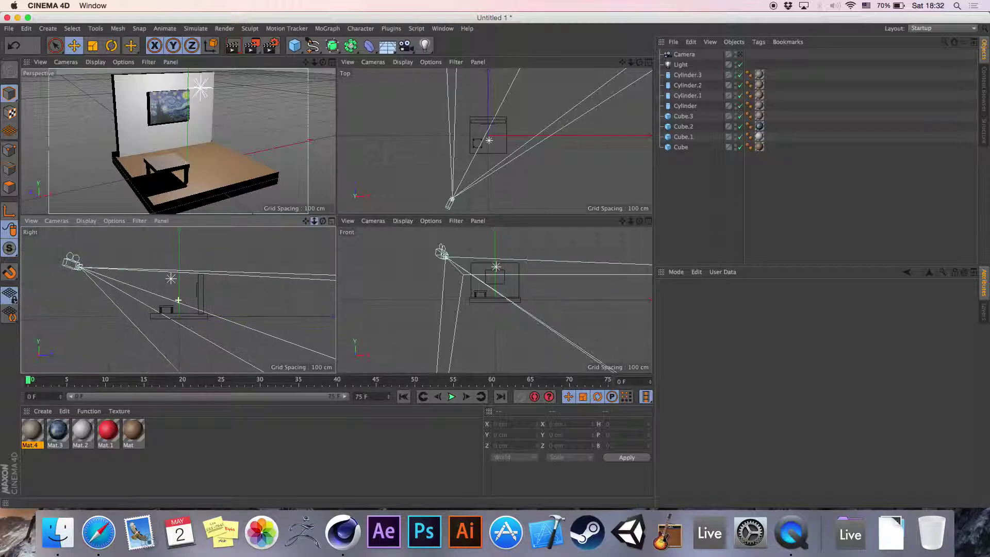
drag(623, 221, 484, 215)
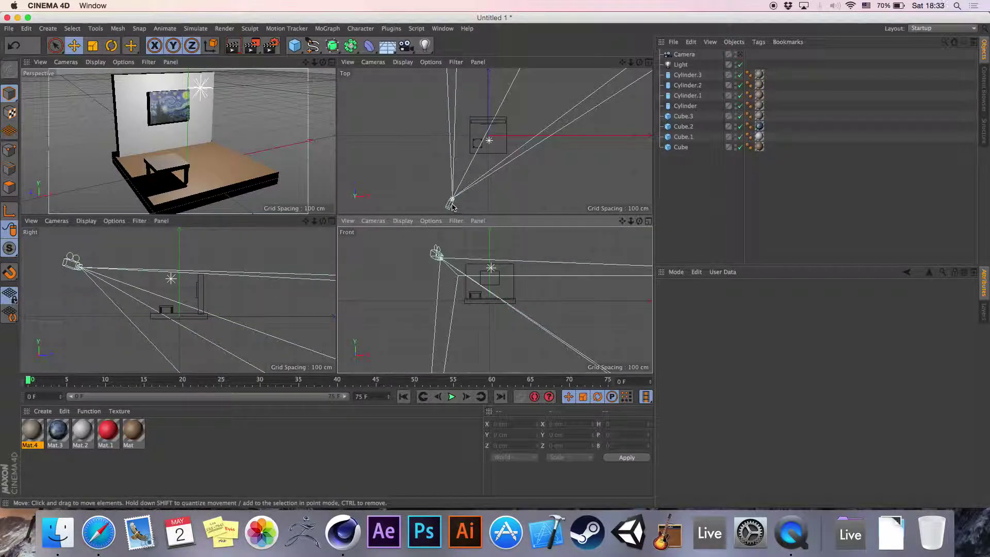
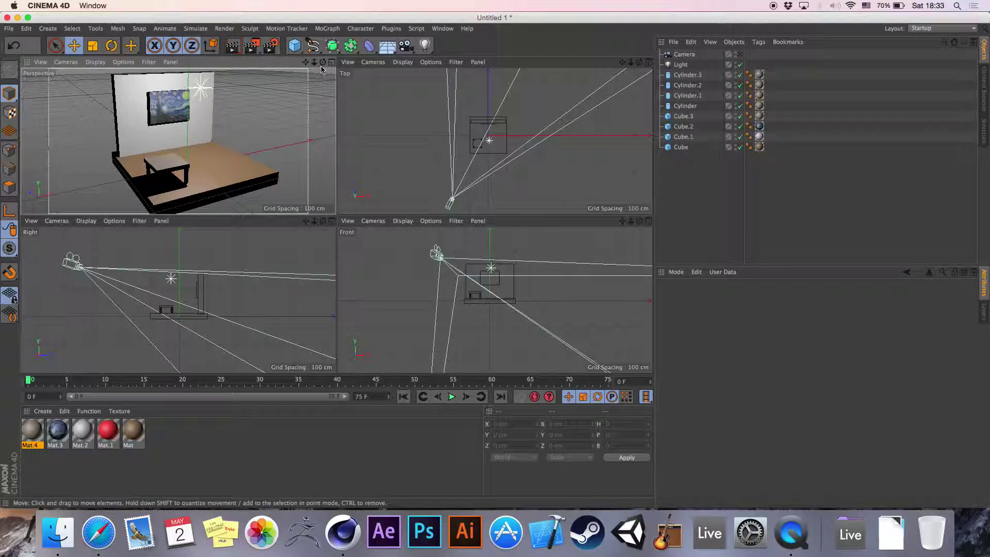
- Turn the Perspective view to show the room and the camera from the side, and select the camera
drag(323, 62, 294, 68)
key(h)
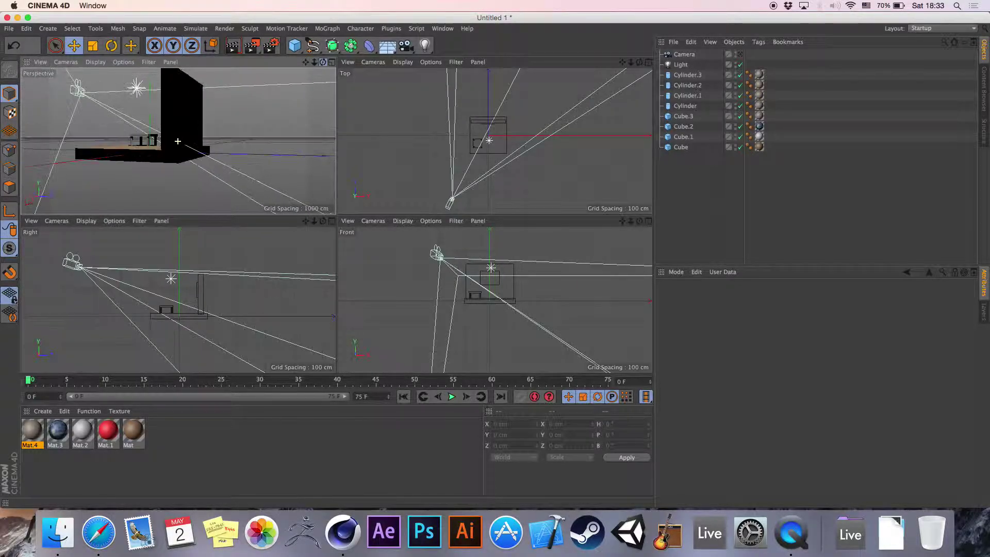
key(super+shift+z)
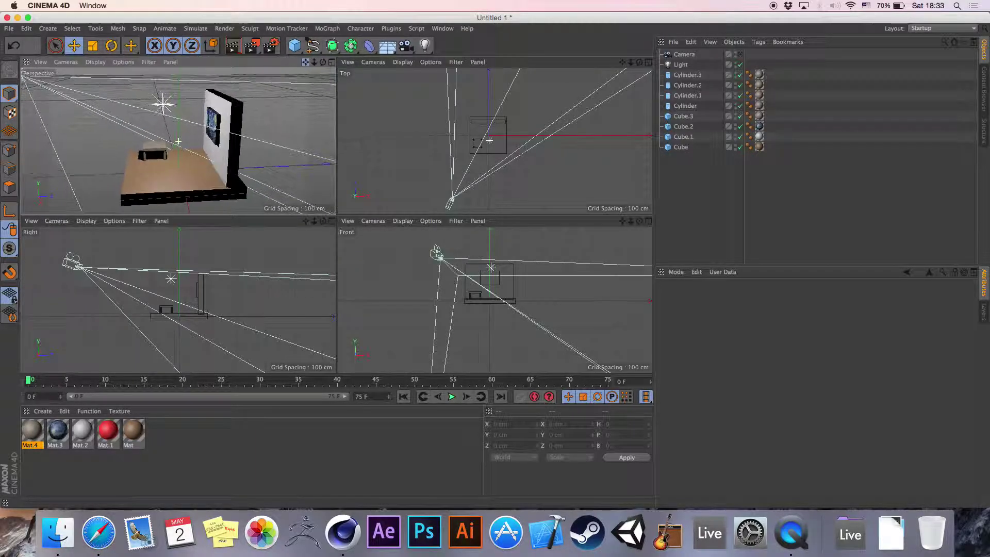
drag(323, 62, 311, 64)
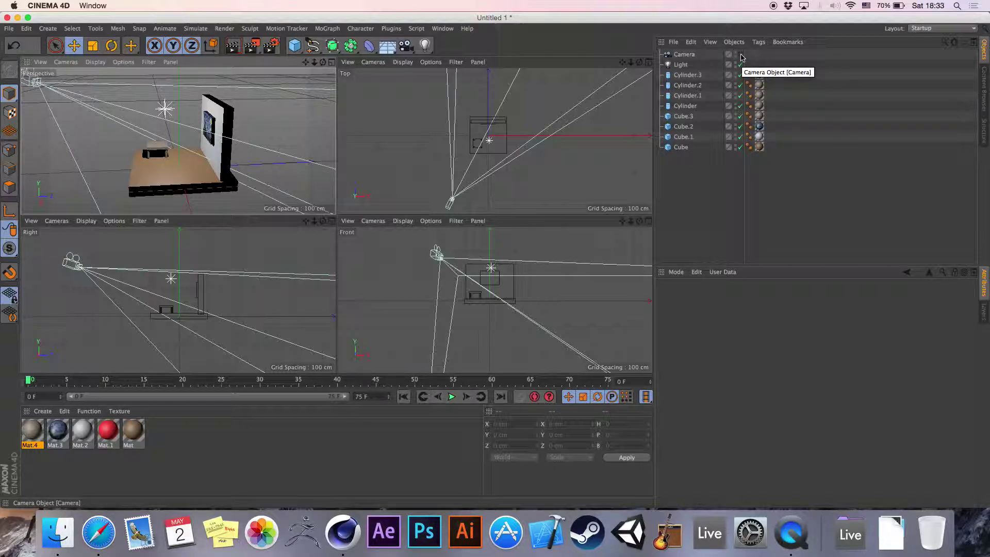
click(681, 54)
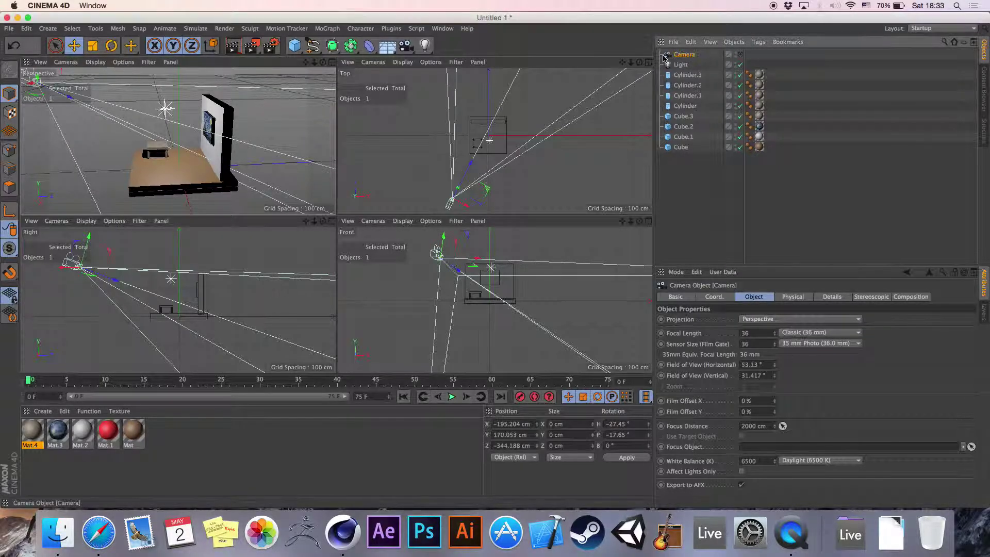
- Switch the Perspective view between the camera's view and the default view to compare them
click(669, 56)
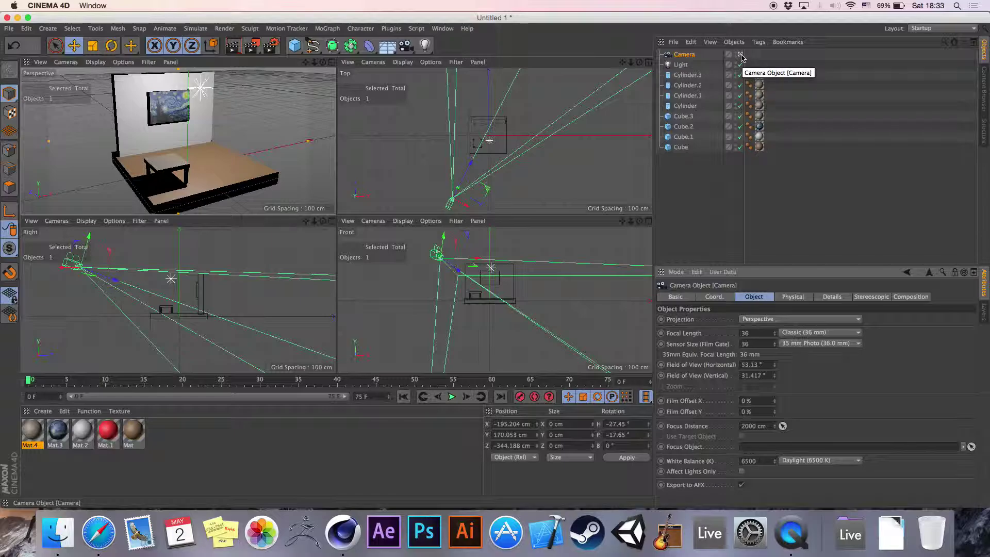
click(741, 54)
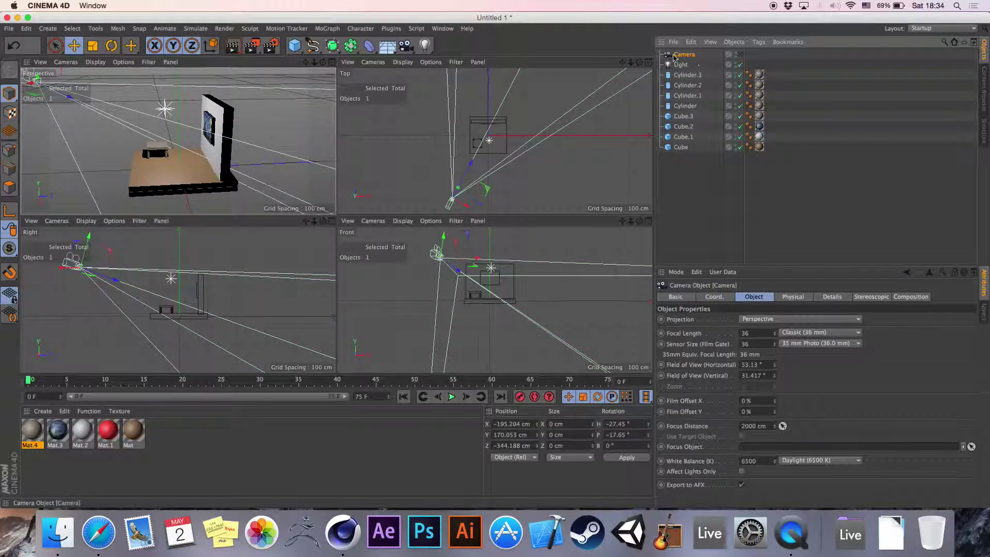
click(740, 55)
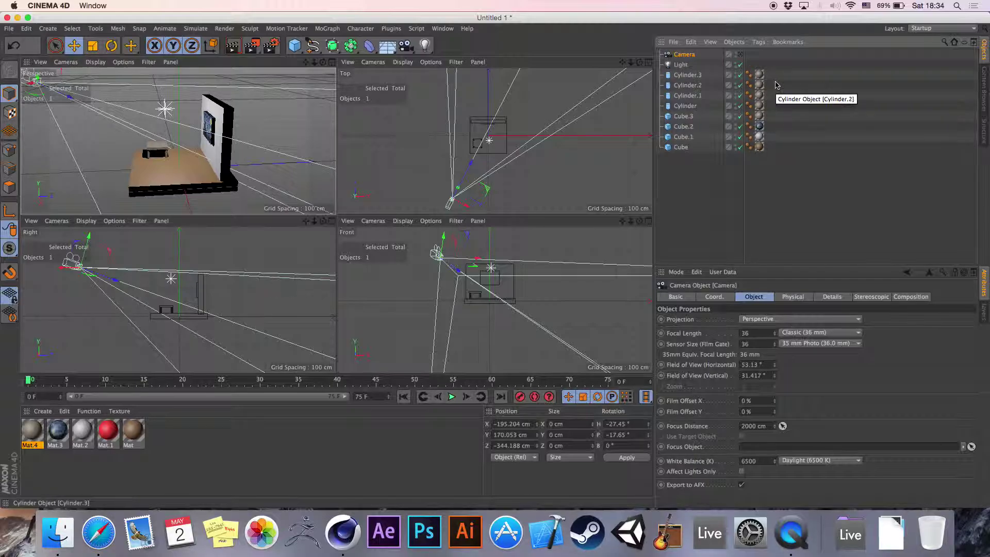
click(822, 93)
click(668, 57)
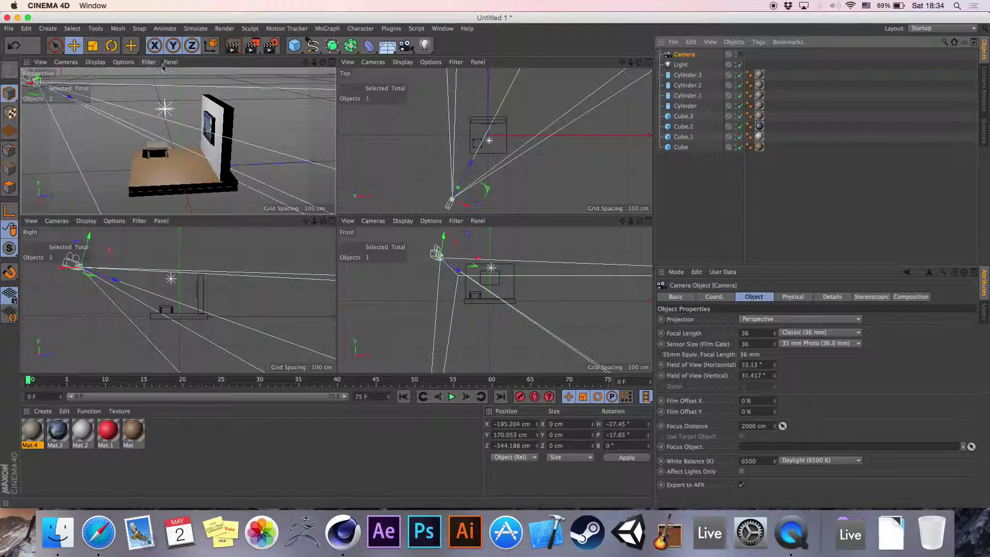
- Look through the camera in the Perspective view with the Use Camera option and clear the object selection
click(66, 62)
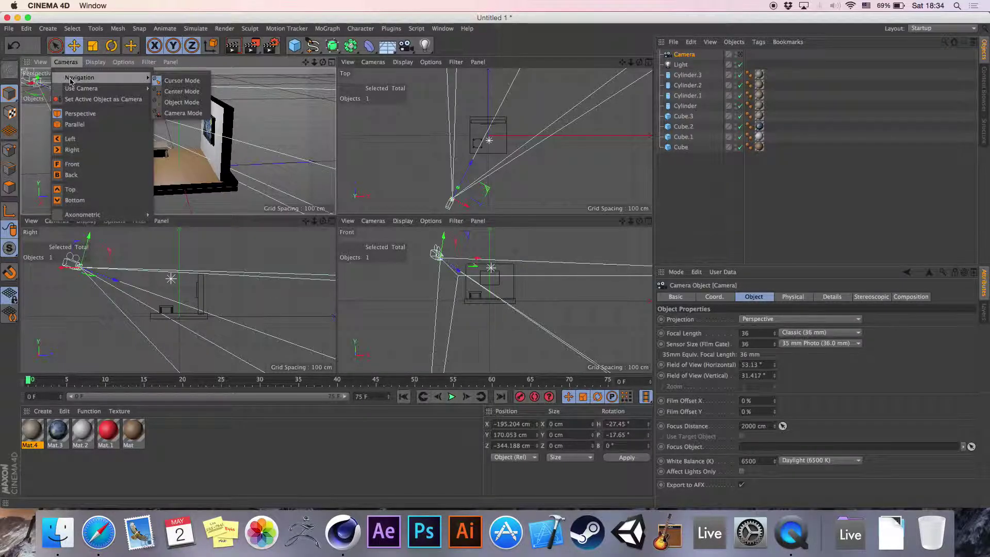
mouse_move(75, 90)
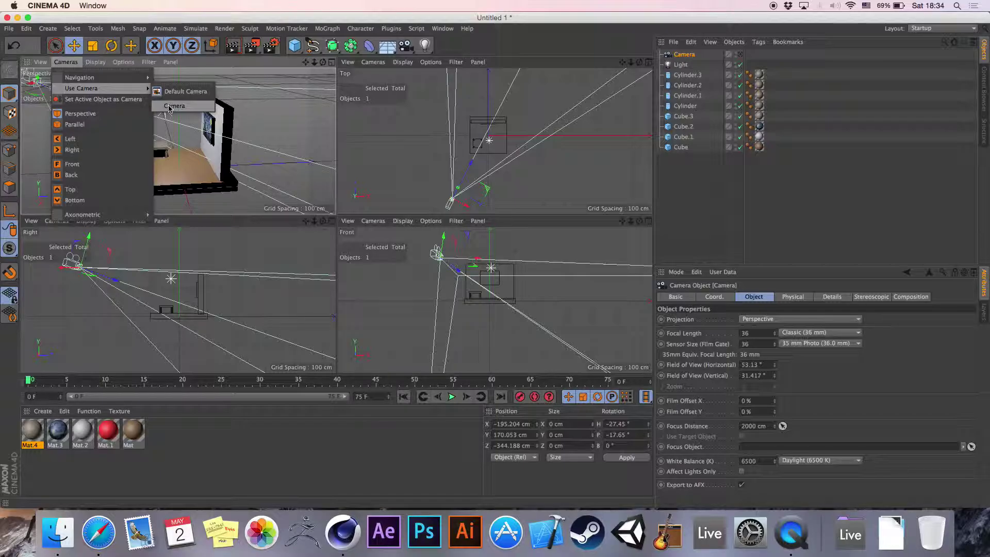
click(170, 107)
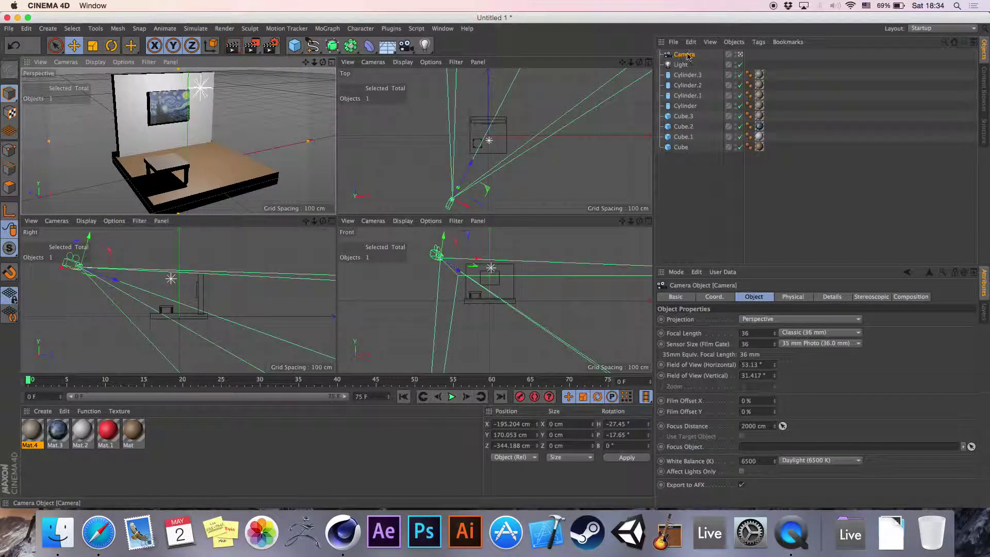
click(801, 99)
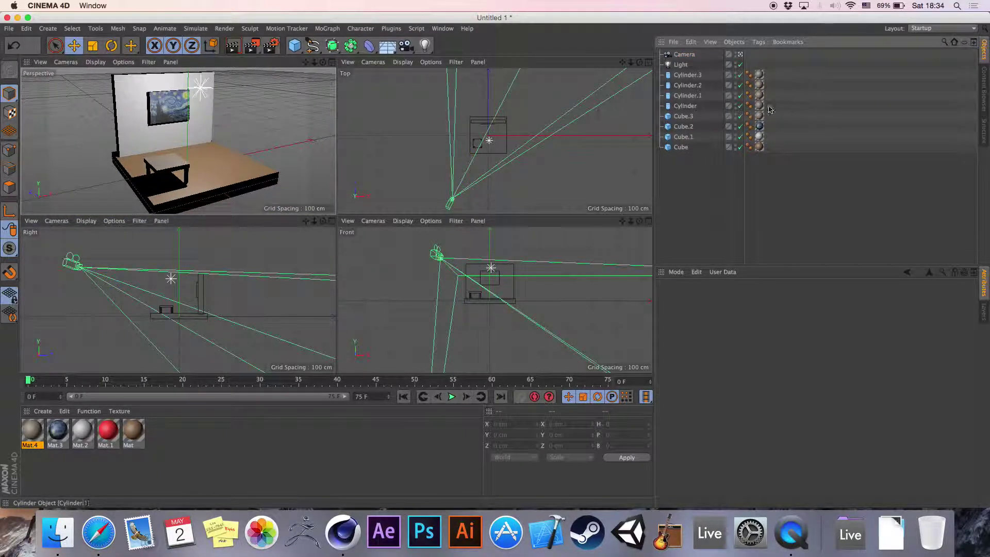
click(684, 54)
click(730, 91)
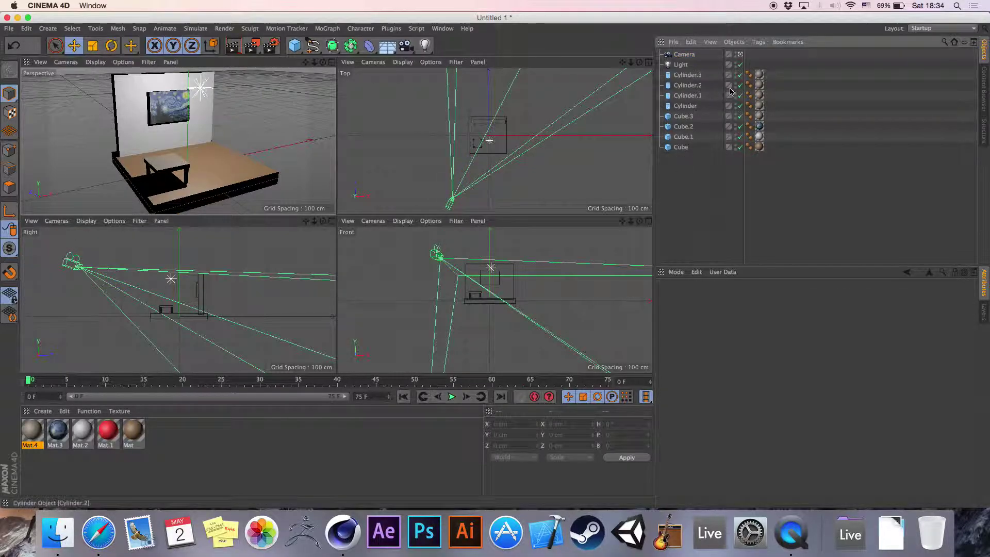
- Look through the camera and move it closer to the room, to about X 118, Y 58, Z -210 cm, facing the picture wall
drag(323, 62, 428, 80)
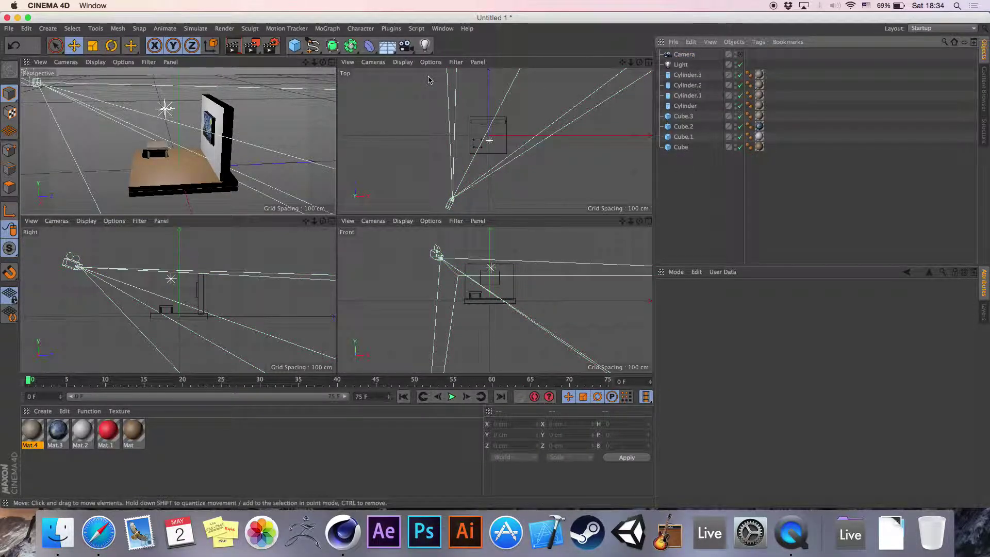
mouse_move(323, 62)
mouse_down()
mouse_move(381, 69)
mouse_move(328, 66)
mouse_up()
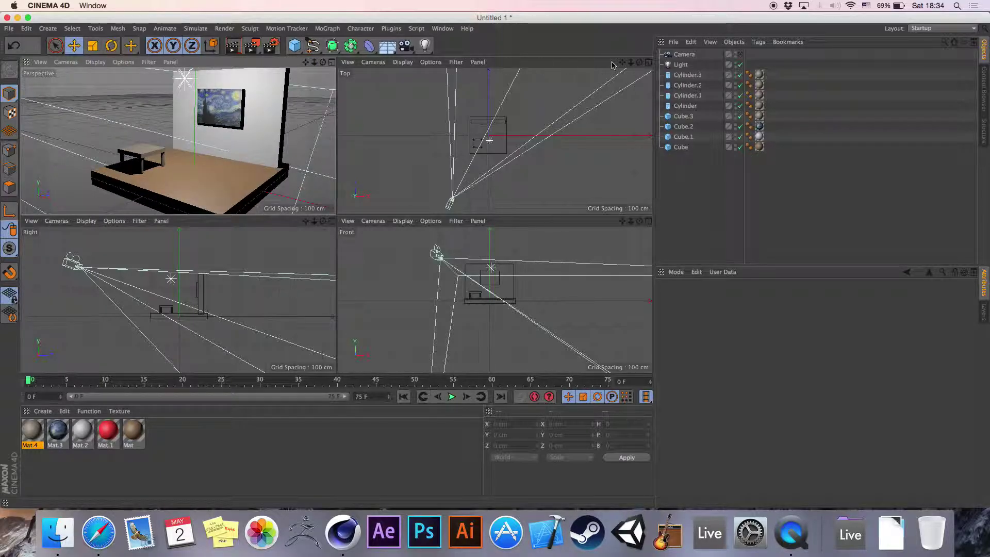
click(741, 54)
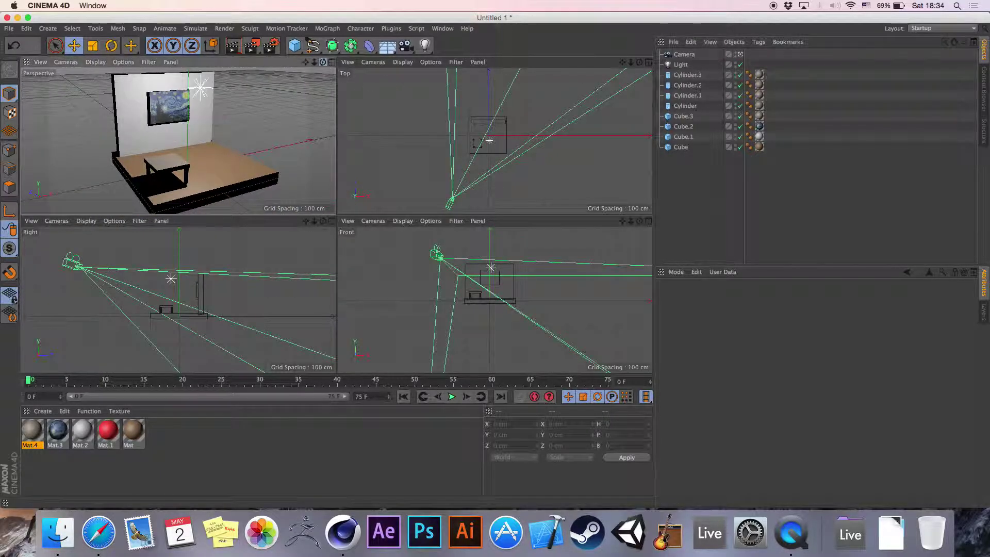
mouse_move(323, 63)
mouse_down()
mouse_move(310, 65)
mouse_move(391, 70)
mouse_move(317, 64)
mouse_up()
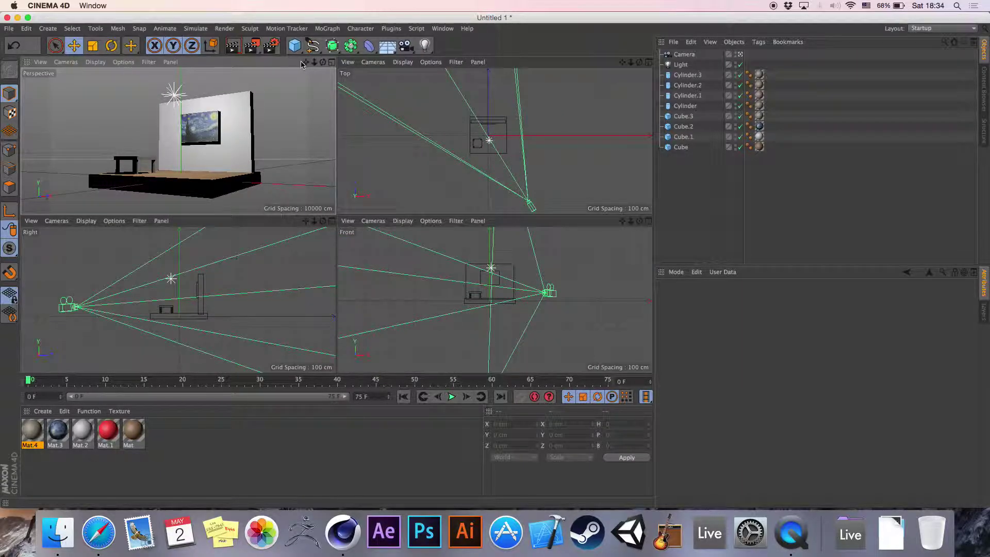
scroll(179, 141, up, 5)
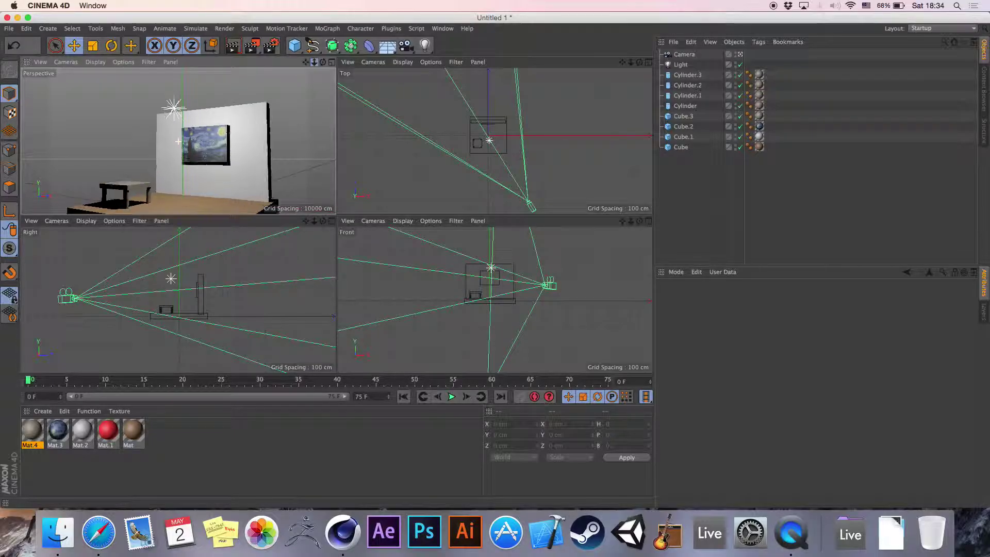
mouse_move(305, 68)
mouse_down()
mouse_move(305, 82)
mouse_move(305, 58)
mouse_up()
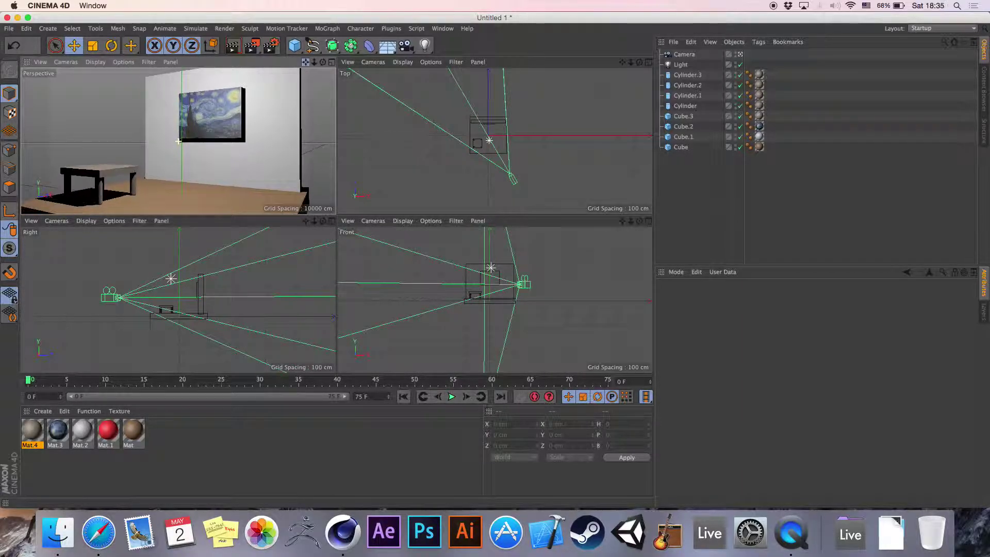
- Leave the camera's view and add a second camera from a high viewpoint at about X -309, Y 264, Z -236 cm
click(740, 54)
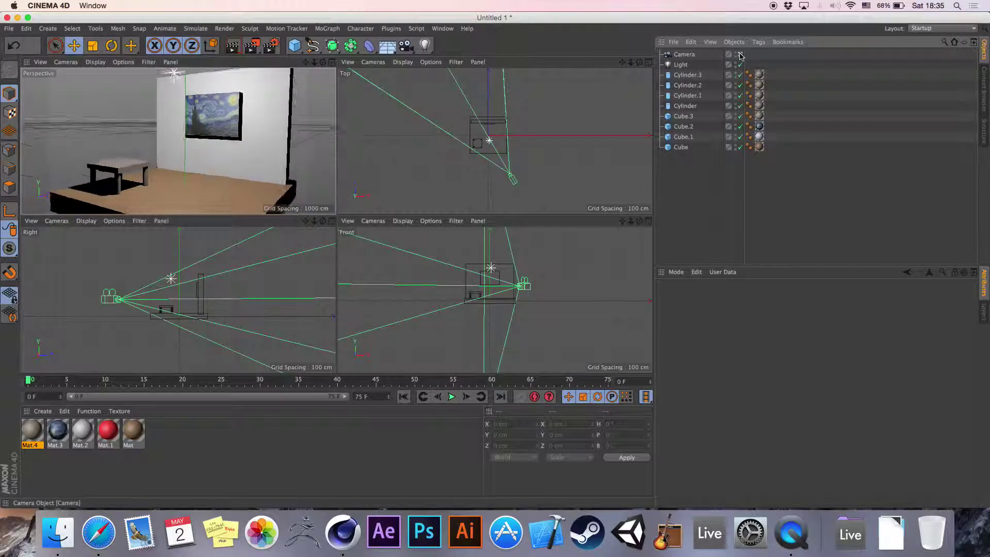
click(741, 55)
key(super+shift+z)
key(super+shift+z)
key(super+shift+z)
key(super+shift+z)
drag(319, 63, 307, 65)
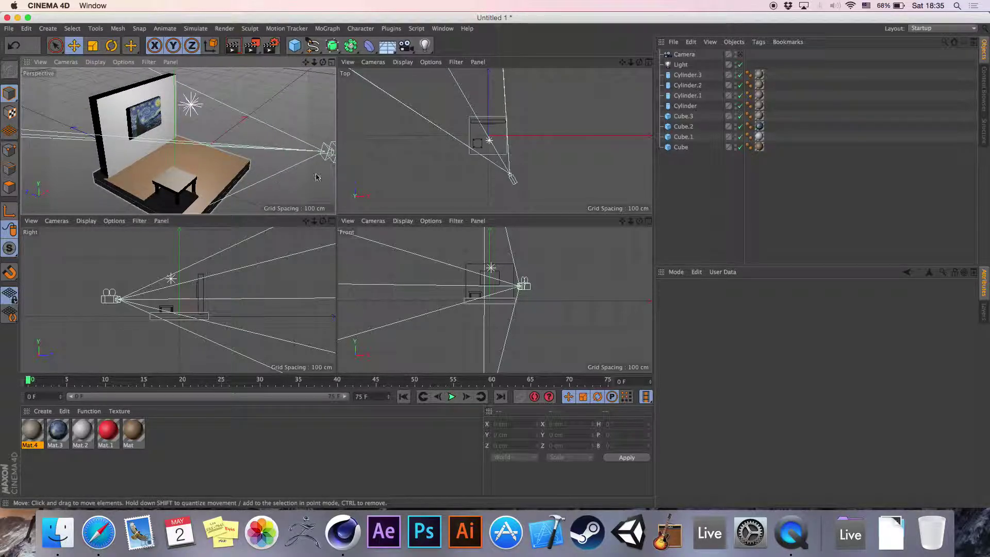
click(406, 46)
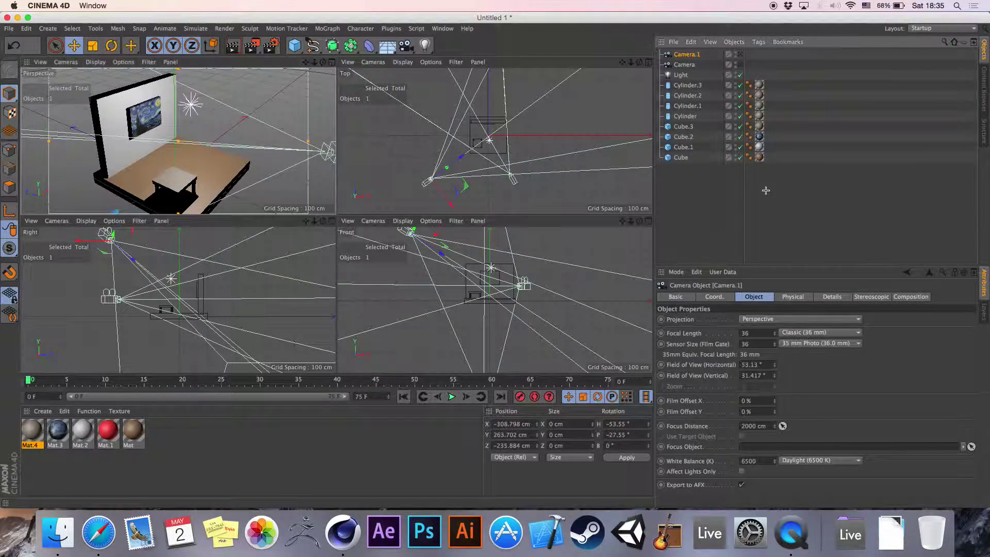
click(703, 190)
- Look through the first camera, and make the second camera the active view
click(739, 64)
click(668, 65)
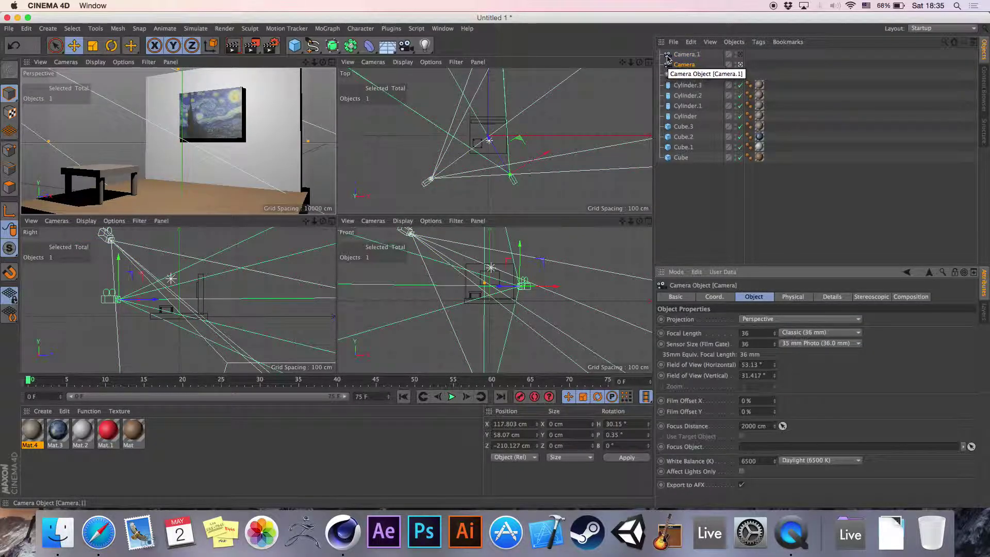
click(667, 55)
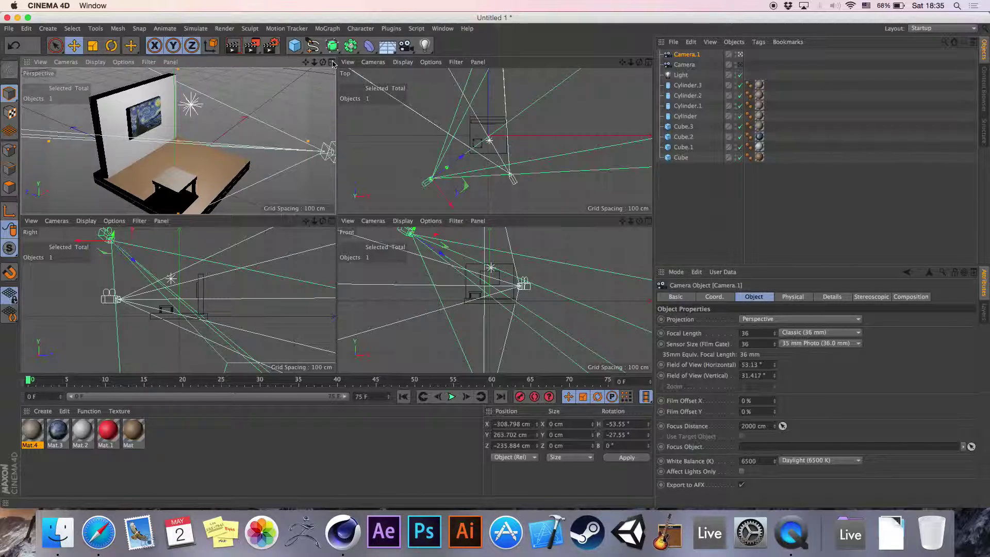
- Set the light's colour to pale yellow, RGB 245, 227, 171, and move the light closer to the picture wall
click(681, 74)
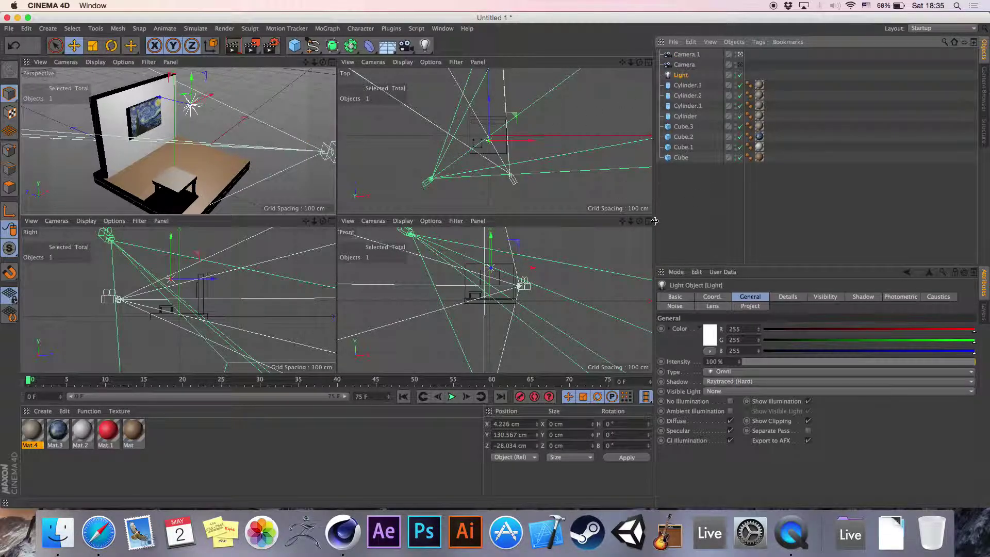
click(710, 334)
click(670, 316)
click(703, 301)
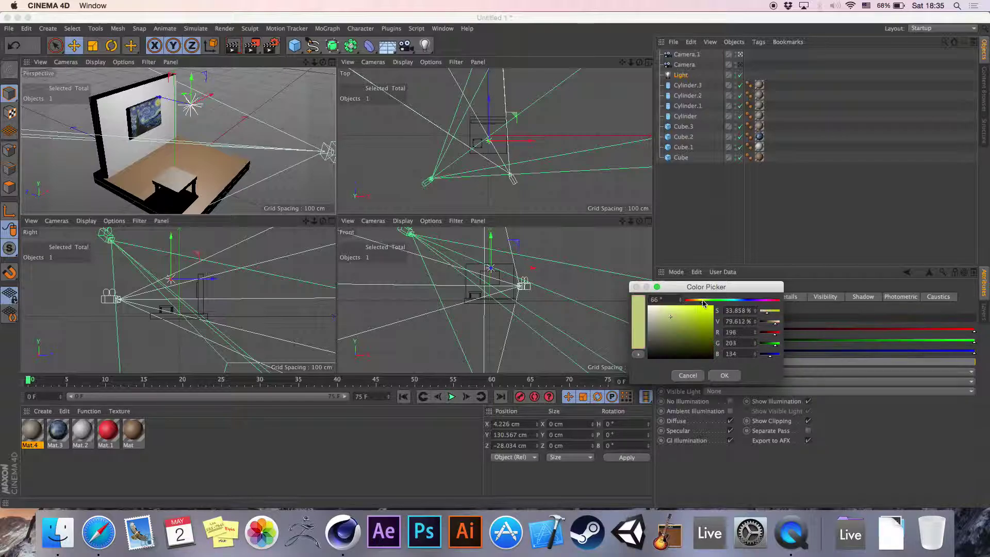
click(668, 308)
click(693, 301)
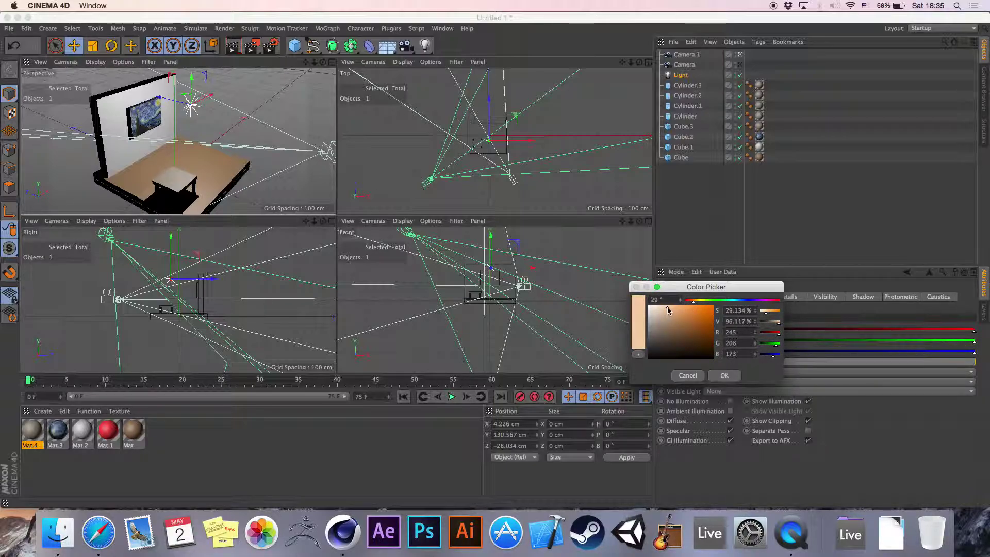
click(697, 300)
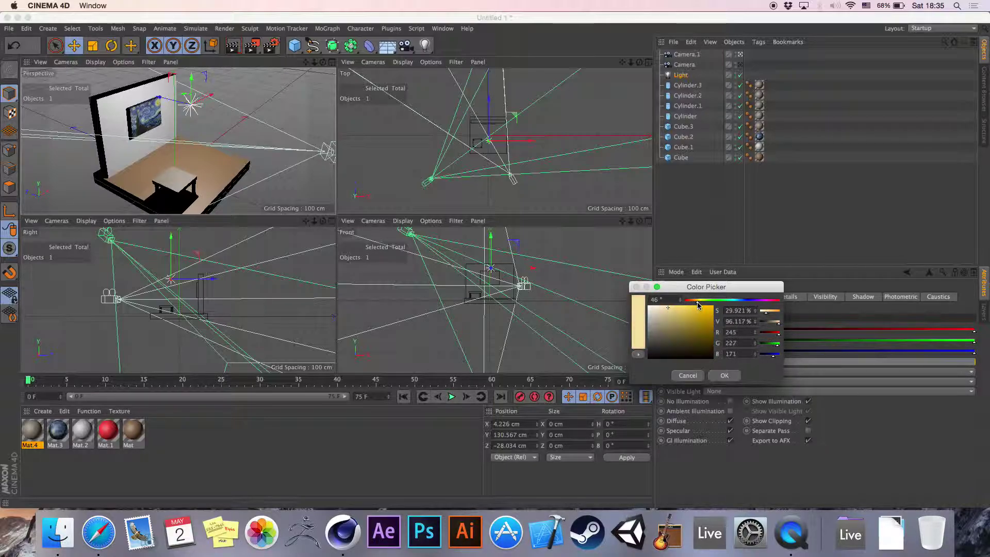
click(717, 376)
drag(198, 89, 160, 86)
- Add a second light and place it in front of the room at about X -11, Y 130, Z -201 cm
click(690, 206)
click(425, 45)
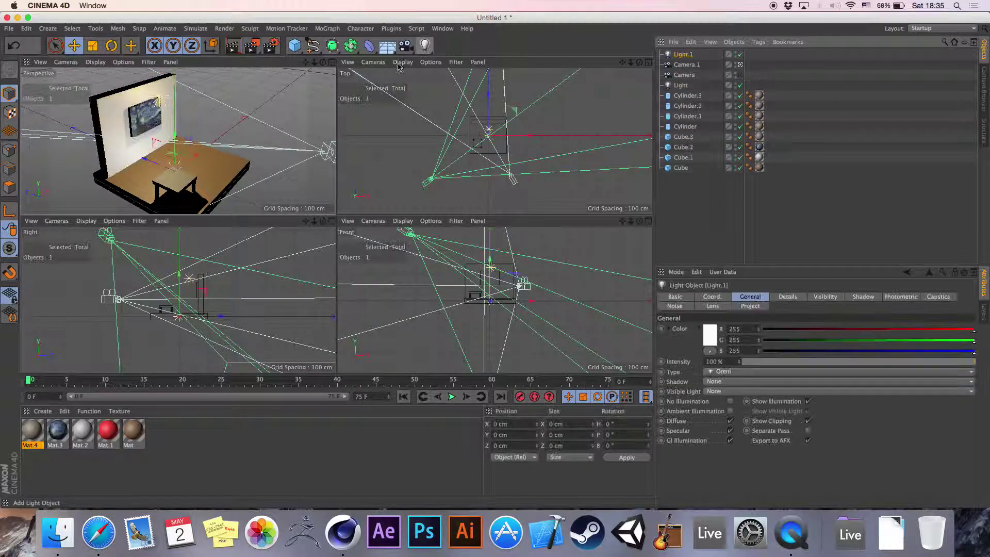
drag(177, 124, 292, 135)
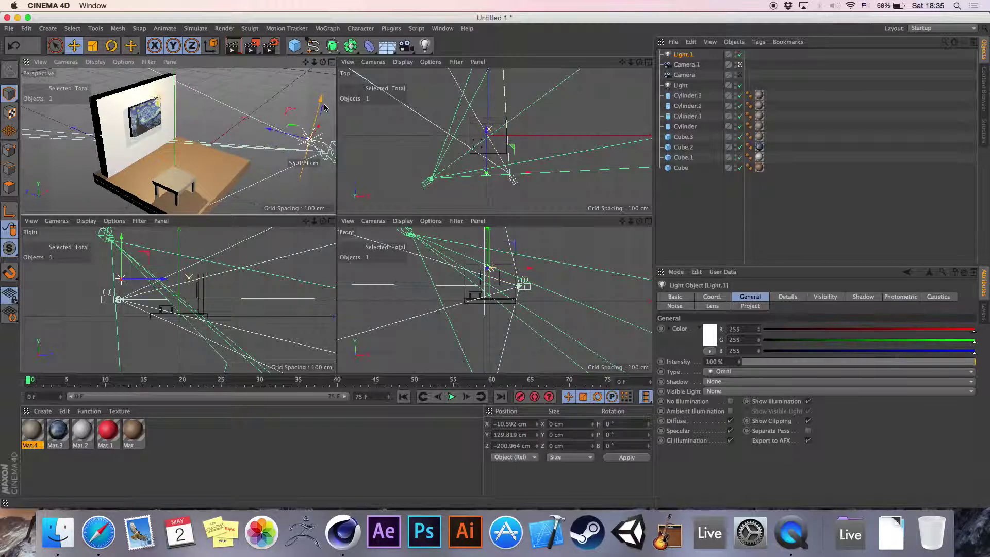
- Set the second light's colour to pale blue, RGB 218, 249, 255
click(710, 335)
drag(724, 297, 735, 298)
drag(660, 309, 658, 302)
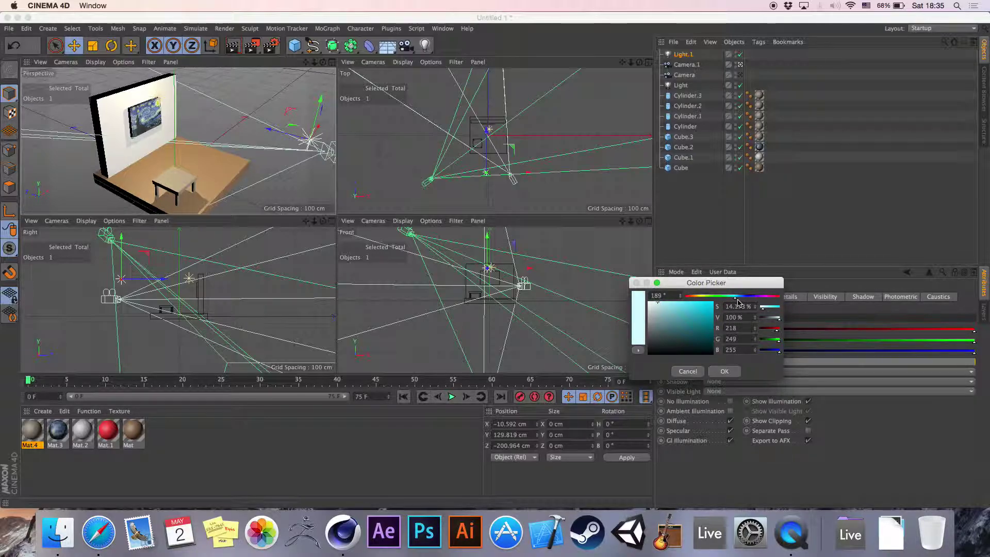
click(724, 371)
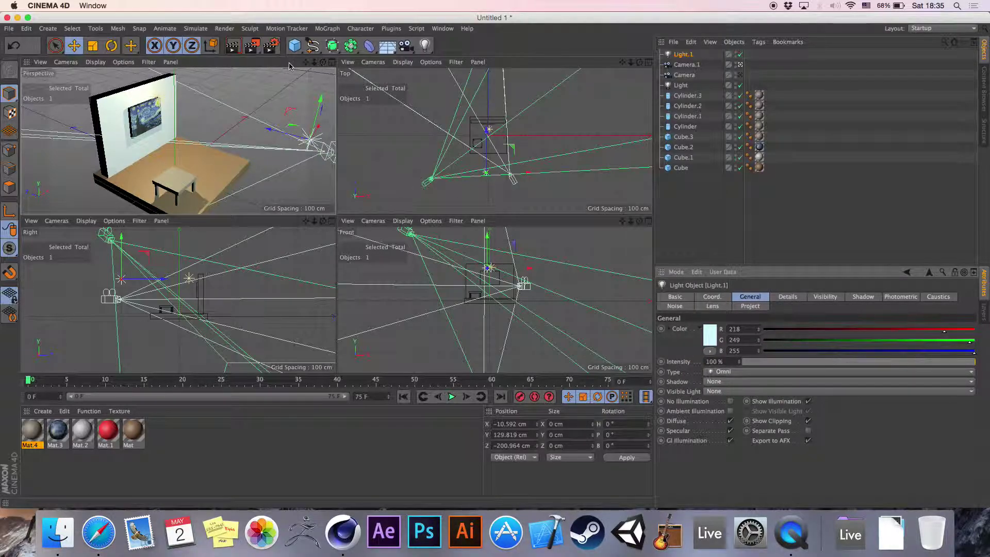
- Maximize the Perspective view and move the second light directly above the first light in the object list
click(331, 62)
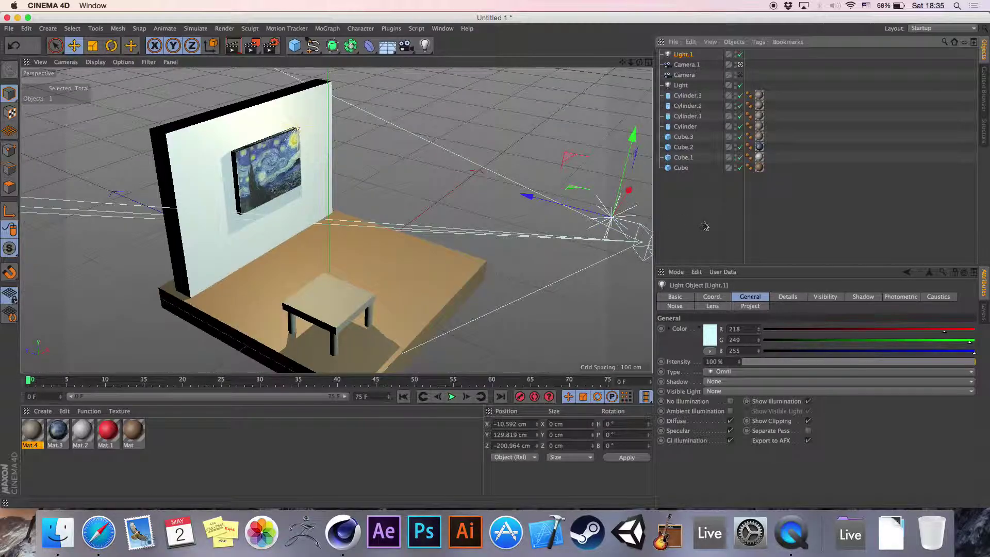
click(703, 221)
drag(684, 54, 686, 83)
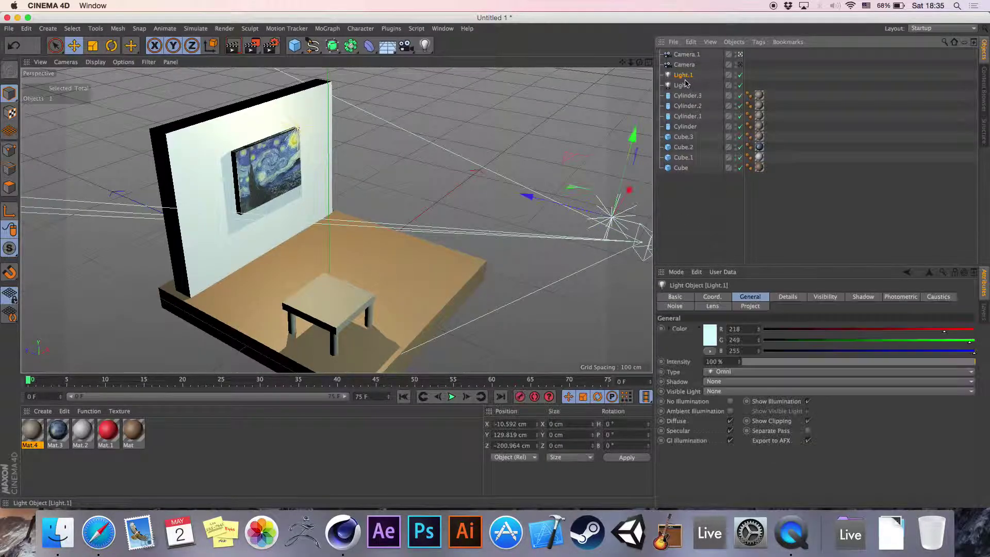
- Compare the scene with the second light off and on, and set that light's intensity to 50%
click(741, 75)
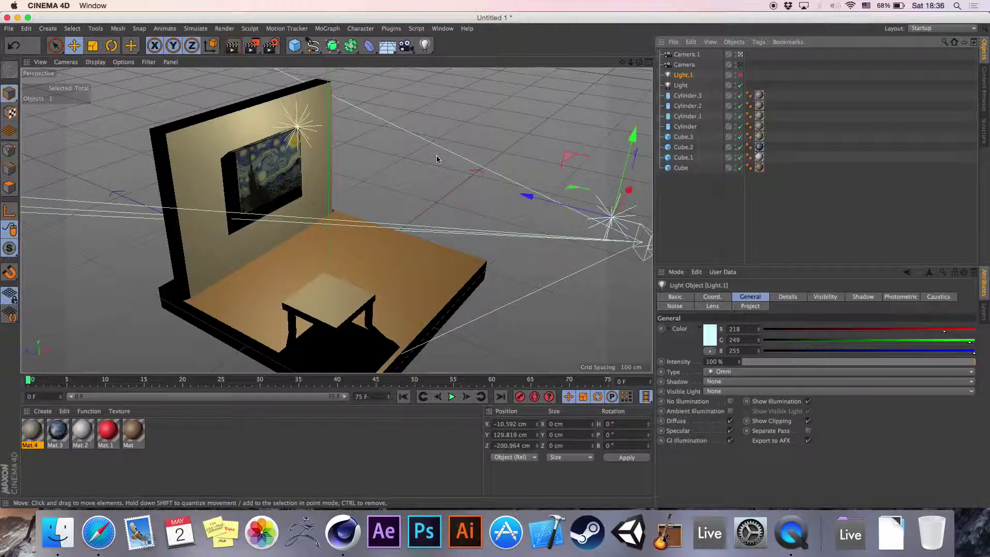
click(741, 76)
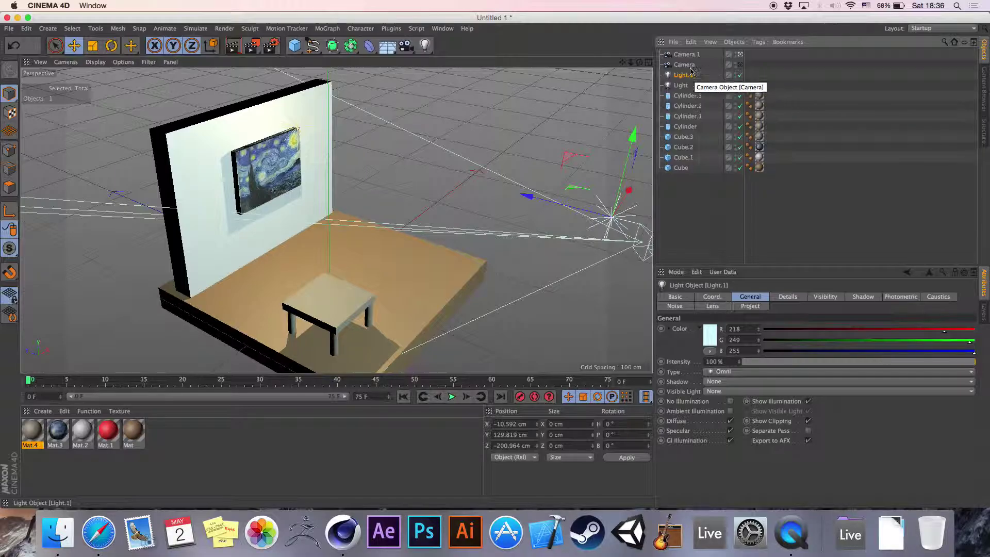
click(857, 363)
mouse_move(844, 363)
mouse_down()
mouse_move(828, 362)
mouse_move(857, 361)
mouse_up()
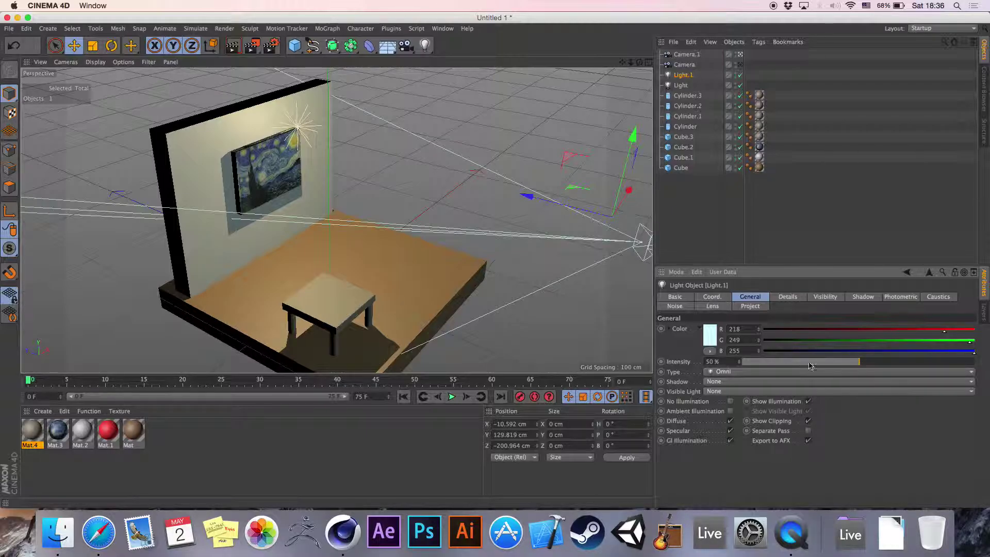
click(852, 204)
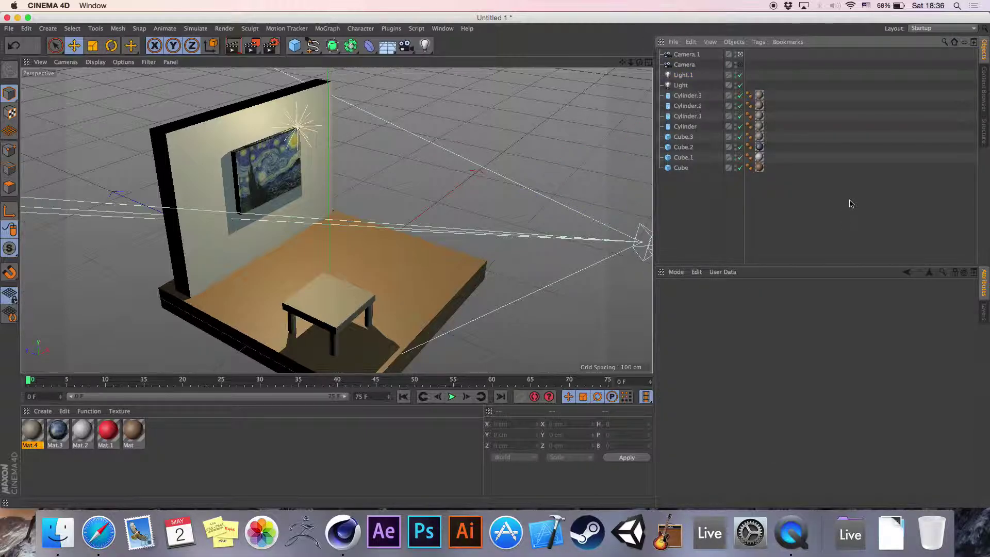
- Orbit the second camera to a lower viewpoint that shows the whole room from the front
drag(639, 62, 642, 66)
drag(336, 220, 623, 63)
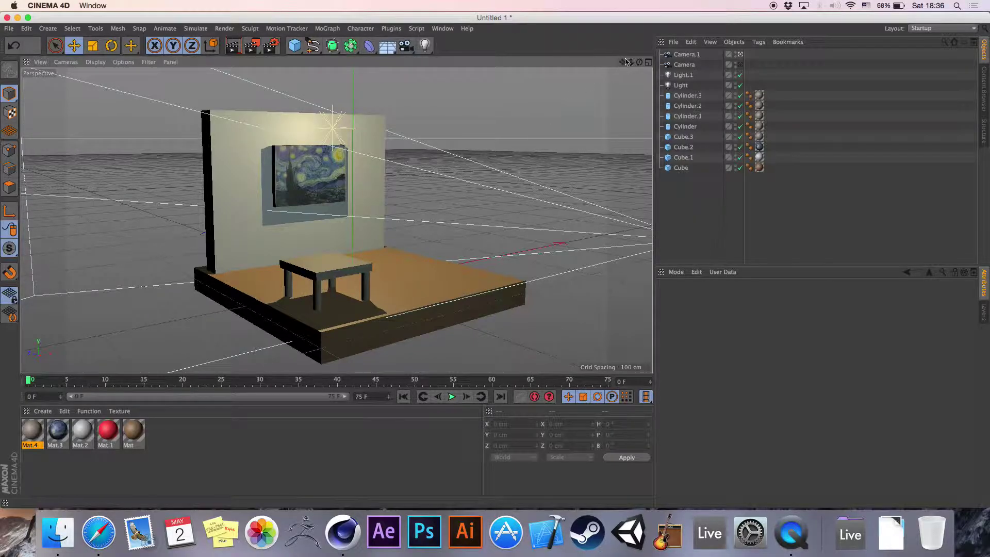
- Move the second light in the Top view to about X -1.4 cm, Z -180.7 cm, in front of the wall
drag(623, 62, 623, 64)
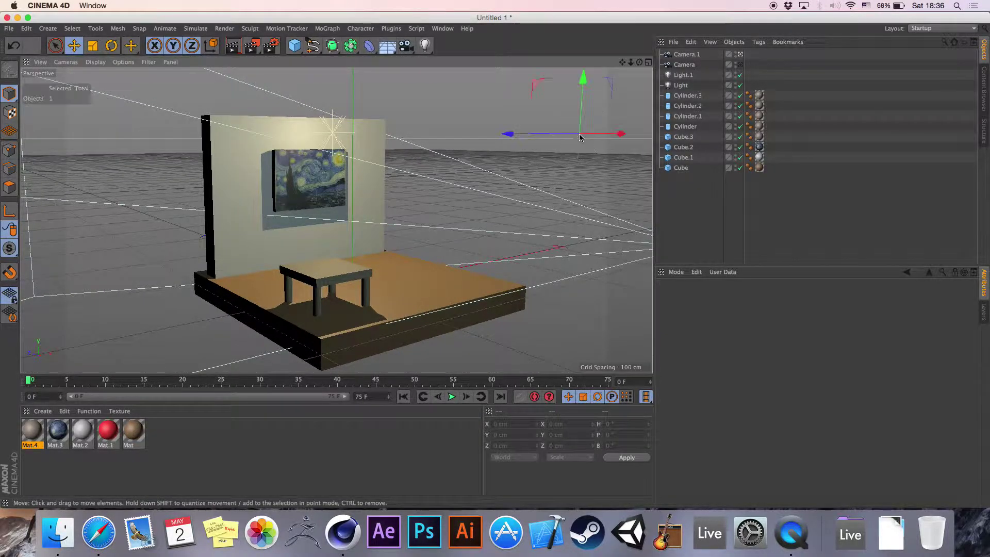
click(580, 136)
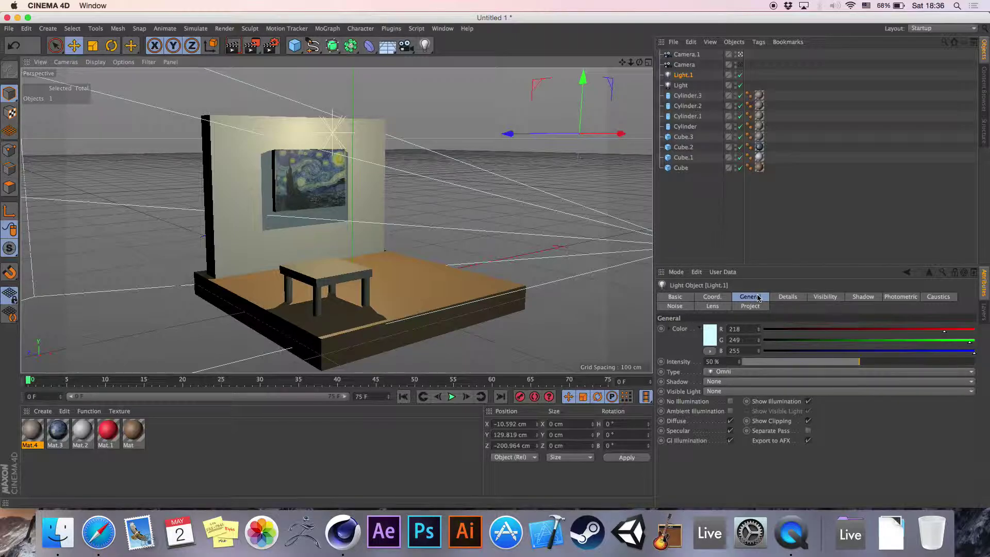
drag(523, 137, 487, 146)
key(super+z)
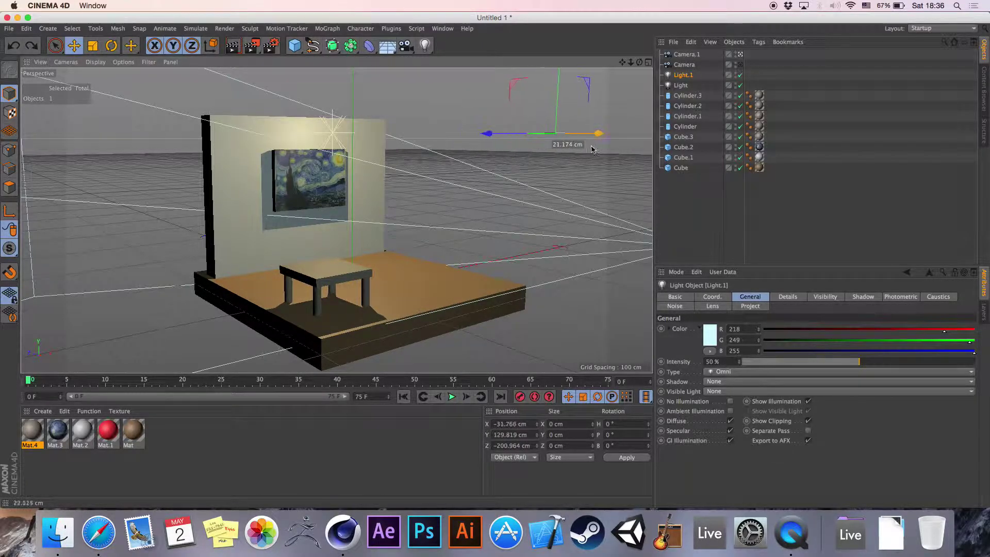
click(649, 62)
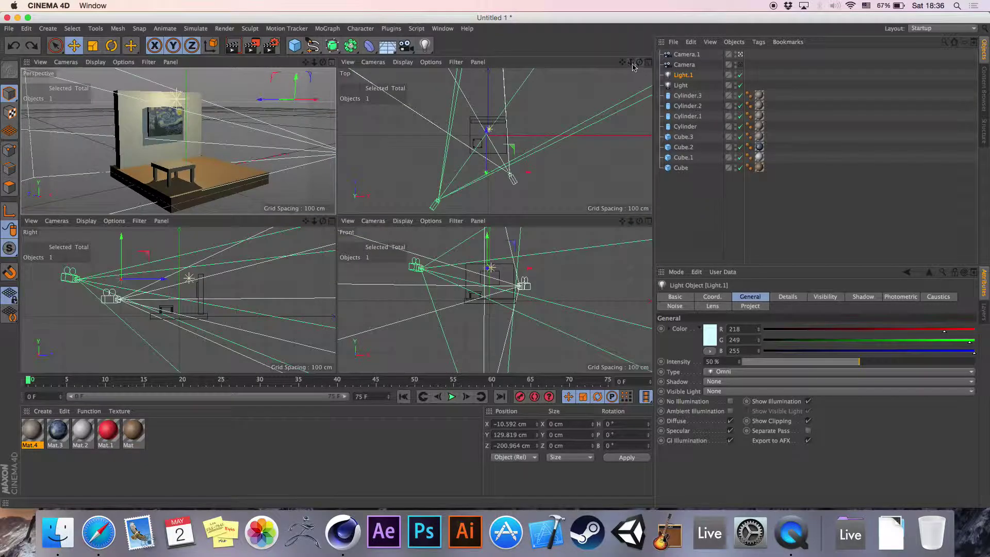
drag(627, 64, 651, 62)
drag(489, 166, 493, 160)
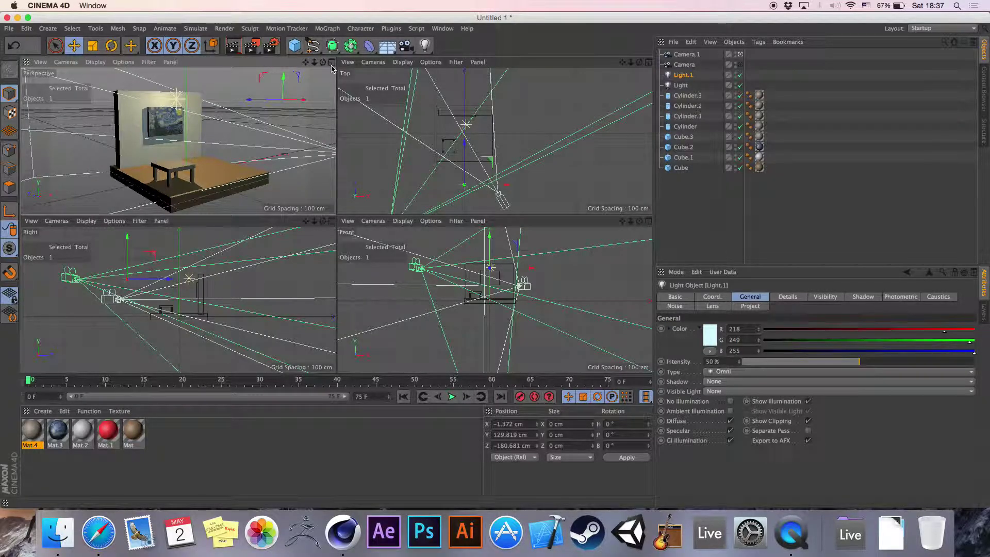
click(425, 46)
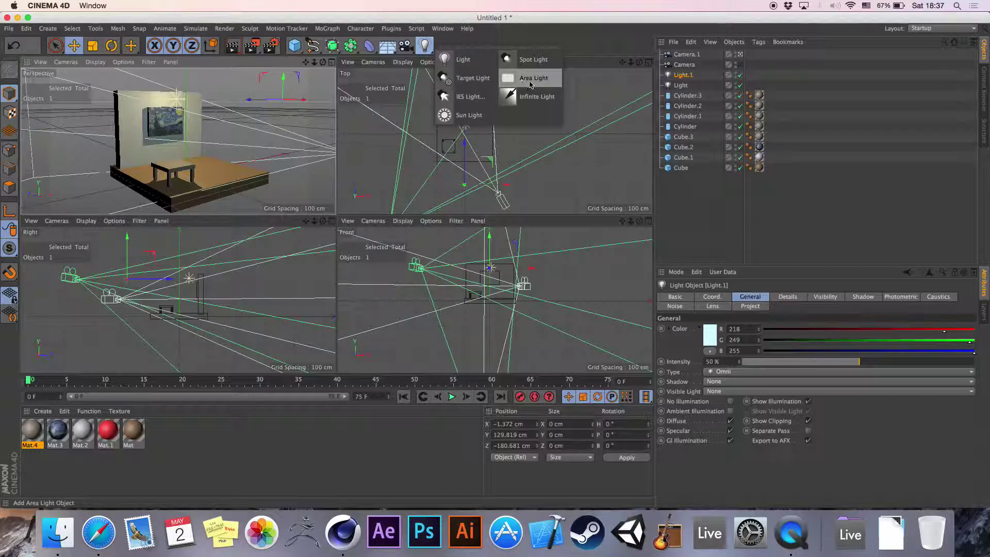
click(470, 60)
key(super+z)
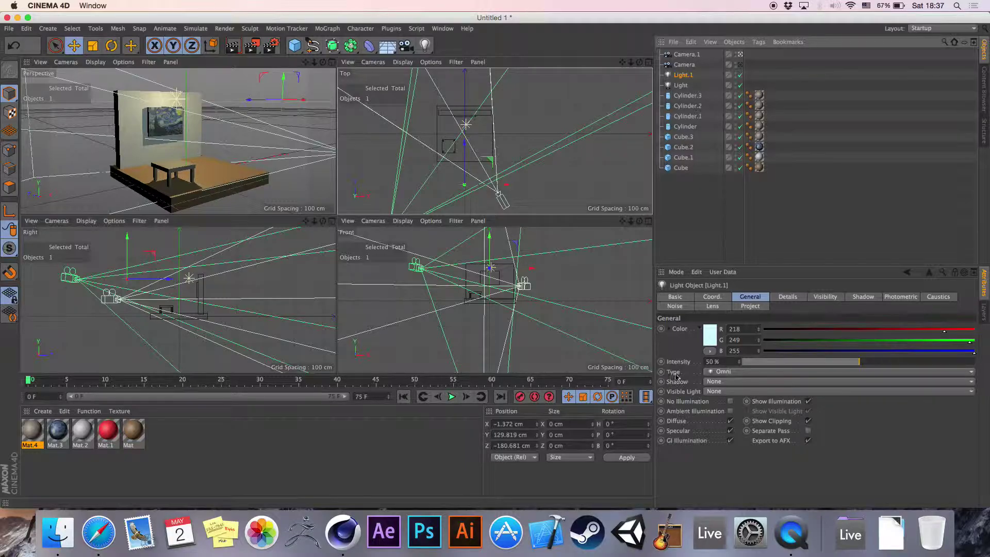
- Change the second light's type to Area and set its intensity to 100%
click(710, 372)
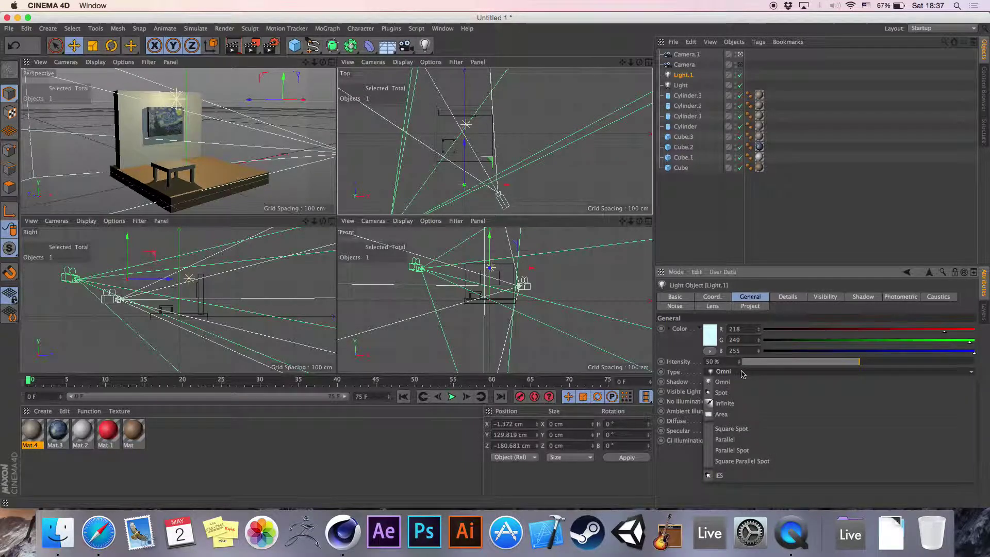
click(729, 417)
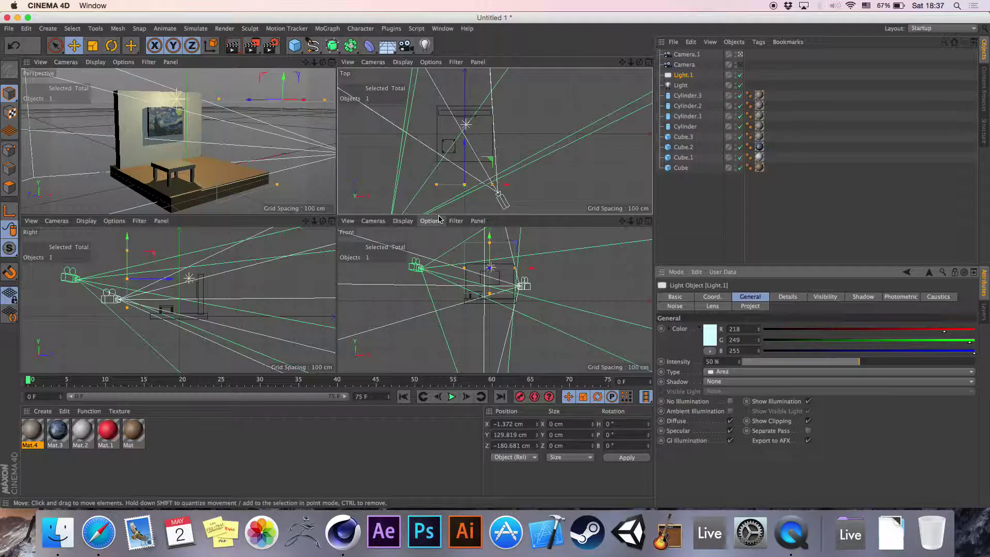
drag(858, 361, 975, 362)
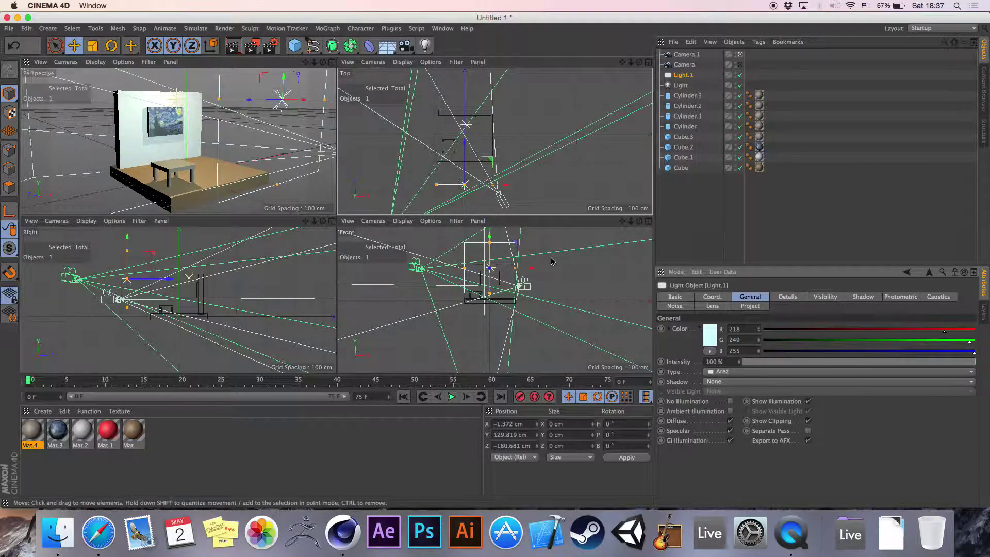
- In the maximized Perspective view, move the area light to about X -41.7 cm and rotate it to about H -33°, P -22.6°, B -4°
click(332, 62)
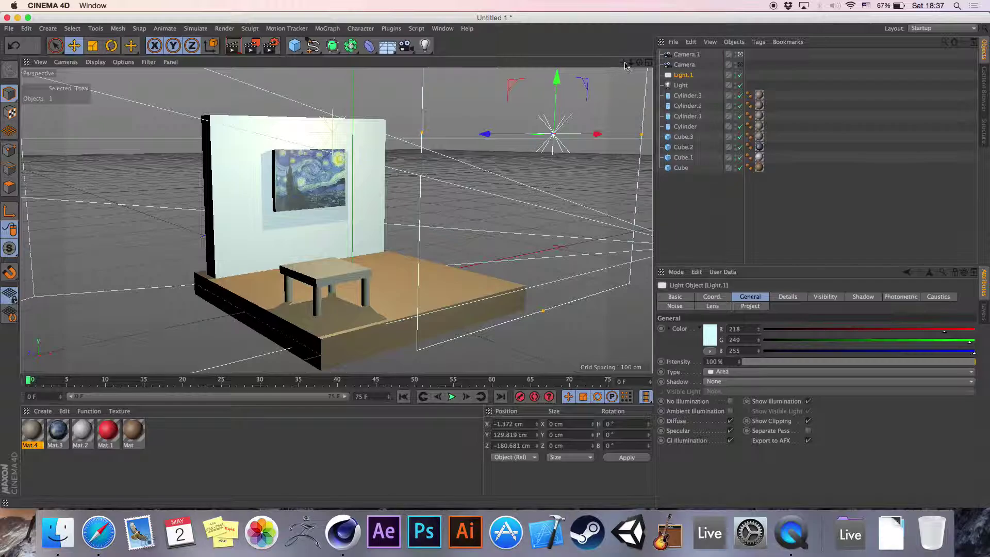
scroll(337, 219, down, 5)
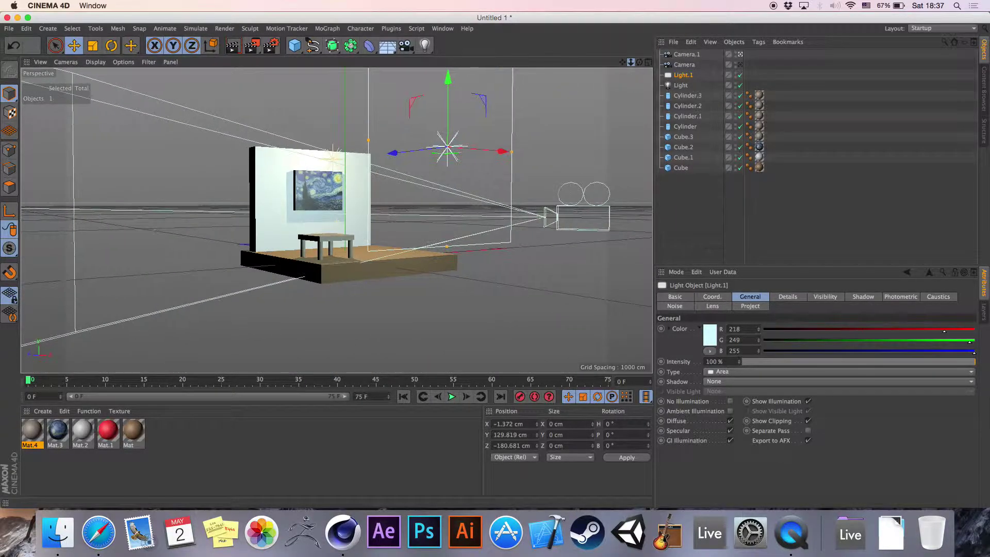
alt+drag(337, 220, 388, 134)
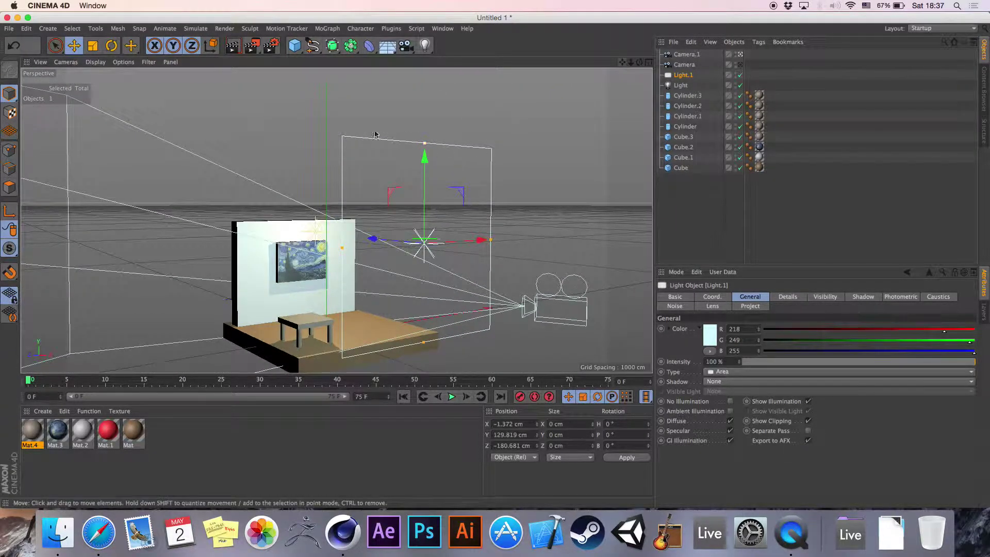
click(700, 230)
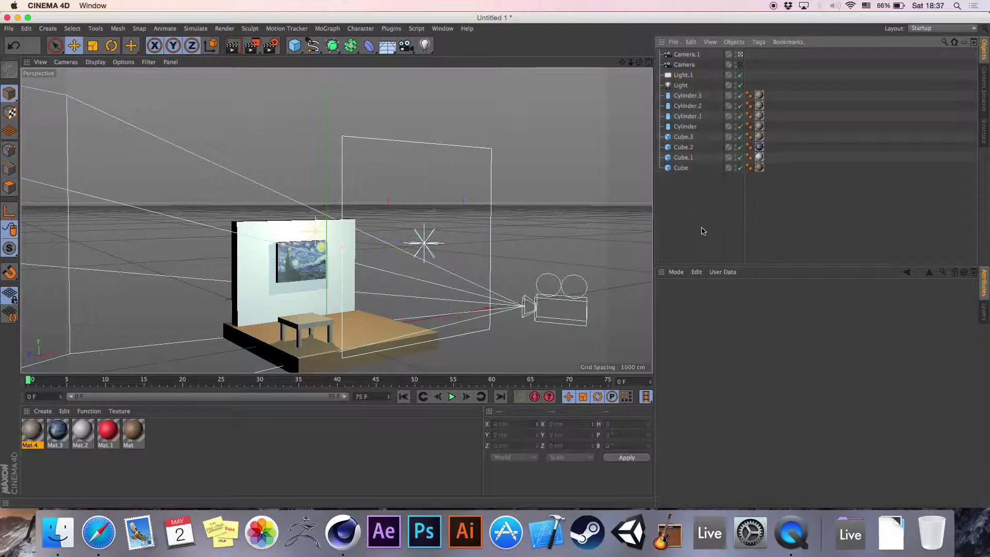
click(692, 84)
click(409, 192)
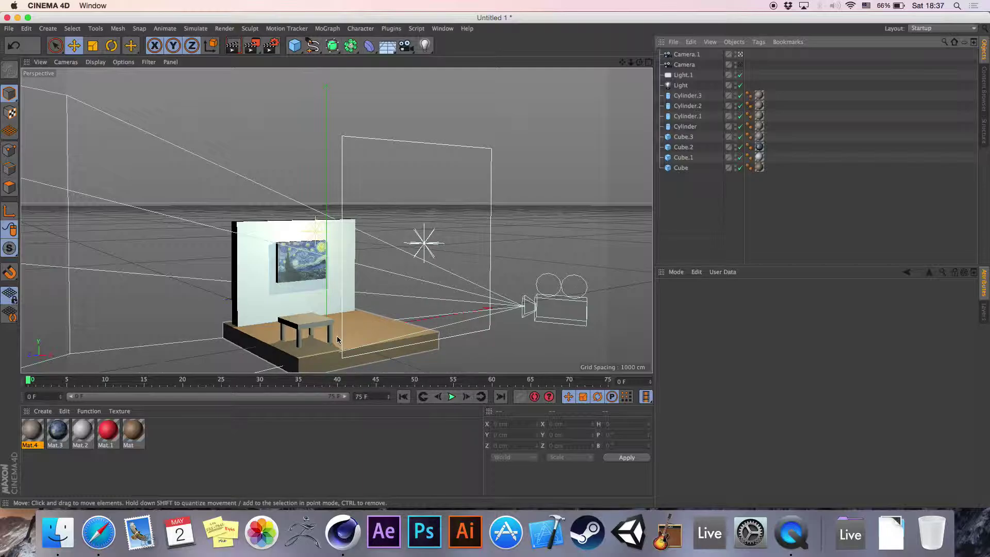
drag(639, 62, 516, 155)
click(684, 75)
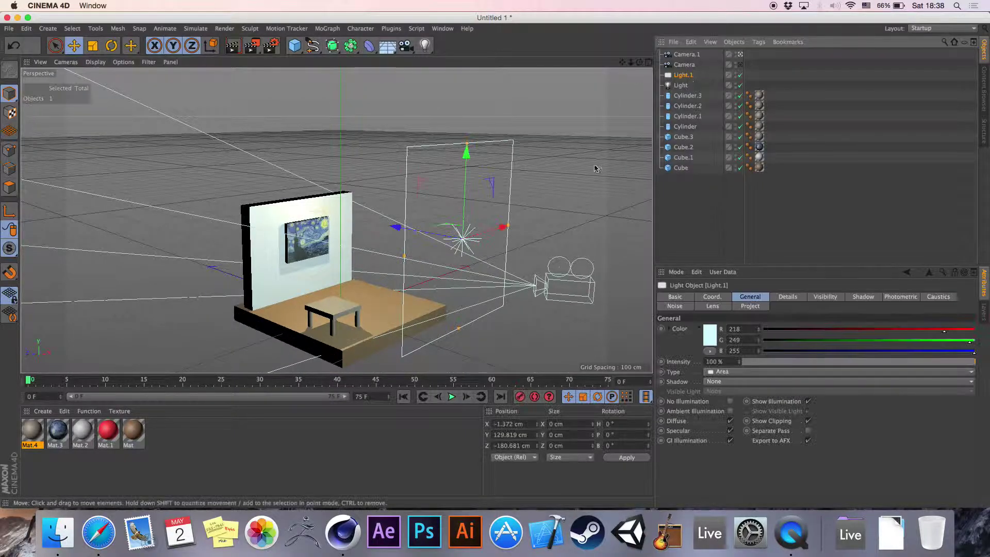
drag(496, 230, 424, 216)
click(111, 45)
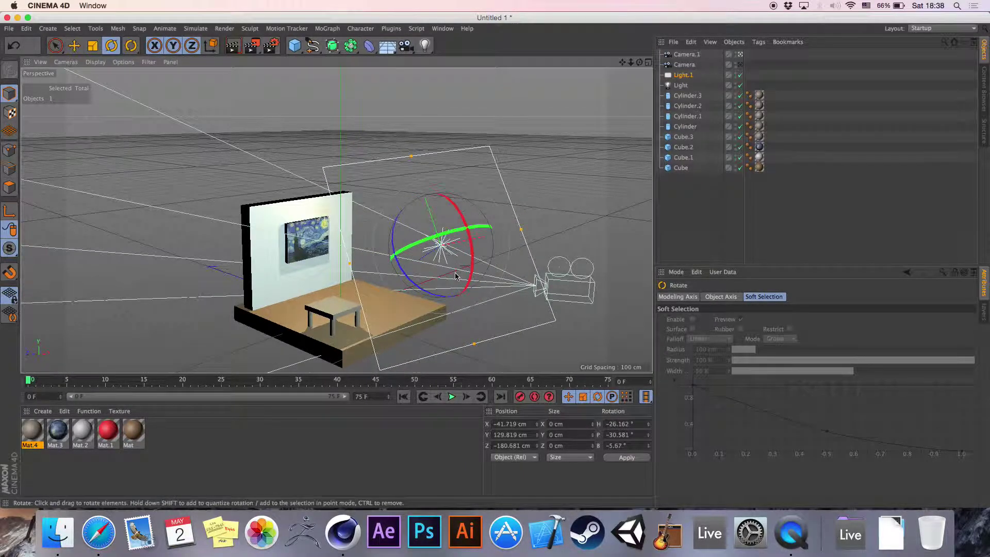
drag(456, 274, 447, 286)
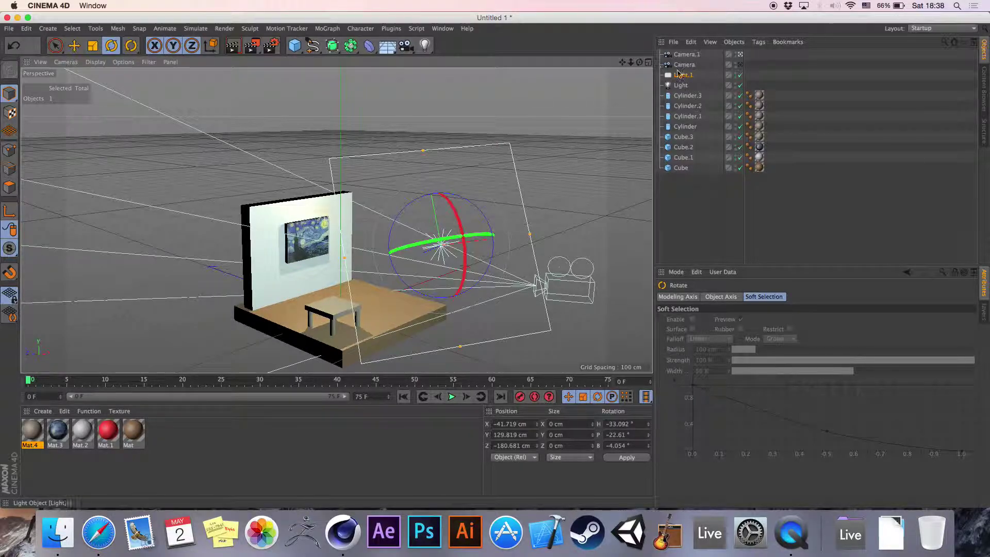
- Scale the area light down slightly and move it to about X -92 cm, Y 142 cm, Z -142 cm
mouse_move(640, 62)
mouse_down()
mouse_move(578, 66)
mouse_move(640, 62)
mouse_up()
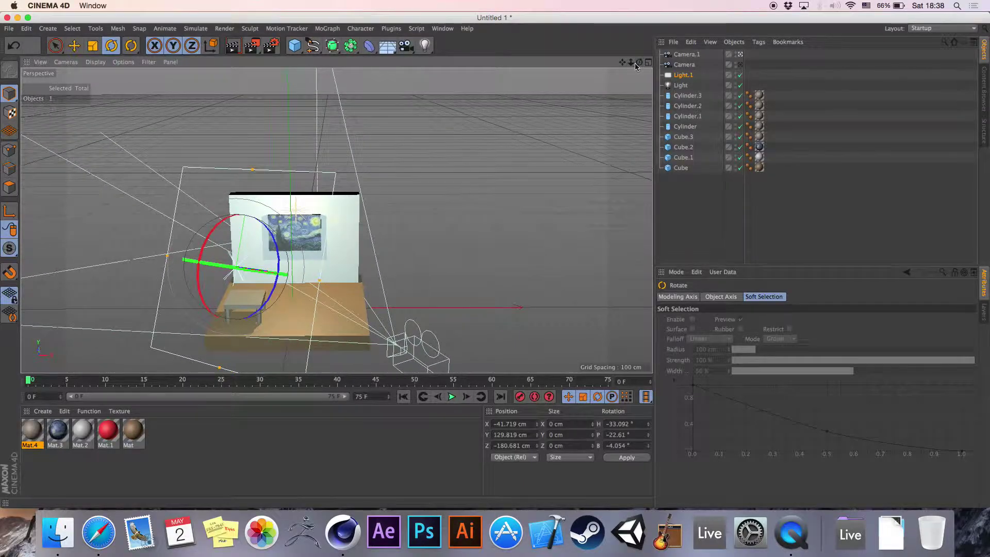
click(93, 45)
drag(497, 128, 433, 186)
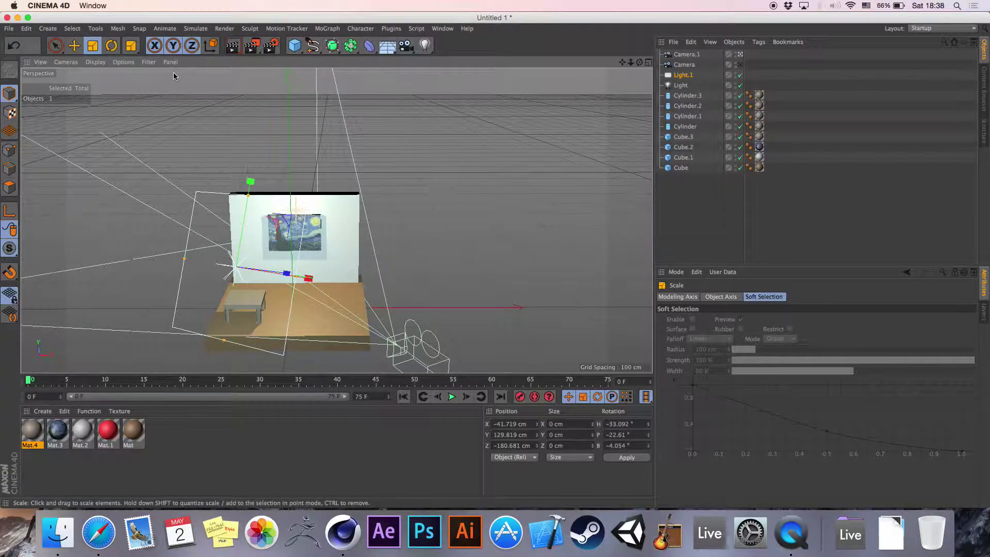
click(75, 46)
drag(270, 225, 237, 261)
key(super+z)
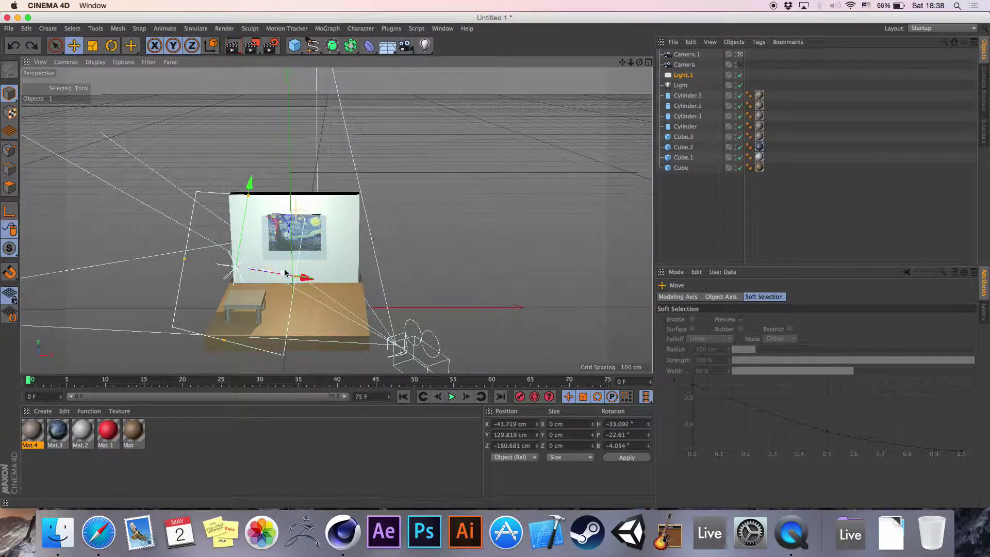
drag(310, 295, 225, 213)
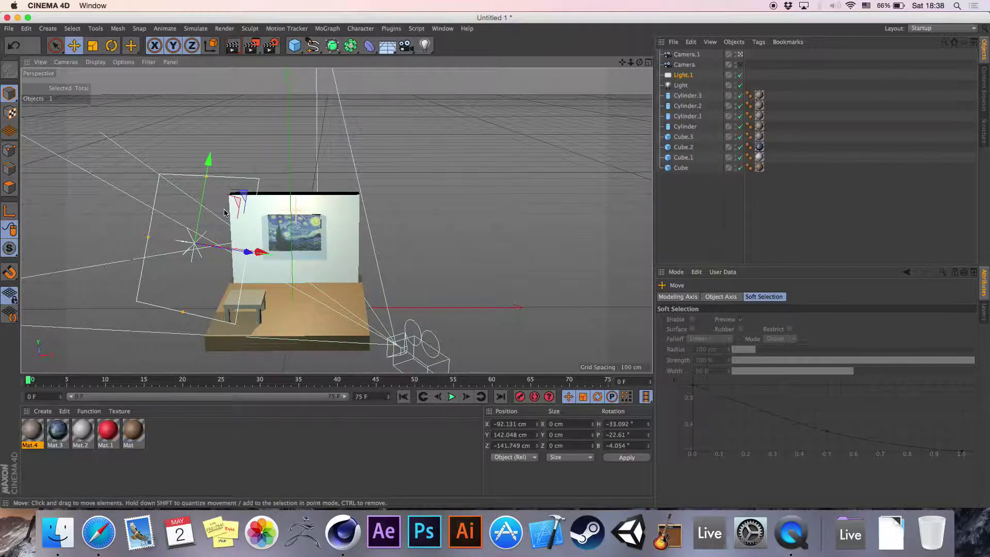
- Duplicate the area light at about X 89, Y 203, Z -230 cm, rotated about H 30°, P -32°, and list it directly above the original
key(super+v)
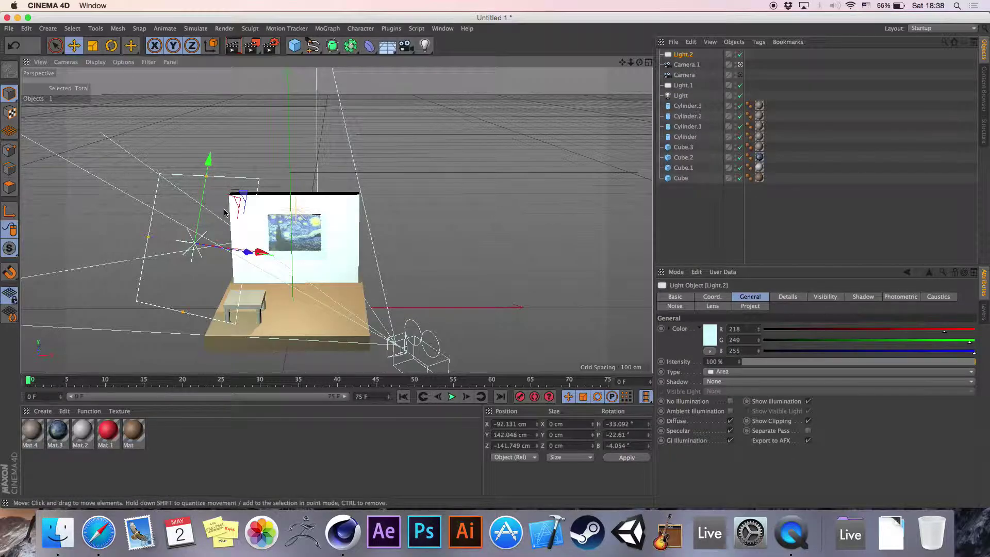
drag(230, 203, 428, 161)
key(r)
drag(381, 231, 351, 172)
drag(688, 55, 691, 80)
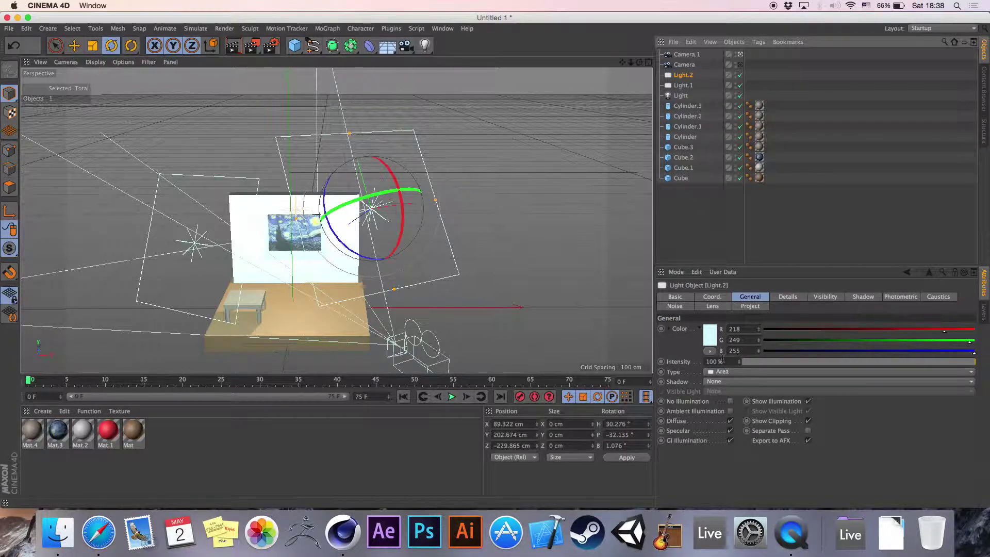
- Set the copied area light's intensity to 43% and reduce the original area light's intensity to a similar level
drag(866, 361, 987, 377)
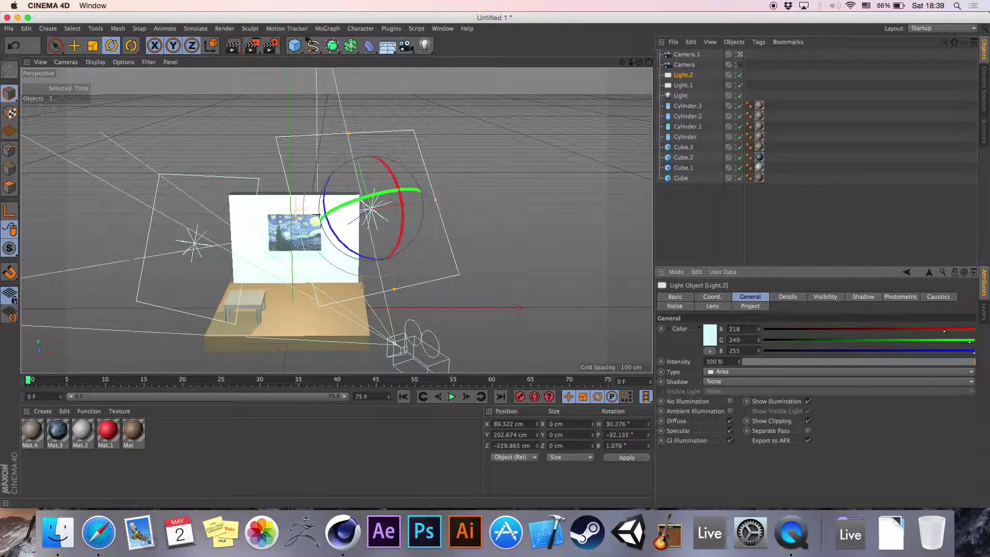
drag(937, 365, 844, 380)
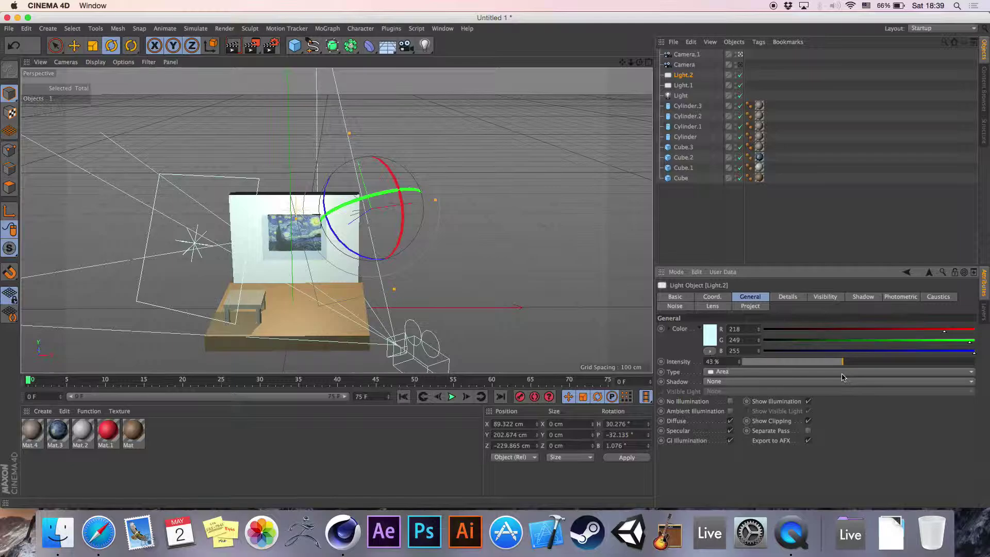
click(686, 86)
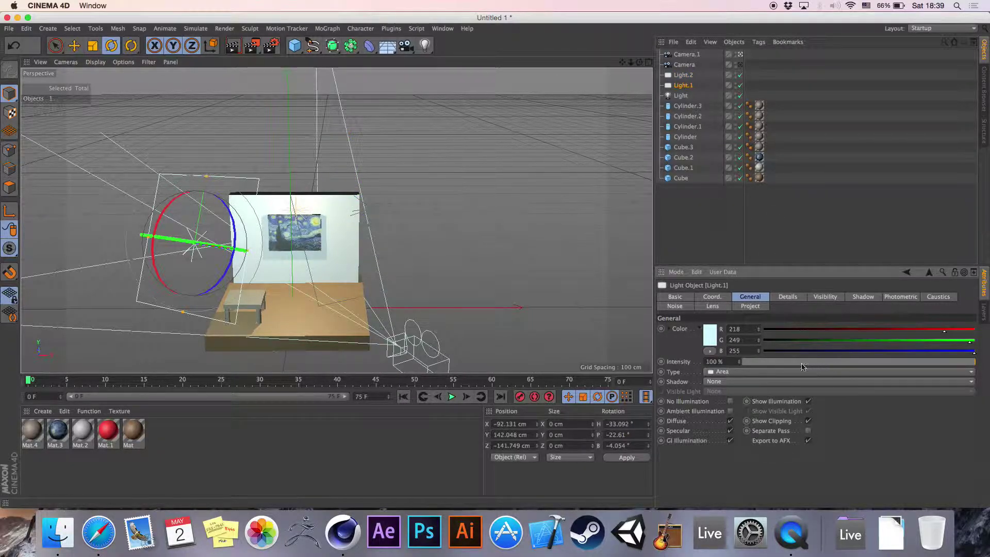
drag(900, 364, 833, 364)
- Check the warm omni light's effect, then select both area lights and set their shared intensity to 34%
click(679, 95)
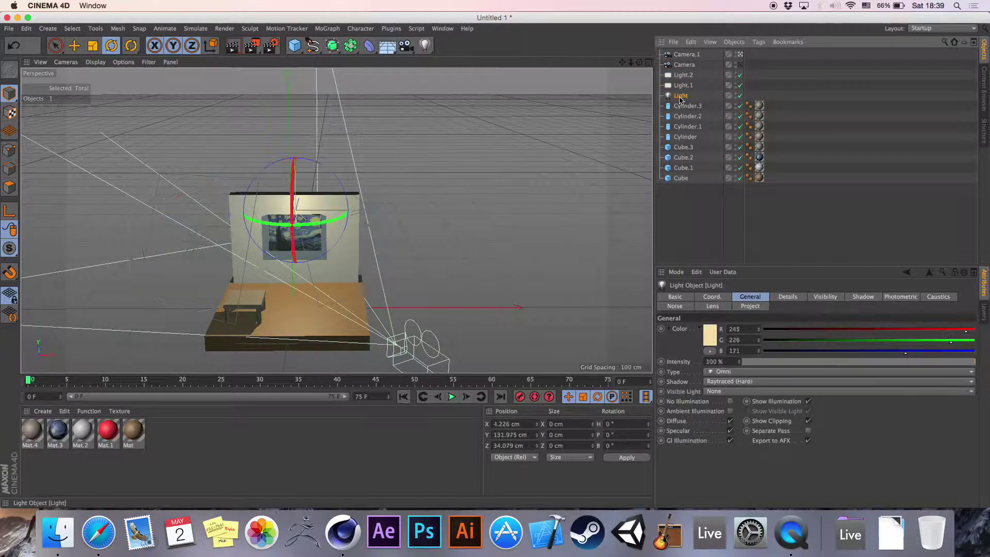
drag(639, 67, 577, 87)
key(e)
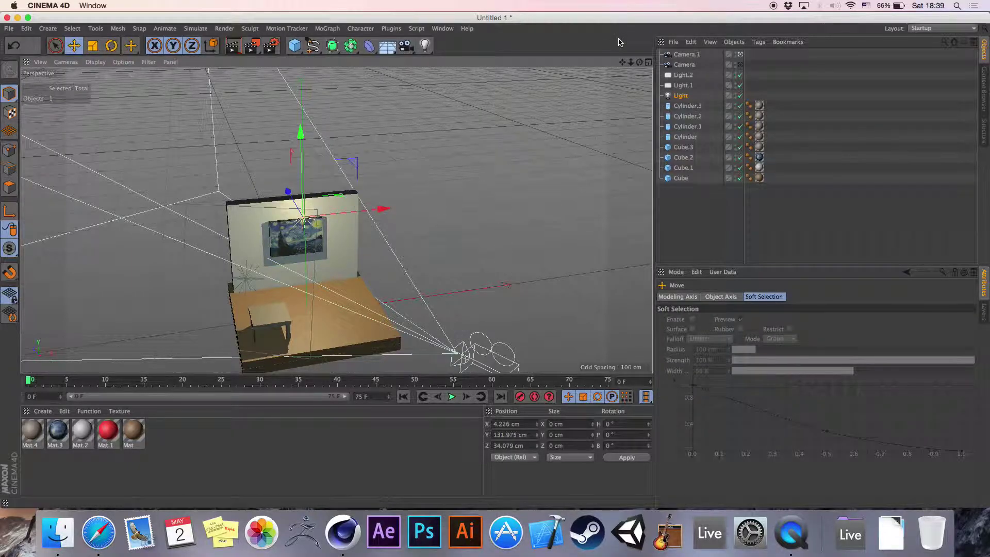
click(680, 96)
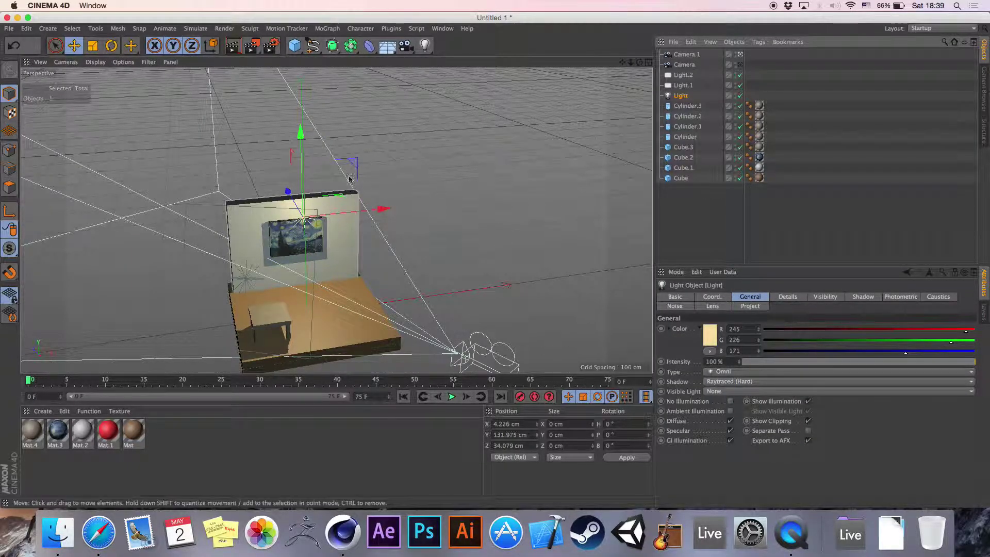
click(684, 75)
shift+click(684, 85)
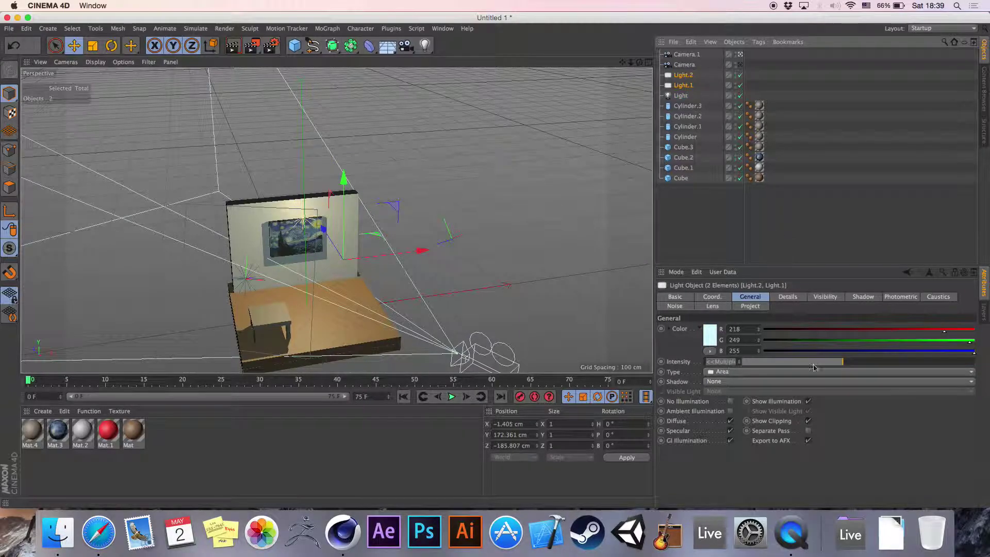
drag(844, 366, 824, 375)
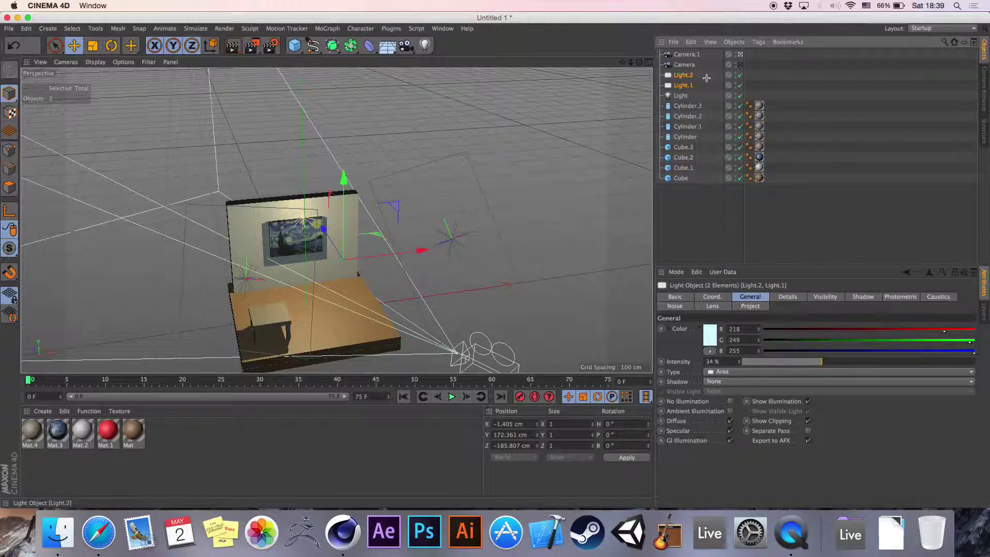
double_click(683, 86)
key(Escape)
mouse_move(808, 364)
mouse_down()
mouse_move(774, 365)
mouse_move(872, 367)
mouse_move(795, 367)
mouse_move(870, 371)
mouse_move(801, 372)
mouse_move(821, 375)
mouse_up()
- Set the colour of both area lights to orange, RGB 247, 176, 44
click(711, 335)
click(702, 302)
click(731, 377)
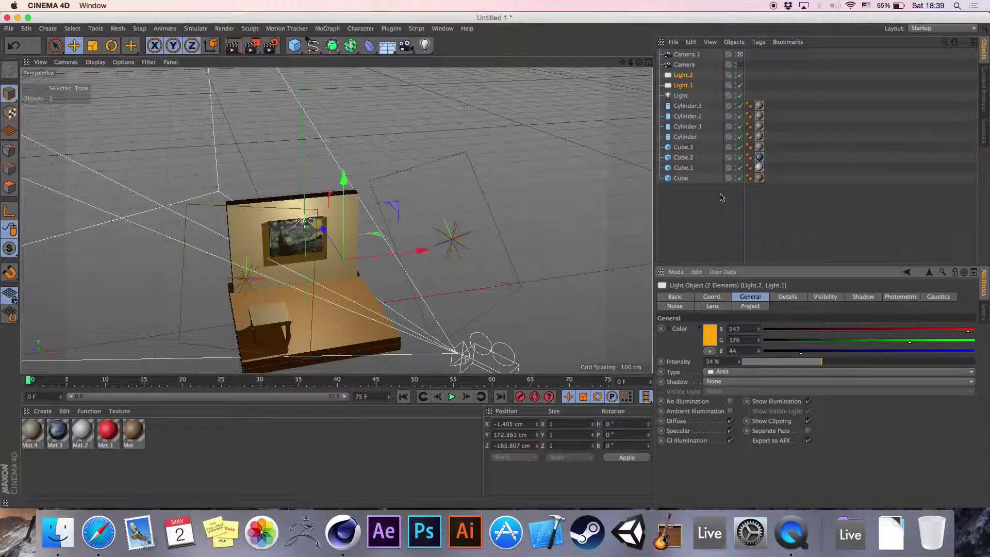
- Set both area lights to 75% intensity and a pale cream colour, RGB 230, 213, 181
click(721, 199)
click(685, 77)
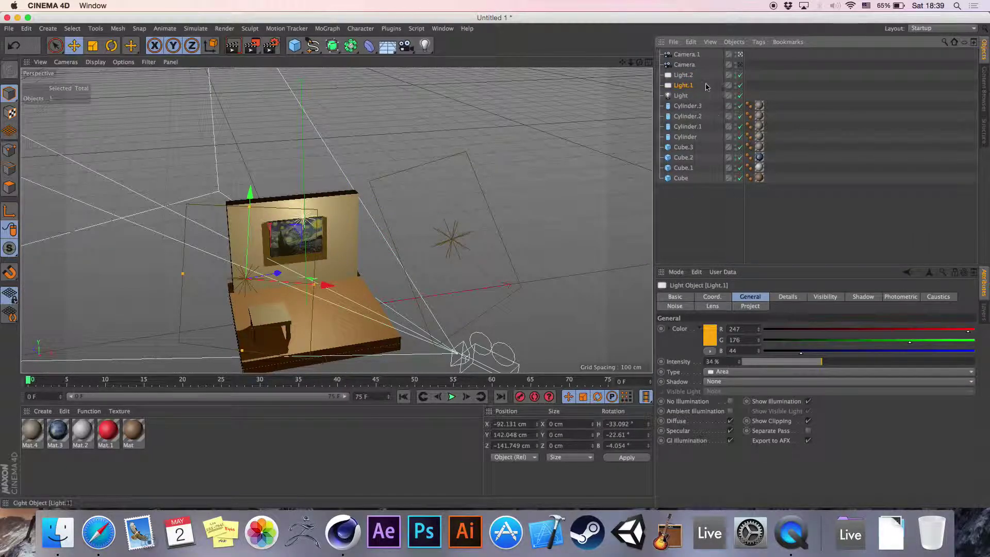
drag(708, 76, 679, 90)
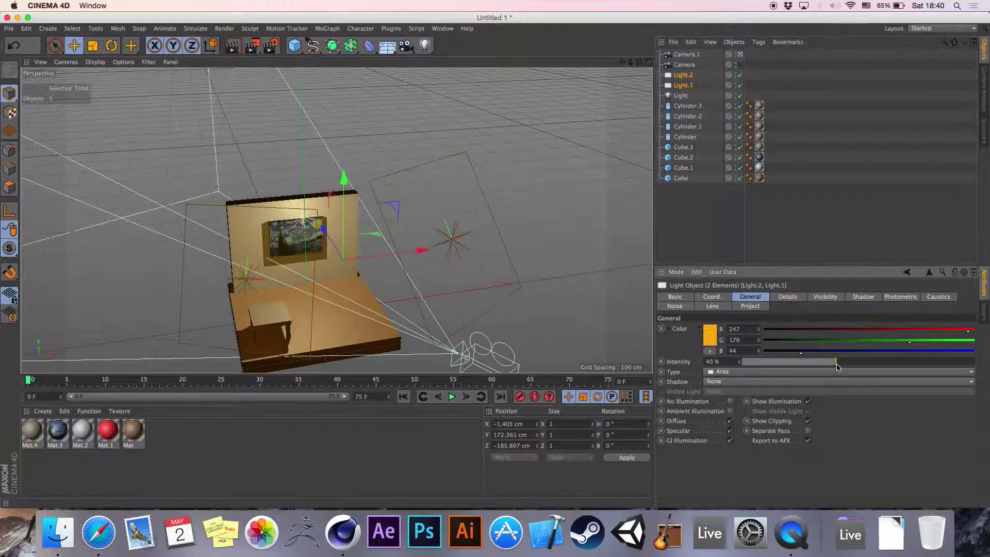
drag(836, 363, 918, 362)
click(711, 334)
click(681, 324)
click(669, 314)
click(735, 381)
click(716, 221)
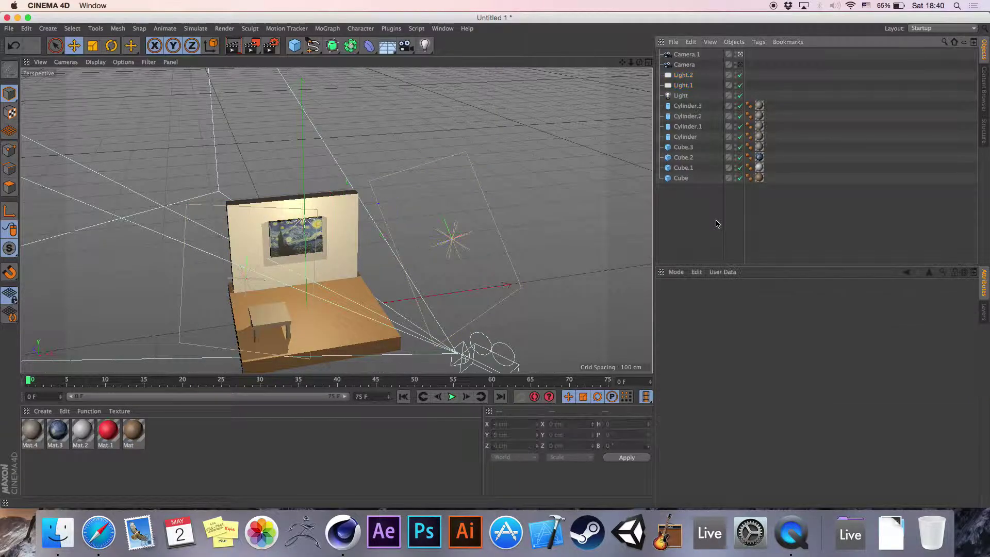
- Try setting a shared Y size of 10 cm on the tabletop and picture cubes, and undo it
click(686, 136)
shift+click(689, 150)
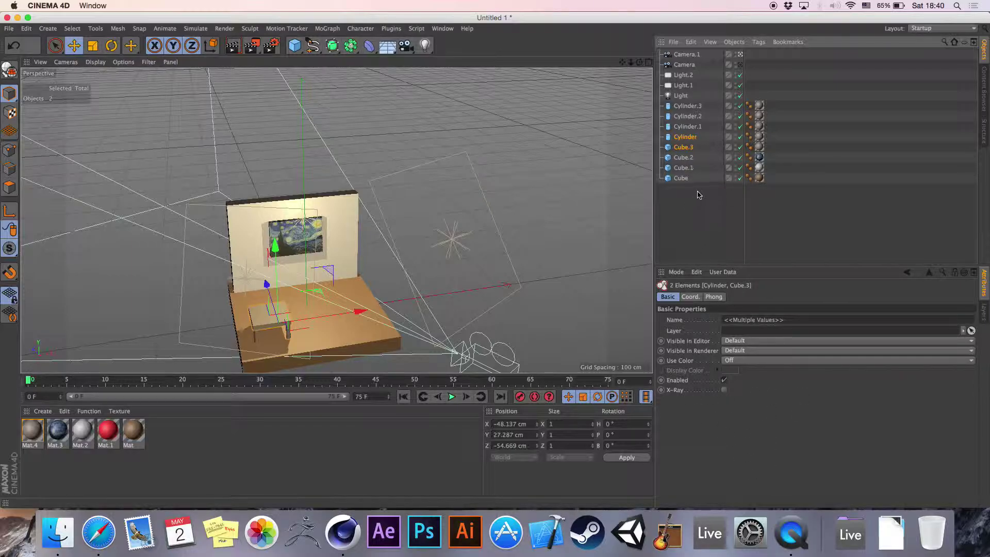
click(683, 147)
shift+click(683, 158)
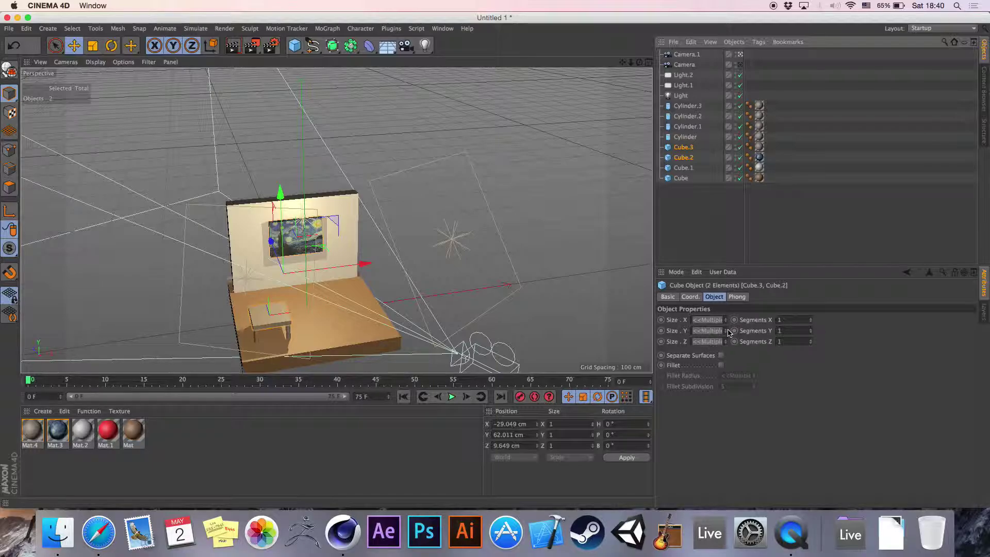
click(710, 340)
click(712, 329)
text(10)
key(Return)
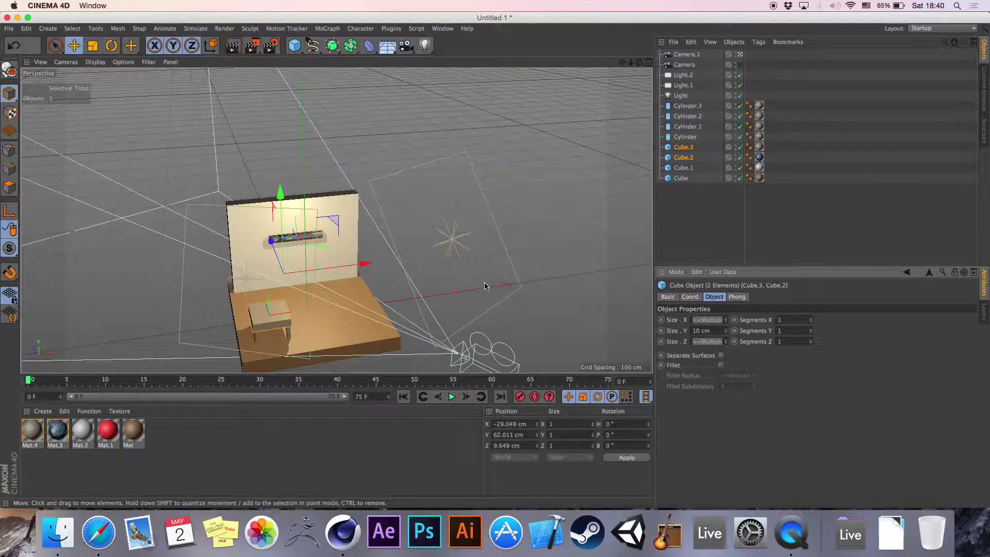
click(686, 241)
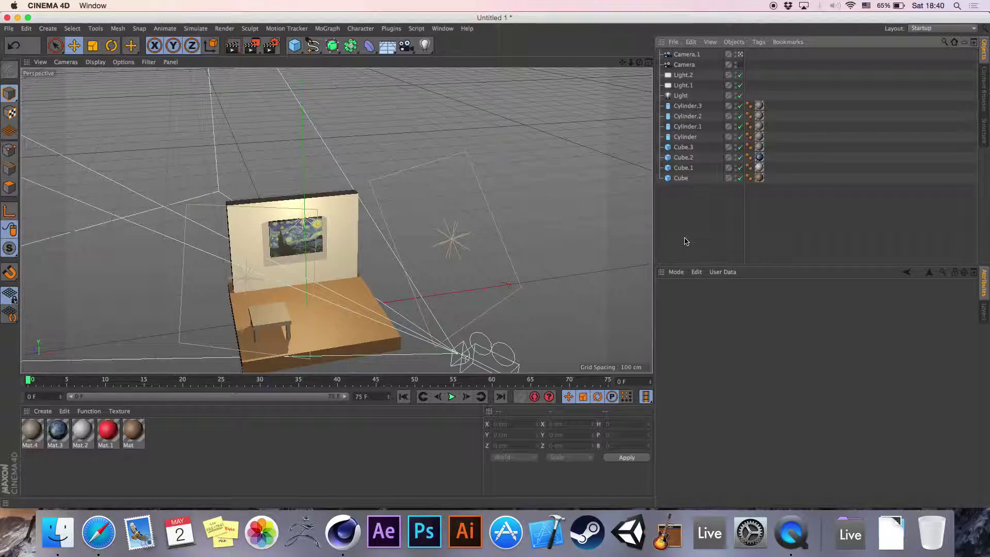
- Group the four table-leg cylinders and the tabletop cube under one null and expand the group
drag(715, 105, 682, 148)
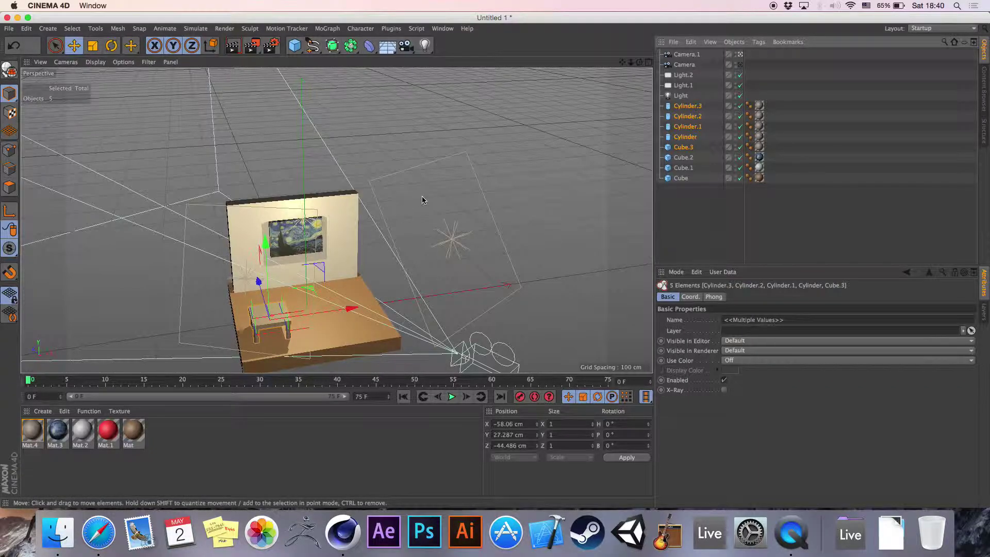
click(47, 28)
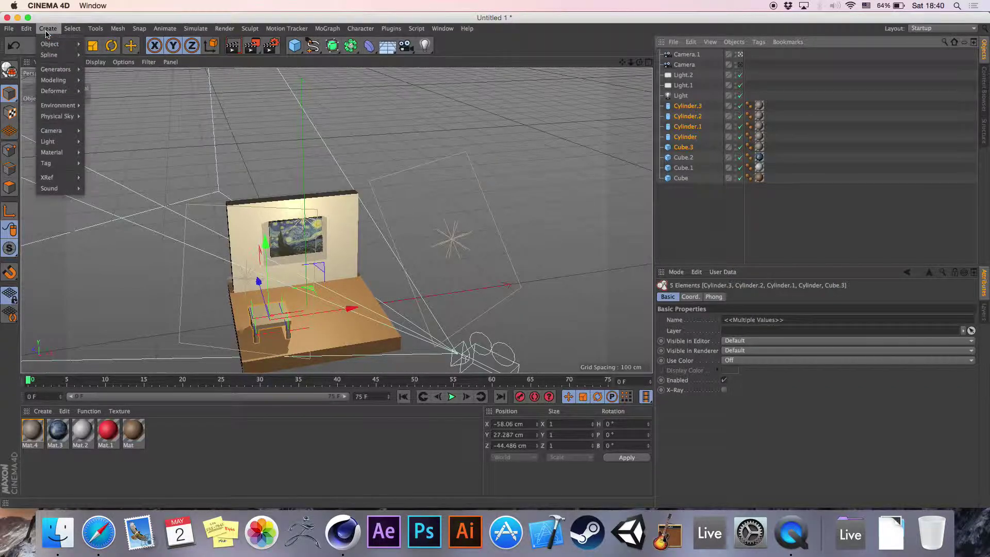
mouse_move(55, 46)
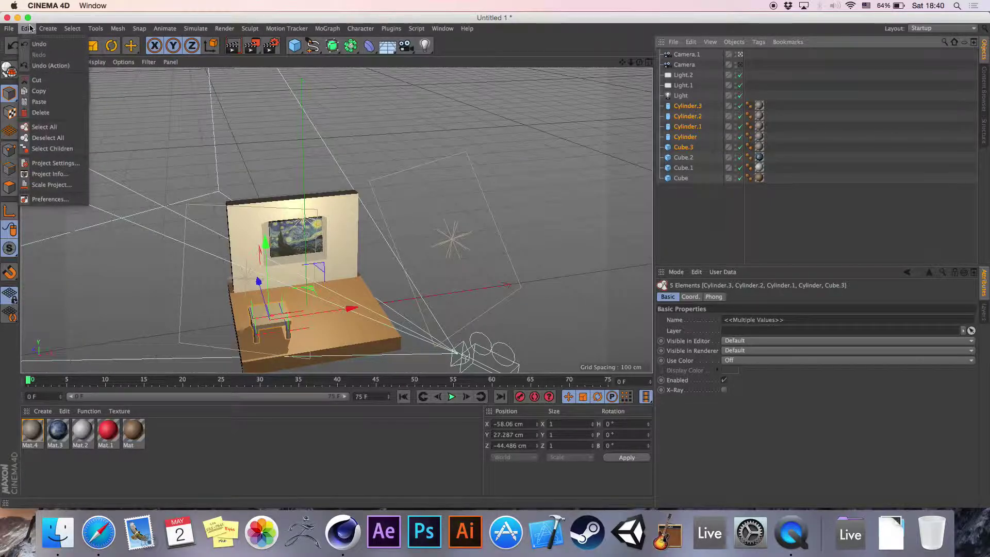
click(237, 177)
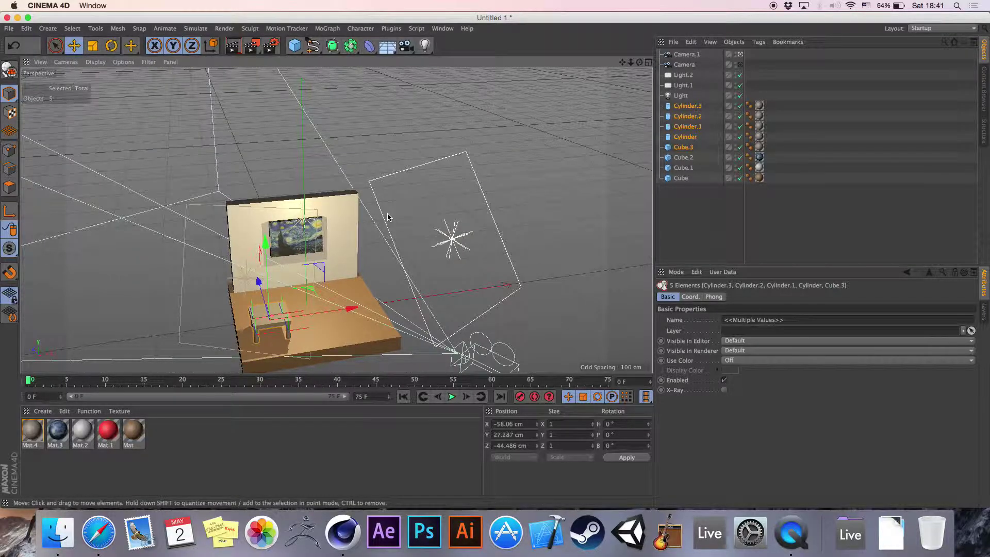
key(alt+g)
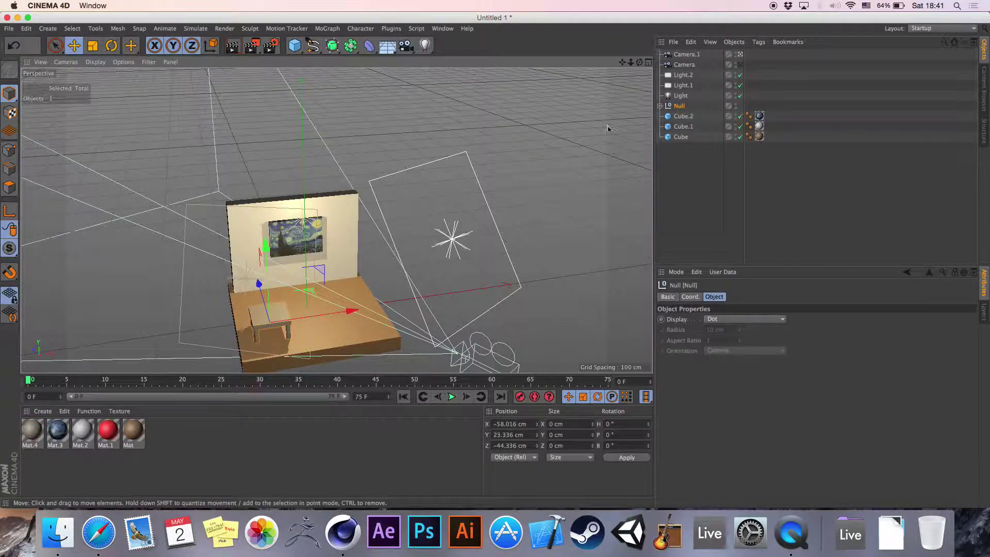
click(660, 106)
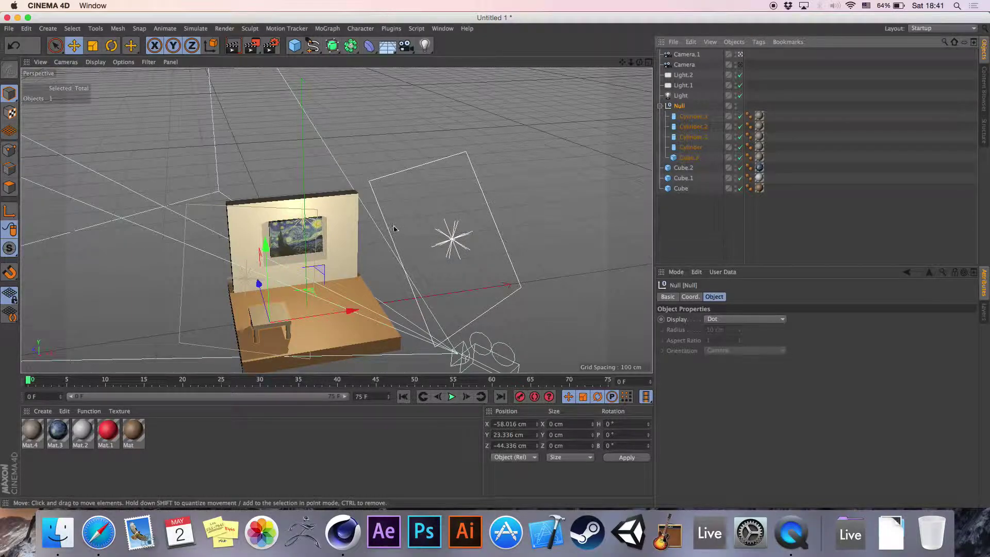
- Move the table group along X to about -55.7 cm and rename its null skami
mouse_move(342, 312)
mouse_down()
mouse_move(324, 320)
mouse_move(346, 310)
mouse_up()
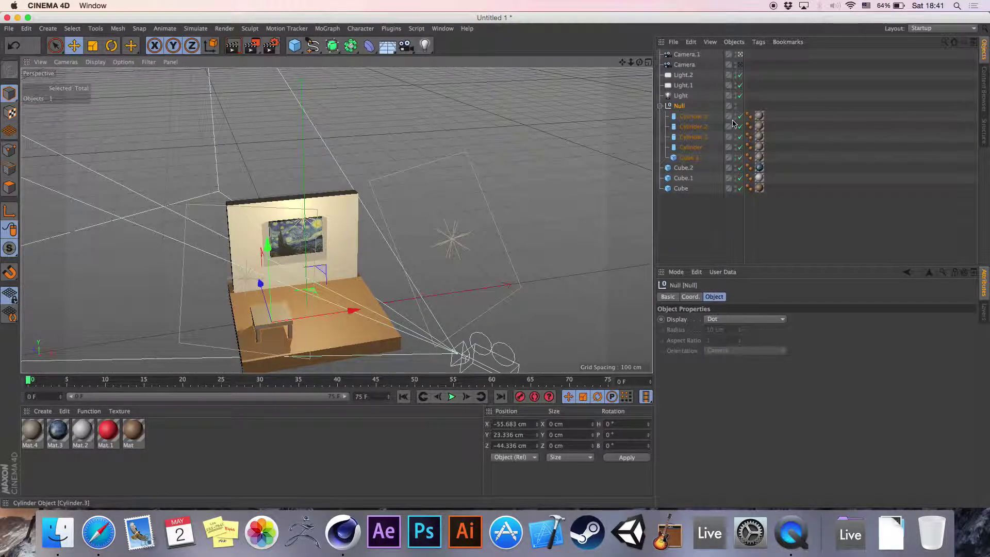
double_click(681, 107)
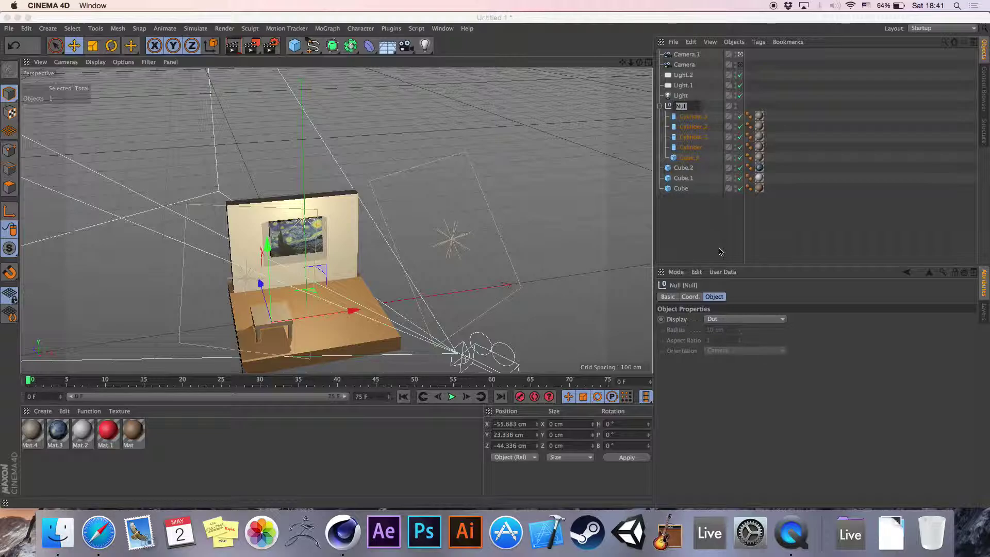
text(skami)
key(Return)
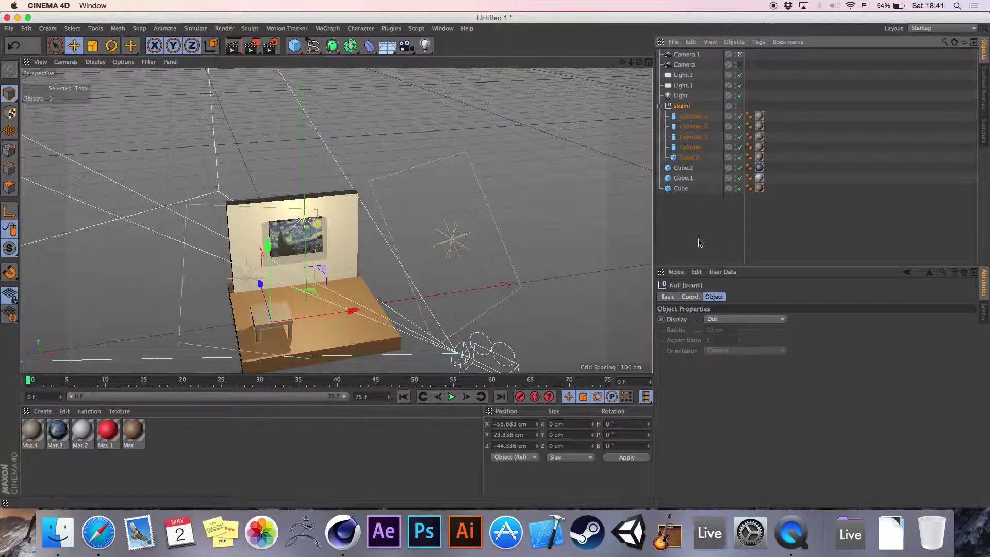
- Rename the picture cube on the wall as surati
click(286, 236)
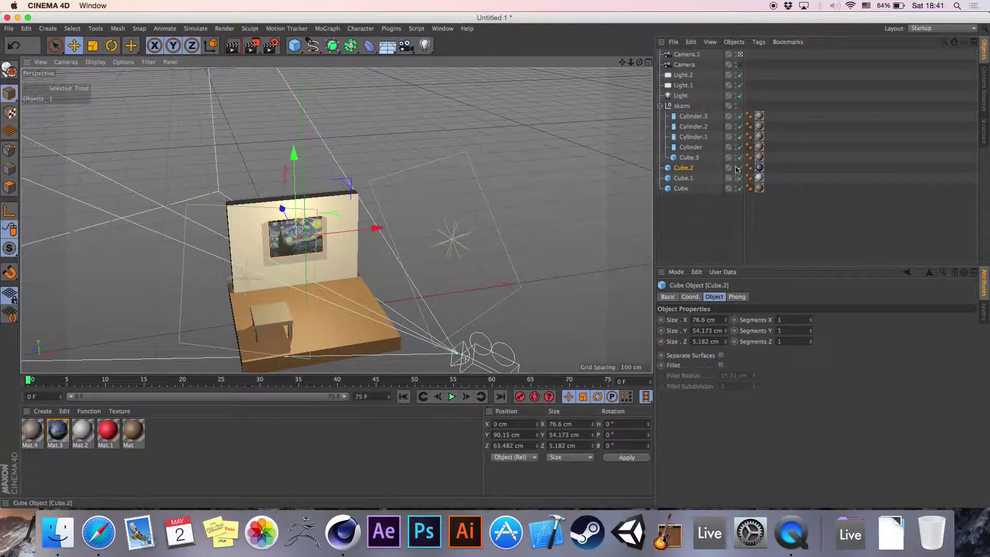
double_click(692, 172)
text(surati)
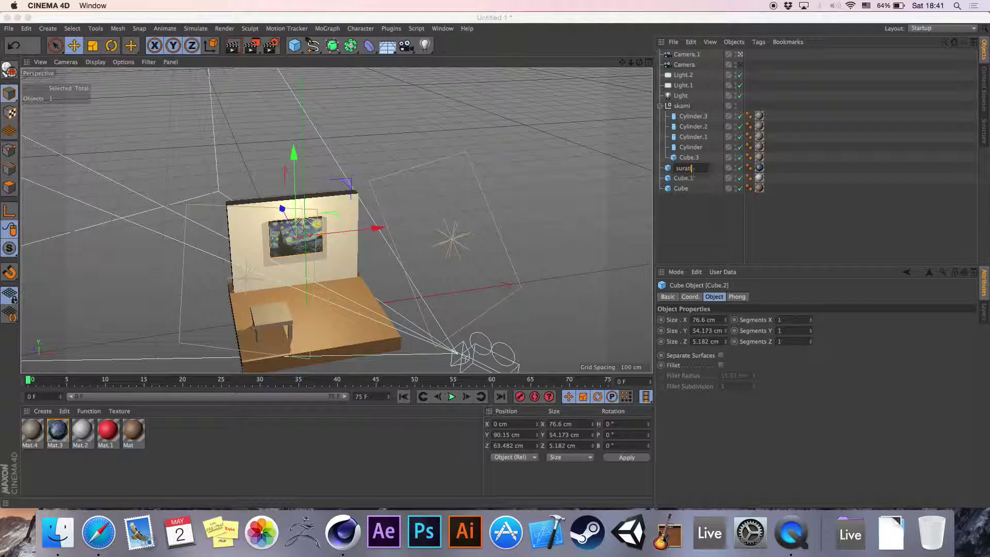
key(Return)
click(682, 226)
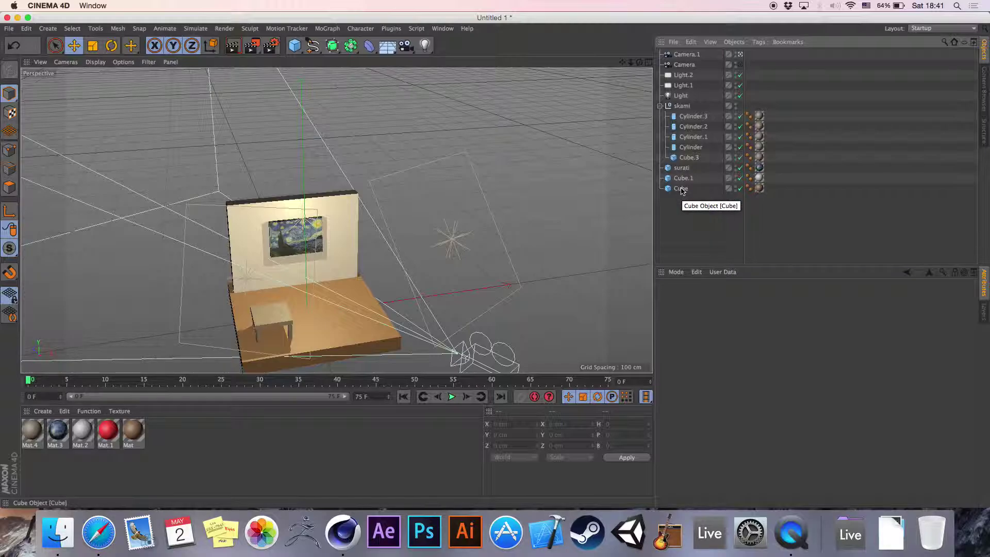
- Collapse the skami group and move the picture along the wall to about X -25, Y 97 cm
click(660, 106)
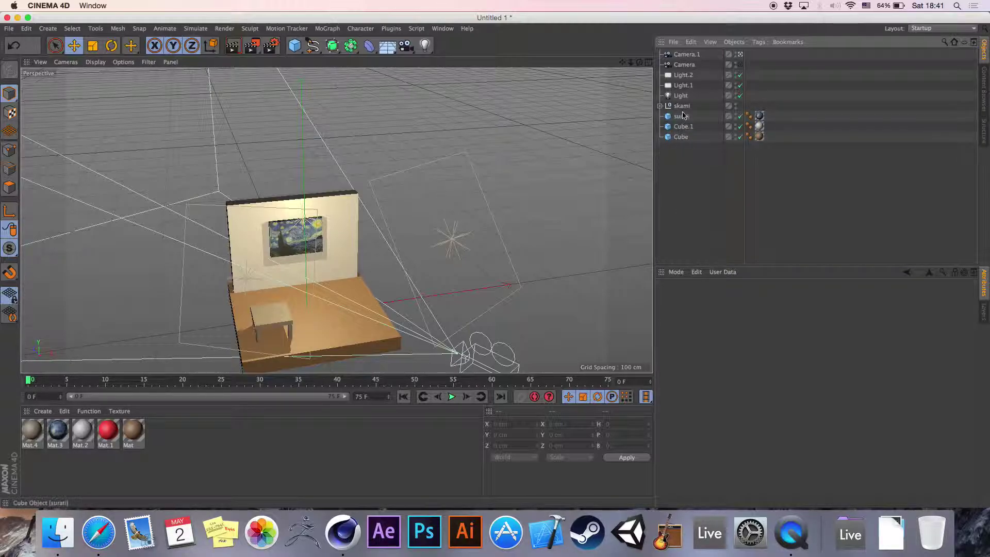
click(682, 116)
drag(343, 184, 326, 179)
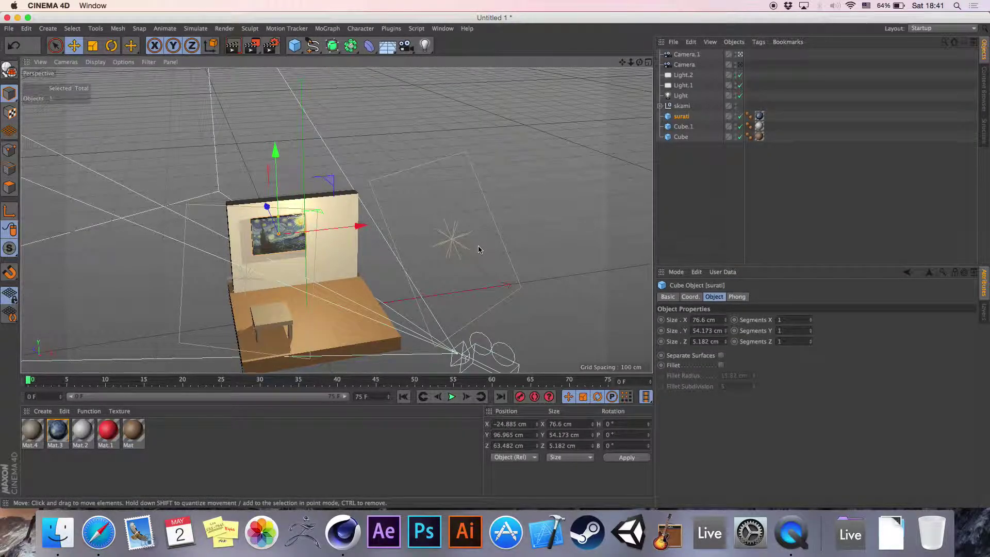
click(683, 214)
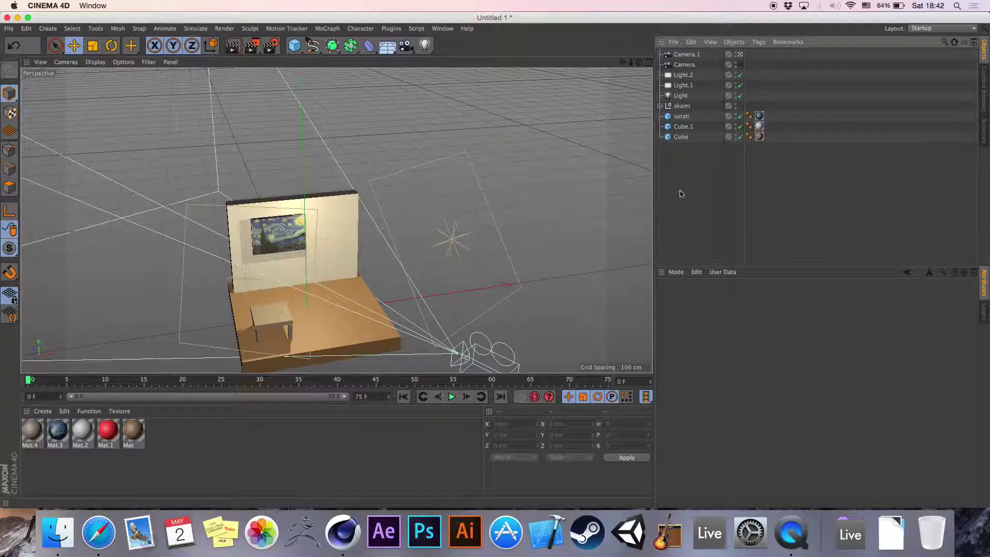
click(661, 106)
click(661, 107)
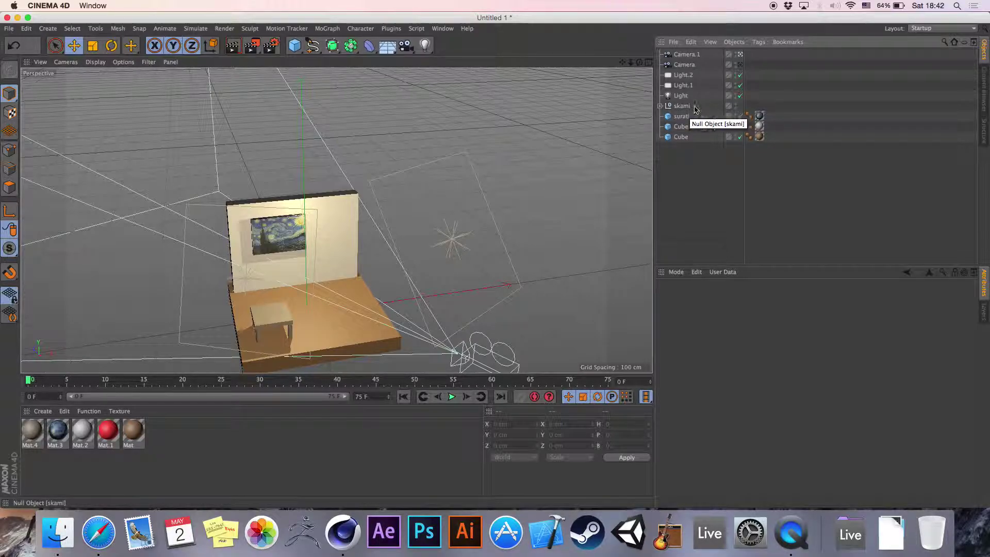
- Group the omni light and both area lights under one null named Lights
drag(714, 74, 691, 98)
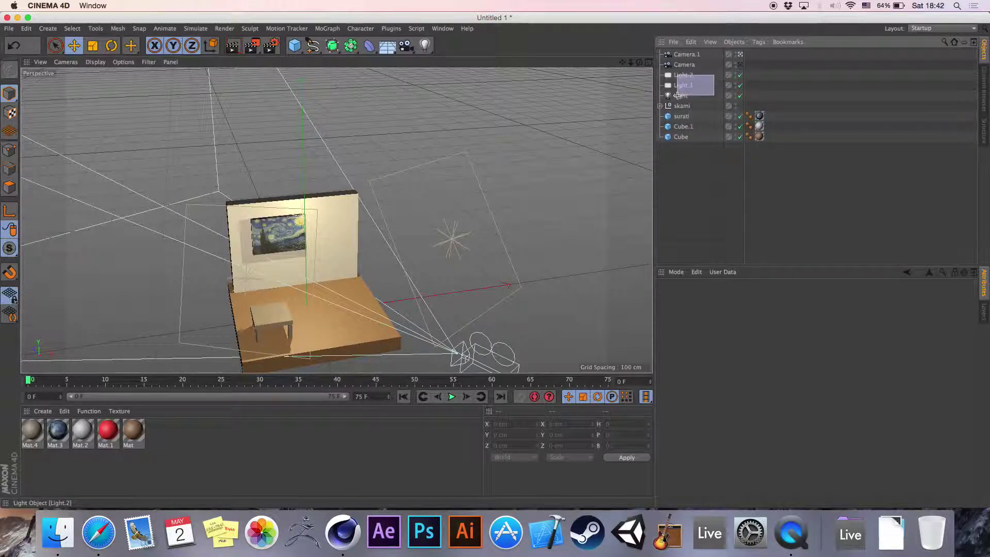
drag(295, 46, 309, 54)
drag(704, 85, 685, 56)
double_click(680, 54)
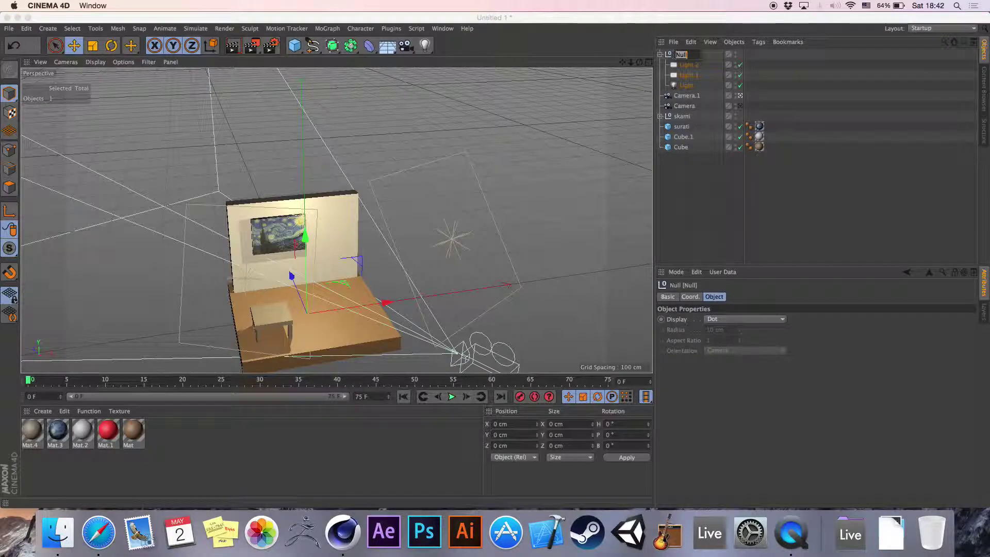
text(Light)
key(BackSpace)
key(BackSpace)
key(BackSpace)
text(Lights)
key(Return)
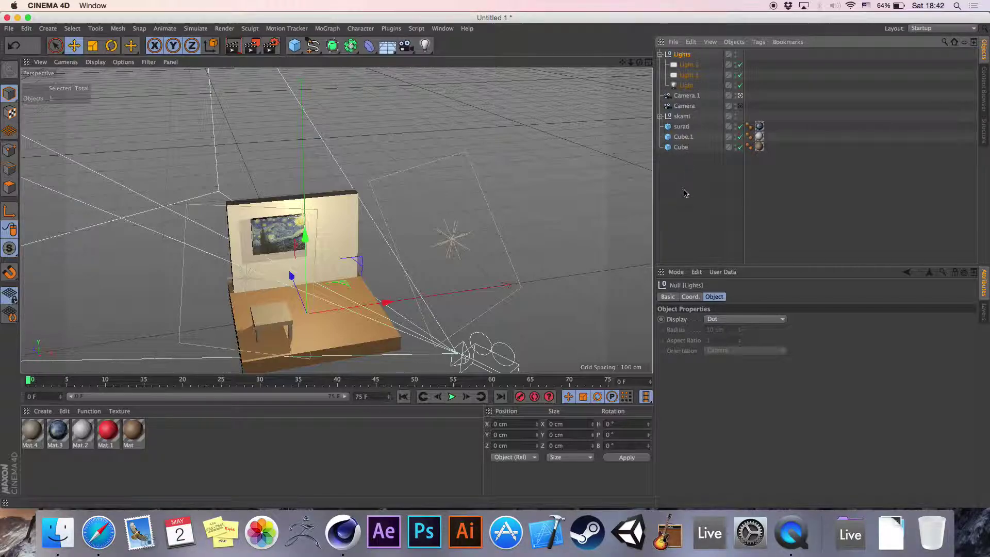
click(686, 229)
- Try scattering the three lights outside the Lights group among the other scene objects, and undo the moves
click(660, 116)
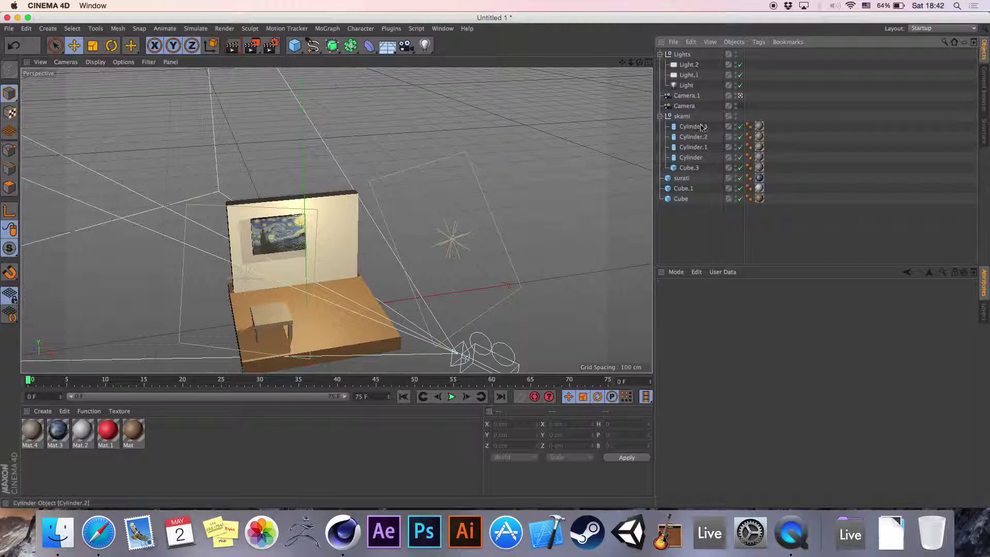
drag(688, 86, 685, 193)
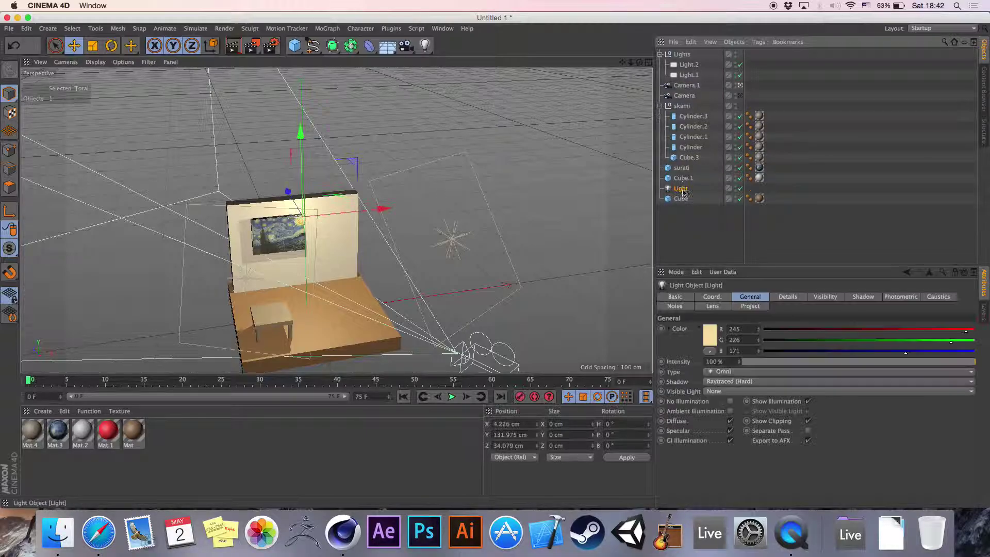
drag(687, 66, 680, 172)
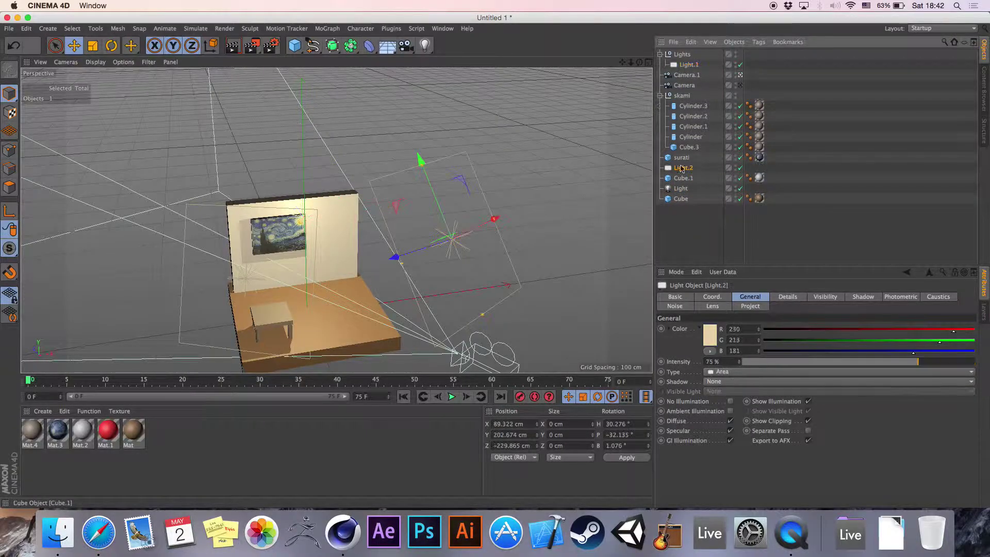
drag(690, 66, 684, 92)
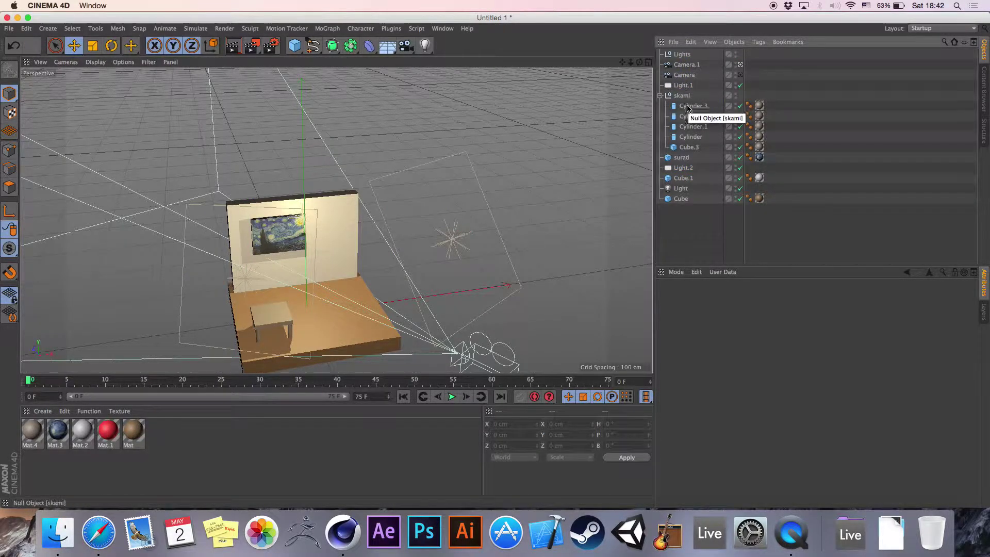
key(super+z)
key(super+z)
key(super+z)
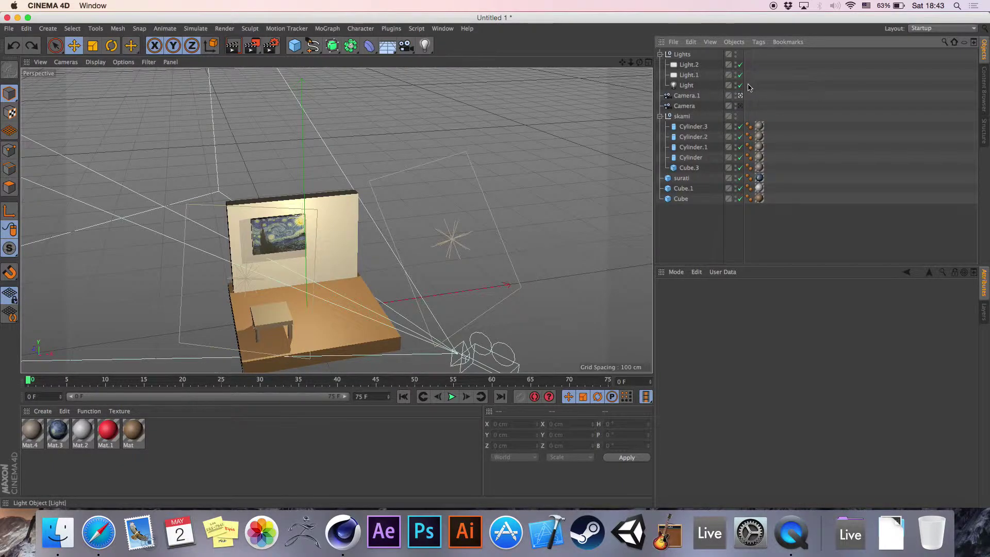
- Select the Lights group and inspect the room corner from a closer, lower side angle
click(690, 66)
click(684, 56)
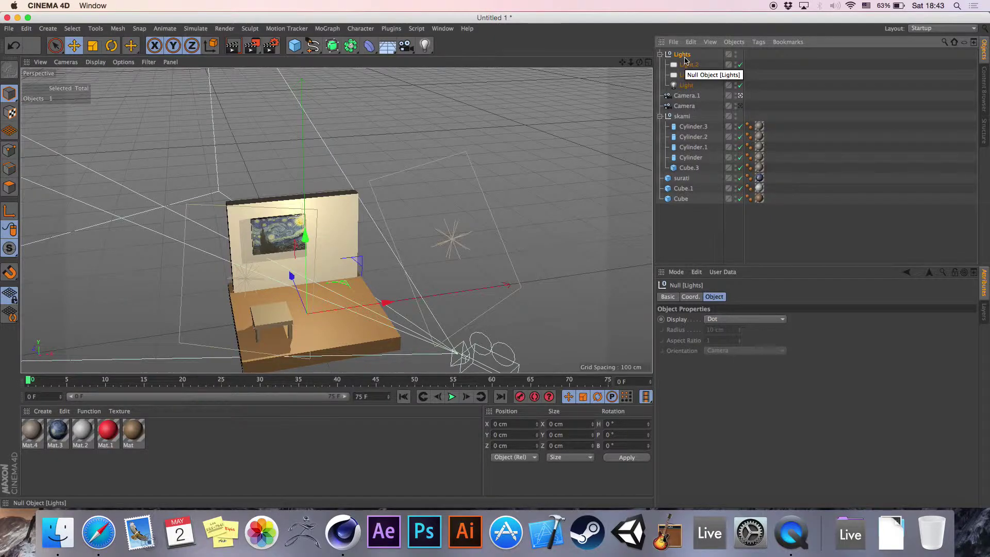
alt+drag(438, 216, 442, 161)
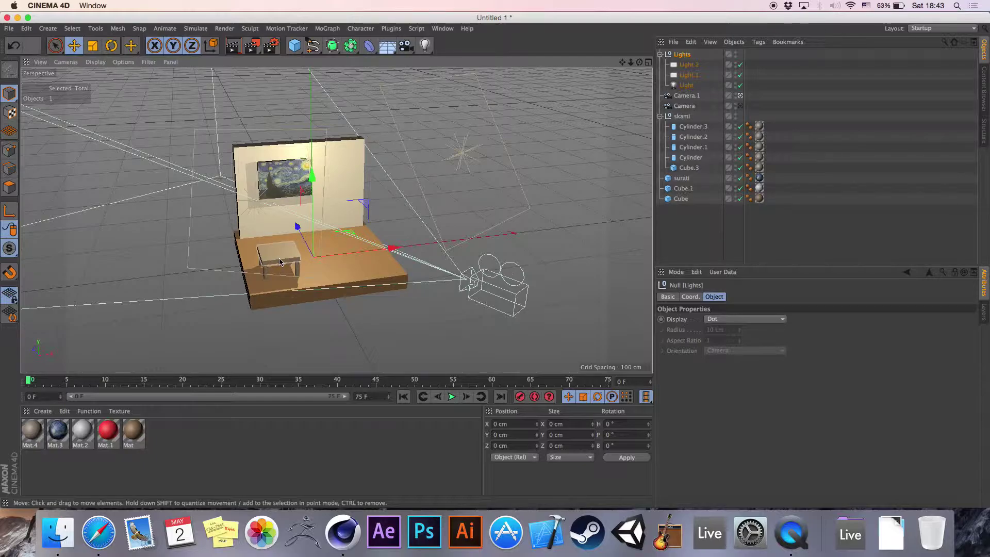
drag(640, 62, 546, 72)
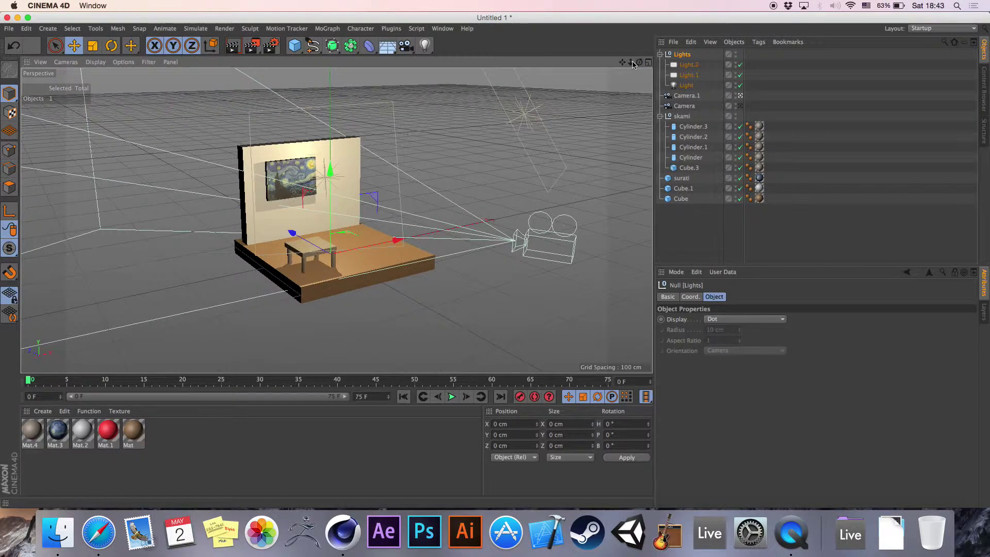
drag(630, 62, 650, 64)
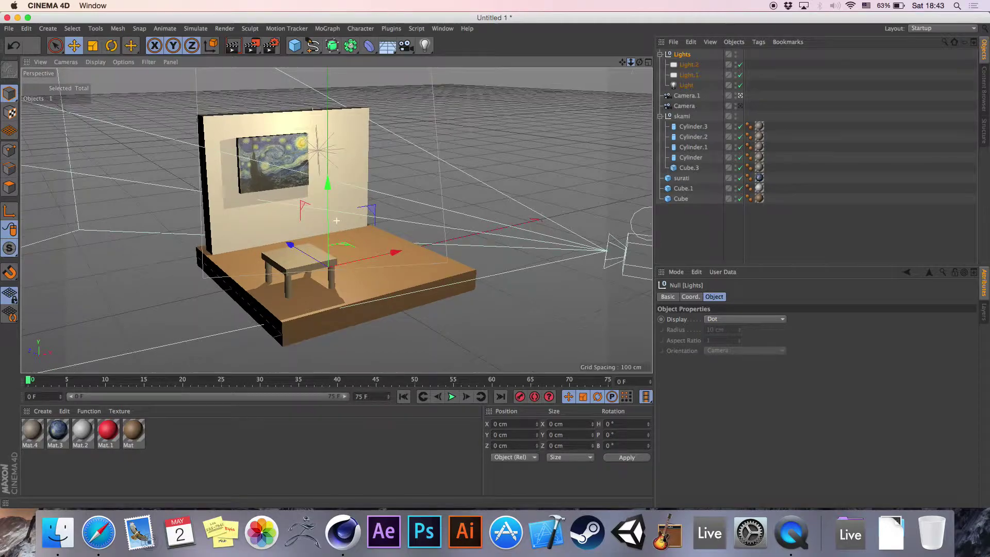
- Reorder the wall object Cube.1 in the object hierarchy so it sits last, directly below Cube
click(367, 167)
drag(685, 189, 686, 117)
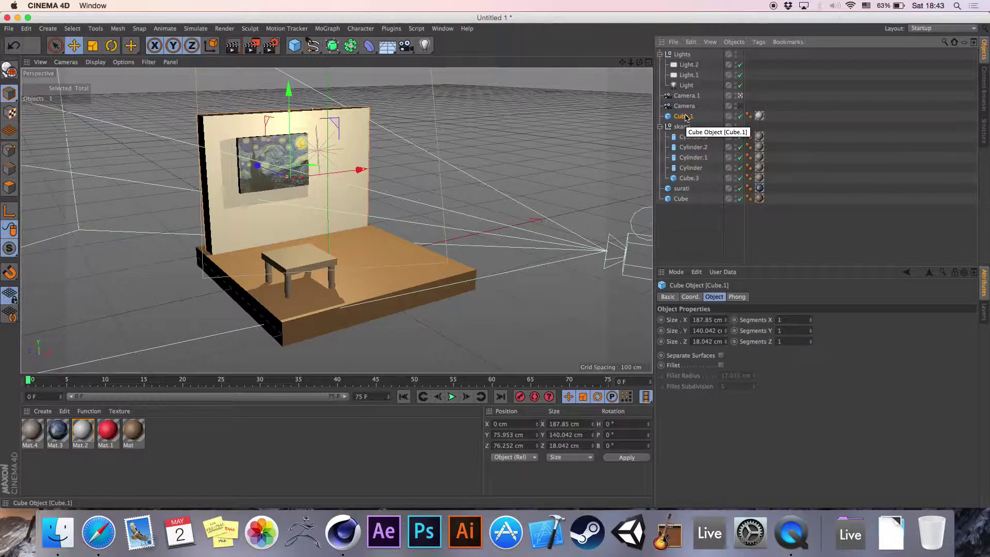
click(685, 215)
drag(681, 113, 687, 218)
click(694, 229)
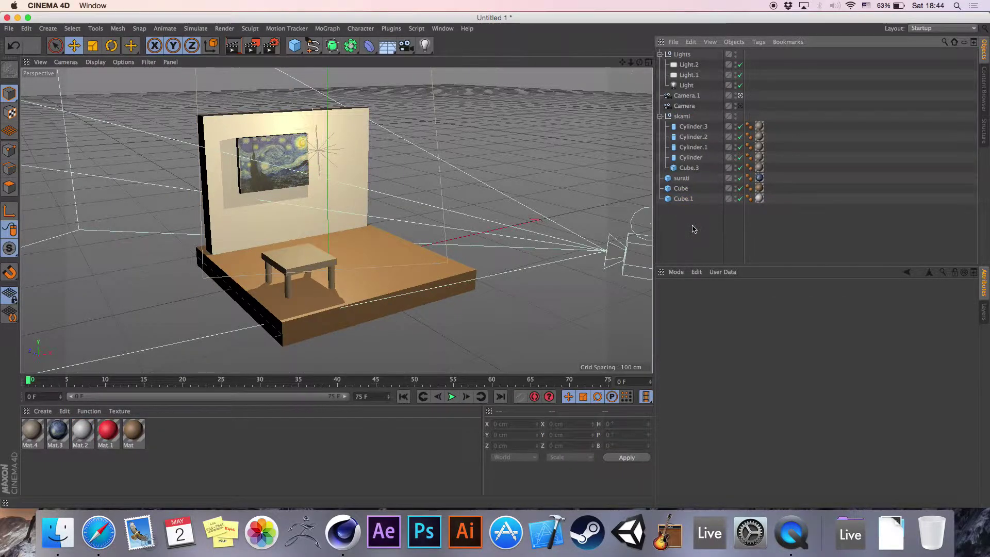
key(super+s)
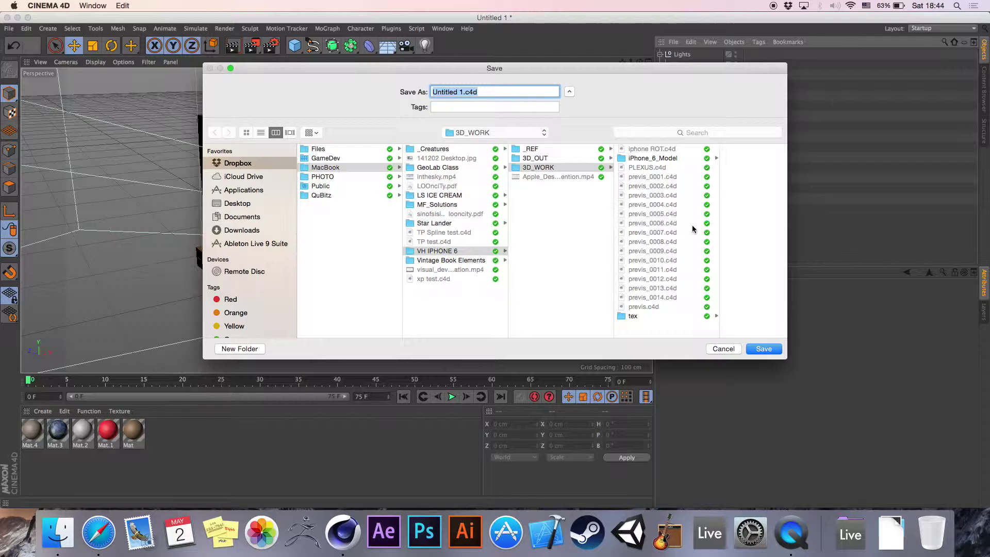
click(318, 188)
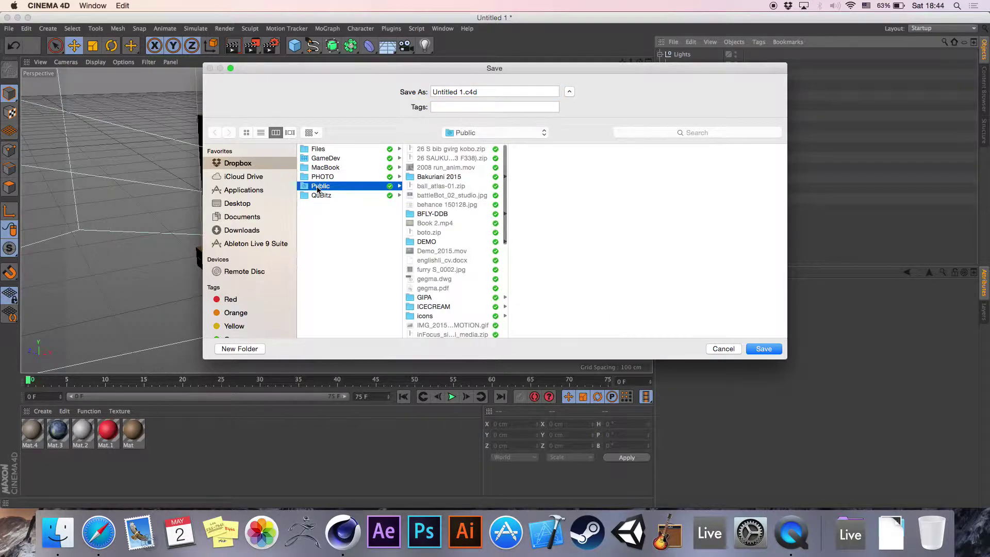
click(342, 168)
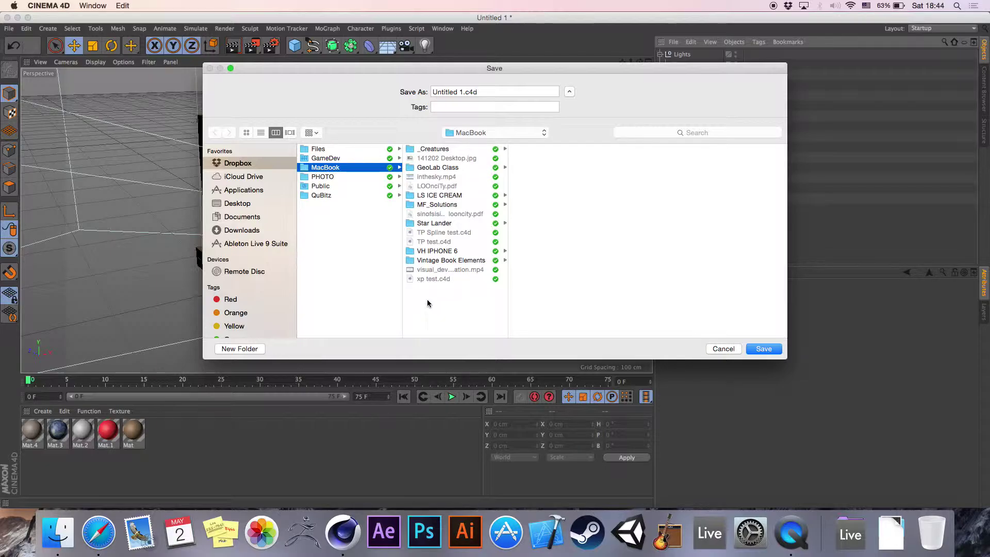
click(453, 168)
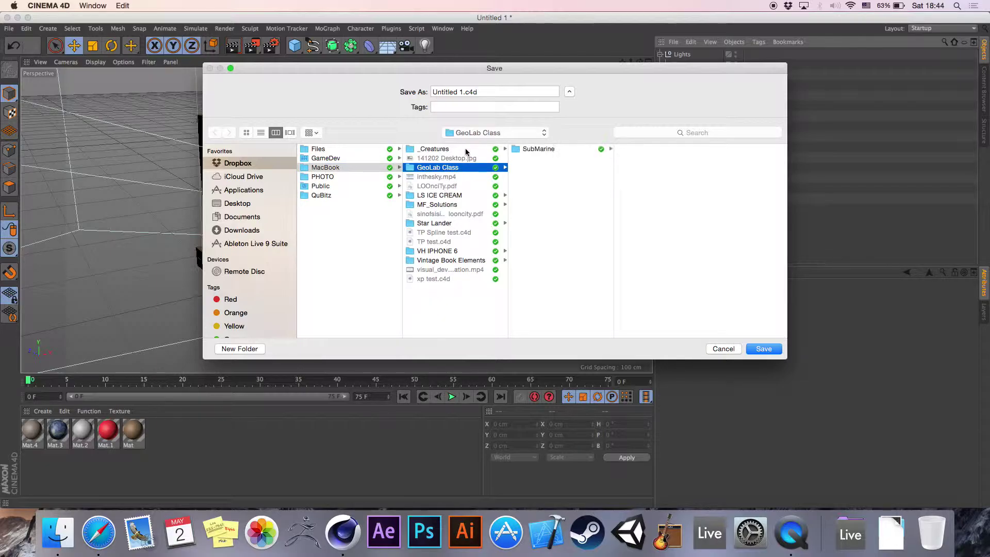
click(509, 90)
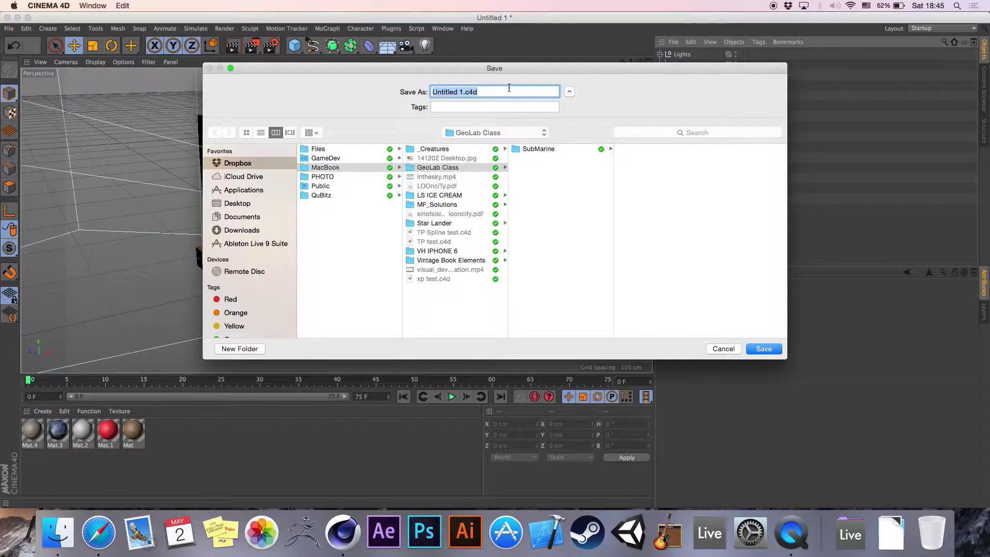
text(class 01)
click(763, 349)
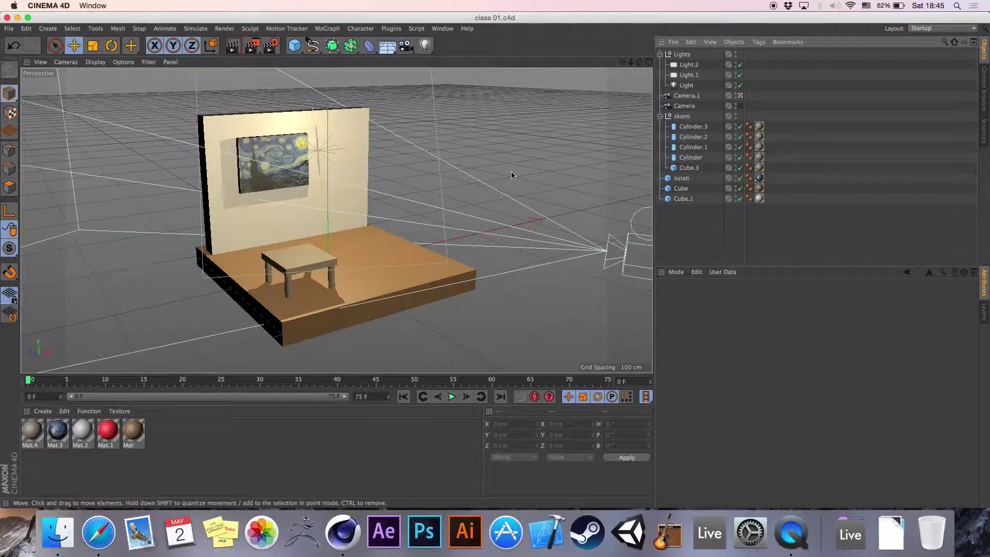
- Show the colour texture settings of the painting material Mat.3 to check its image file path
click(8, 29)
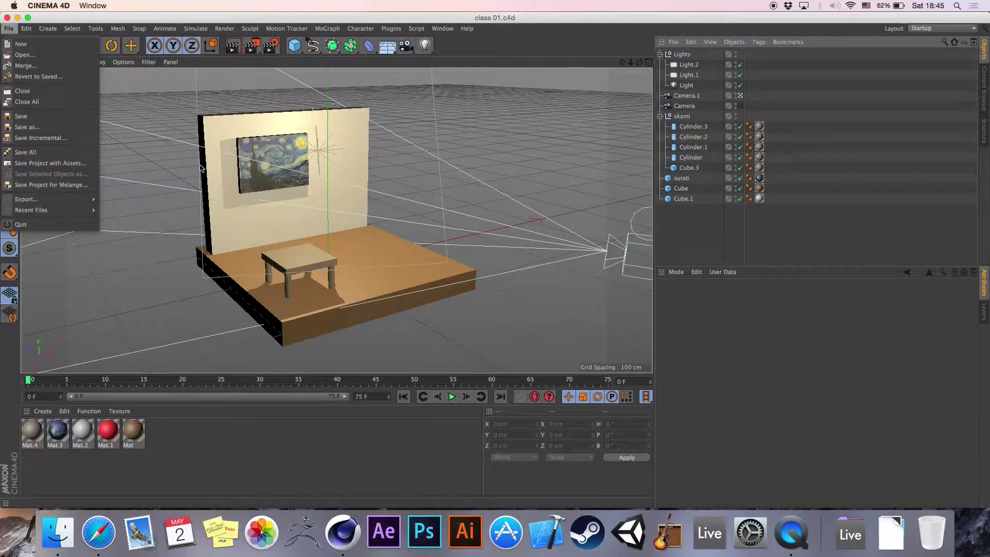
click(254, 96)
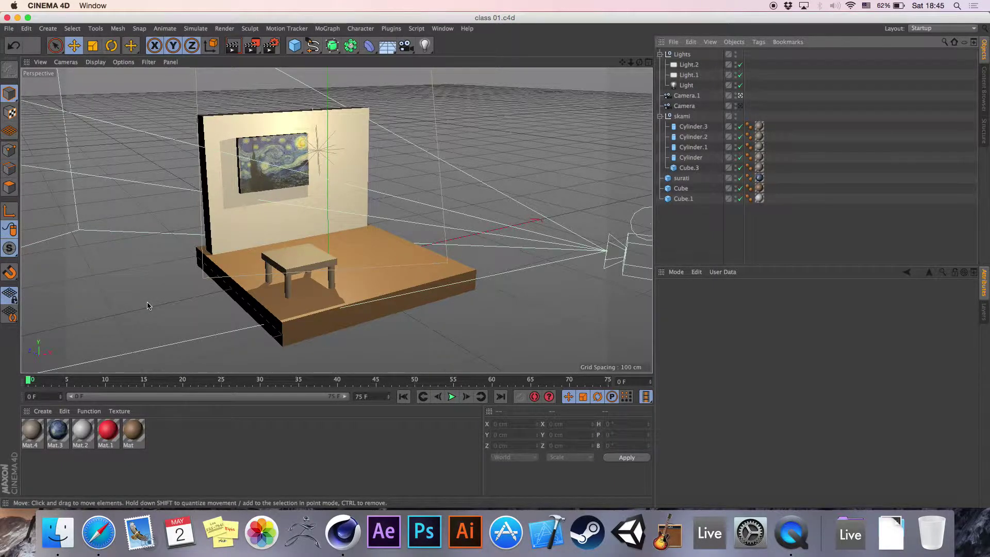
click(57, 430)
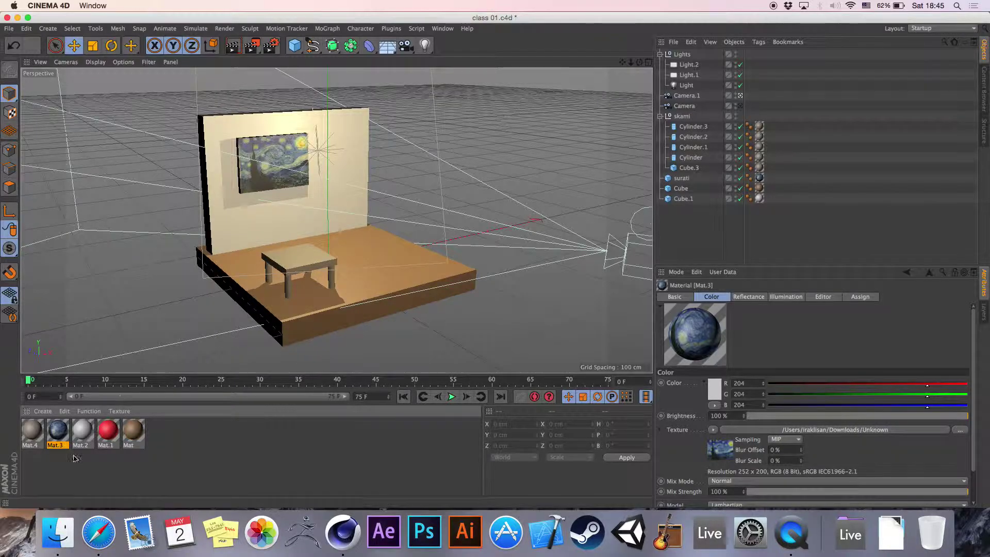
click(52, 531)
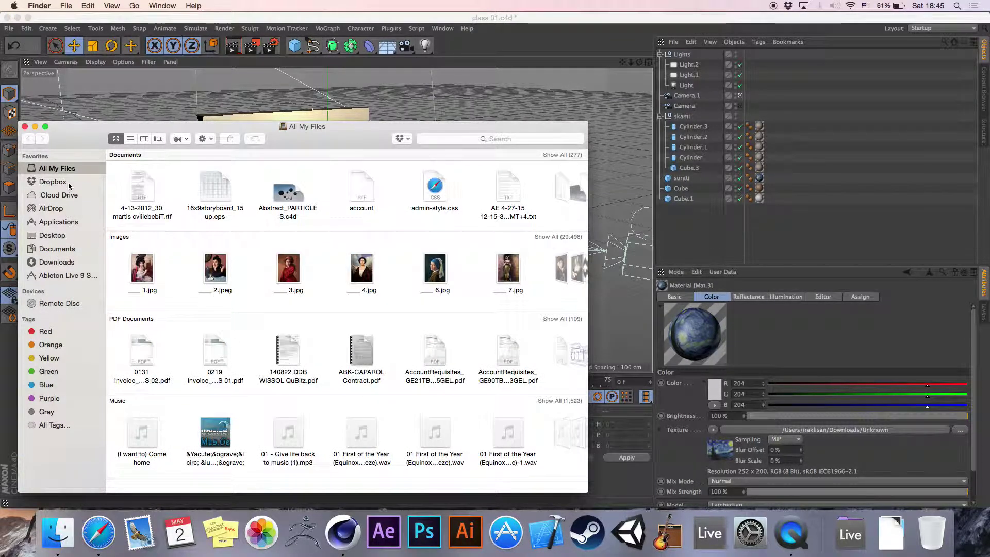
click(52, 182)
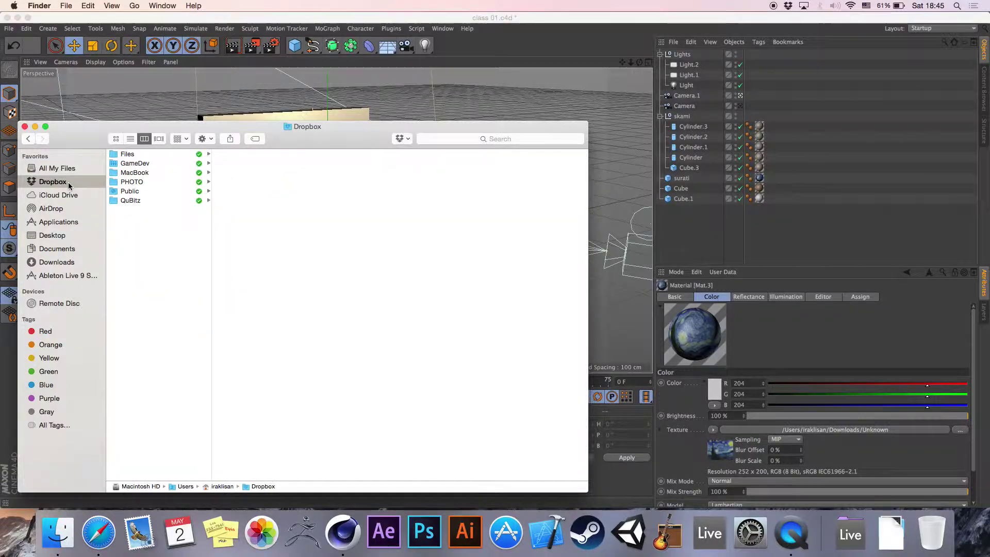
click(149, 172)
click(258, 174)
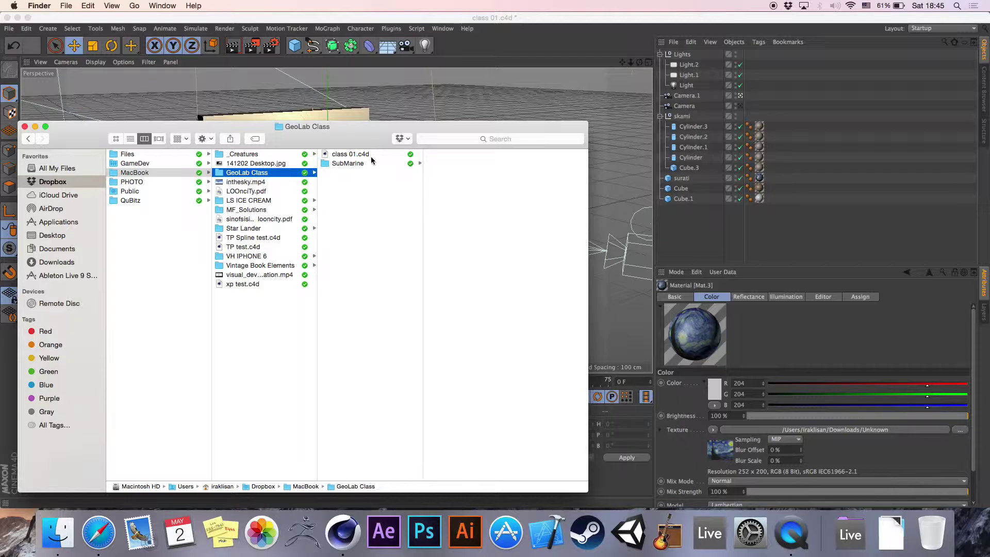
right_click(363, 241)
click(381, 248)
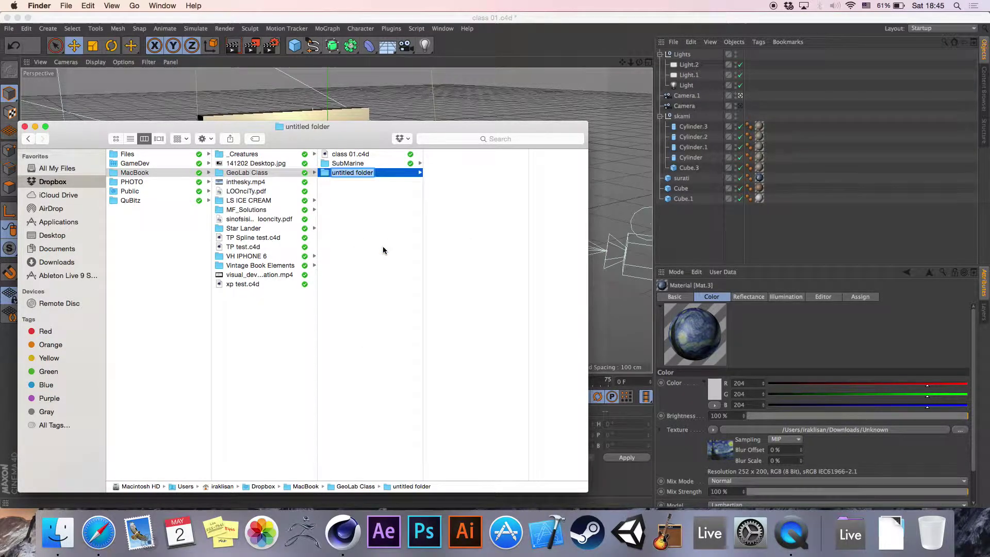
text(Class 01)
key(Return)
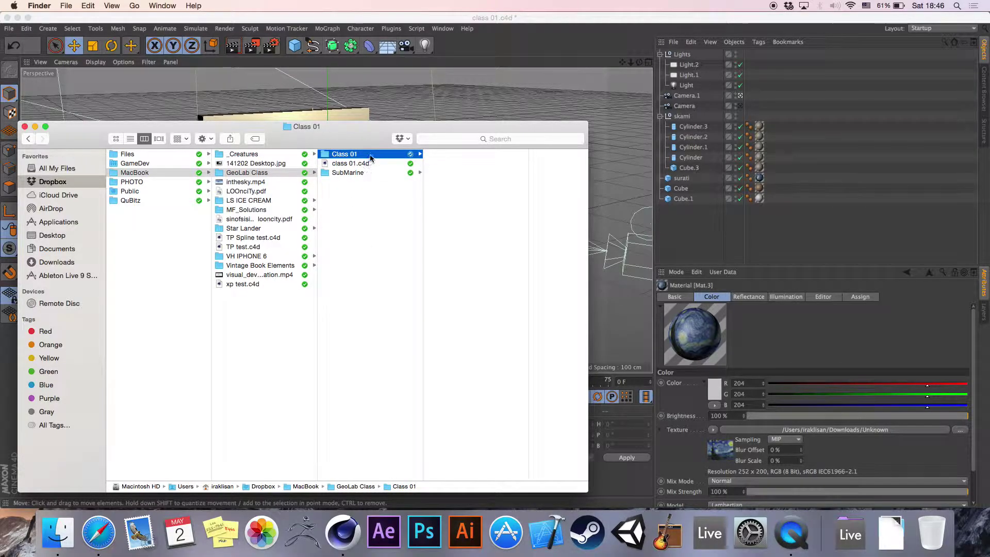
- Move class 01.c4d into the Class 01 folder and close the open project in Cinema 4D
click(361, 163)
drag(340, 165, 349, 156)
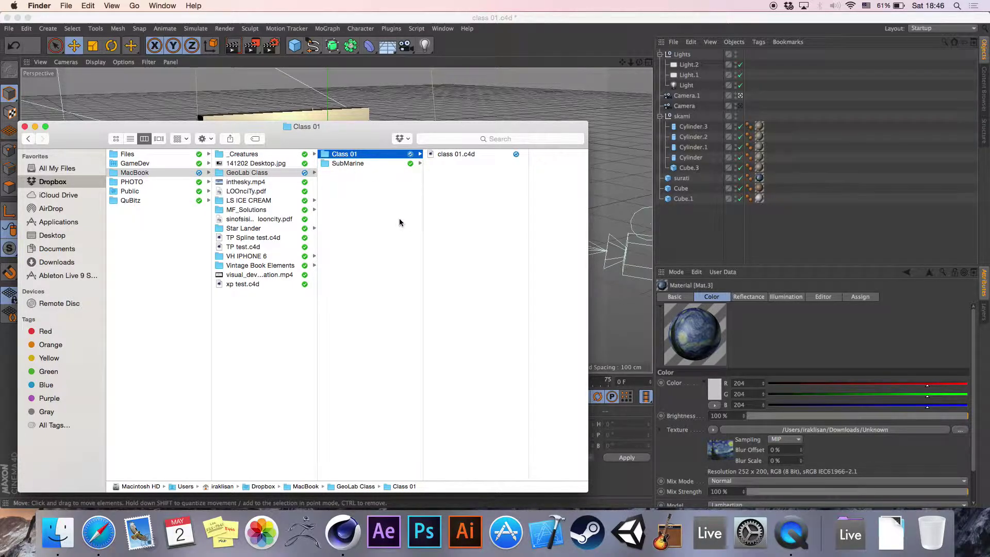
click(547, 51)
key(super+w)
click(459, 184)
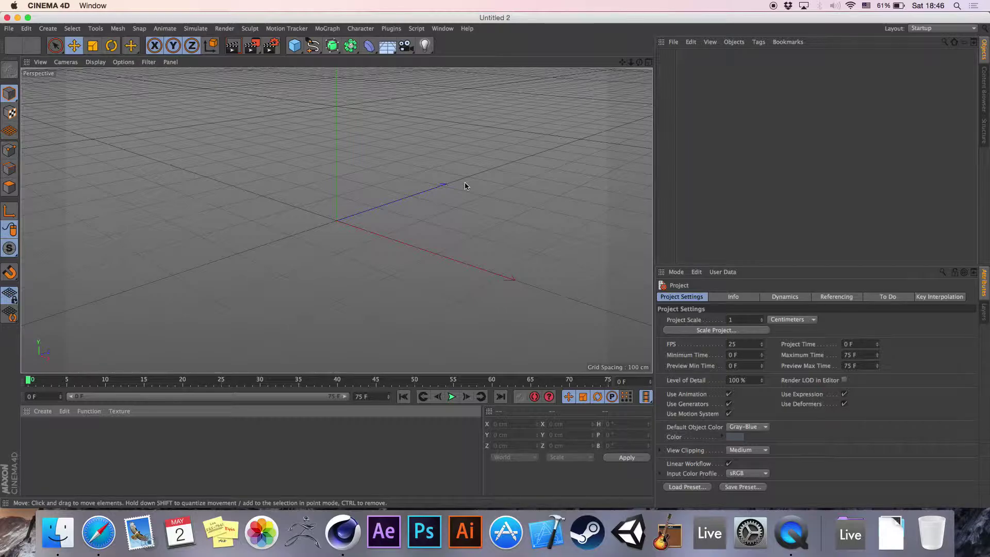
- Back in Finder, create a folder named "tex" inside the Class 01 folder
click(46, 534)
drag(373, 134, 385, 101)
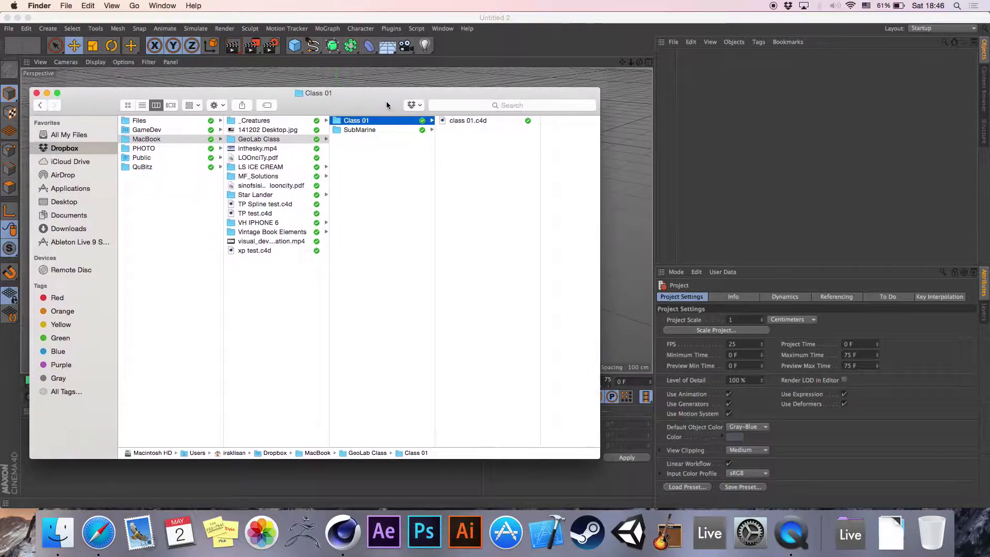
right_click(469, 178)
click(484, 194)
text(tex)
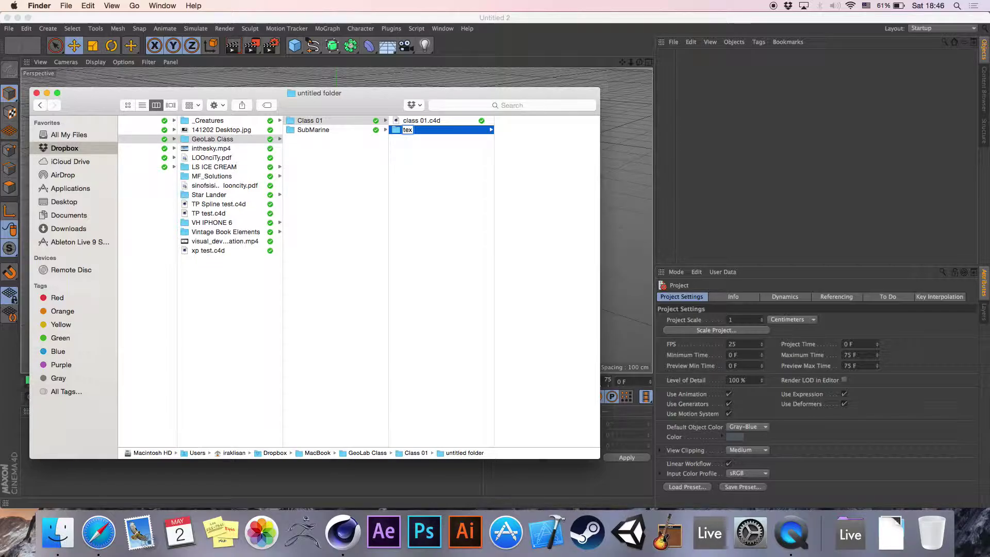
key(Return)
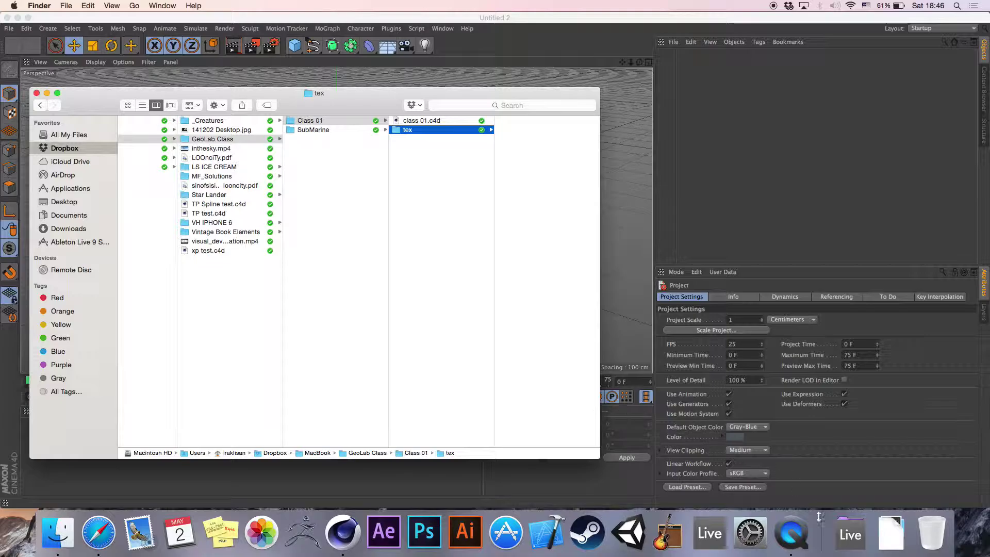
- Rename the painting image "Unknown" in the Downloads folder to "surati.jpg", accepting the added extension
click(891, 534)
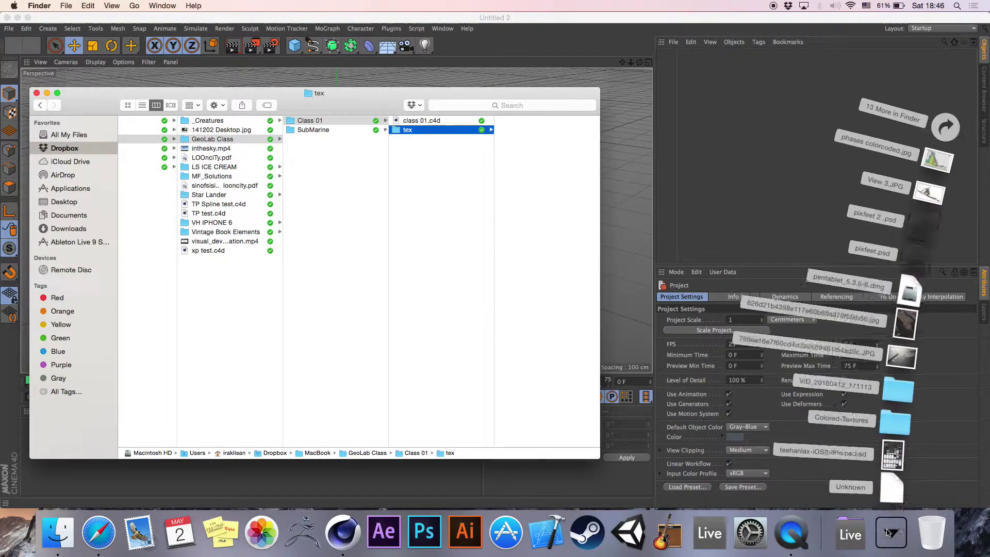
click(952, 126)
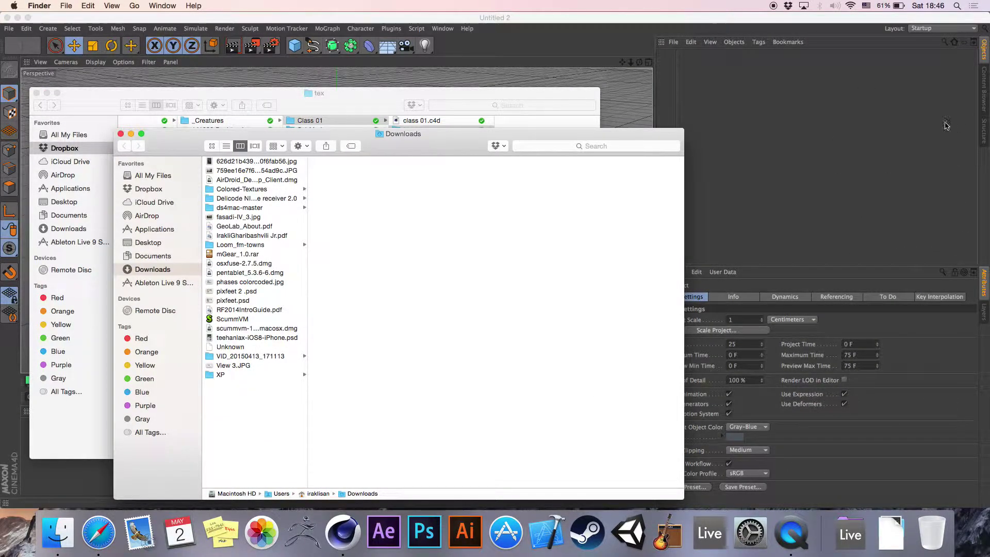
click(233, 349)
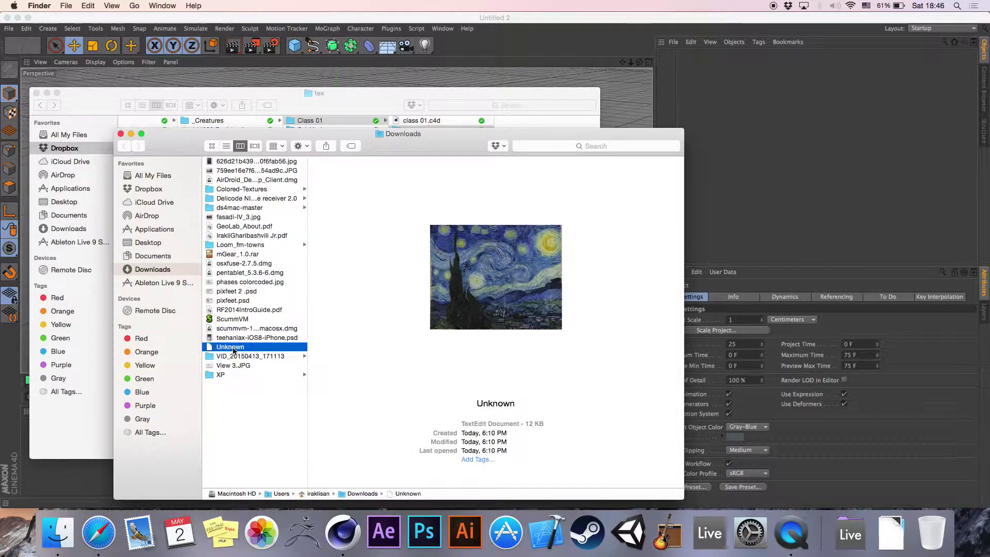
key(Return)
text(surati.jpg)
key(Return)
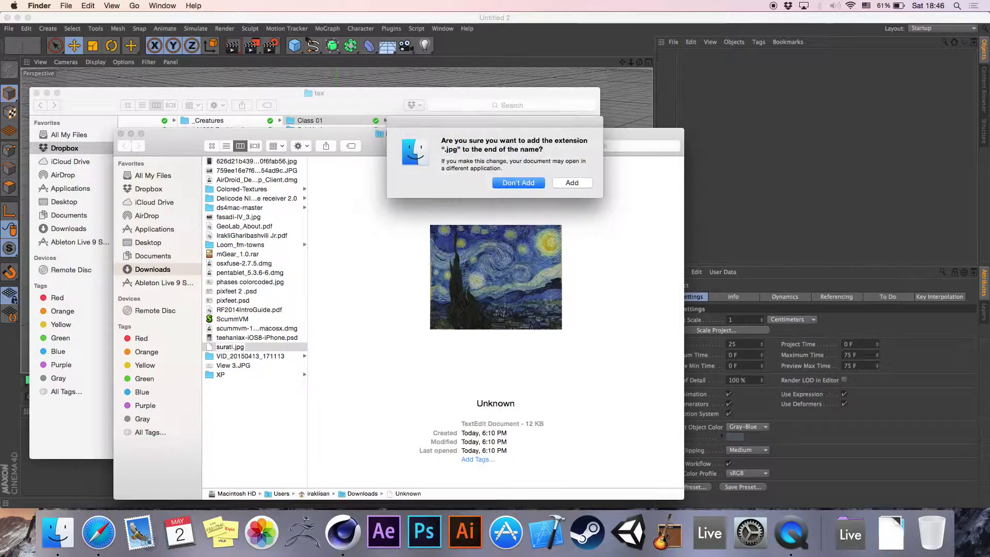
click(572, 183)
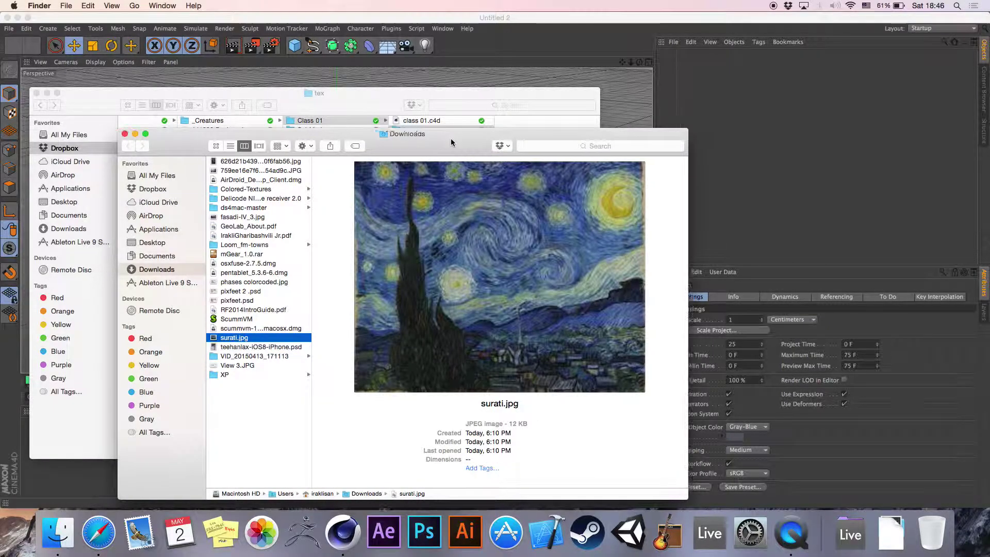
- Move surati.jpg from Downloads into the project's tex folder and close the Downloads window
drag(417, 133, 536, 179)
drag(358, 384, 538, 152)
key(super+w)
drag(342, 93, 378, 111)
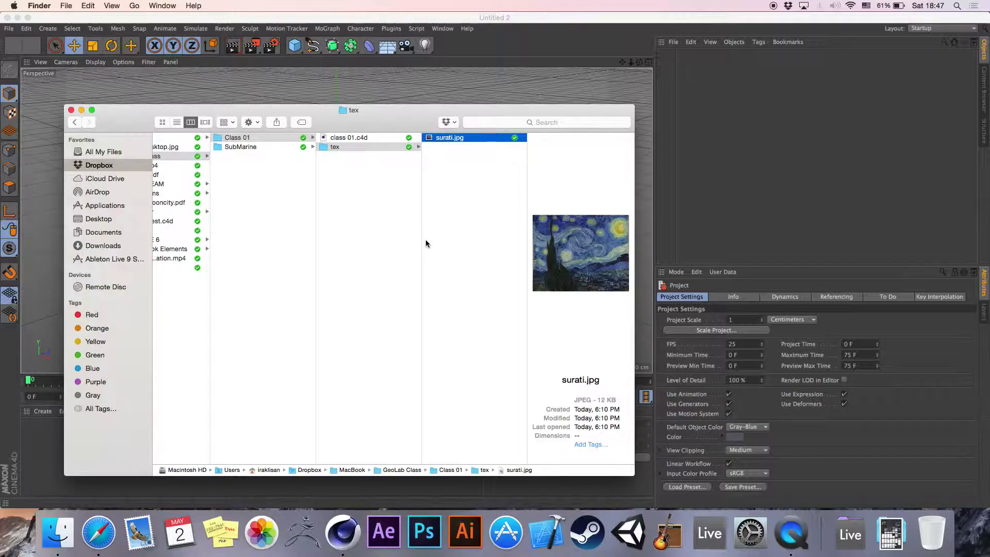
- Switch to Cinema 4D and open class 01.c4d from the Class 01 folder
click(489, 83)
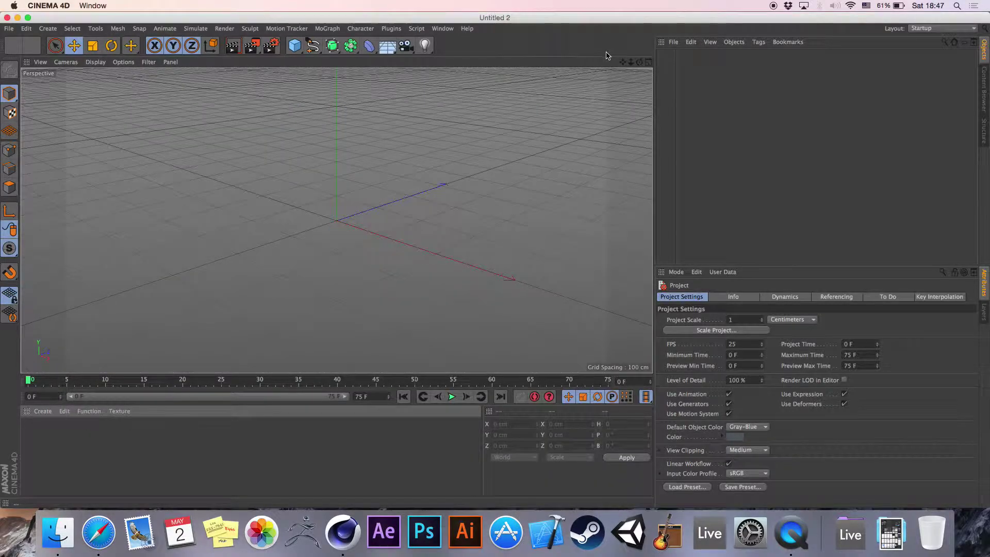
scroll(337, 221, down, 3)
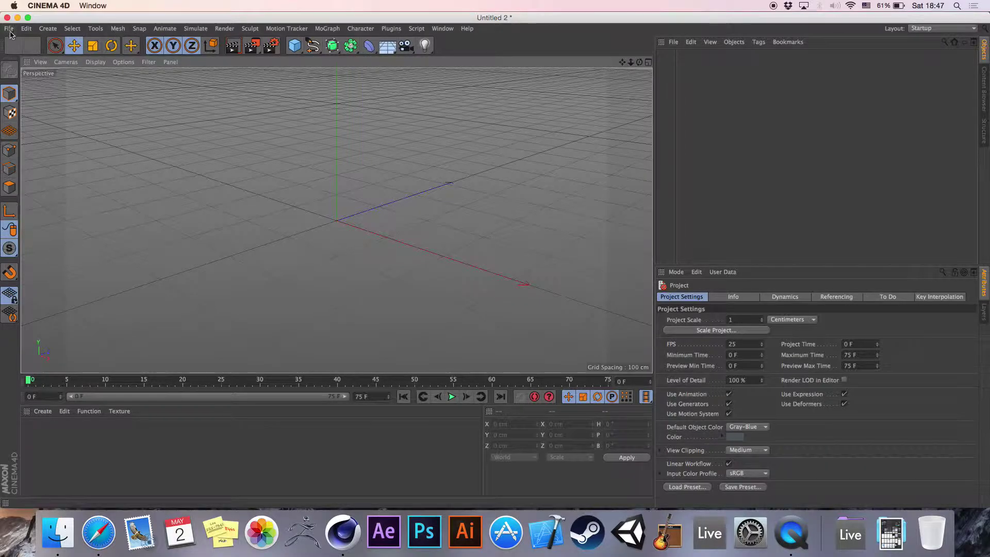
click(9, 28)
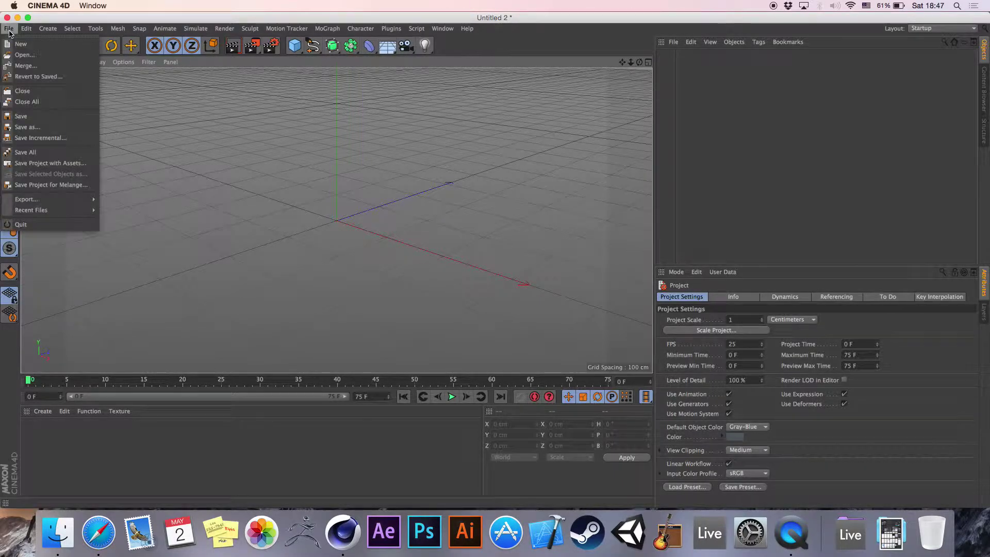
click(25, 54)
click(549, 80)
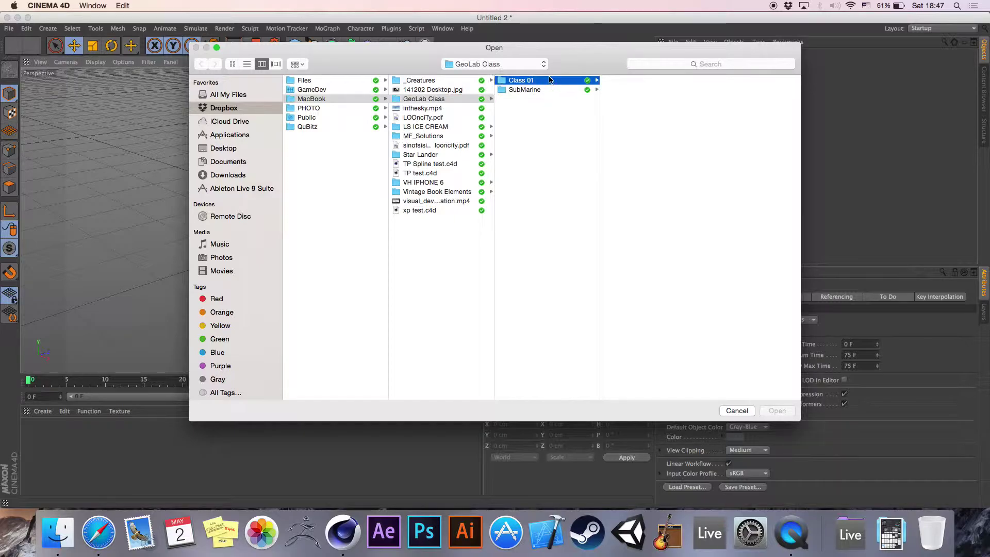
click(634, 81)
click(777, 410)
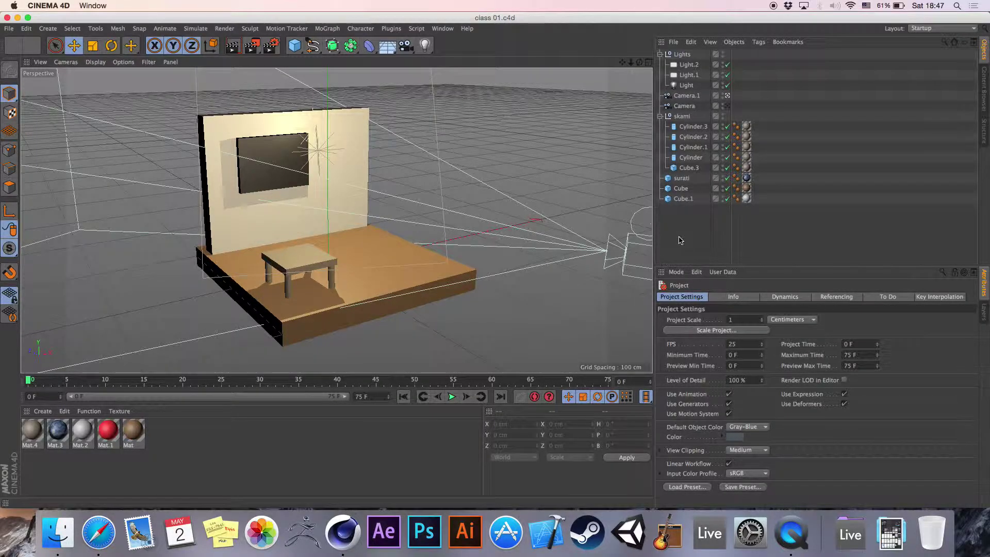
- Check the Class 01 project folder in Finder, and show Mat.3's colour texture settings in Cinema 4D
click(57, 532)
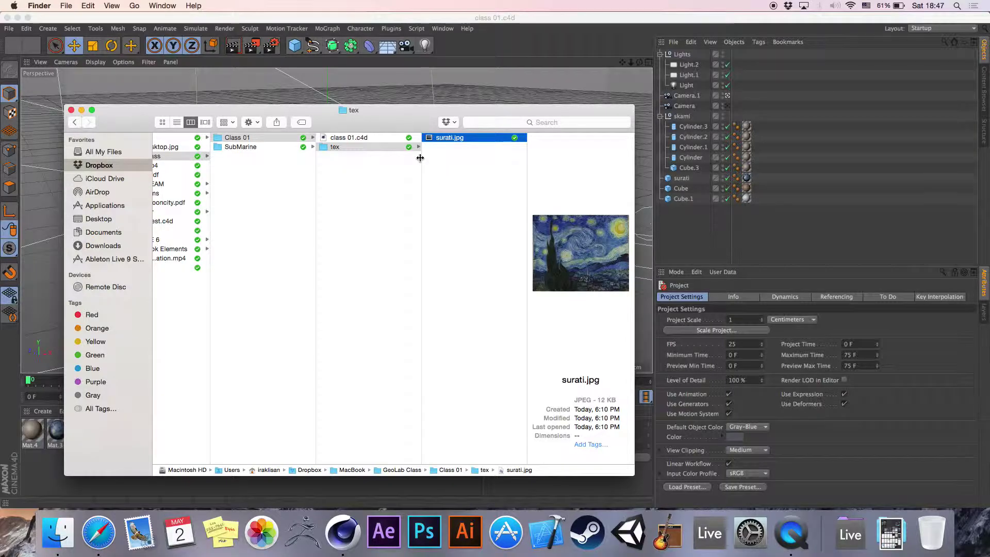
key(Left)
key(Left)
key(super+Tab)
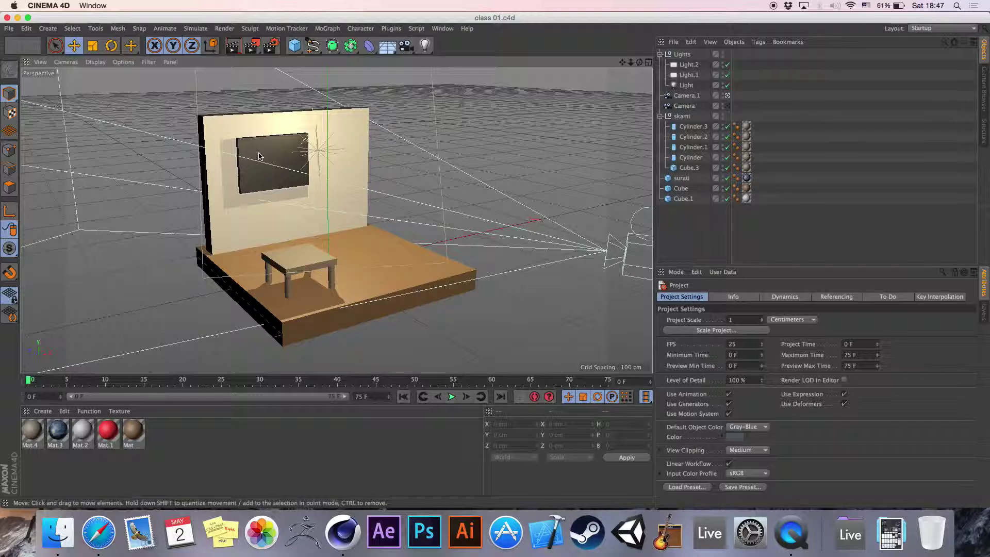
click(58, 432)
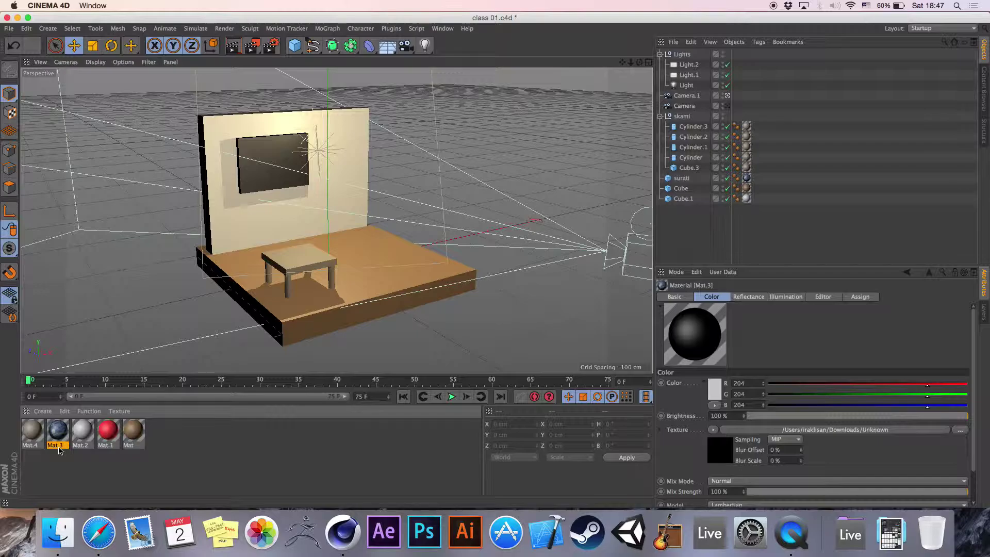
- Rename the material Mat.3 to "surati"
double_click(58, 446)
text(surati)
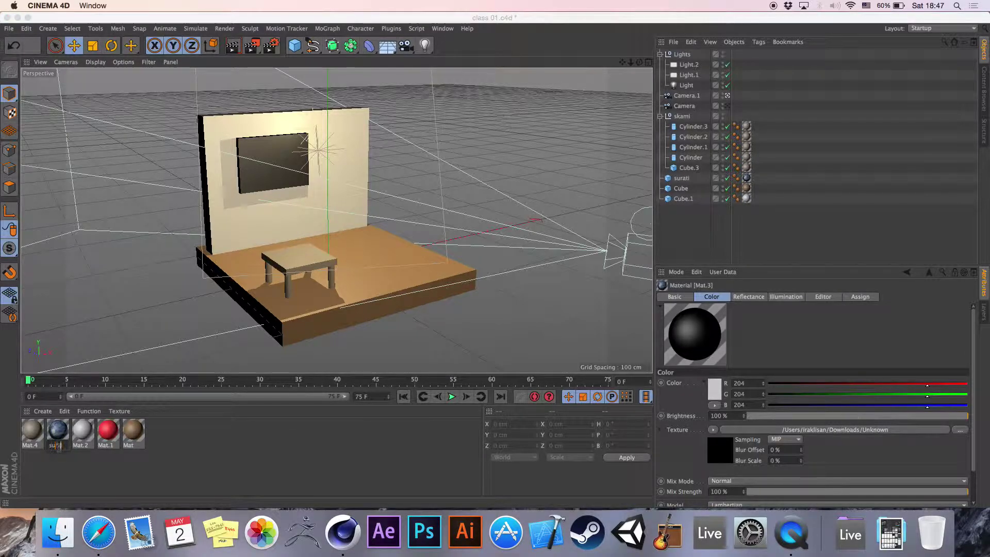
key(Return)
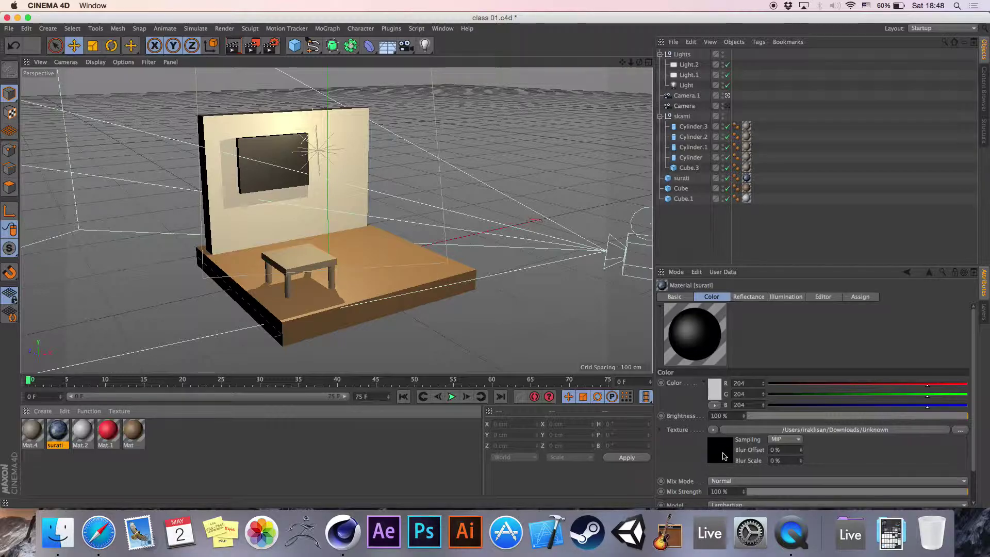
- Relink the surati material's colour texture to surati.jpg in Dropbox > MacBook > GeoLab Class > Class 01 > tex
click(960, 431)
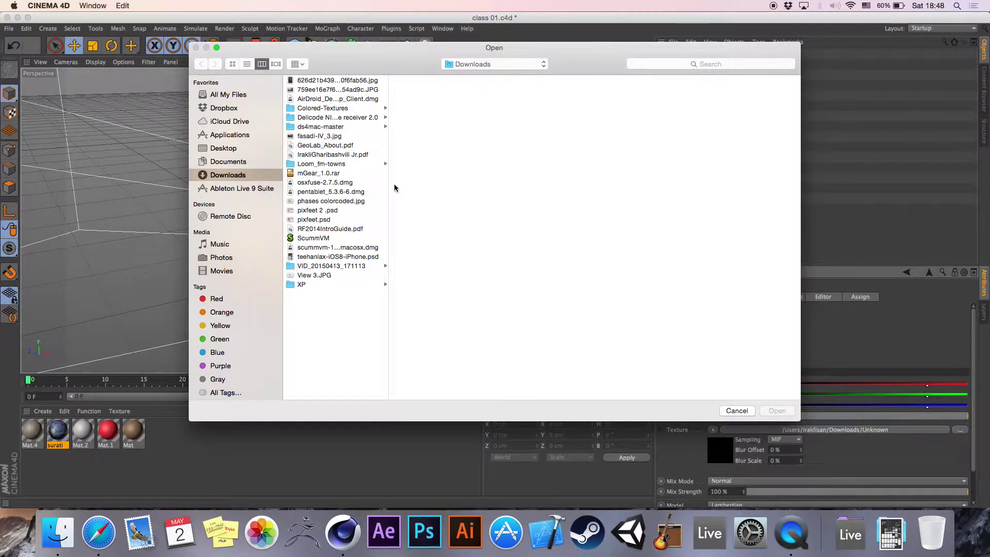
click(266, 108)
click(333, 99)
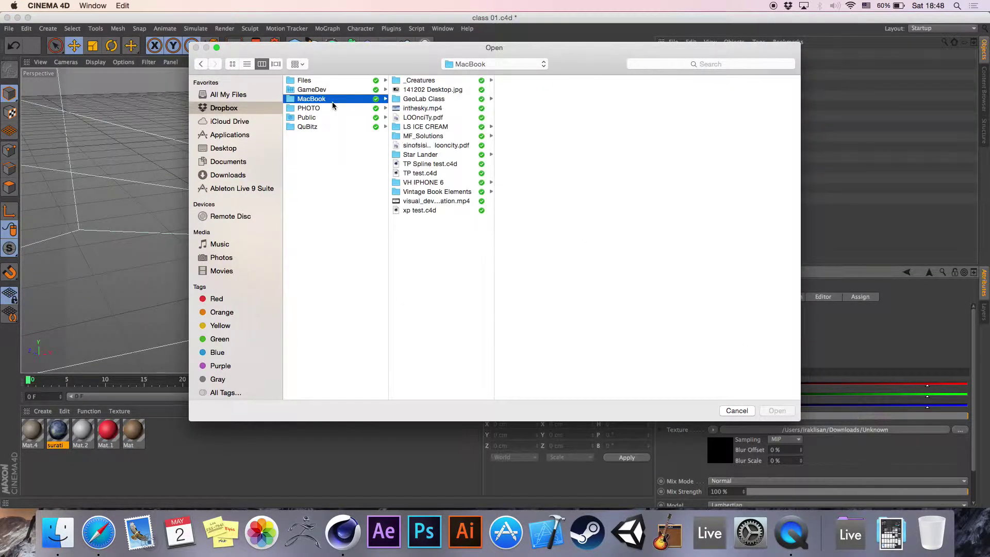
click(420, 99)
click(545, 81)
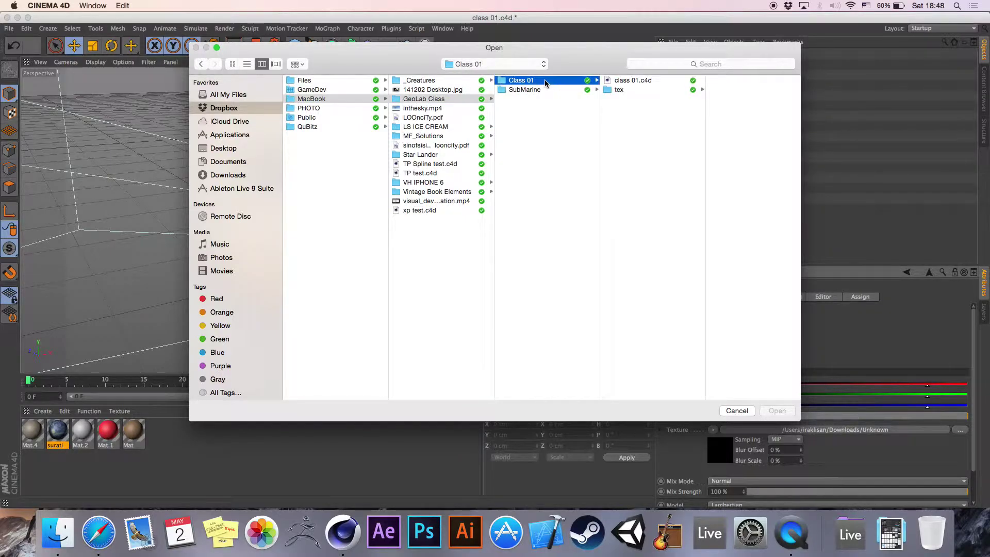
click(617, 90)
click(720, 81)
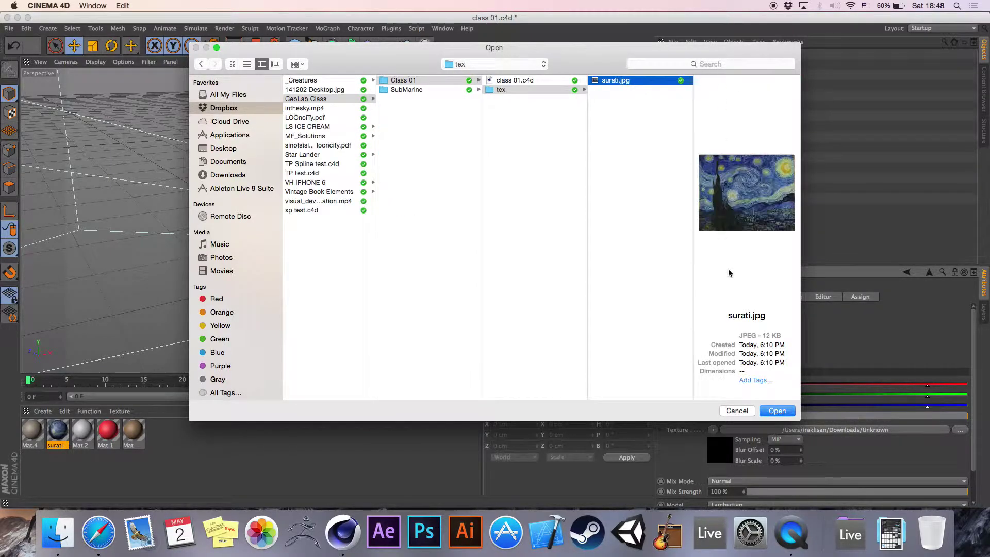
click(776, 411)
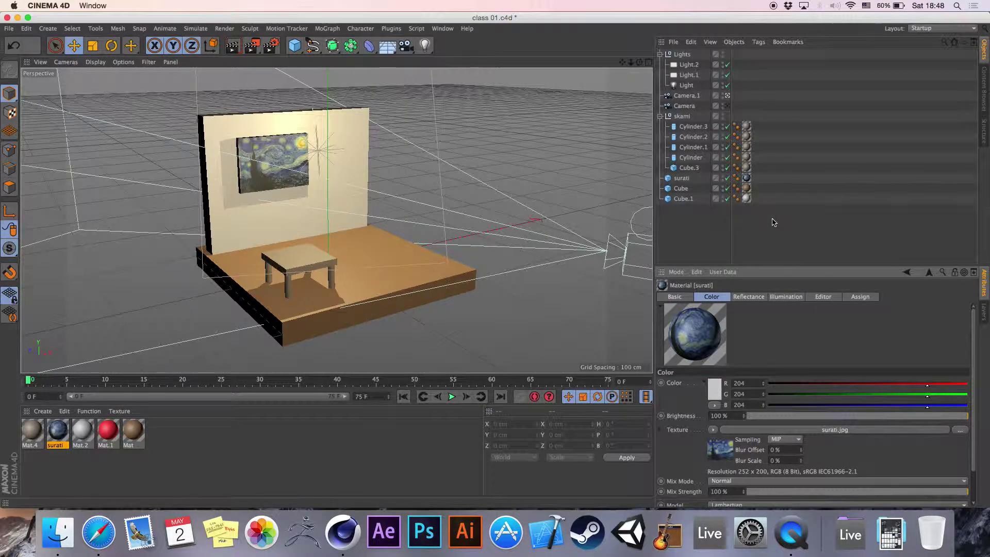
- Widen the object list's name column, and check the surati.jpg texture's status and path in the Texture Manager
drag(731, 227, 749, 228)
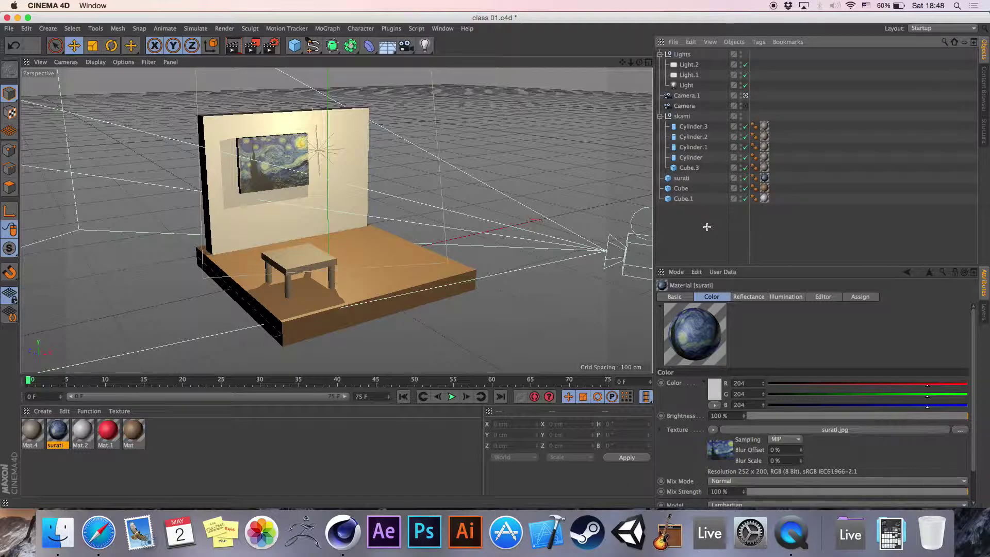
click(442, 30)
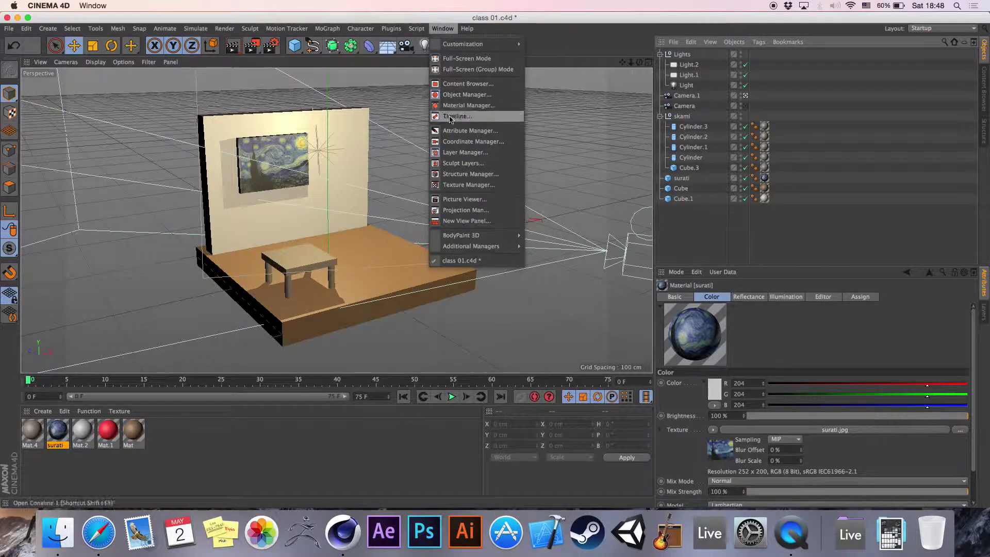
click(460, 187)
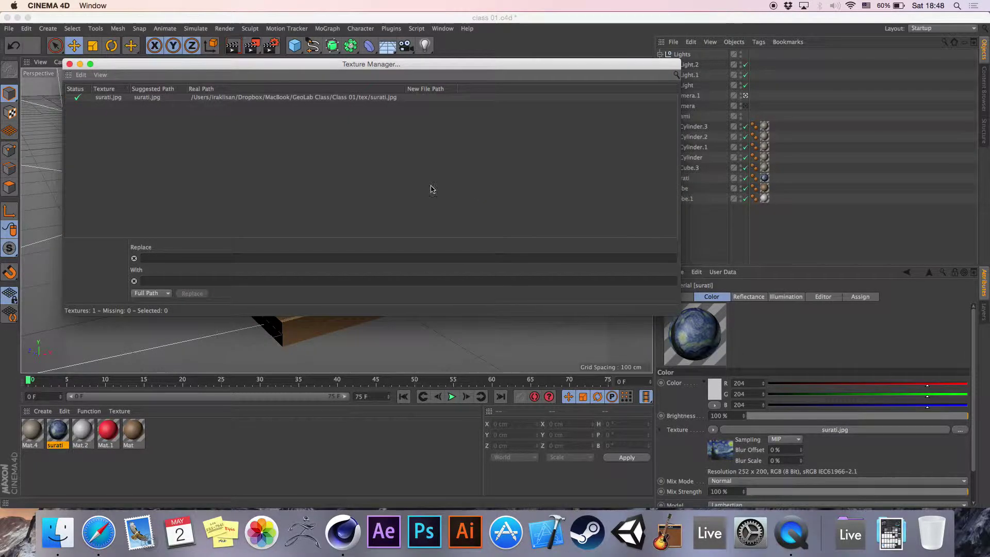
drag(259, 70, 248, 120)
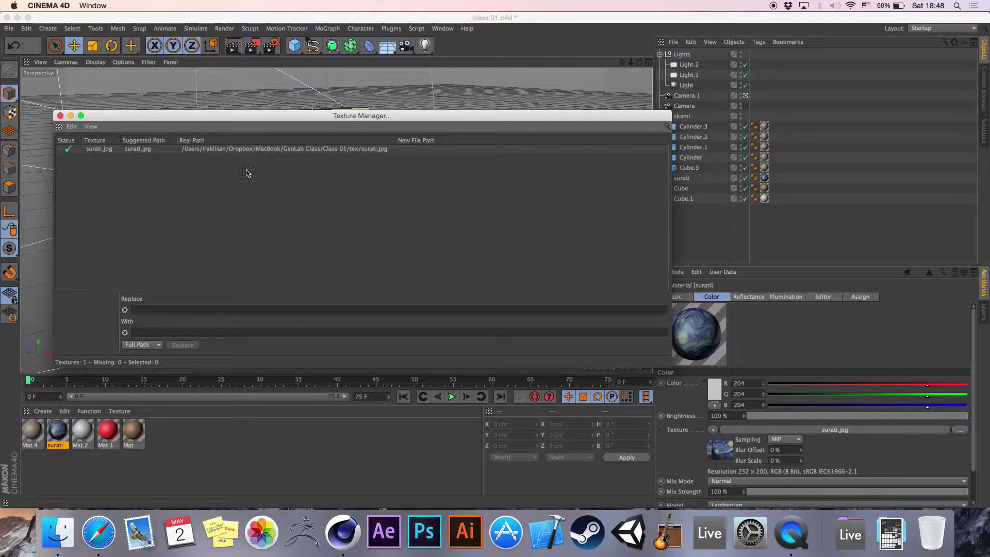
click(124, 137)
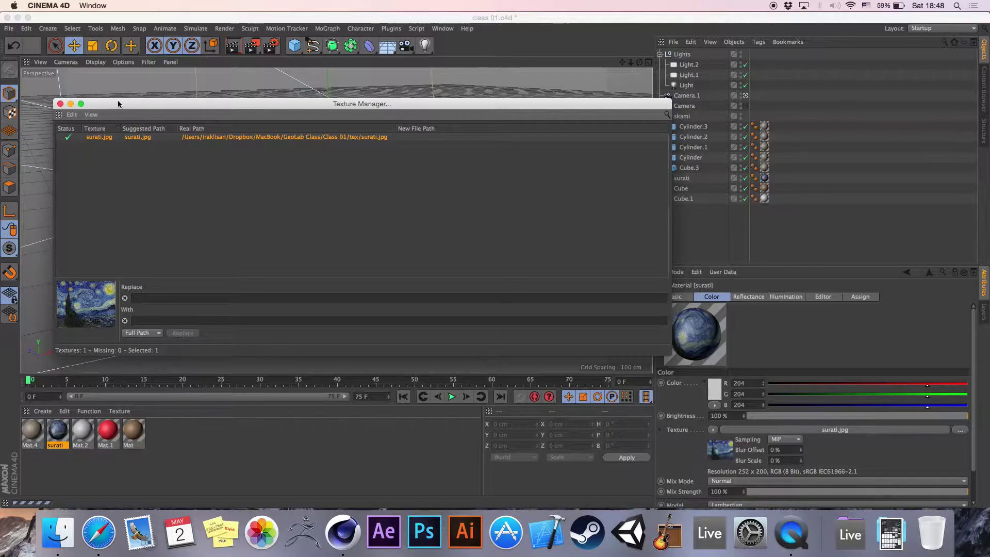
click(60, 104)
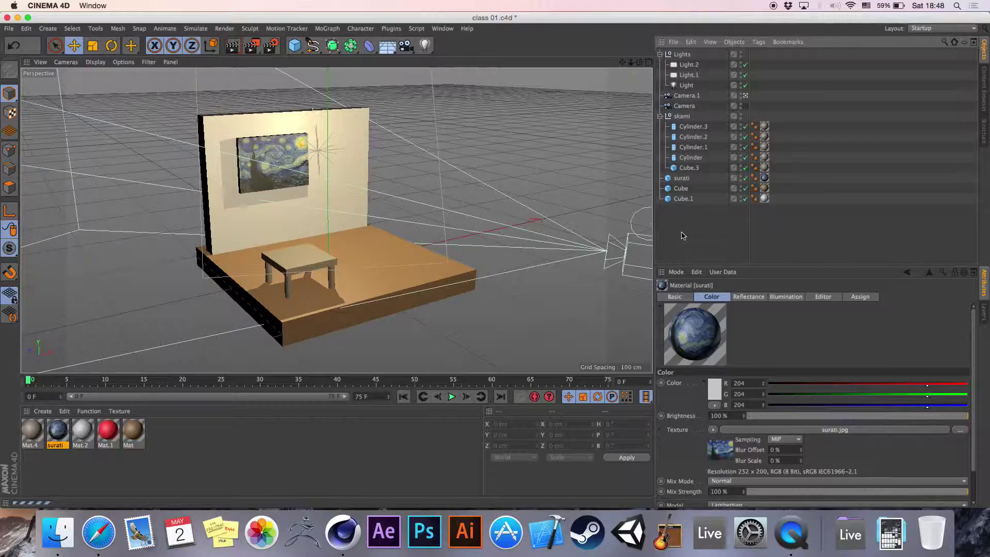
- Activate Live Selection and add a Target Camera to the scene
click(56, 46)
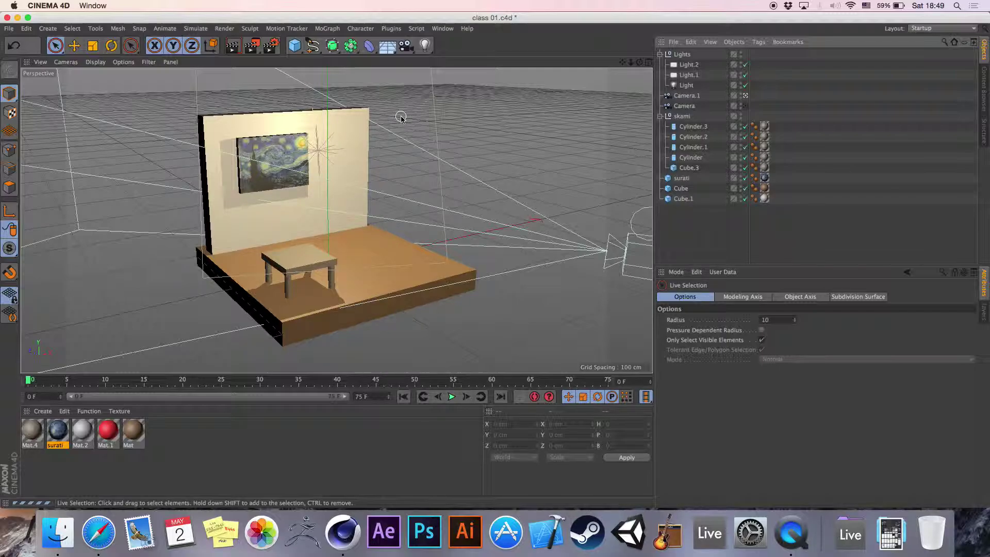
click(406, 47)
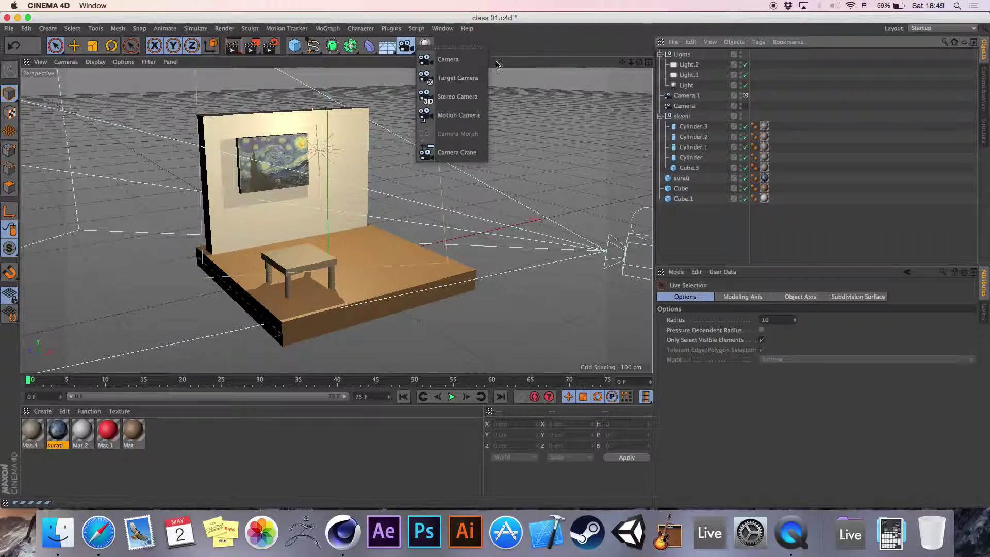
click(462, 83)
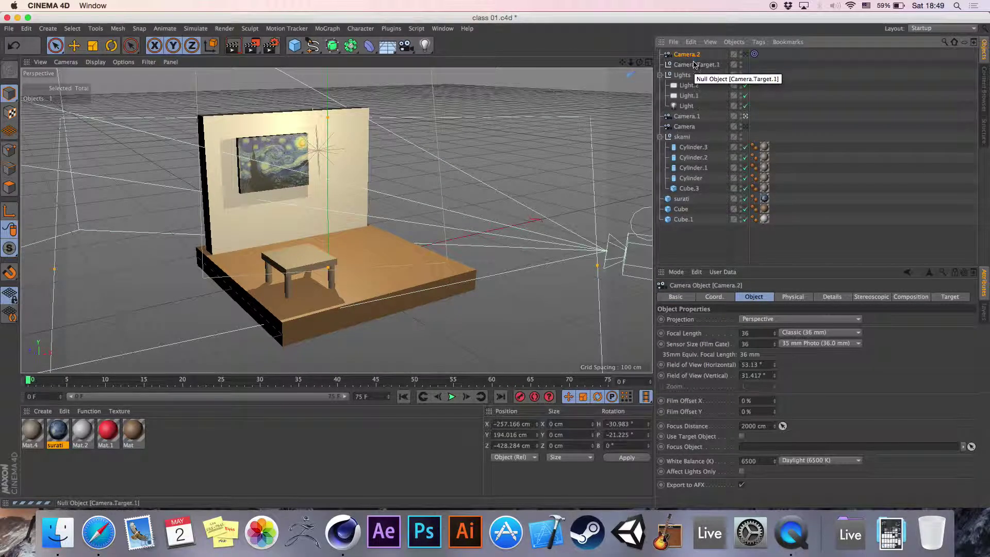
- Look through Camera.2 and move its target null Camera.Target.1 to about X -53 cm, Y 108 cm, Z 4 cm
click(696, 65)
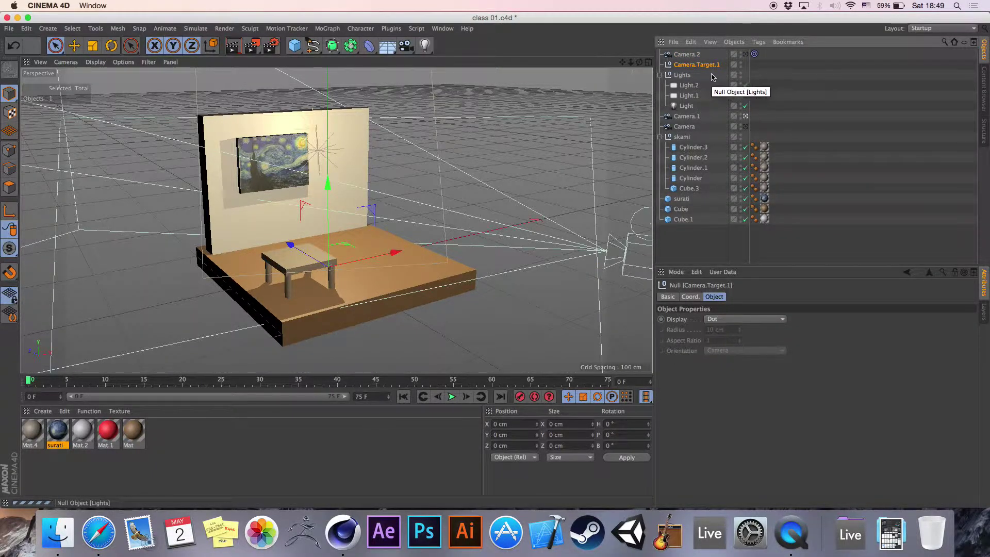
click(745, 54)
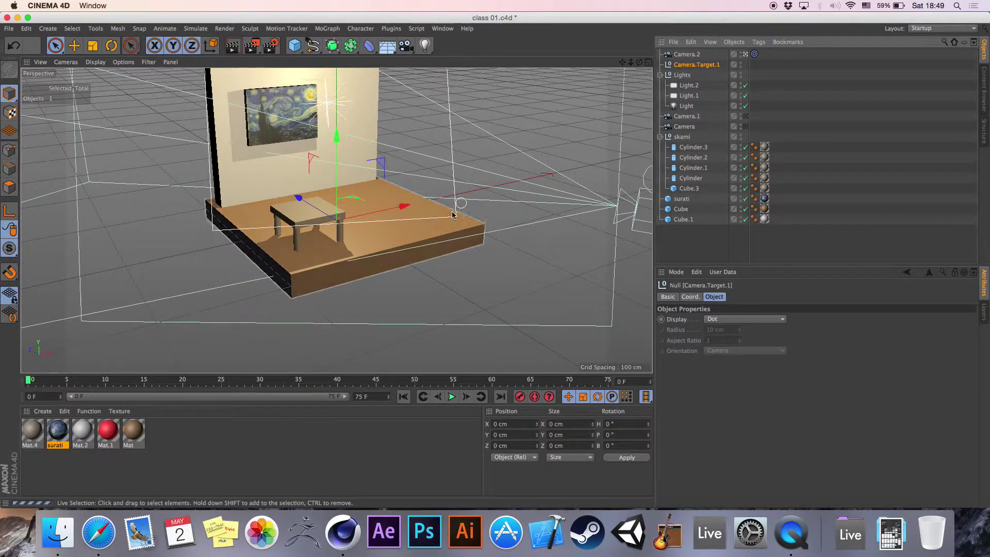
drag(376, 208, 464, 171)
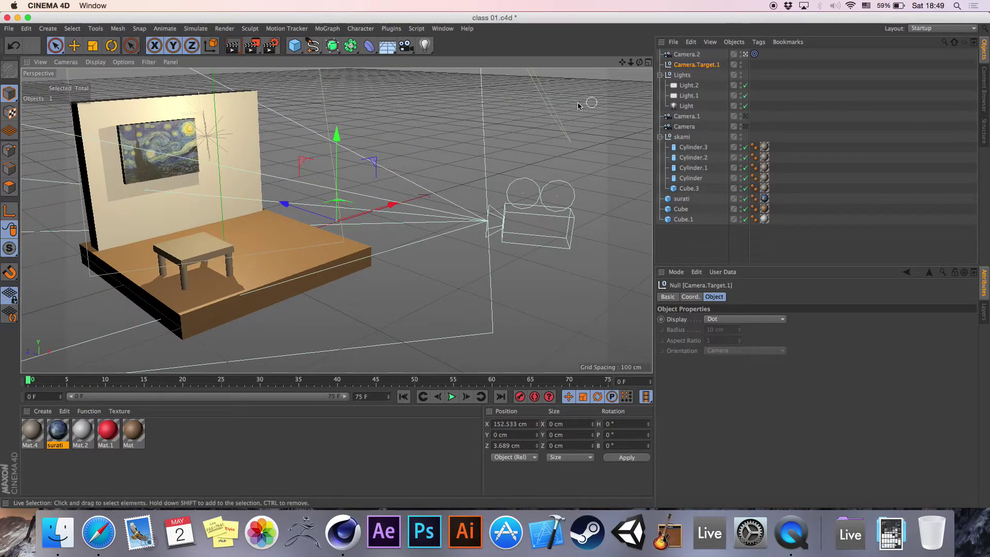
drag(373, 155, 201, 97)
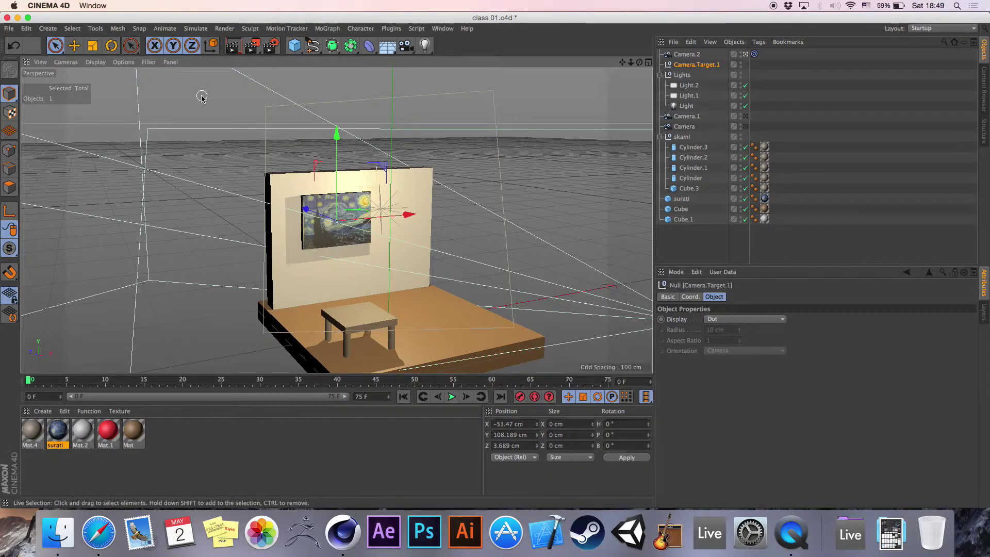
- Show the Top view full size and hide Camera.1 and Camera from both the viewport and the render, leaving nothing selected
click(648, 62)
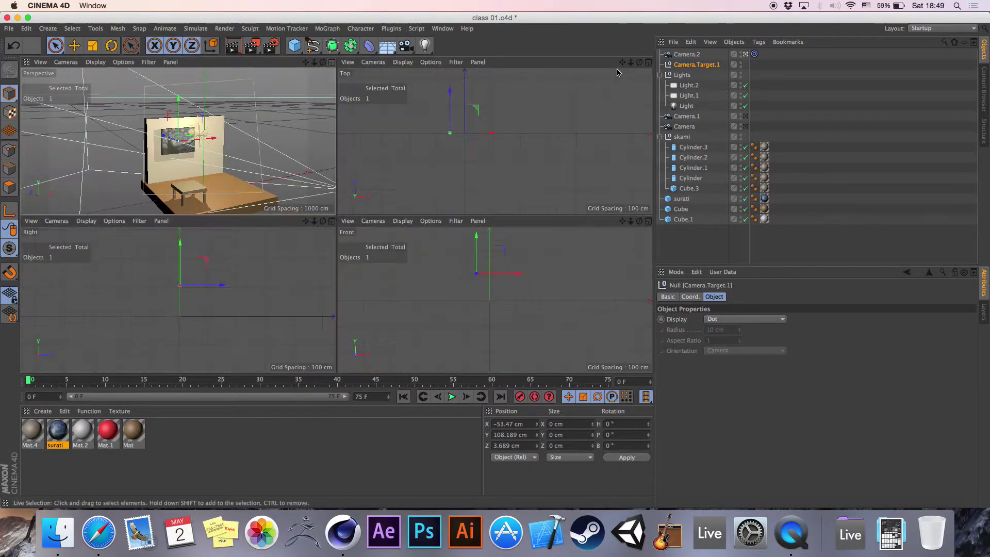
click(648, 62)
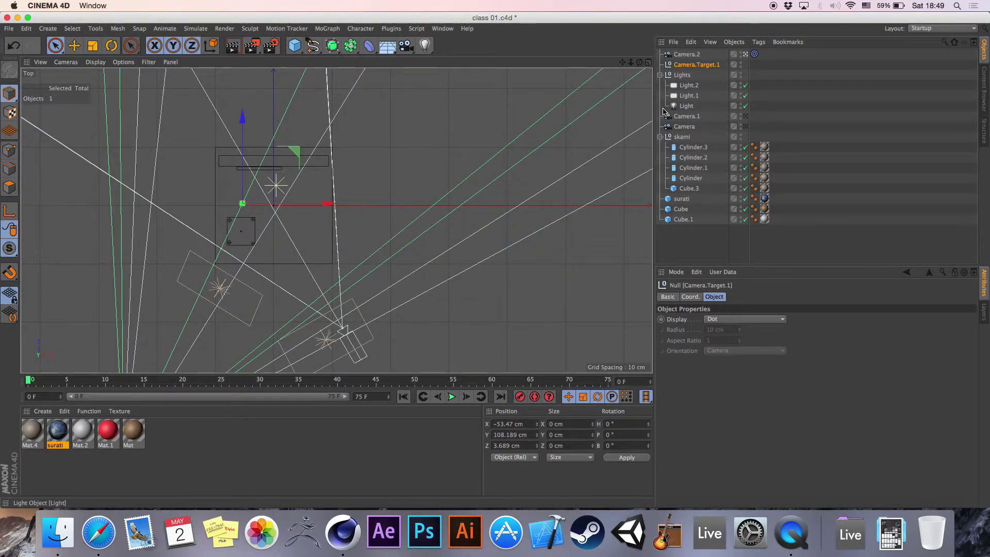
drag(628, 63, 624, 66)
click(682, 75)
click(689, 95)
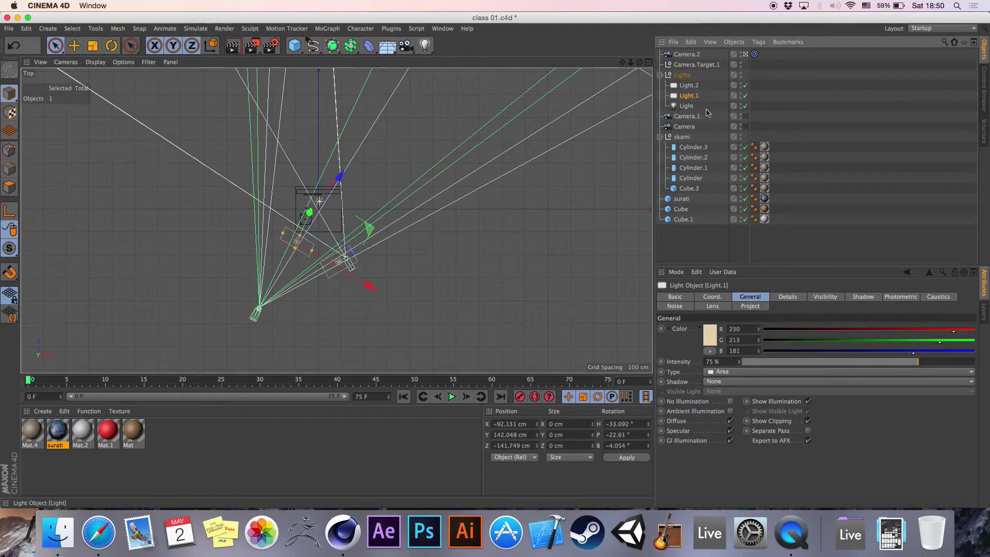
click(686, 116)
ctrl+click(688, 127)
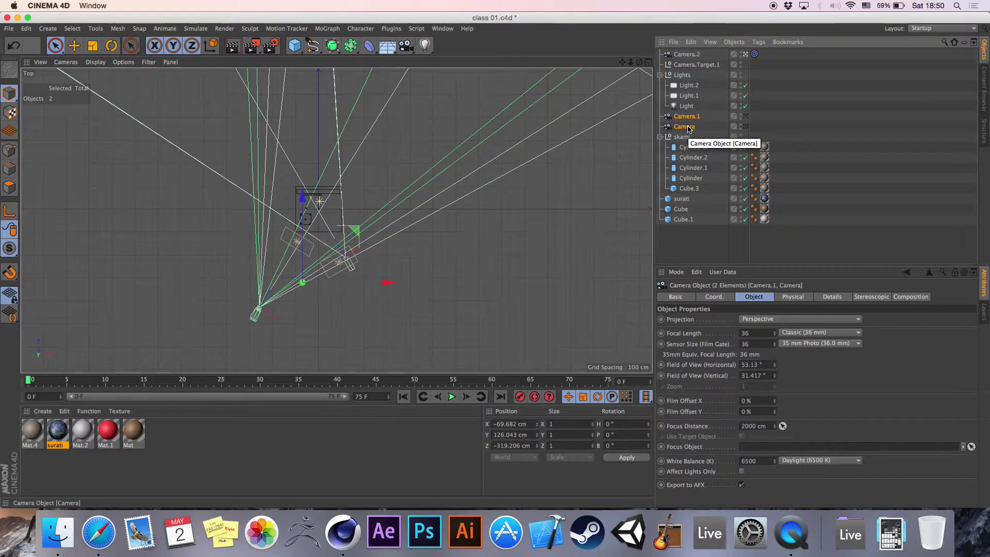
click(741, 116)
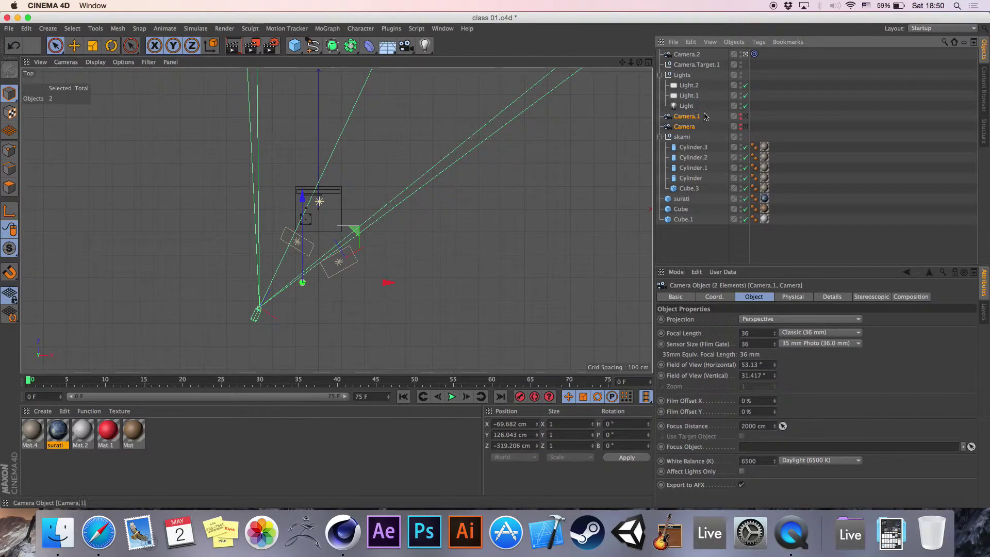
key(super+shift+a)
scroll(326, 230, up, 3)
mouse_move(622, 63)
mouse_down()
mouse_move(623, 51)
mouse_move(623, 65)
mouse_up()
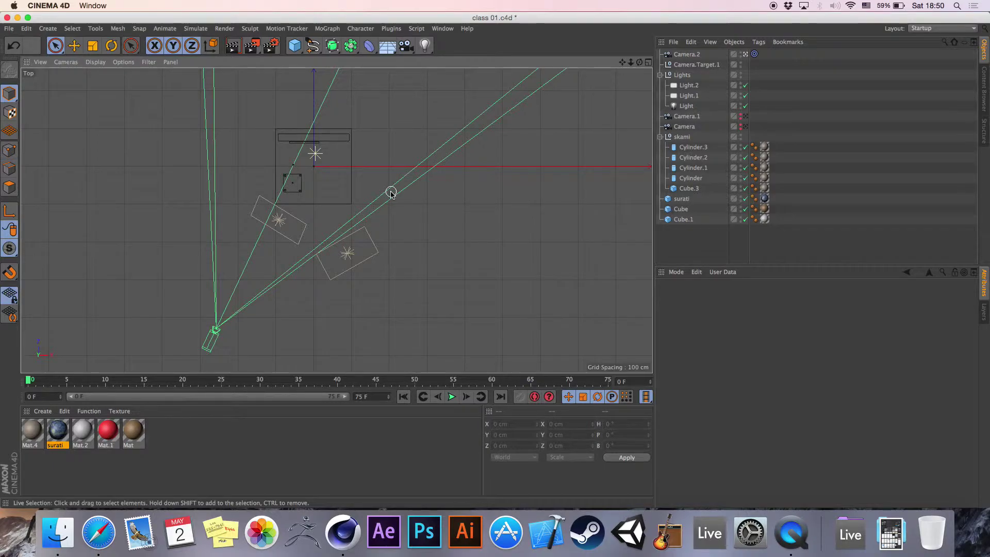
- Show Camera.1 and Camera in the viewport again and hide both once more
click(741, 116)
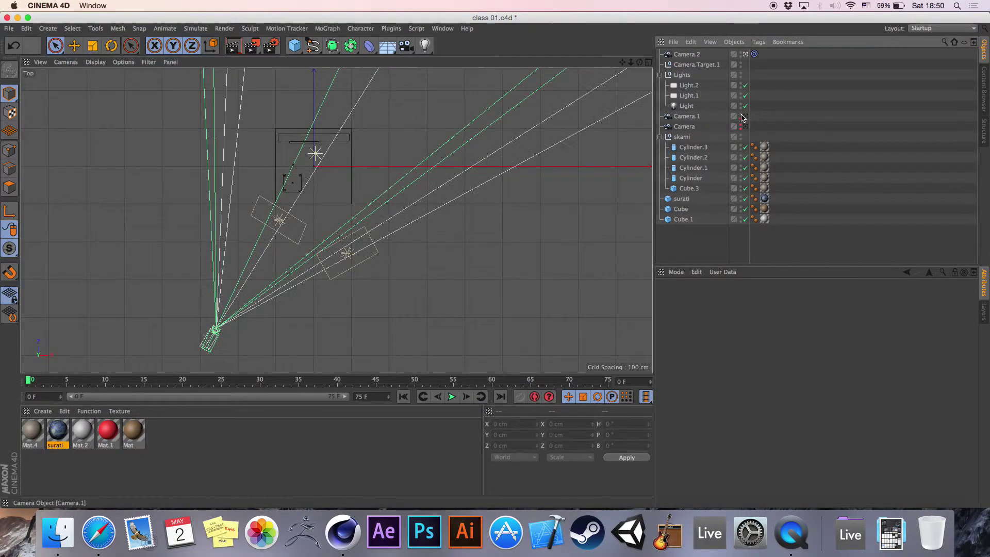
click(741, 126)
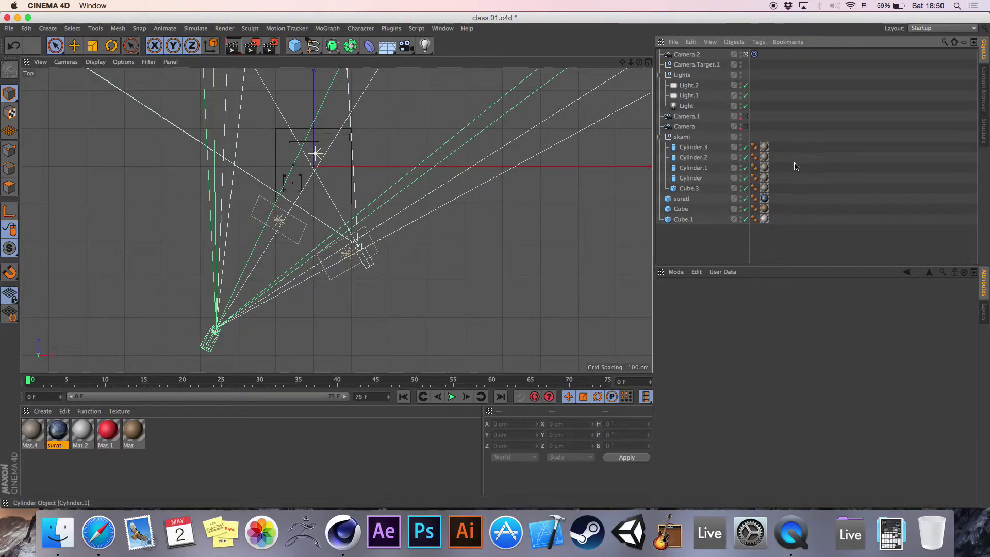
click(744, 126)
click(743, 127)
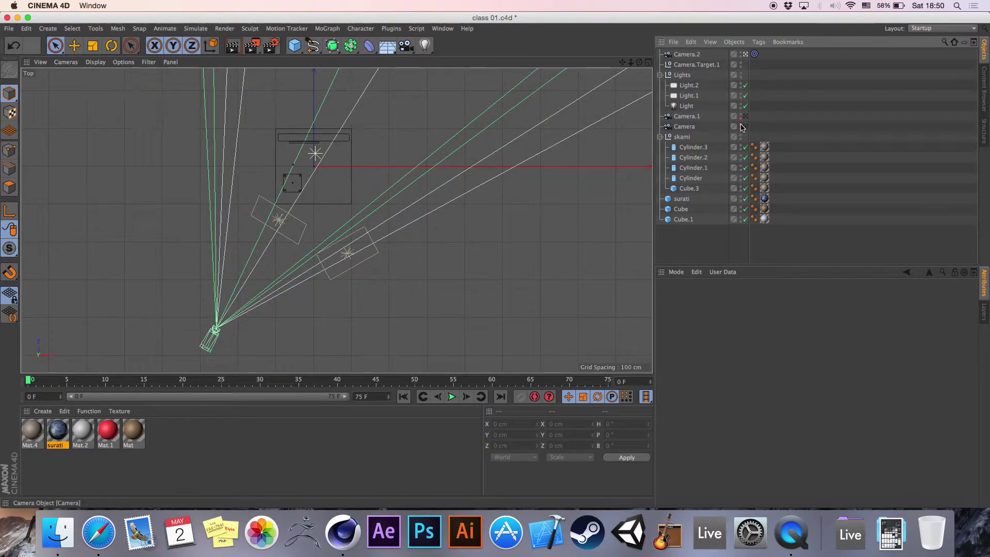
click(741, 115)
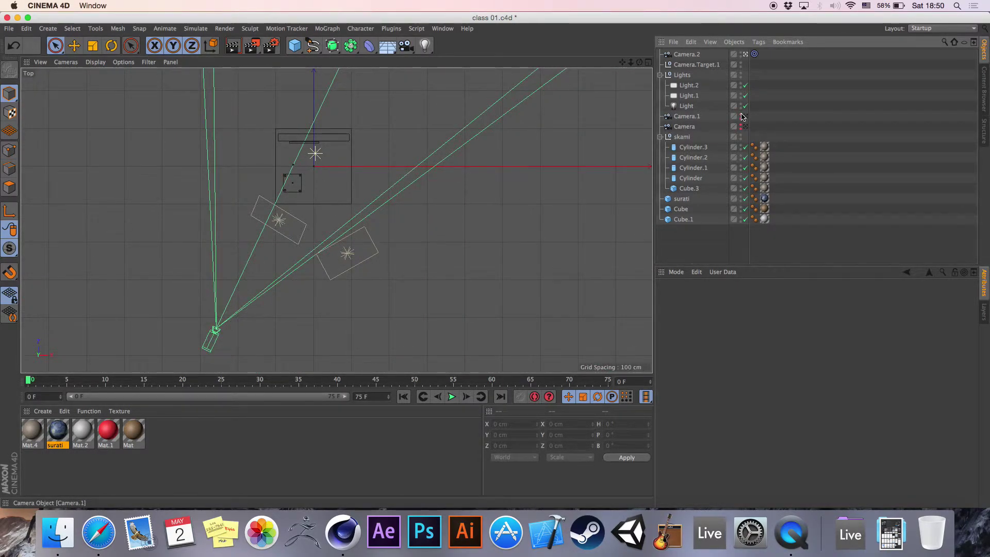
- In the Top view, move Camera.2 to about X -398 cm, Z -187 cm and Camera.Target.1 to about X -66 cm, Z 49 cm
click(691, 55)
drag(222, 315, 173, 232)
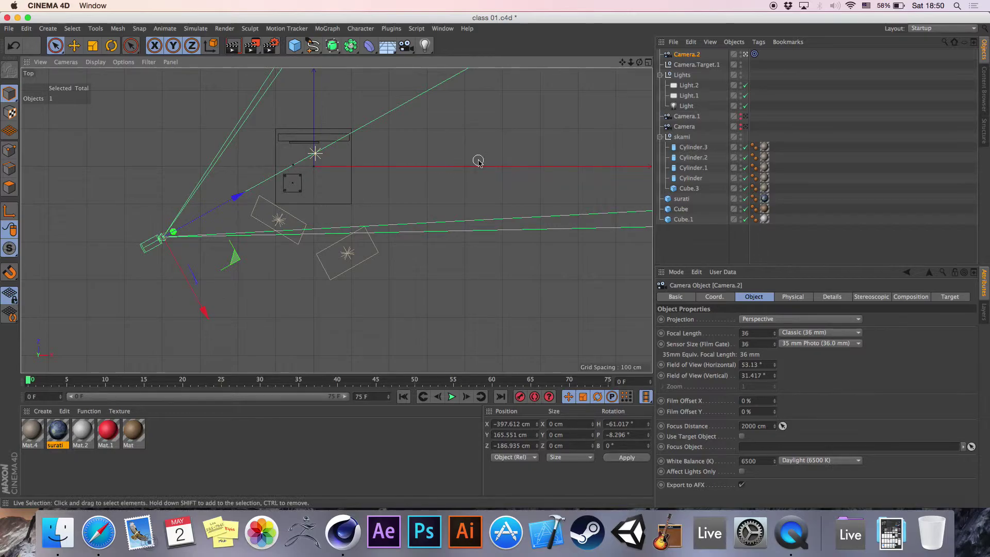
click(691, 64)
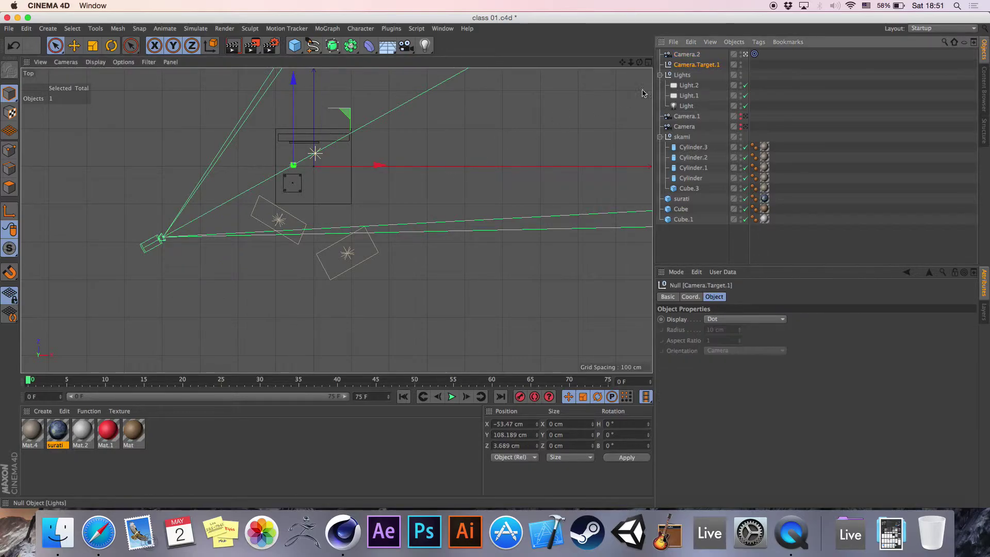
click(374, 153)
key(ctrl+z)
drag(336, 117, 340, 96)
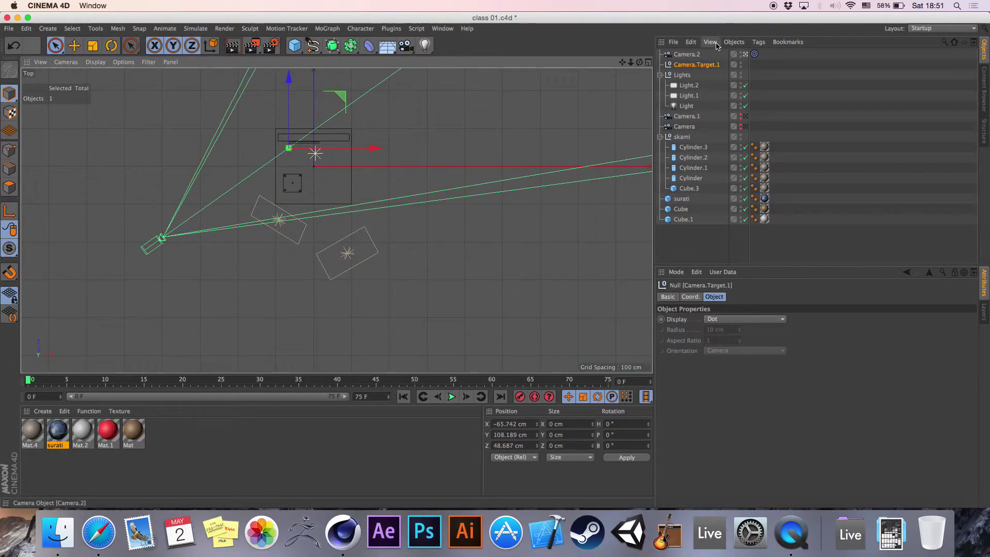
- Move Camera.2 to about X -298 cm, Z -341 cm in the Top view and return to the four-view layout
click(687, 54)
drag(234, 237, 275, 309)
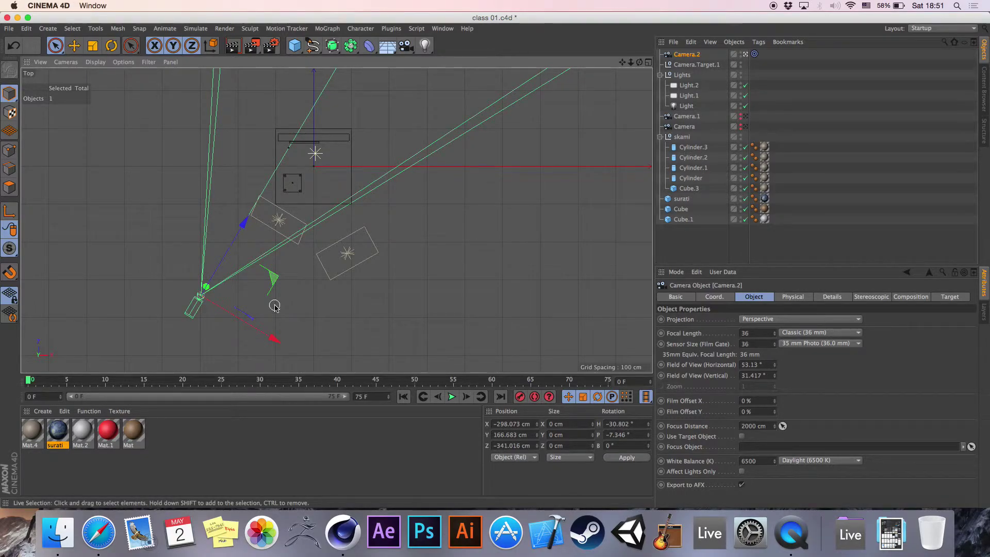
click(648, 63)
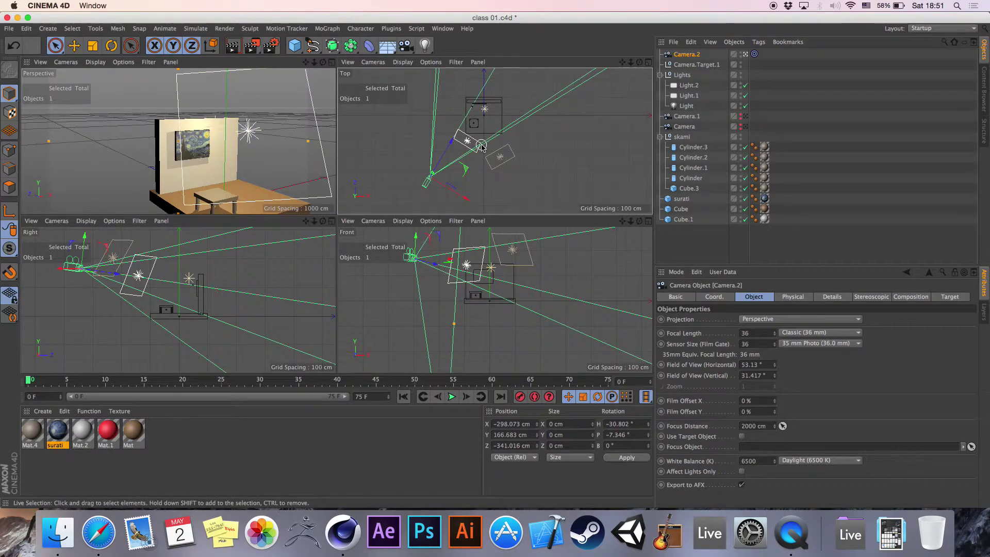
- Move Camera.Target.1 to about X -52 cm, Y 72 cm, Z -23 cm using the Top and Front views
click(471, 105)
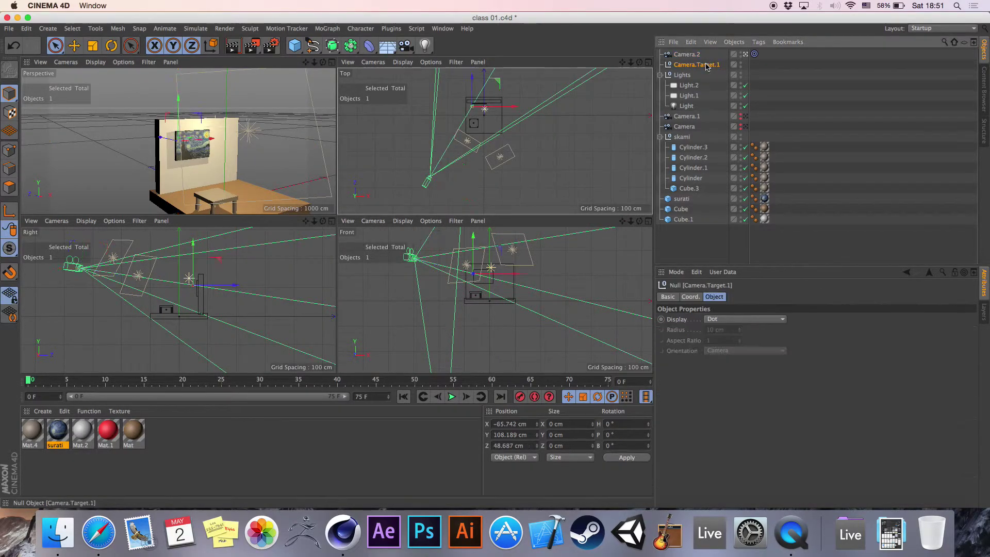
mouse_move(499, 84)
mouse_down()
mouse_move(519, 93)
mouse_move(498, 95)
mouse_up()
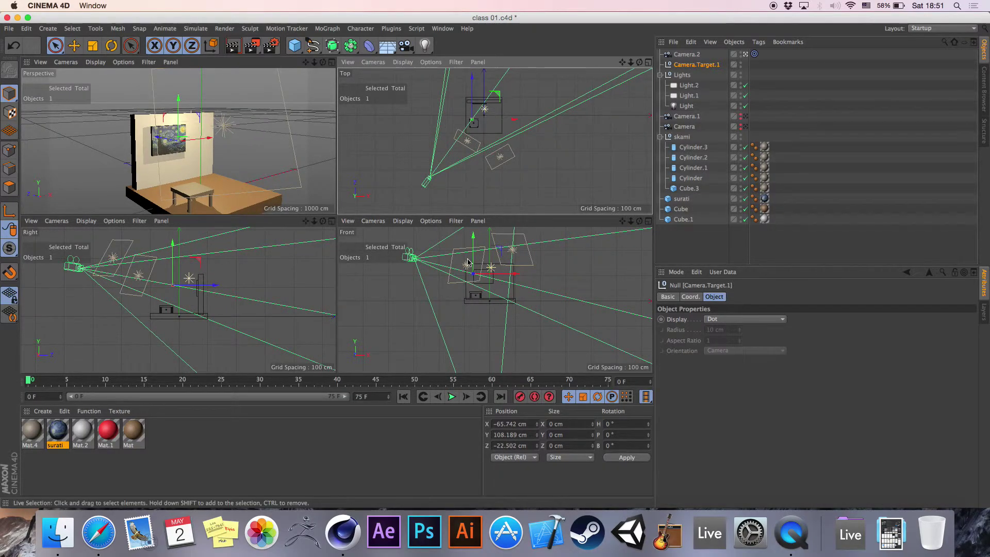
drag(476, 247, 481, 256)
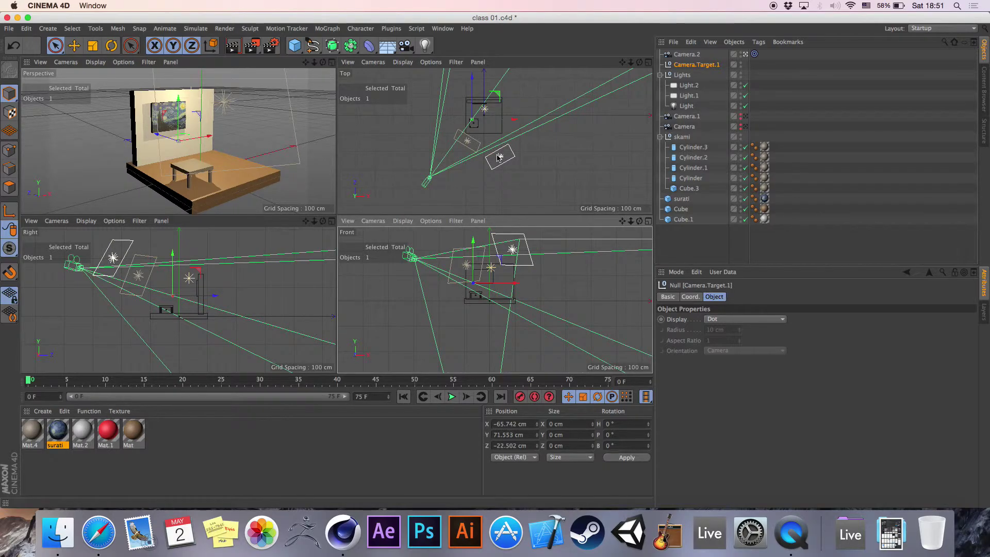
drag(501, 124, 511, 124)
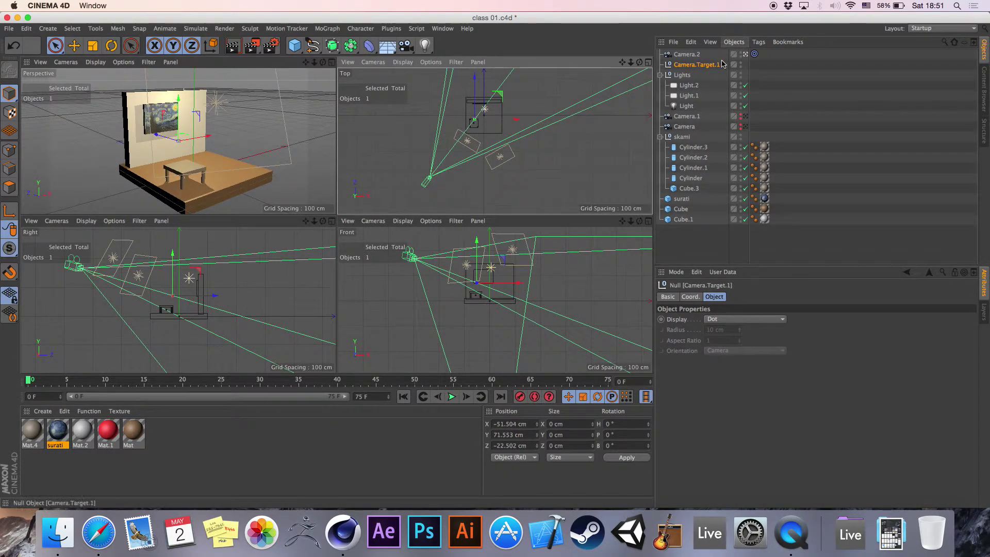
- Deselect everything and hide Camera.2 from both the viewport and the render
click(406, 46)
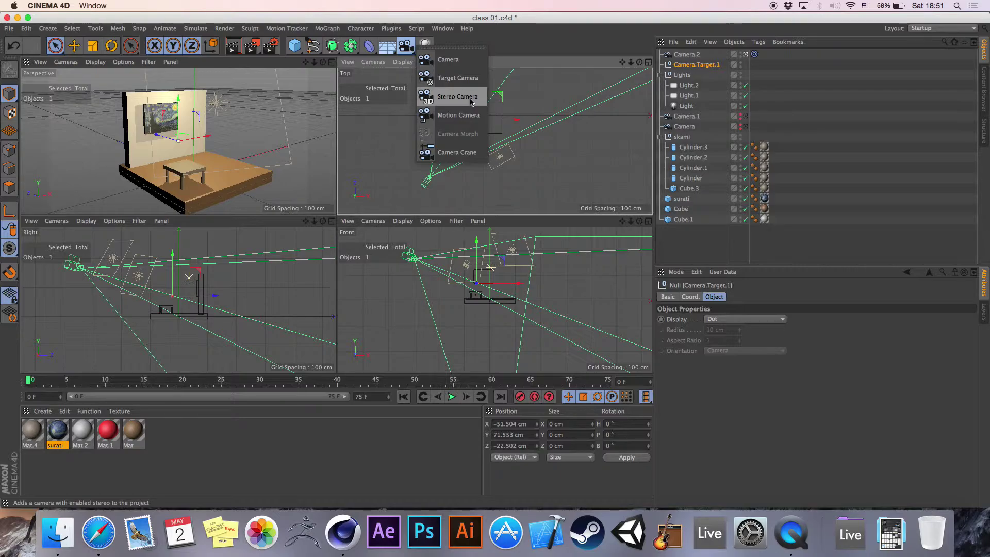
click(880, 125)
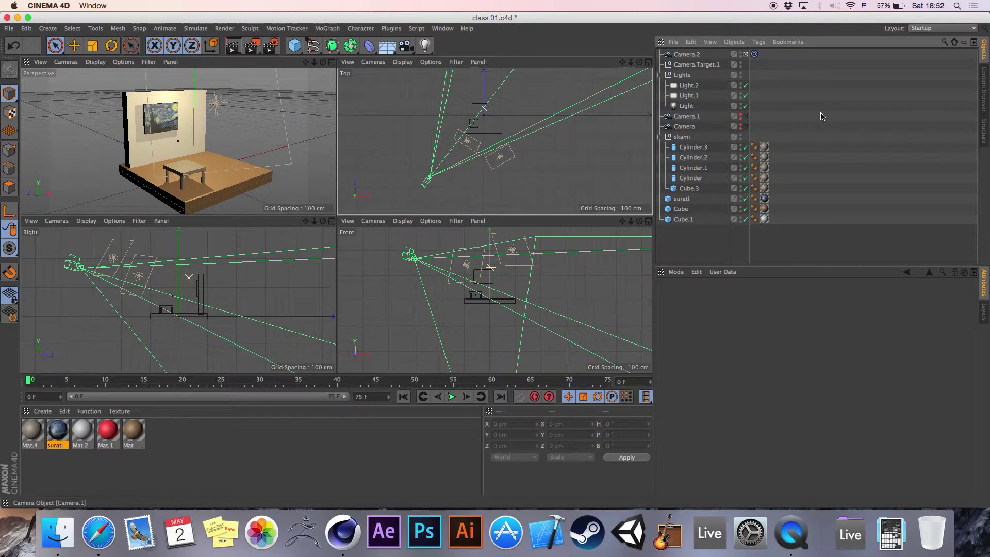
click(424, 51)
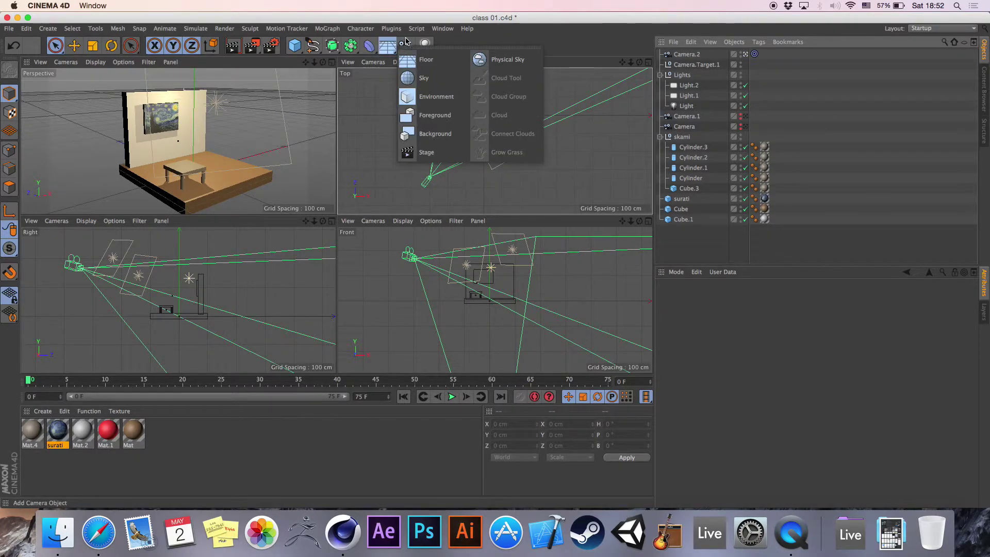
click(741, 52)
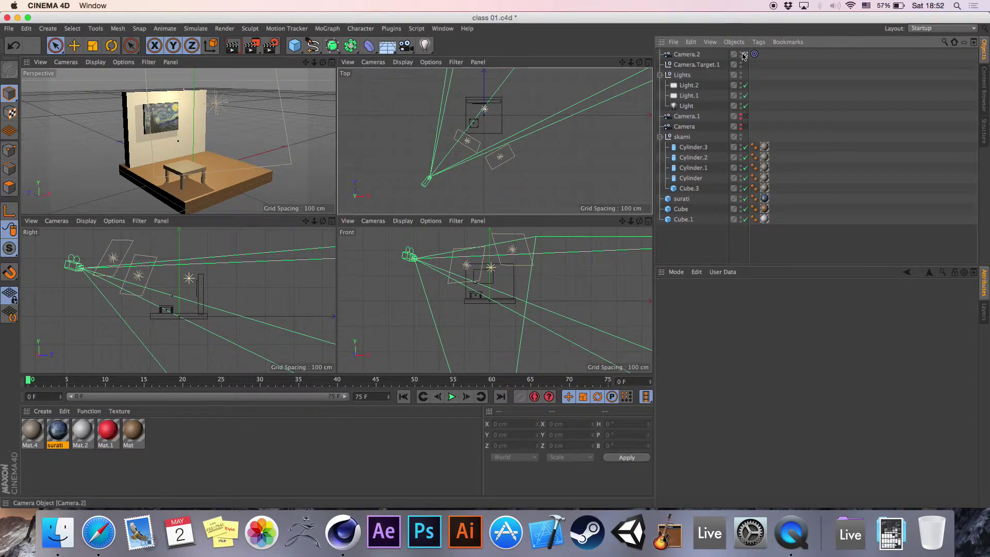
click(741, 52)
- Add a stereo camera for a close look in the Top view and delete it again
drag(406, 45, 462, 98)
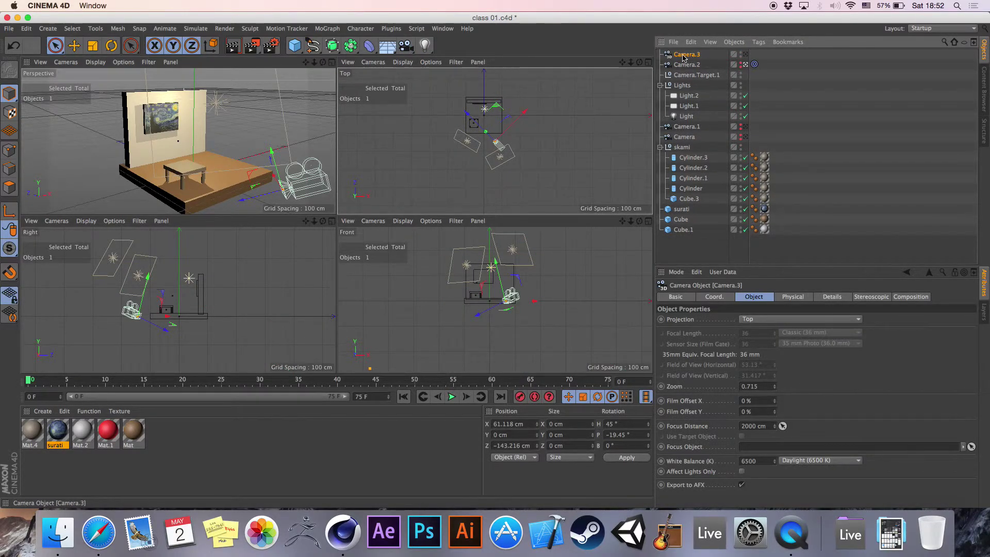
scroll(451, 161, up, 10)
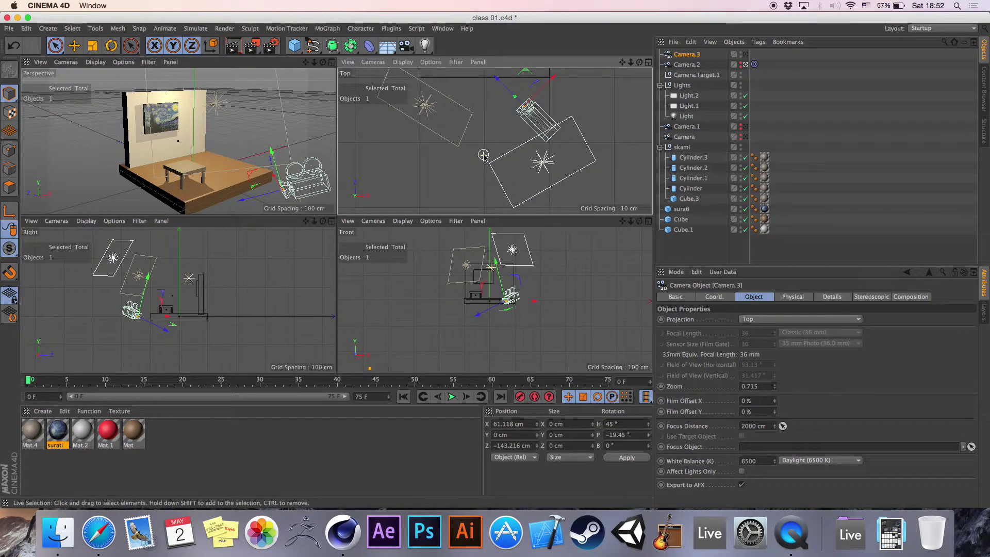
scroll(495, 141, up, 5)
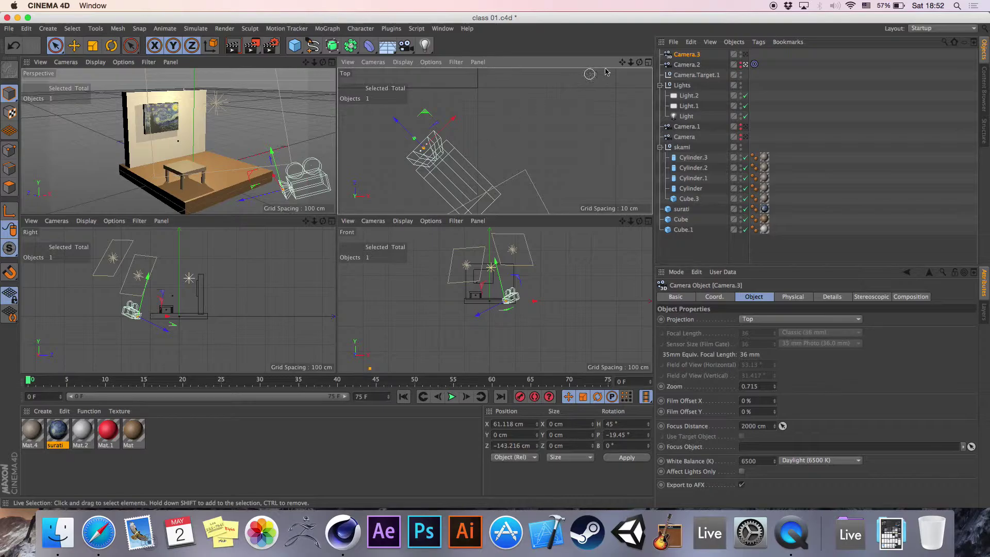
drag(623, 63, 623, 64)
key(Delete)
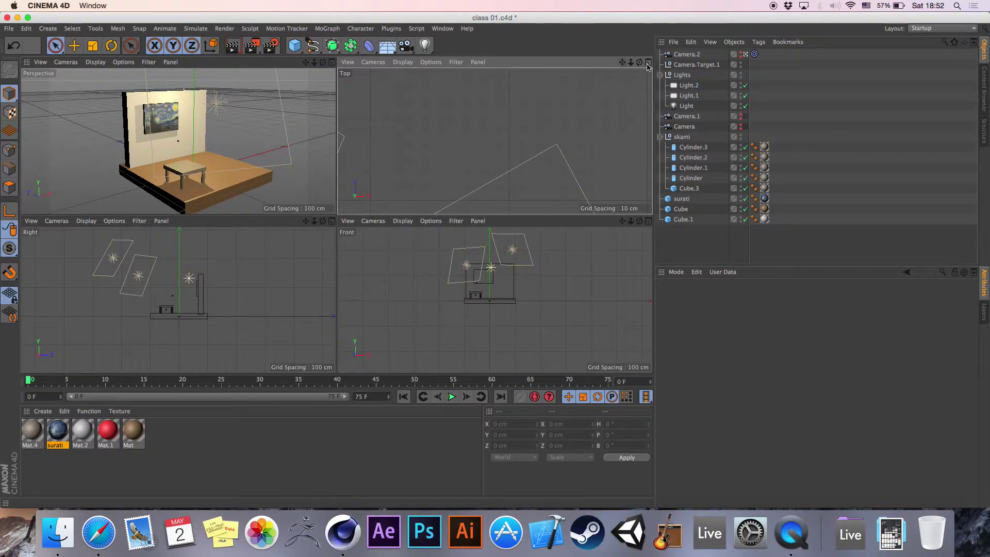
- Switch to Safari, check the lecture 2 topics in the 100T course document, and return to Cinema 4D
click(410, 45)
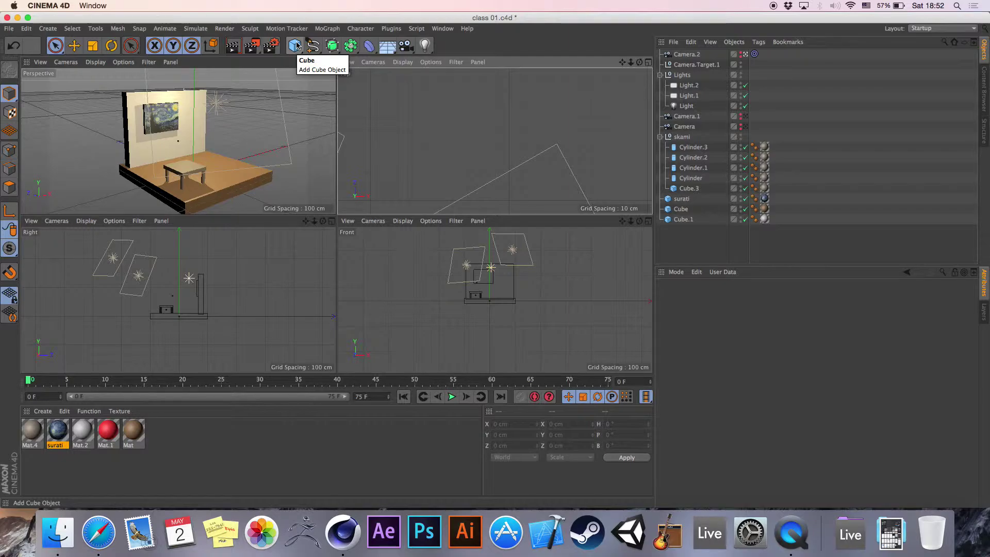
key(F12)
key(F12)
key(ctrl+Left)
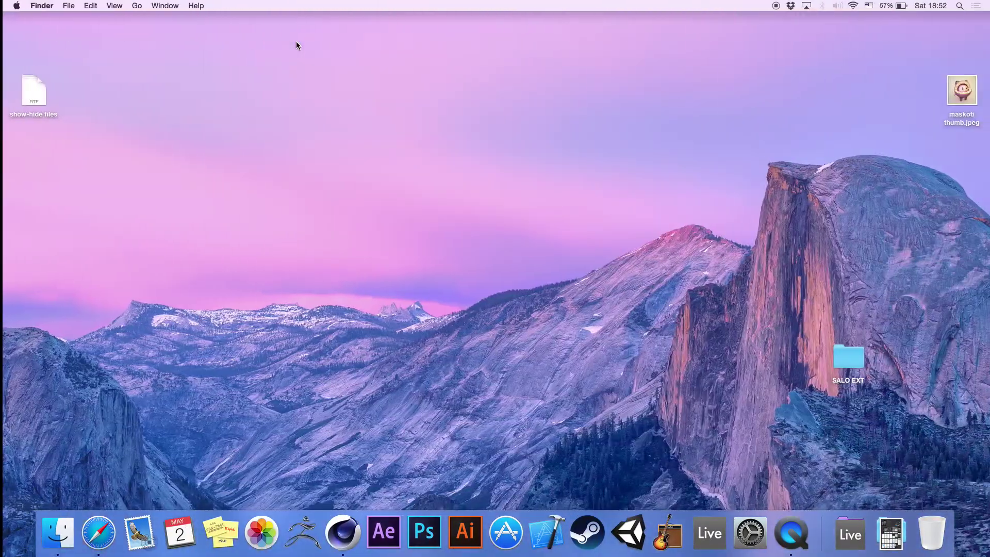
key(ctrl+Right)
click(110, 536)
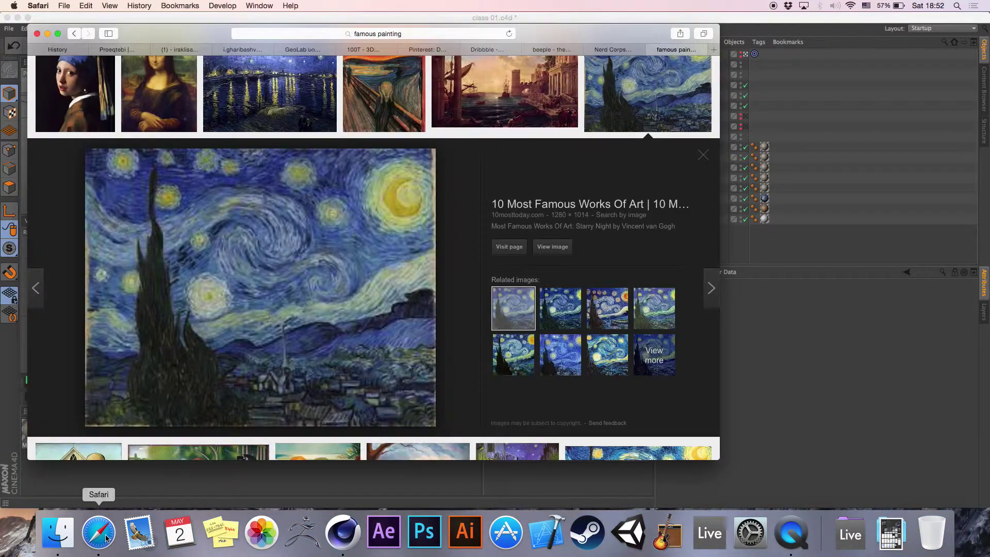
click(253, 49)
click(310, 50)
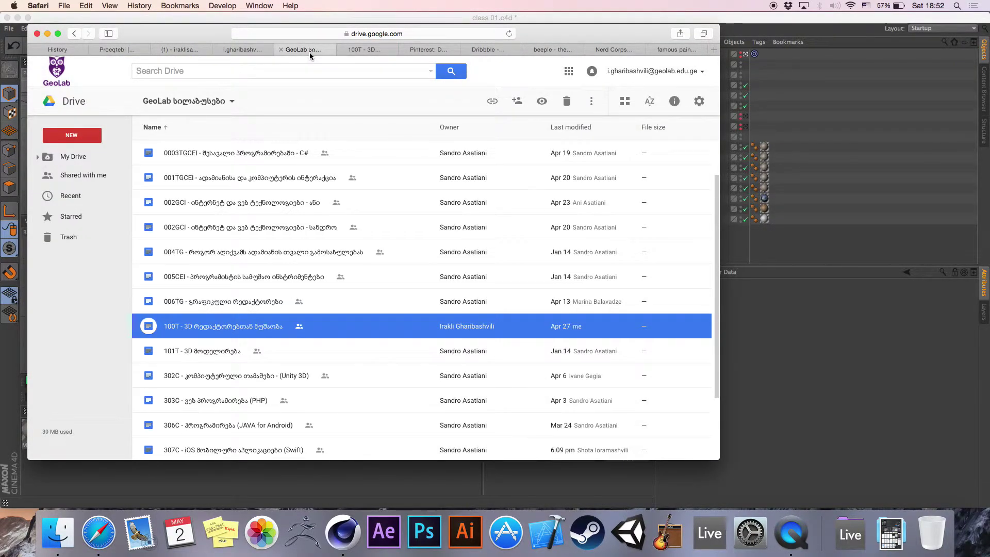
click(364, 52)
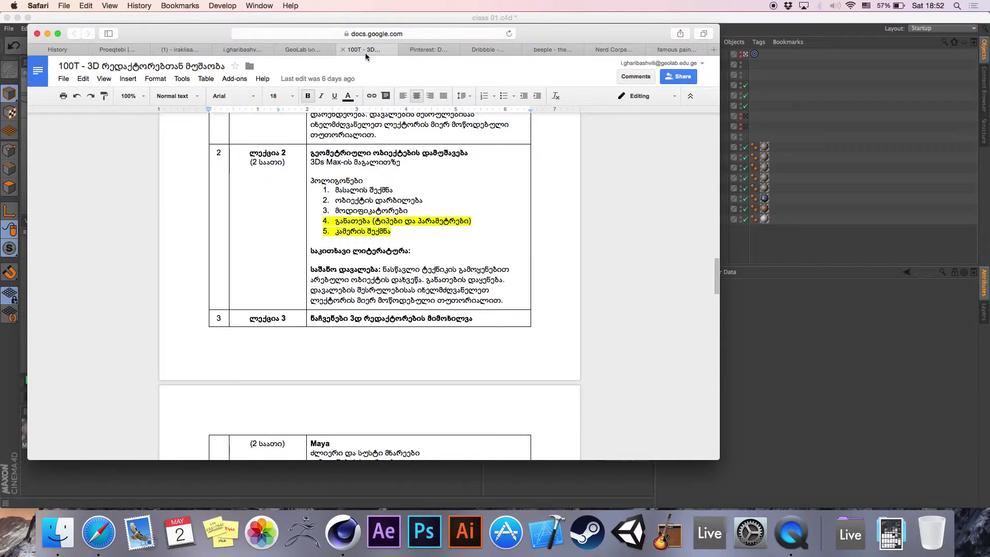
key(super+Tab)
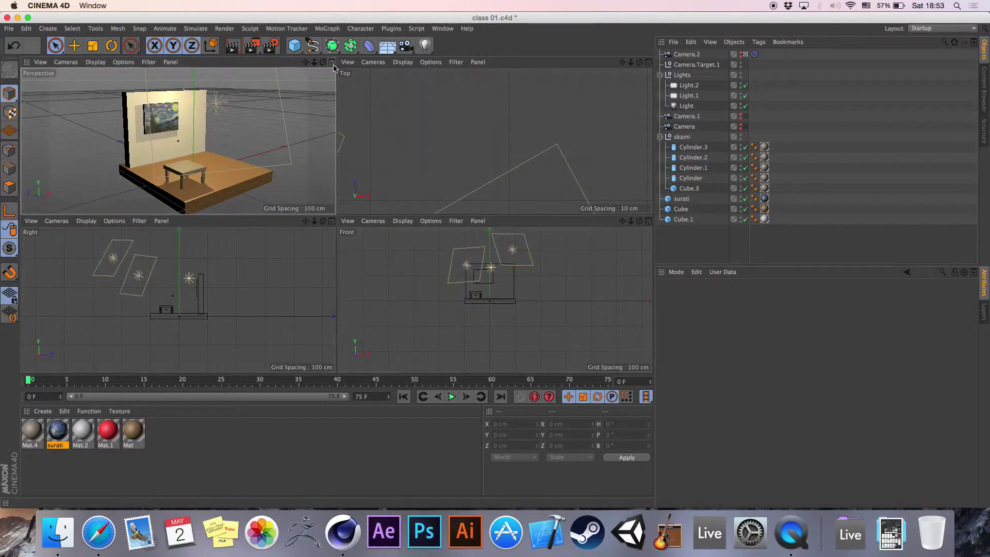
- Show the Perspective view full size and look through Camera.1, framing the room corner slightly closer
middle_click(222, 68)
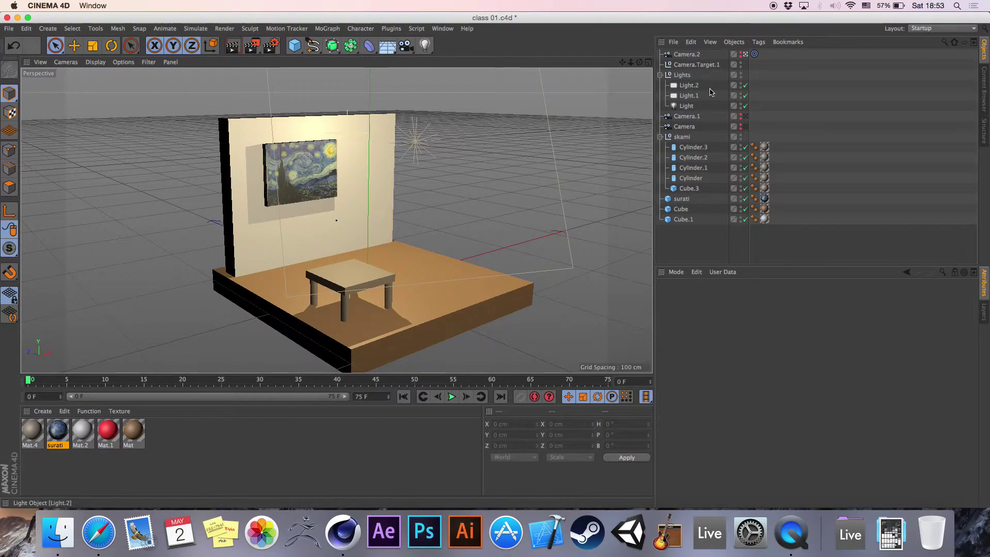
click(746, 117)
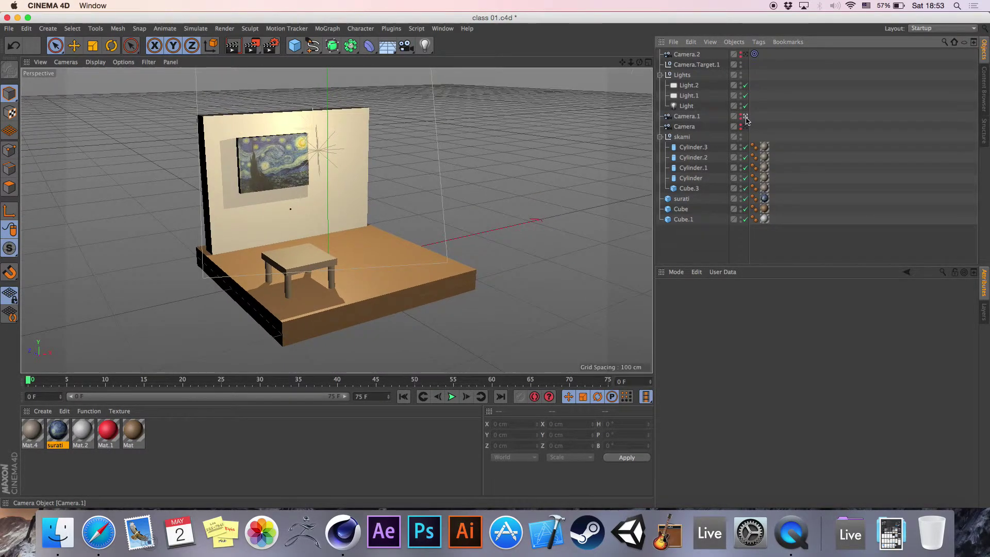
mouse_move(630, 62)
mouse_down()
mouse_move(645, 64)
mouse_move(627, 63)
mouse_up()
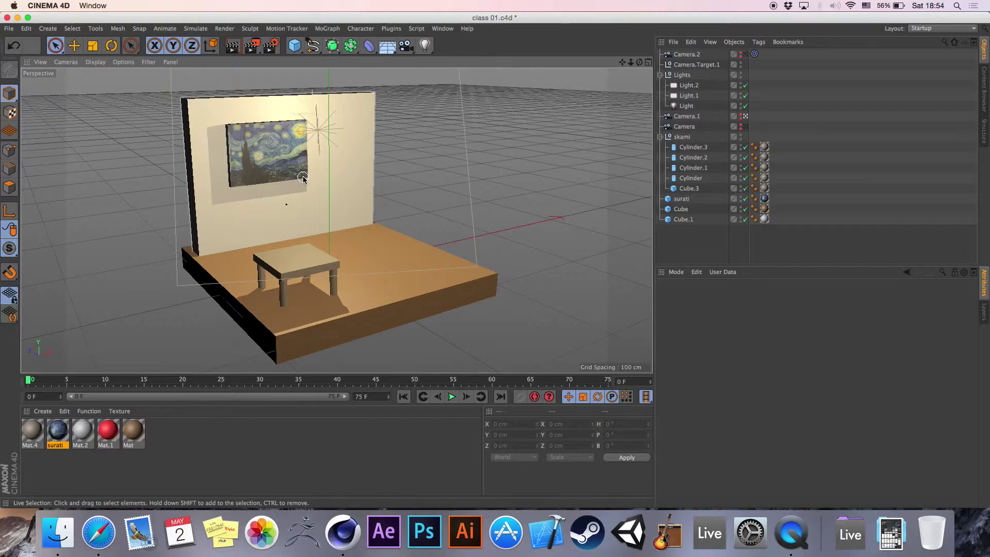
- Save the project as class 01.c4d in the Class 01 folder, replacing the existing file
click(8, 29)
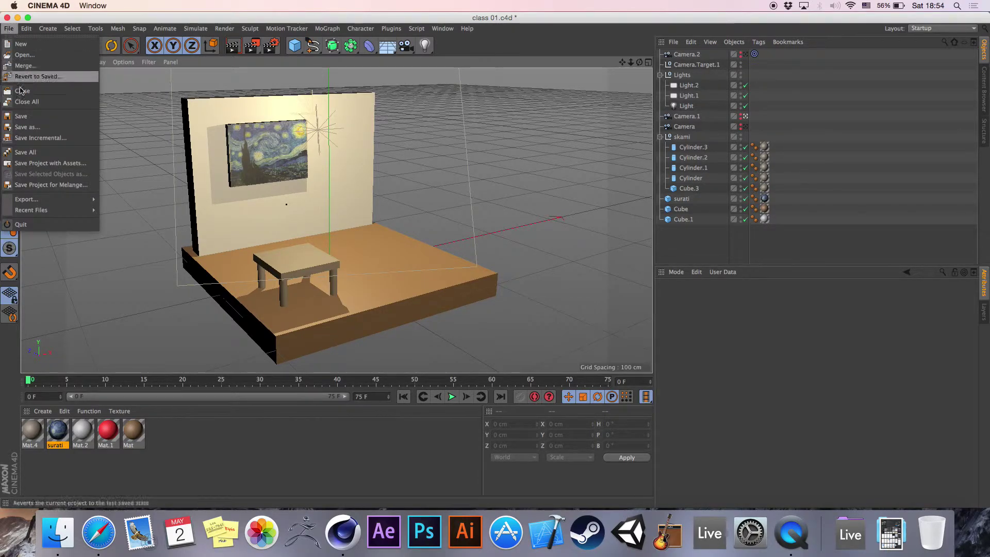
click(36, 128)
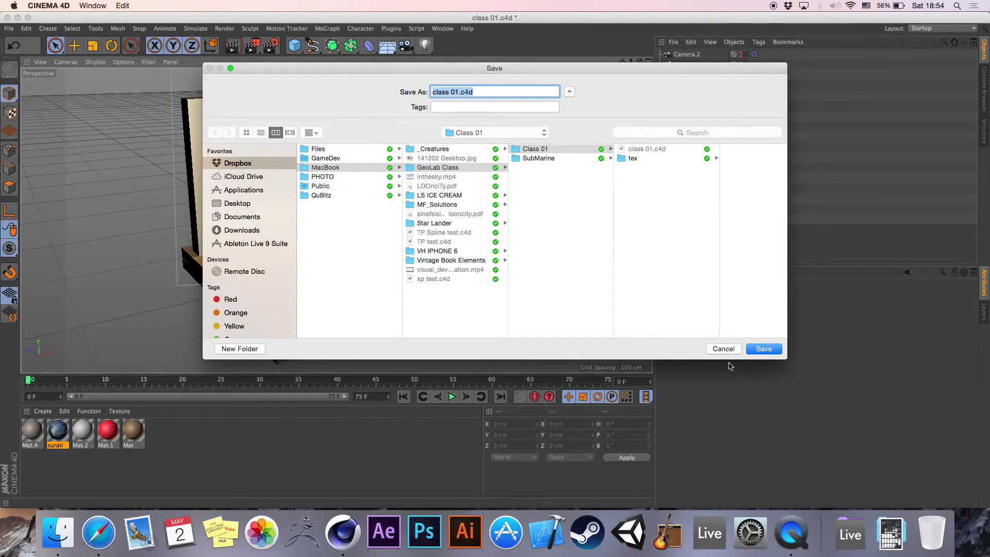
click(763, 350)
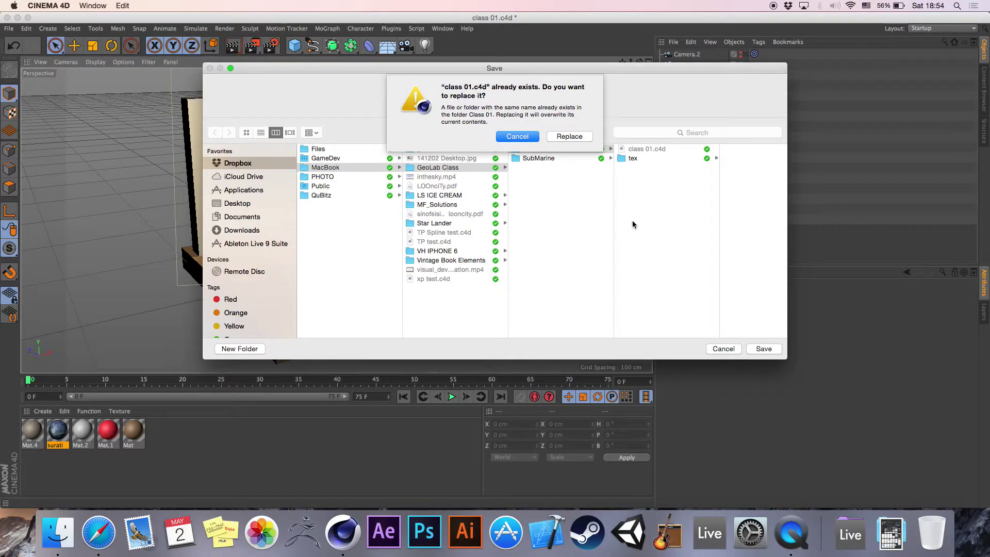
click(581, 139)
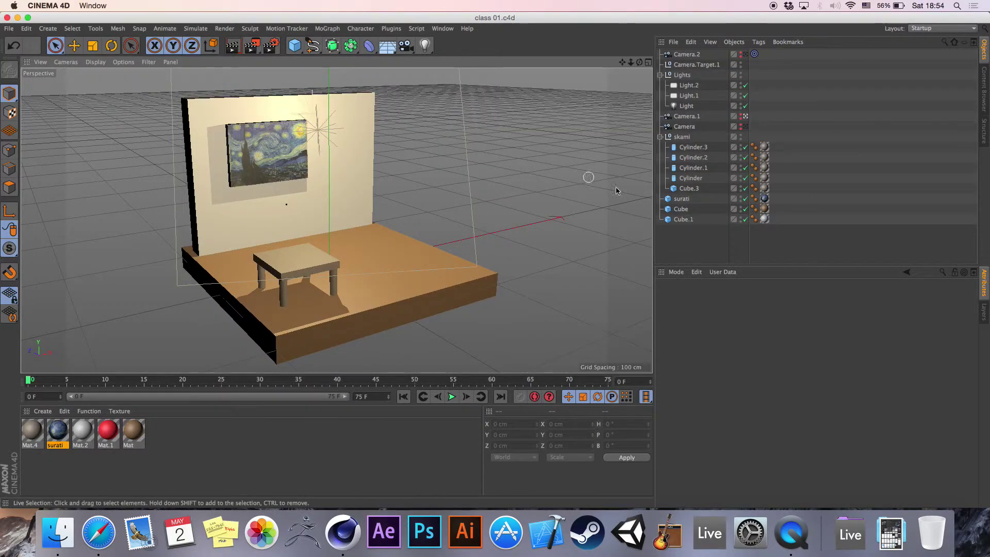
- Check the saved class 01.c4d file's preview in Finder and return to Cinema 4D
click(58, 532)
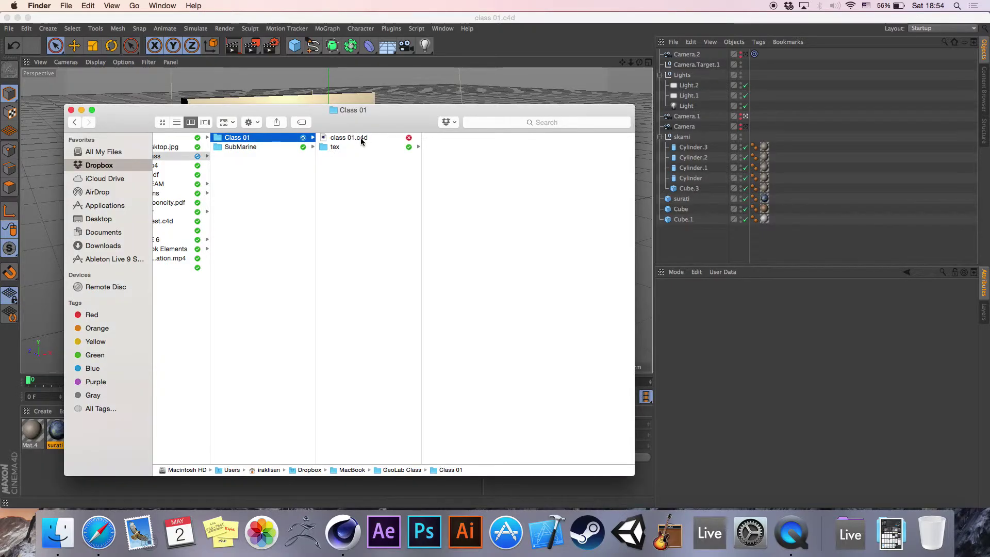
click(364, 140)
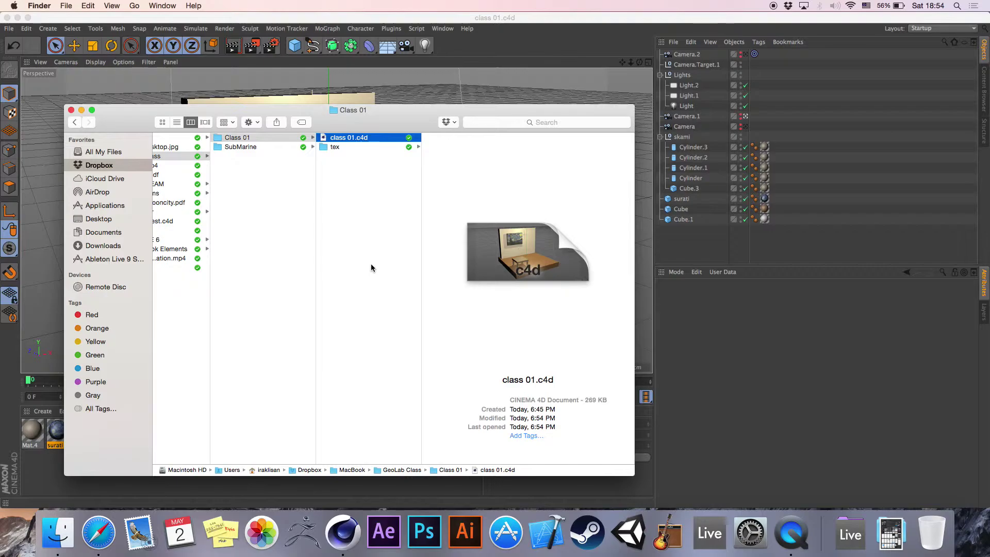
click(580, 53)
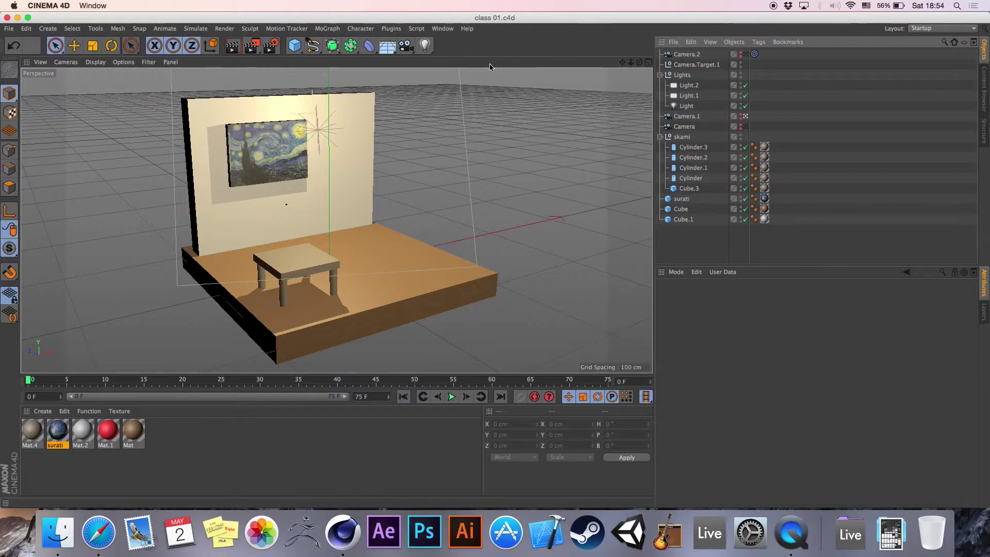
- Show Camera.1 and Camera again, move Camera to about X 85 cm, Y 58 cm, Z -154 cm, and deselect it
mouse_move(333, 219)
alt+middle_down()
mouse_move(359, 219)
mouse_move(334, 220)
alt+middle_up()
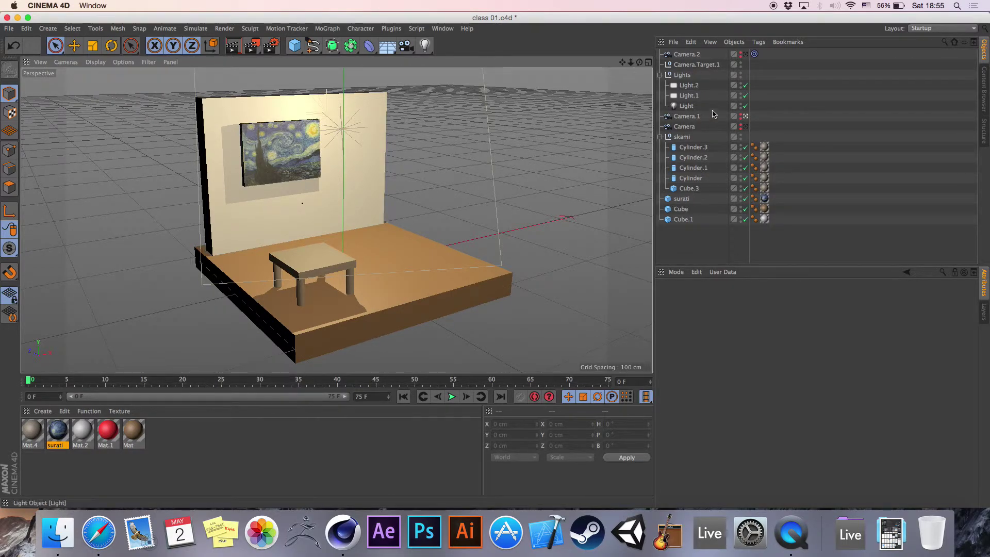
click(741, 128)
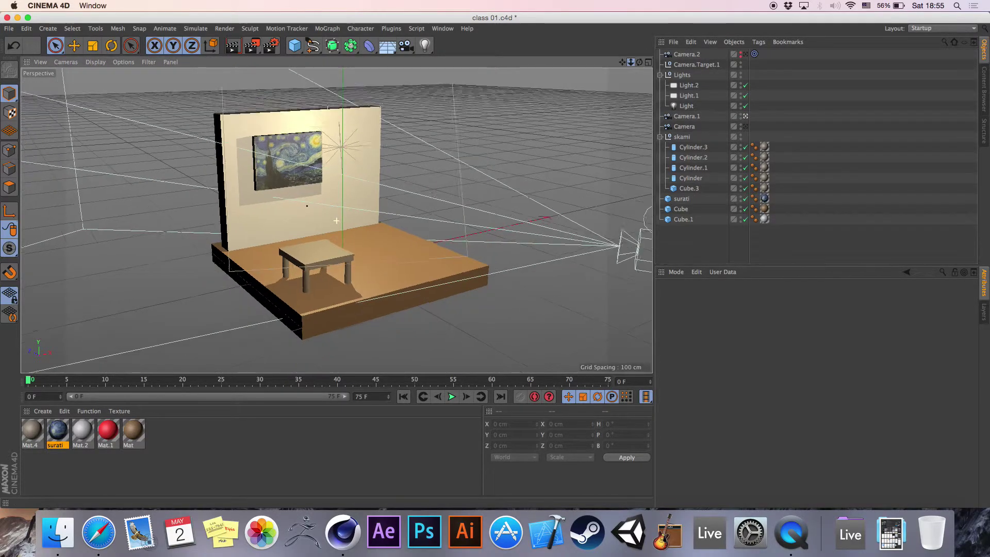
click(691, 126)
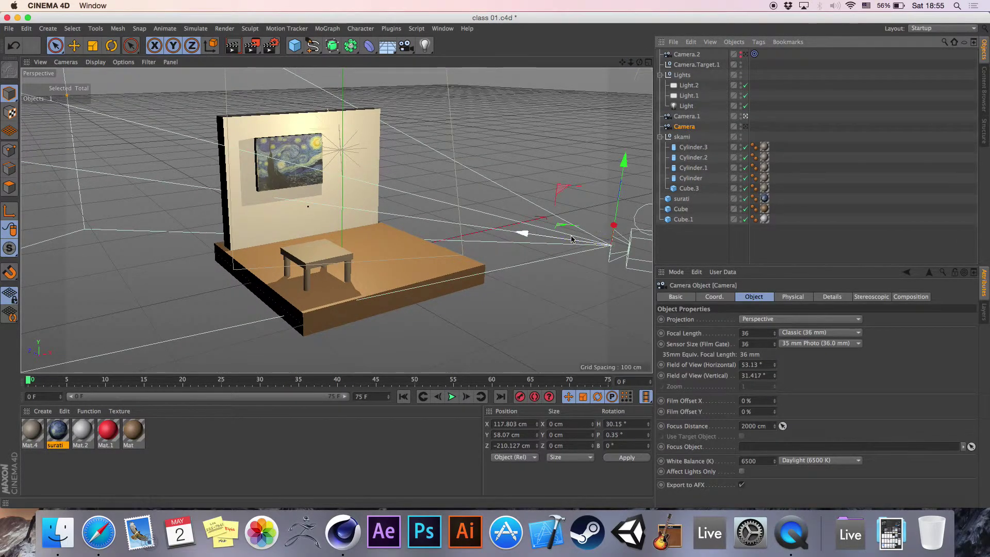
drag(613, 226, 525, 213)
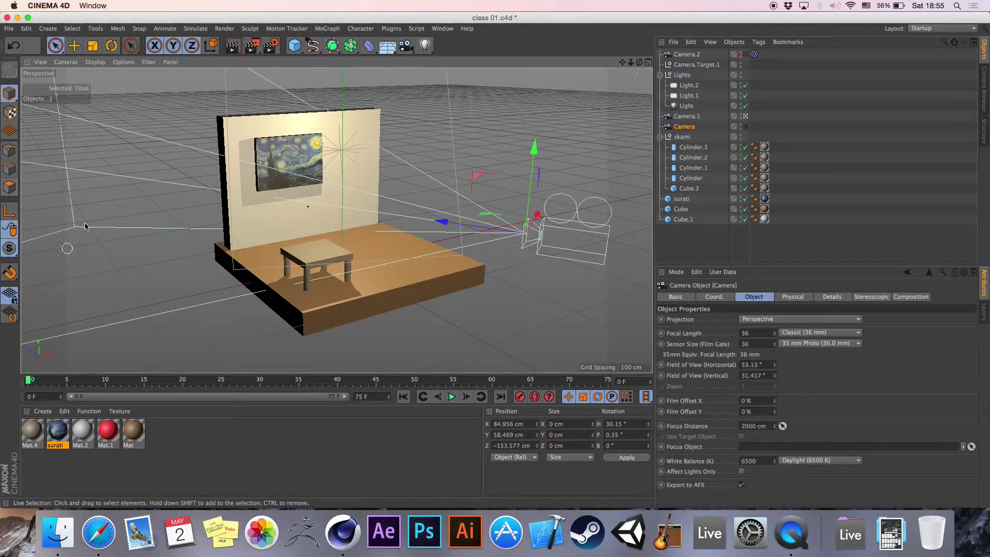
click(814, 243)
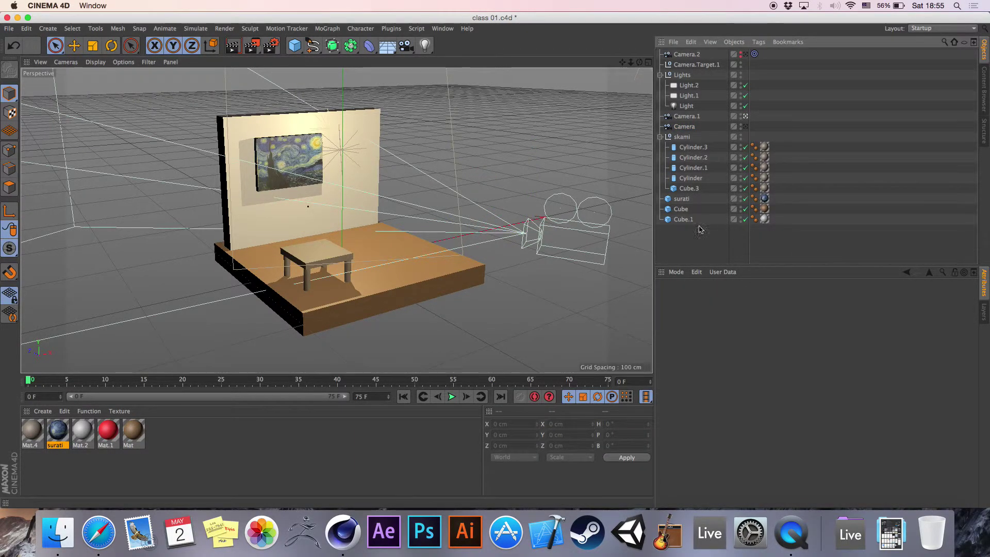
- Render the scene in the Perspective view and again to the Picture Viewer
click(239, 48)
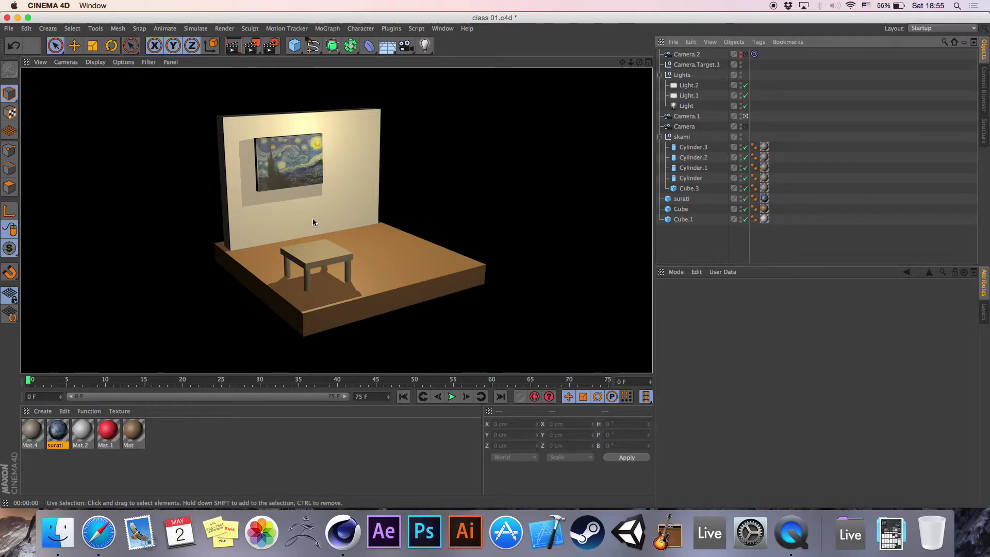
click(254, 48)
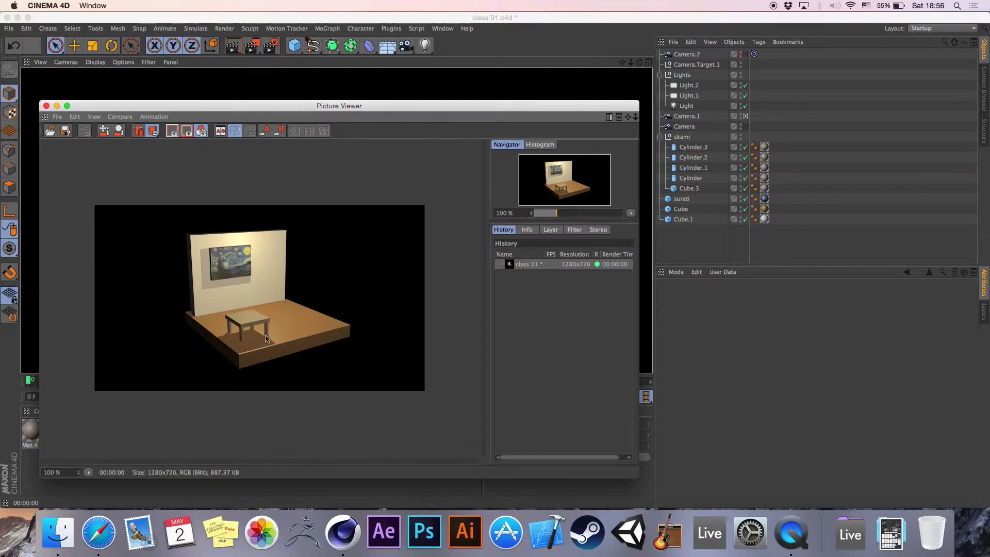
- Enlarge the Picture Viewer window and examine the room render up close and beside the Perspective view
drag(365, 104, 361, 69)
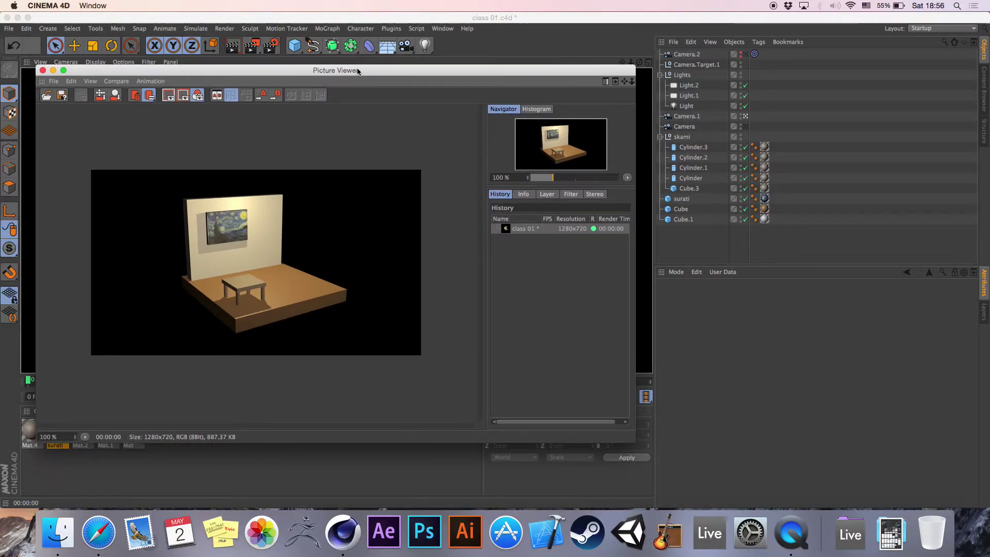
drag(633, 441, 757, 472)
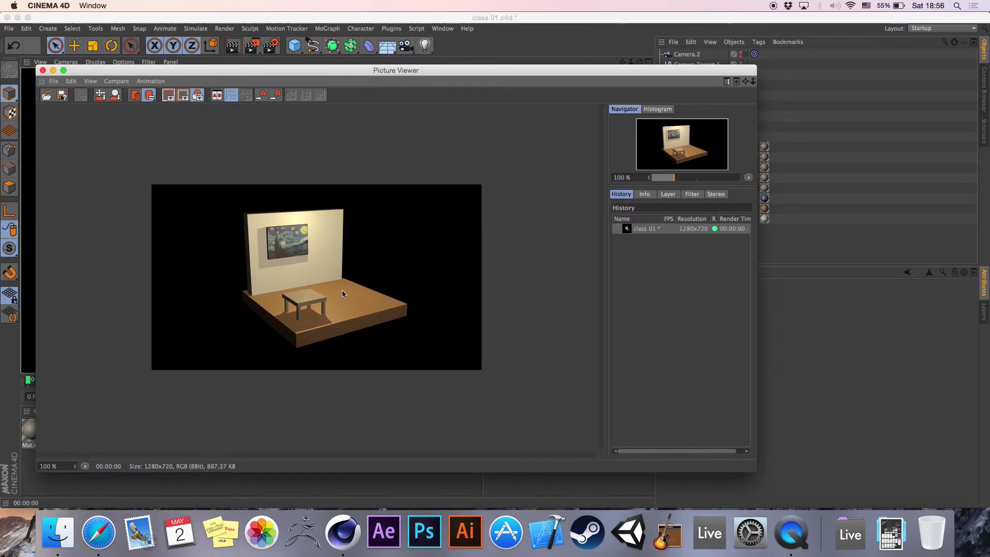
scroll(342, 290, up, 7)
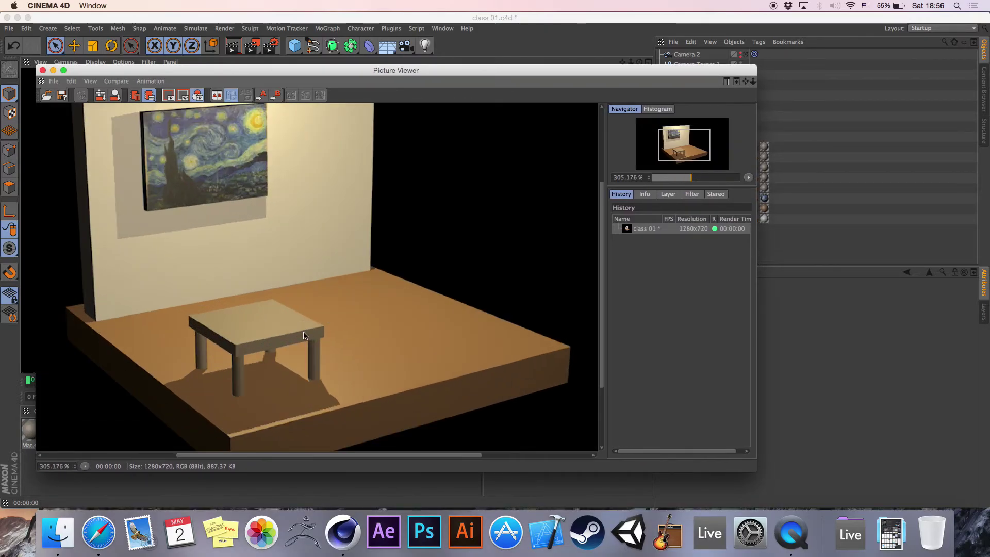
scroll(286, 342, down, 3)
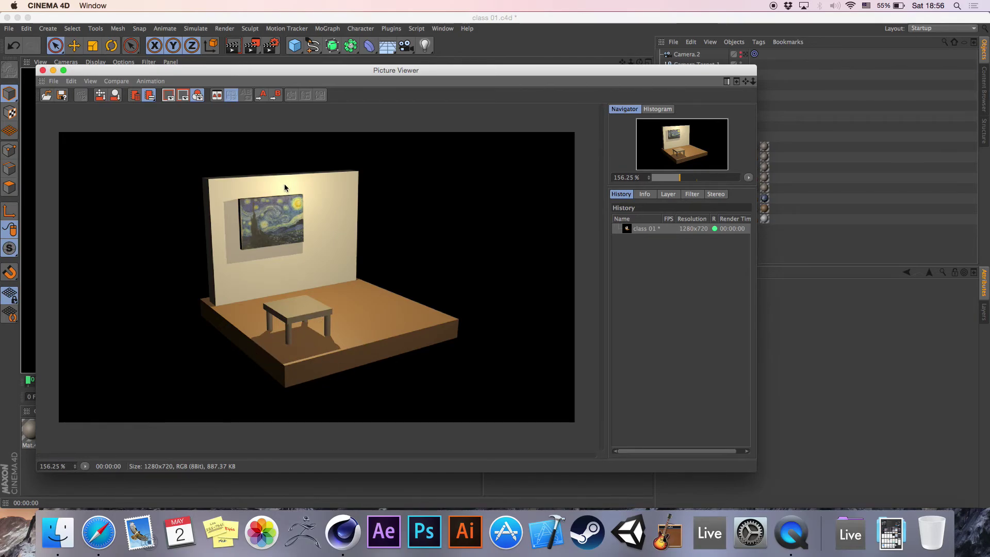
drag(387, 73, 770, 74)
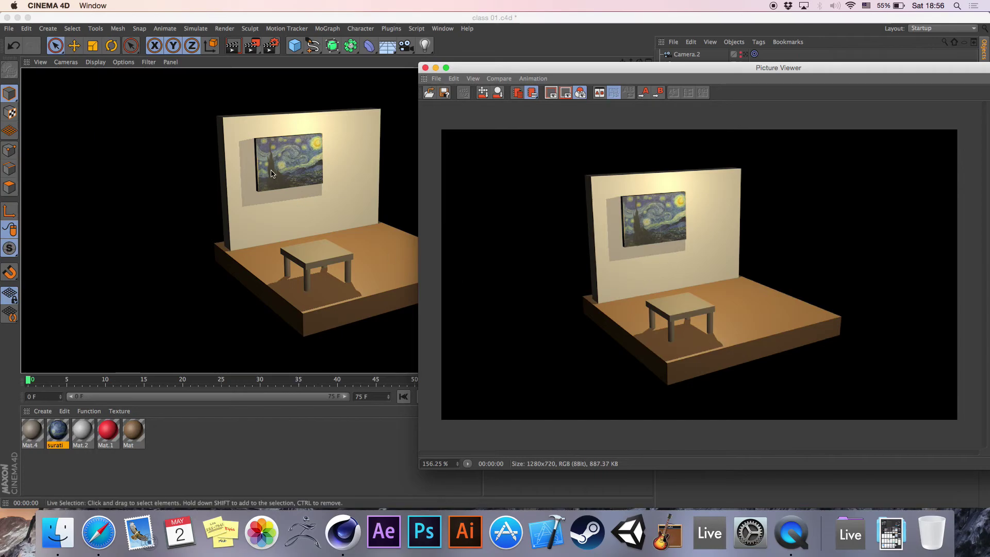
click(132, 169)
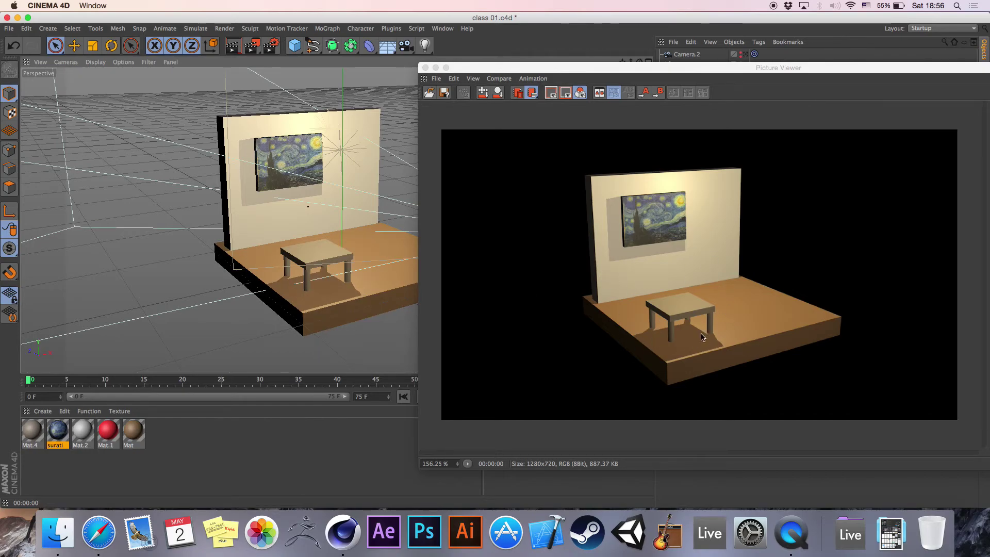
drag(723, 68, 391, 55)
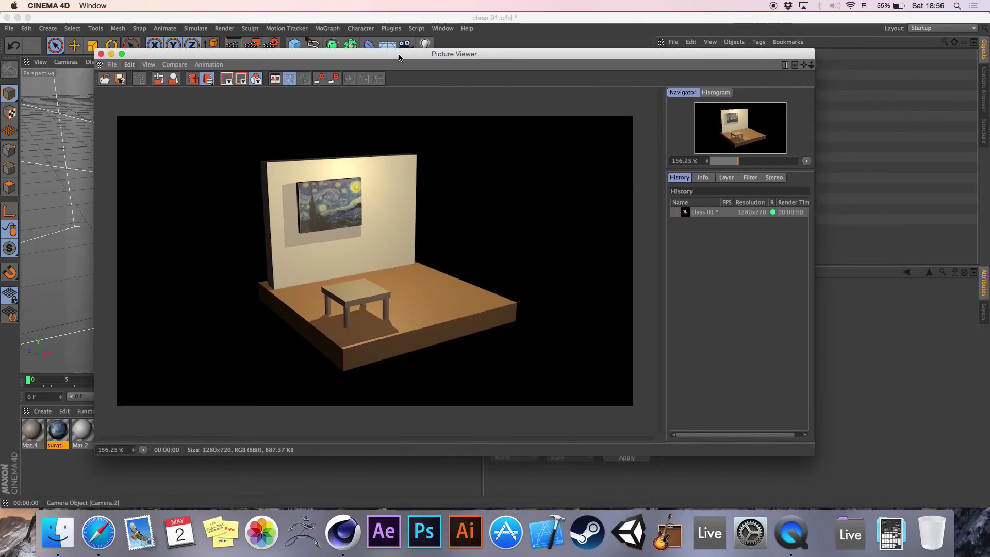
- Choose JPEG as the format for saving the rendered still image and accept the save settings
click(120, 79)
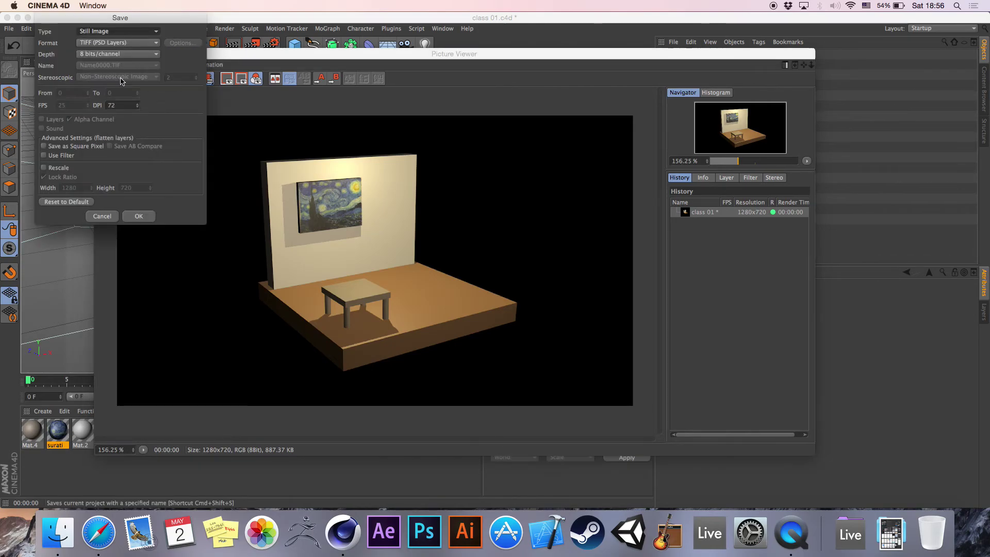
click(116, 42)
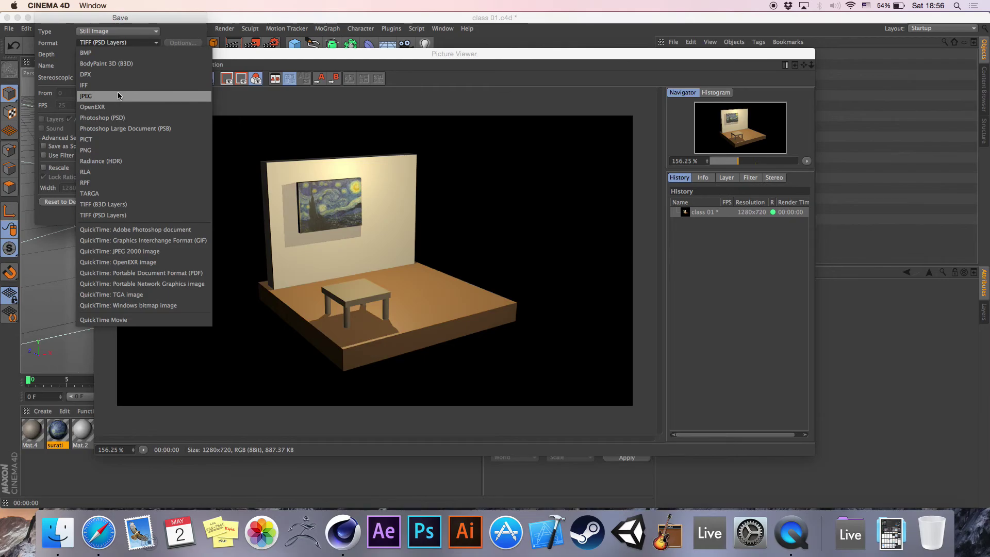
click(44, 59)
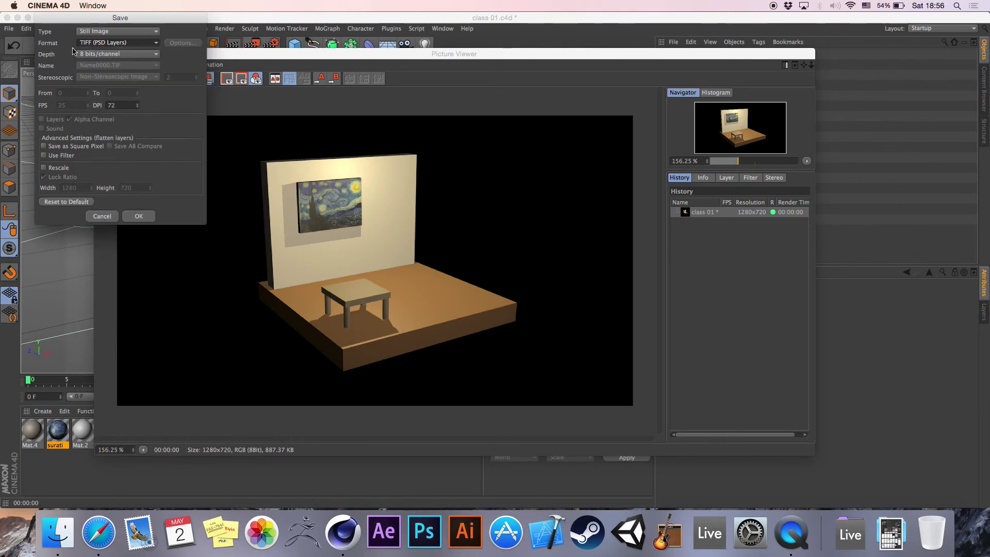
click(129, 43)
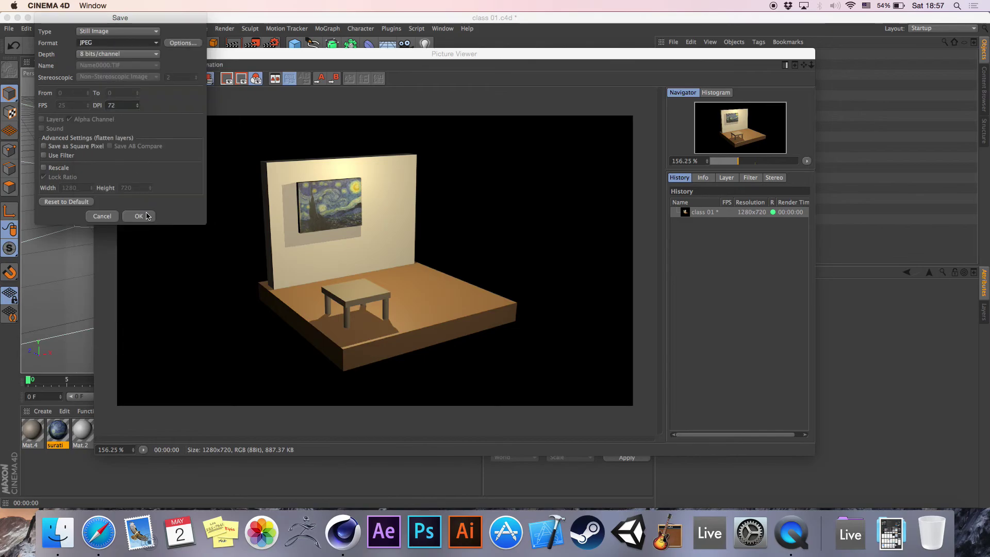
click(183, 43)
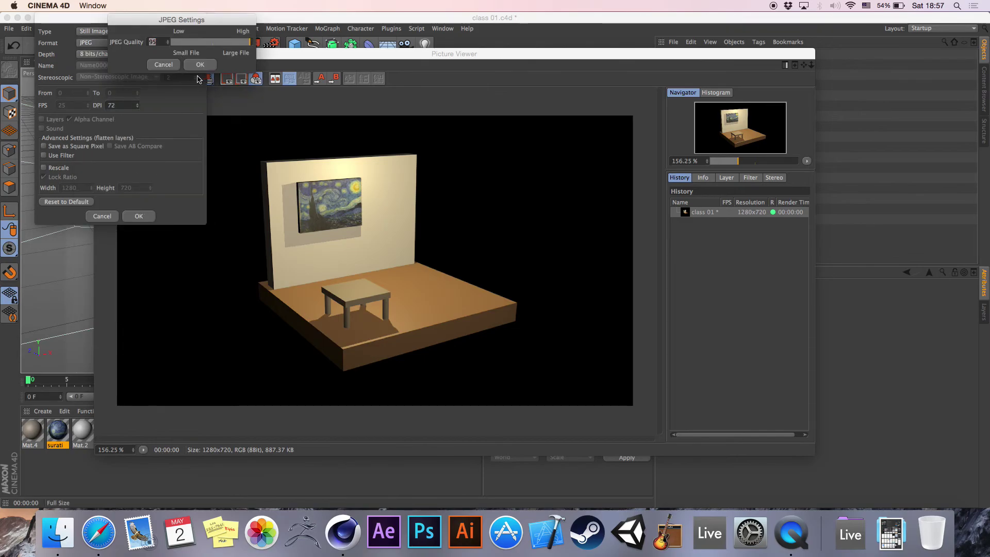
click(167, 66)
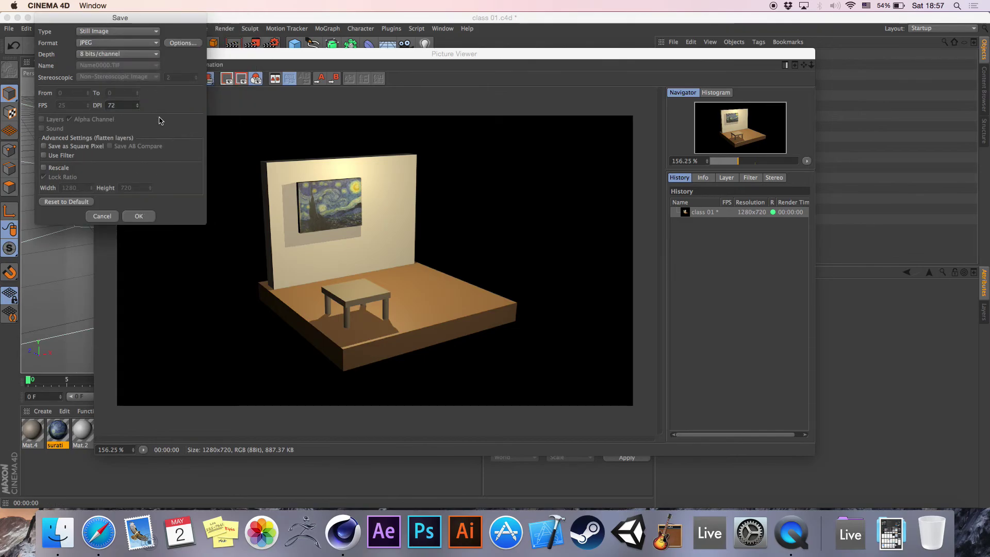
click(142, 216)
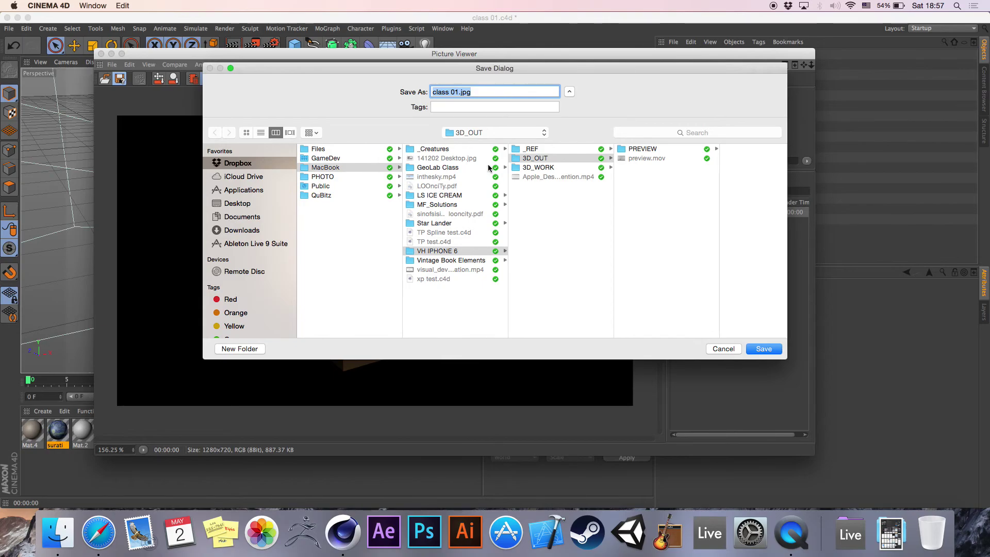
- Save the render as class 01.jpg in a new ren folder inside GeoLab Class/Class 01, and close the Picture Viewer
click(444, 169)
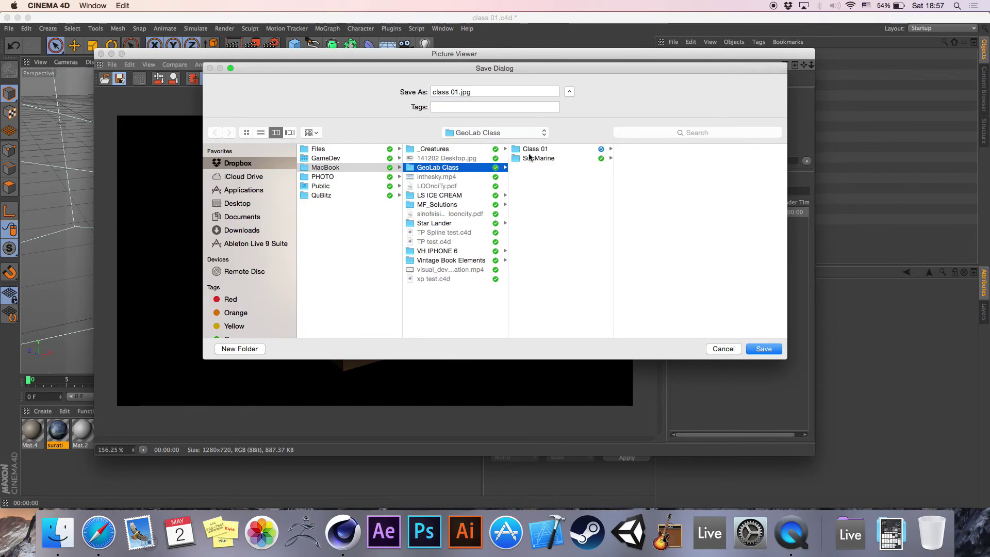
click(539, 150)
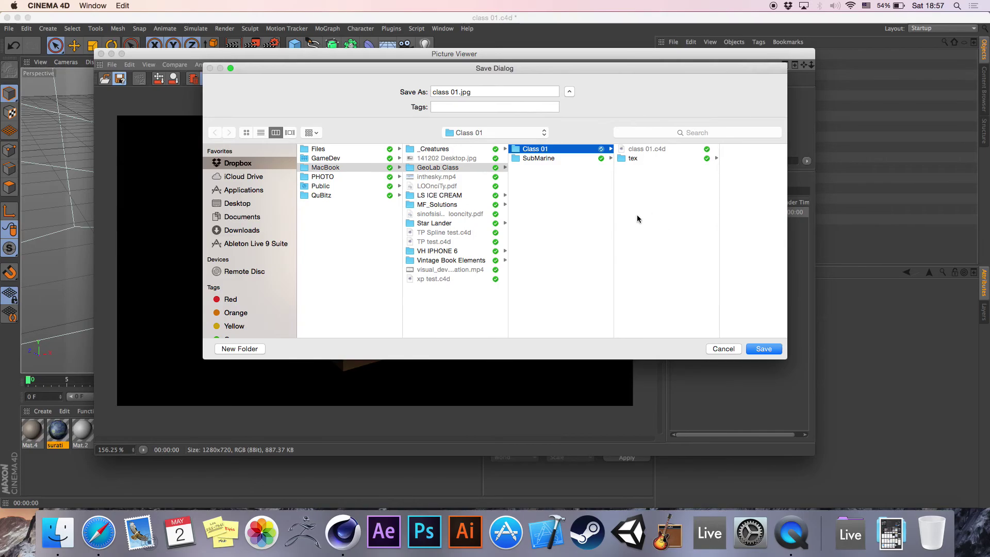
click(250, 349)
text(ren)
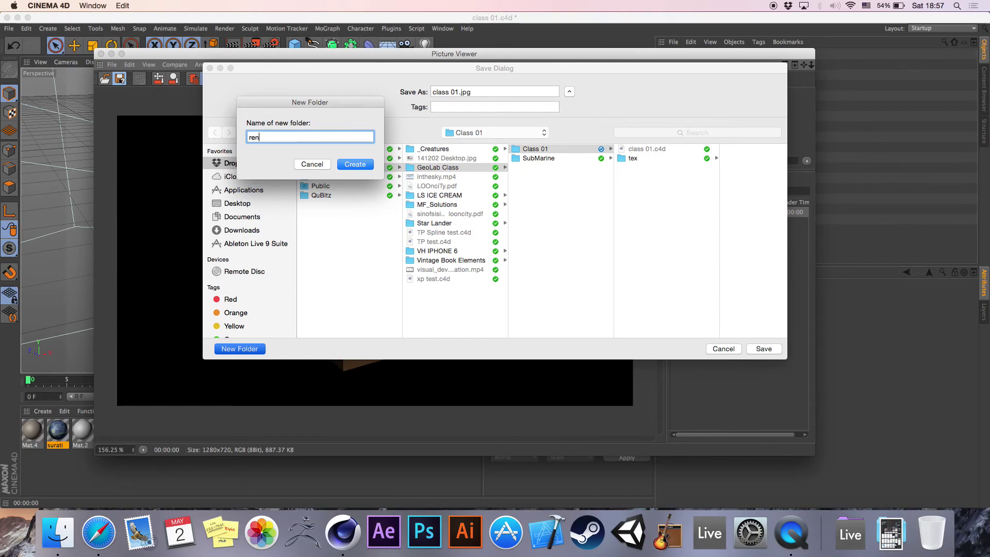
key(Return)
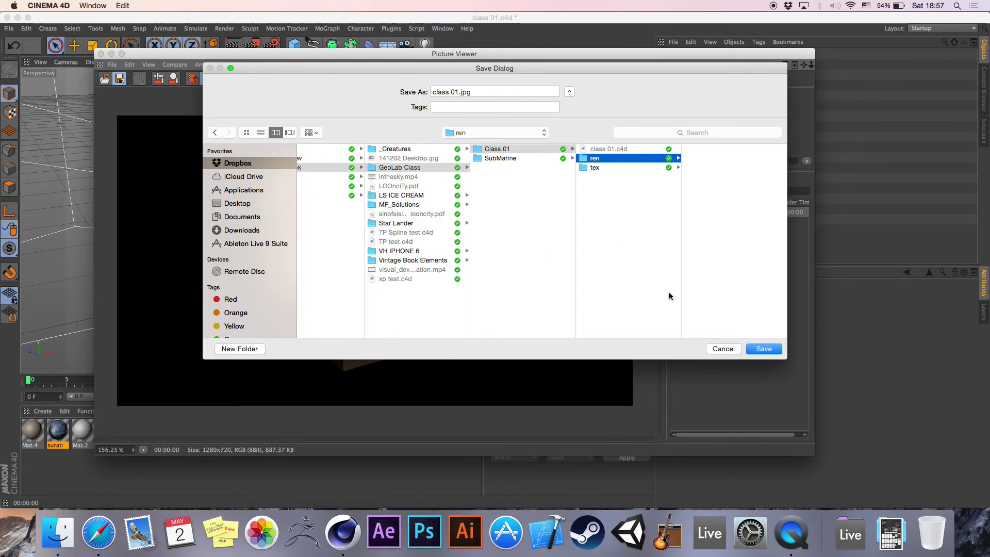
click(754, 348)
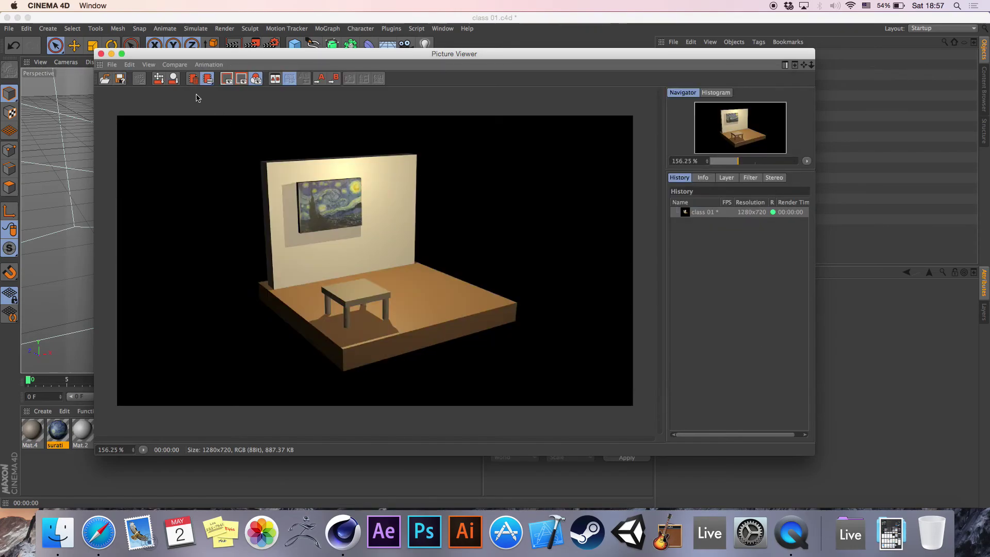
click(101, 54)
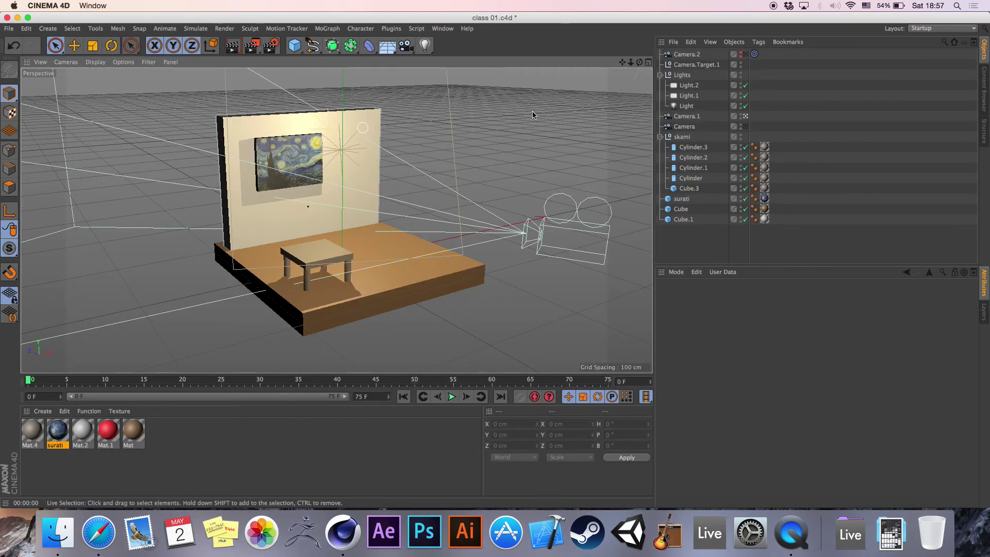
- Look through Camera, pull it back to frame the whole table, picture and wall, and render to the Picture Viewer
click(746, 127)
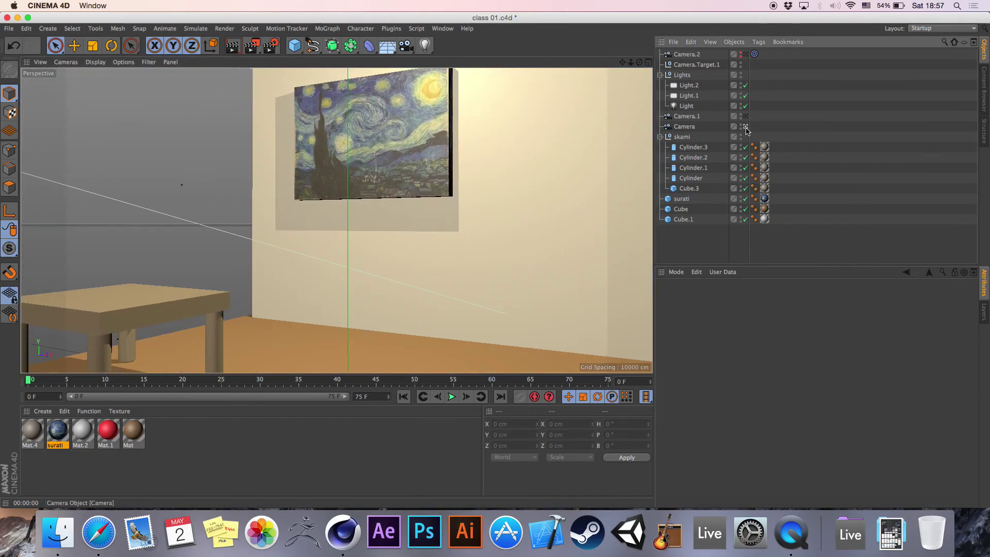
scroll(336, 221, down, 8)
scroll(336, 221, up, 1)
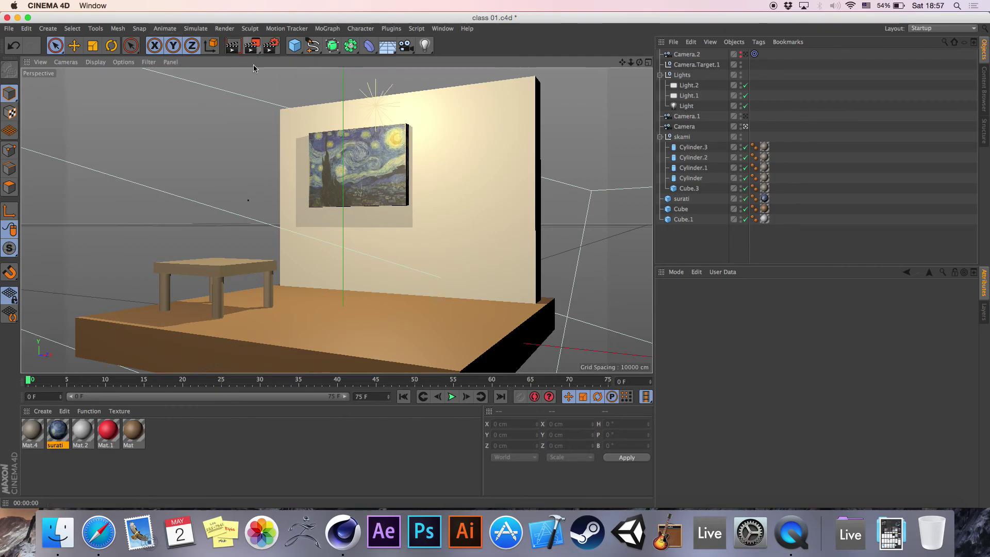
click(252, 46)
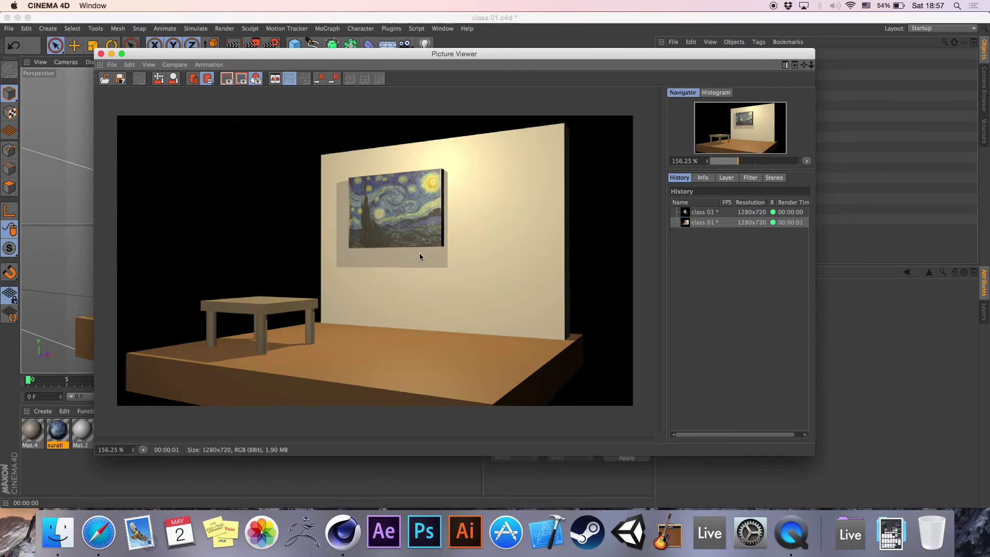
- Widen the render history list, compare the two renders, and show the second one at 100%
drag(665, 277, 641, 281)
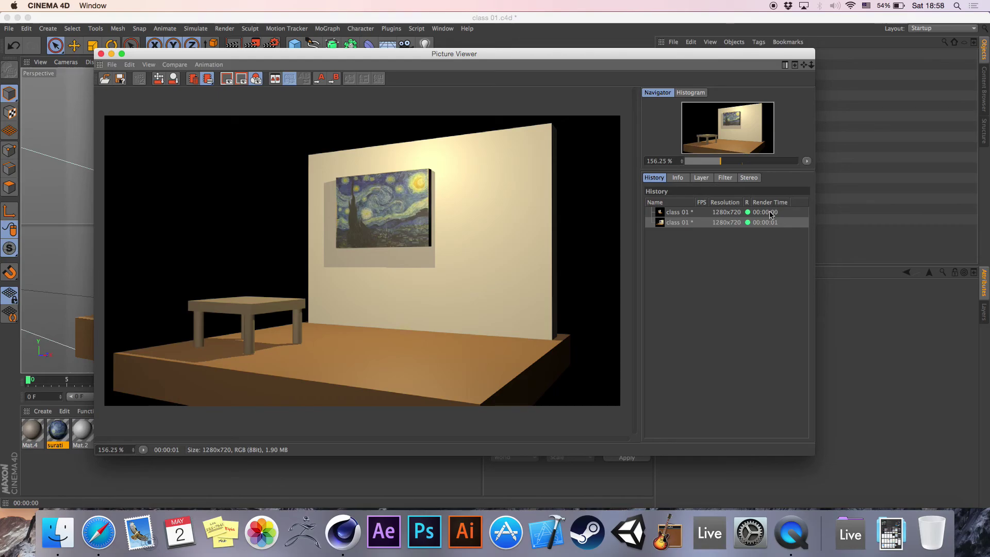
click(780, 214)
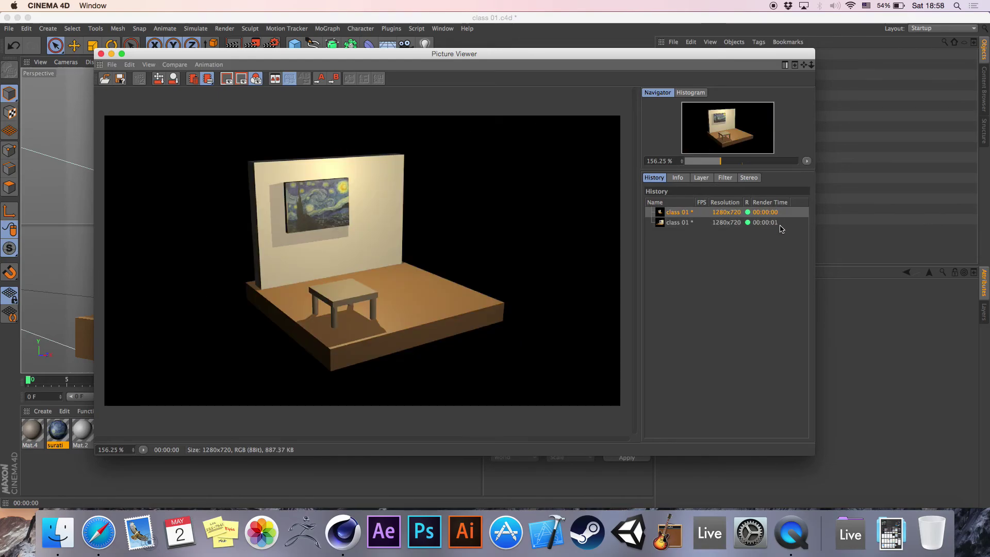
click(779, 223)
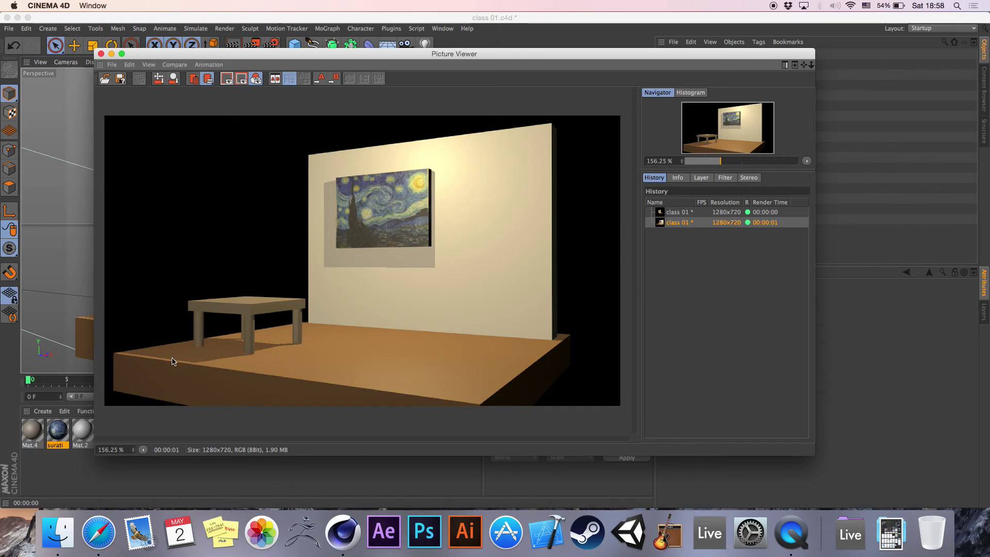
click(143, 450)
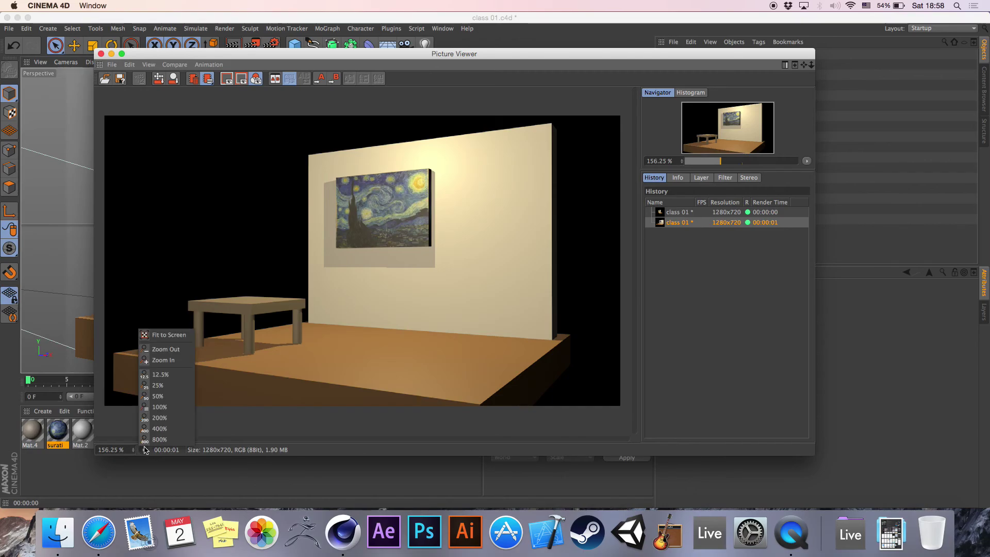
click(166, 408)
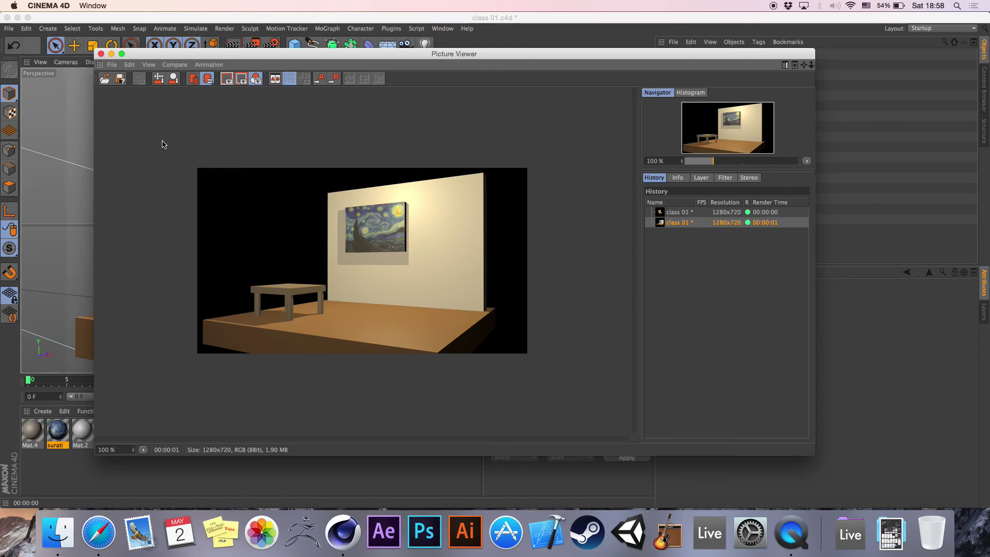
- Save the second render as a JPEG still image named class 02.jpg in the ren folder
click(121, 79)
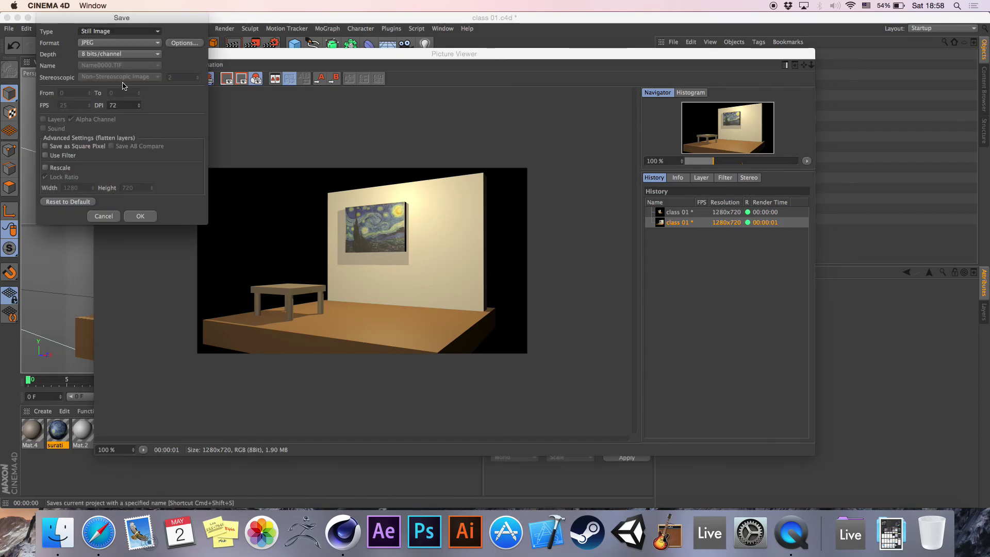
click(140, 216)
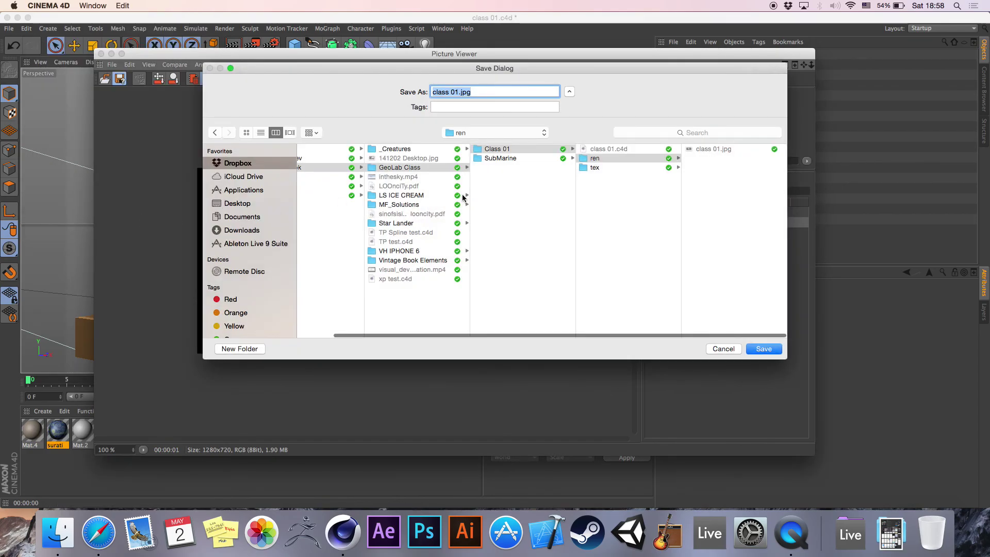
click(459, 92)
key(Return)
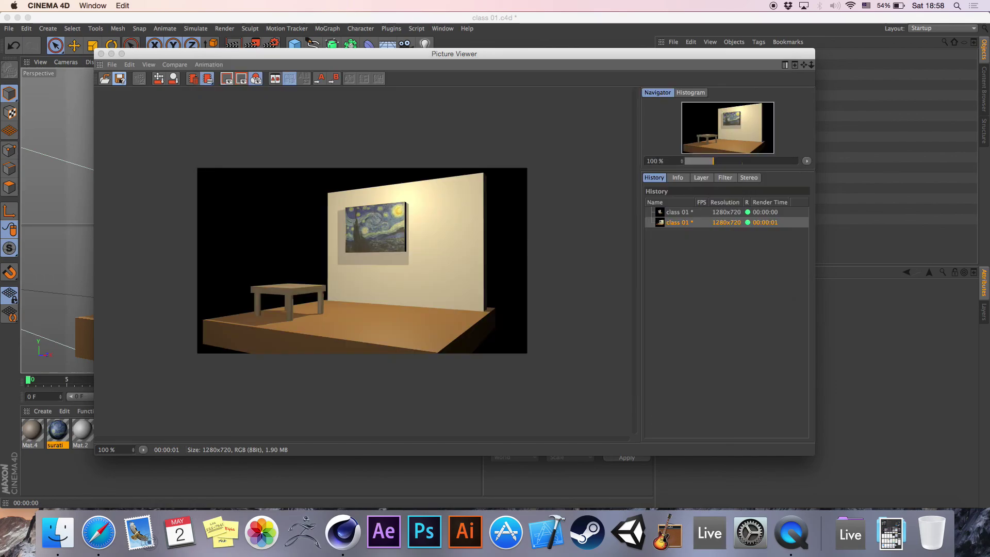
- Switch to Finder and preview the saved class 01.jpg and class 02.jpg renders in the ren folder
click(59, 532)
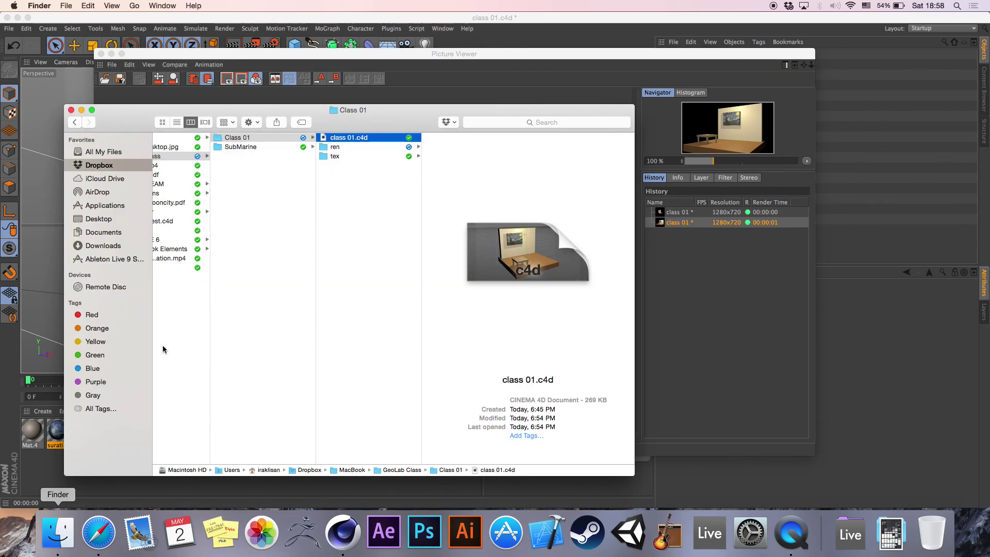
click(361, 147)
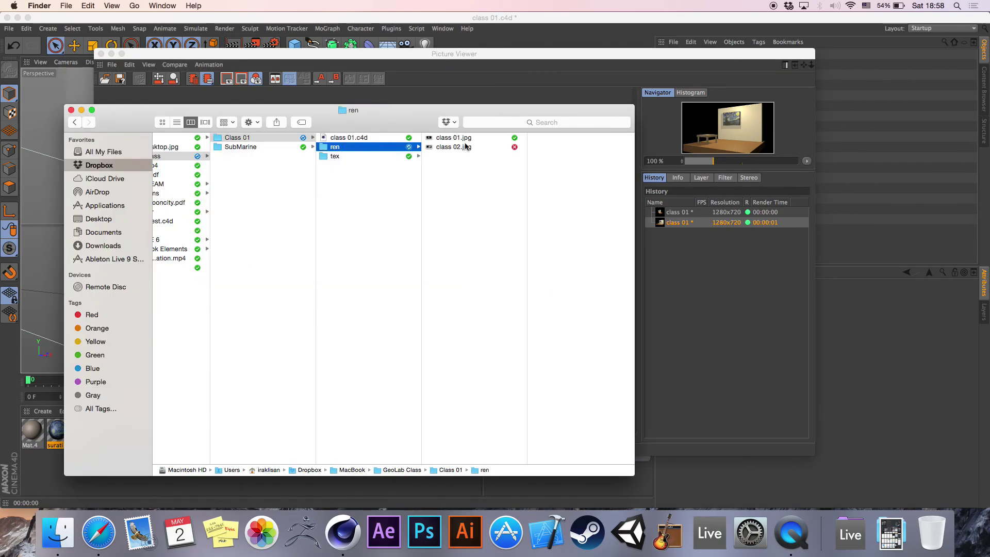
click(459, 138)
key(space)
key(Down)
key(Down)
key(Up)
key(Up)
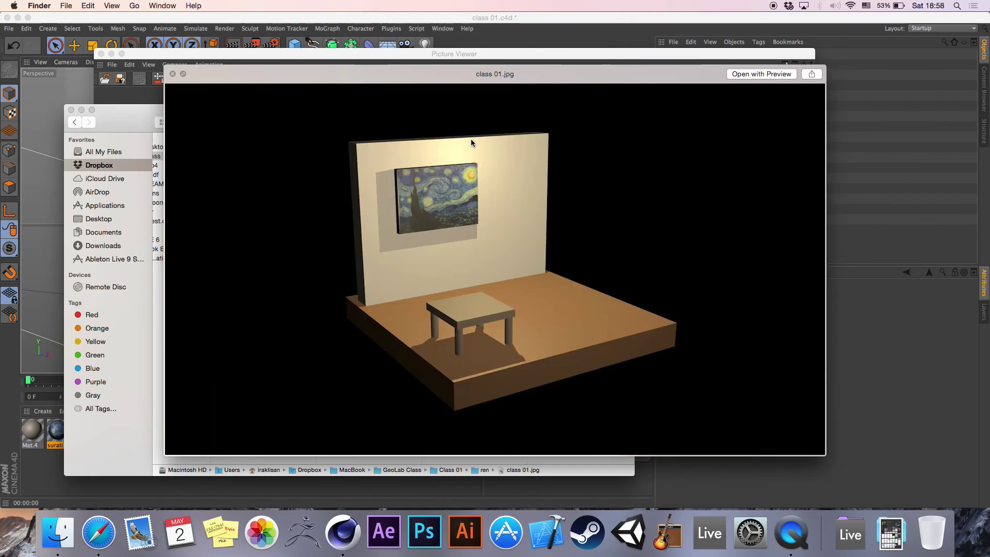
click(173, 76)
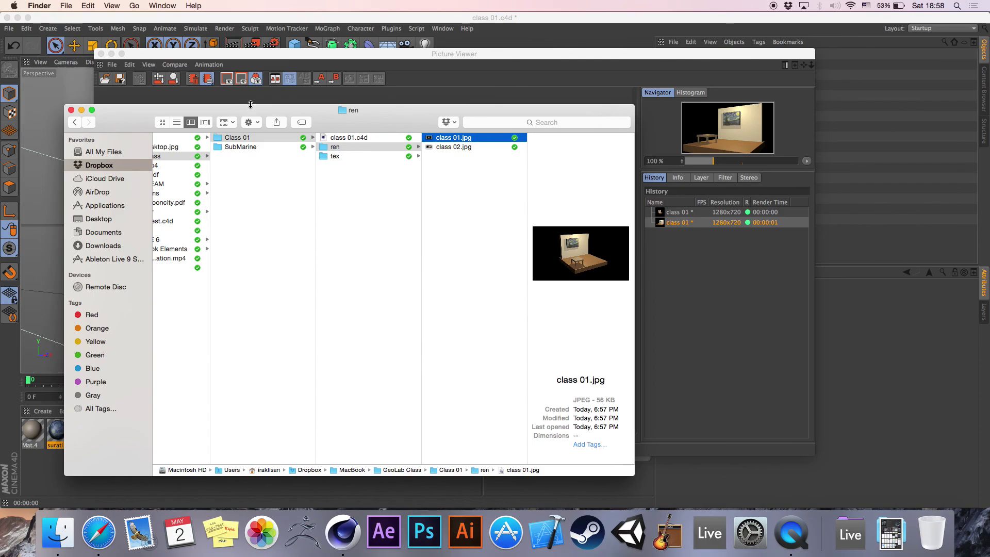
- Return from Finder to Cinema 4D and close the Picture Viewer
drag(256, 110, 230, 123)
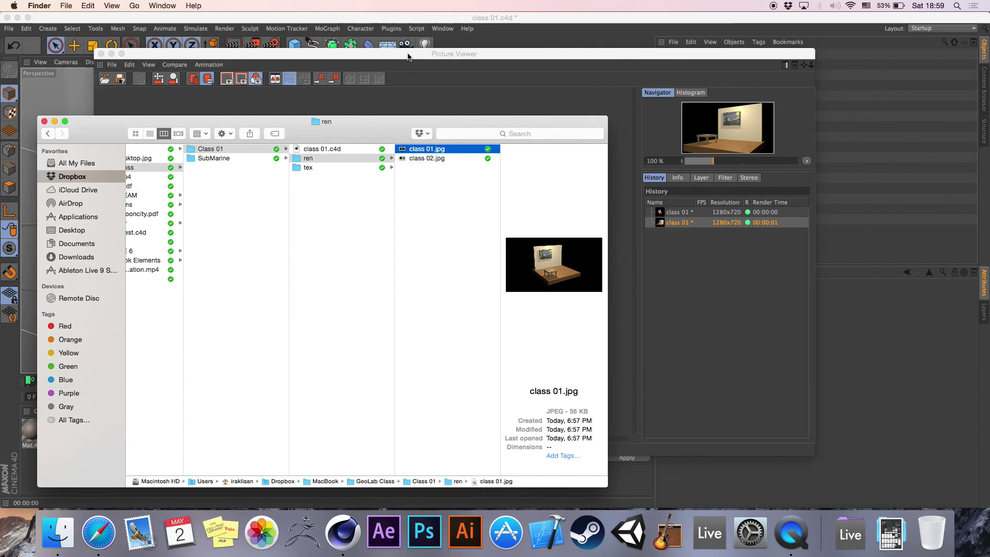
click(407, 57)
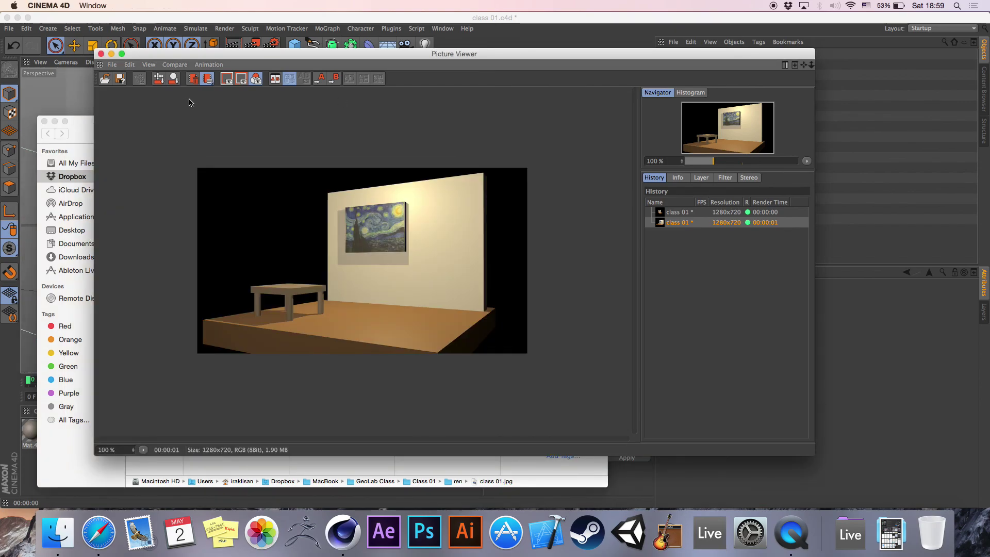
click(101, 54)
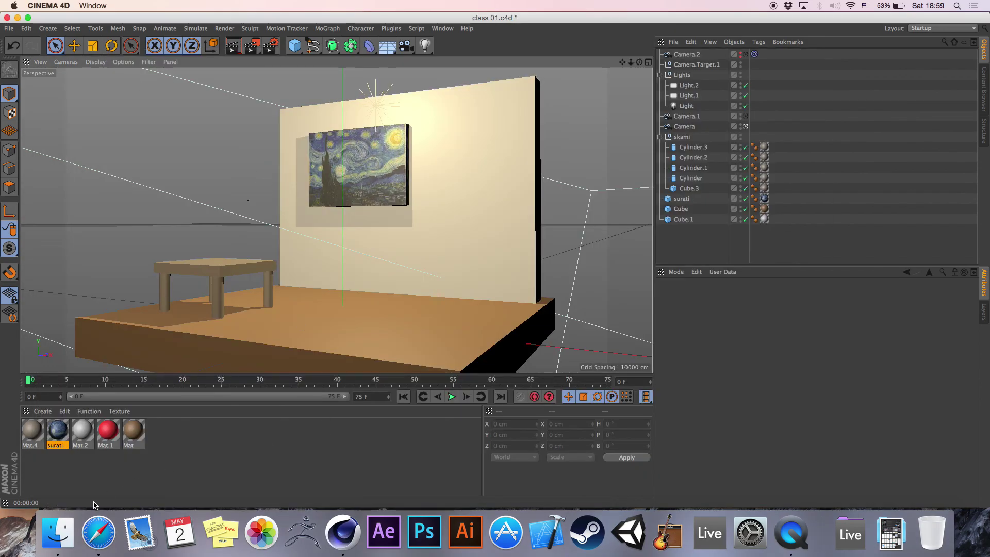
- Switch to Finder's ren folder again and deselect class 01.jpg
click(70, 529)
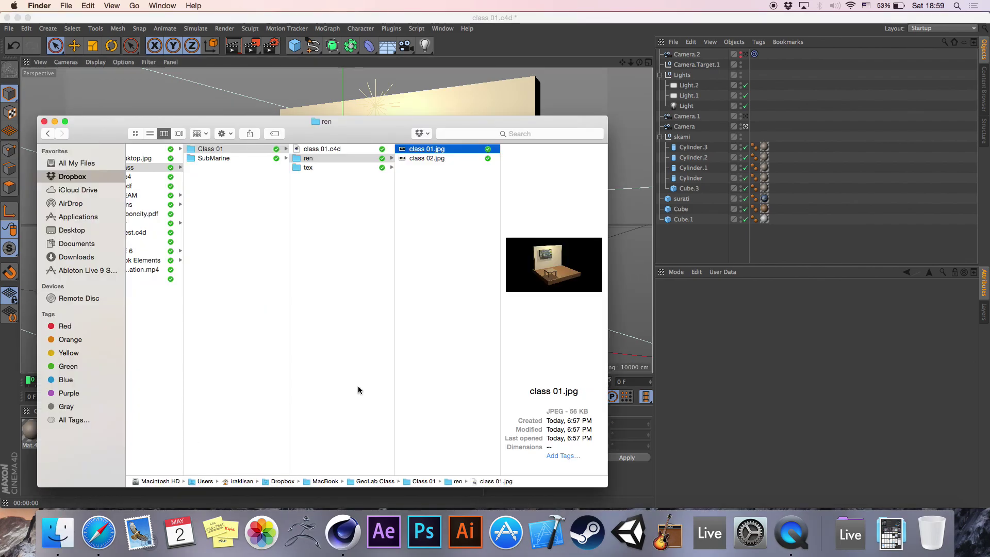
scroll(409, 314, down, 1)
click(443, 299)
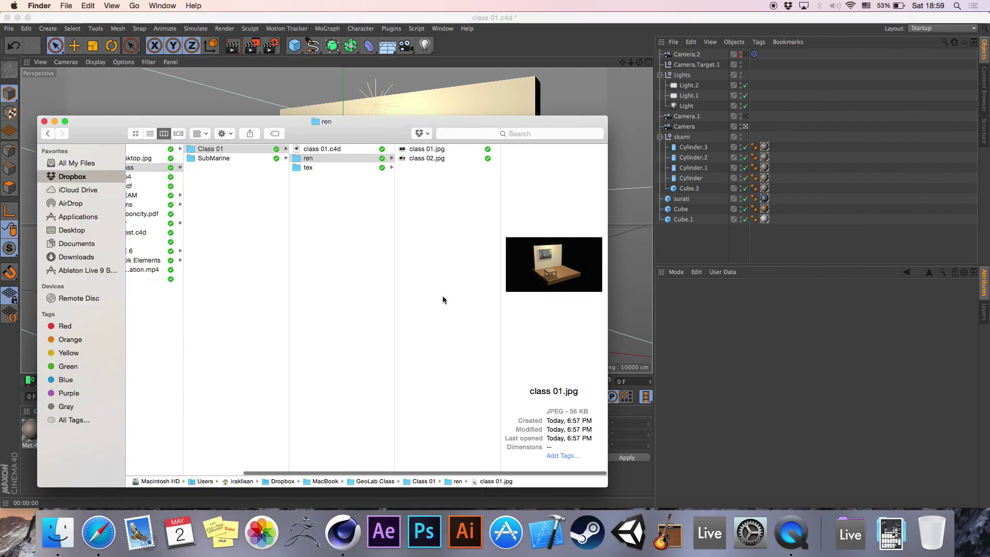